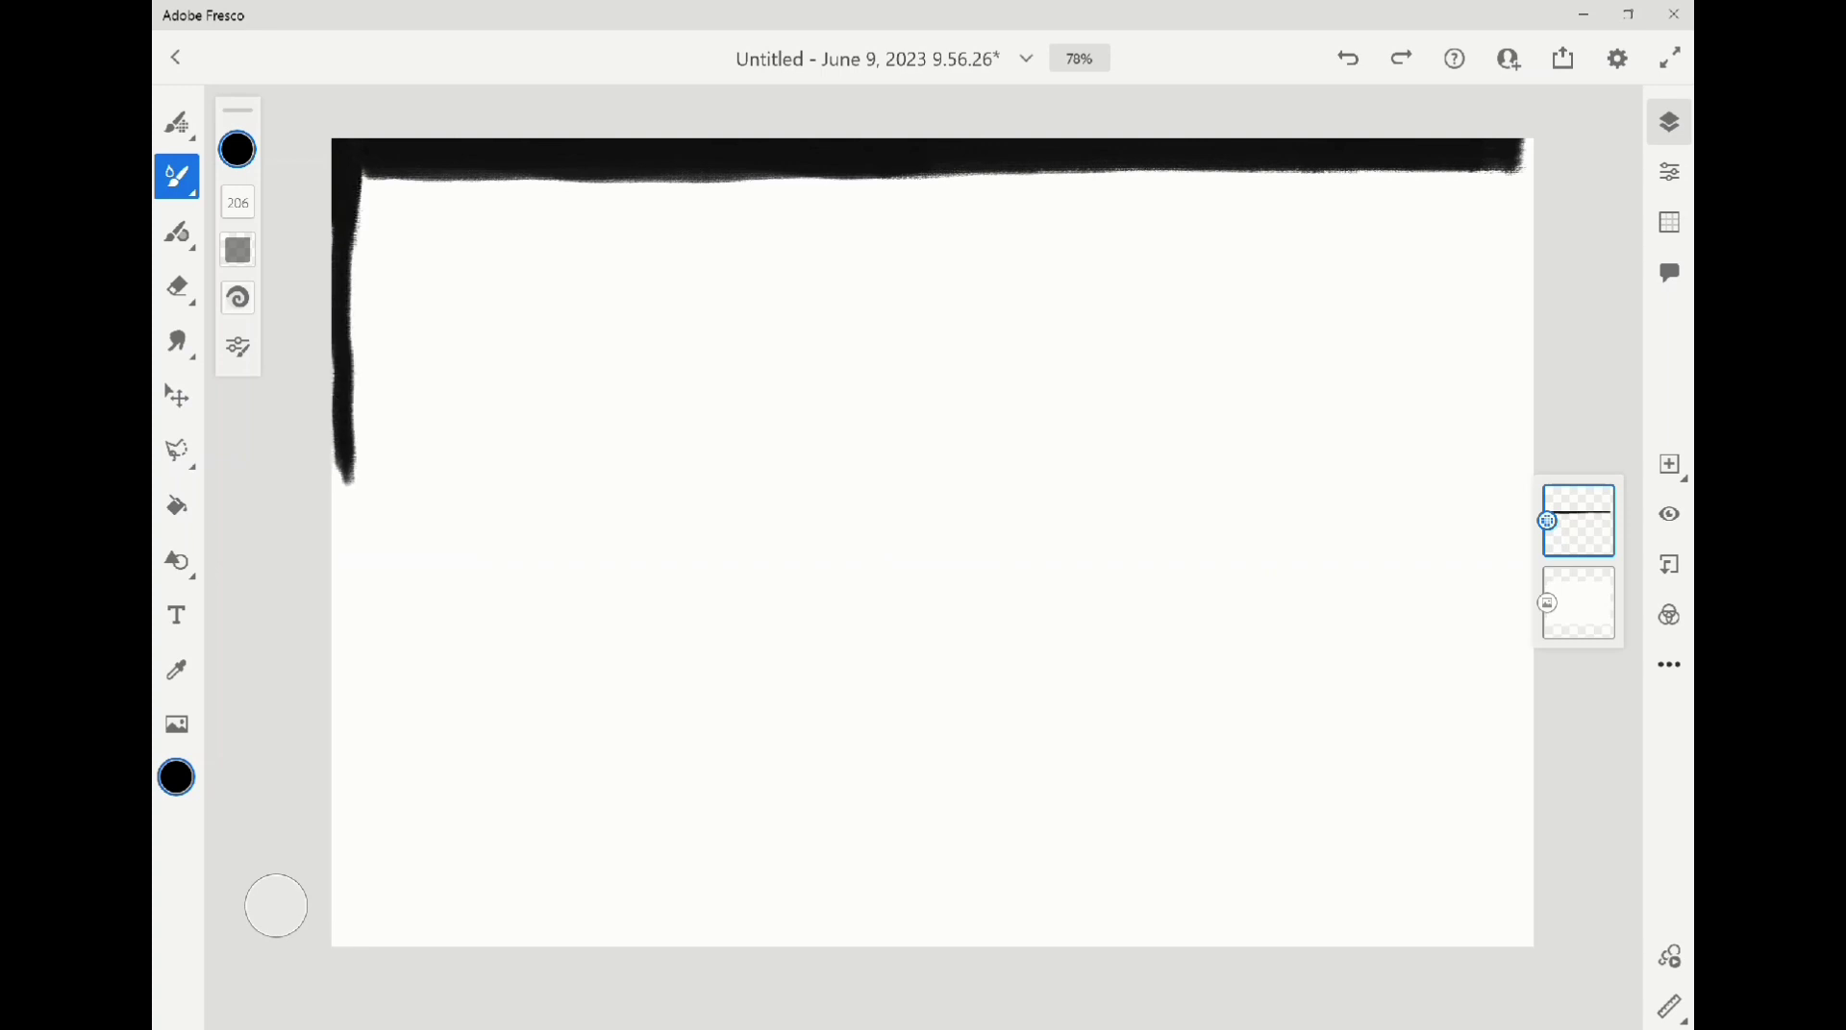
Paint black strips down the upper parts of the canvas's left and right edges with the brush at size 206
drag(366, 178, 353, 407)
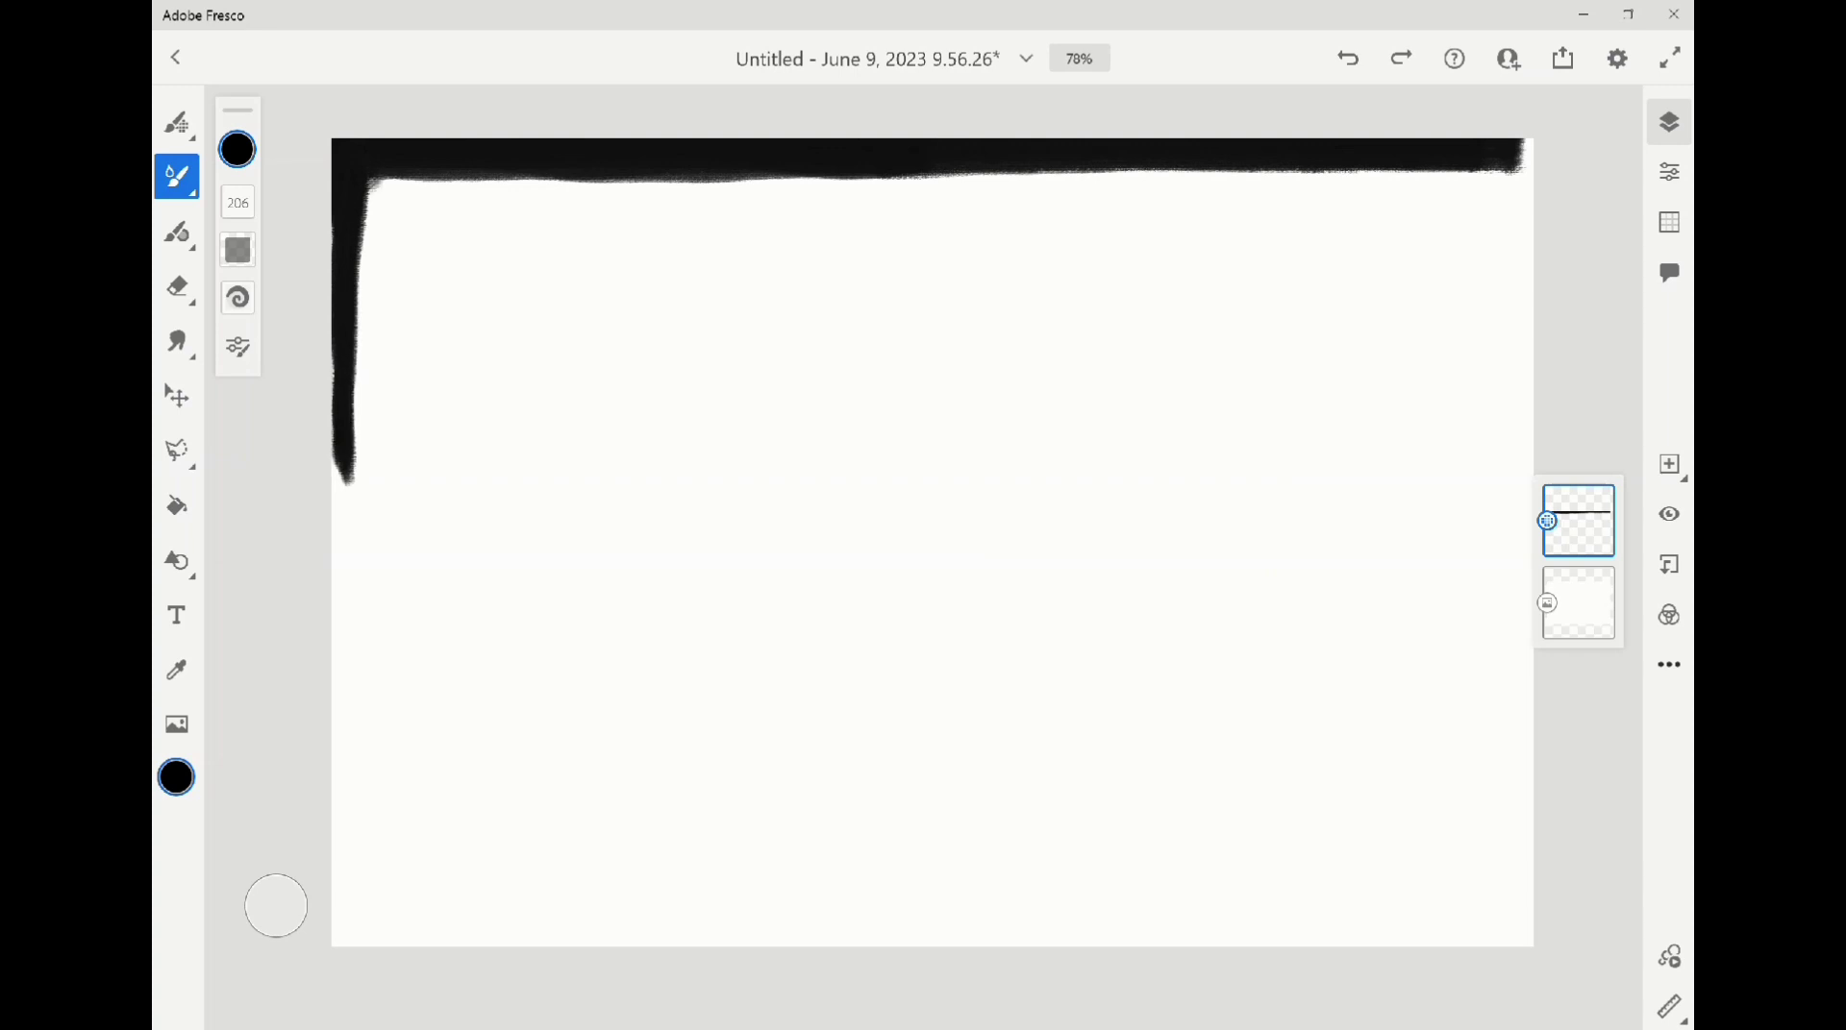
mouse_move(1523, 142)
mouse_down()
mouse_move(1508, 346)
mouse_move(1527, 495)
mouse_up()
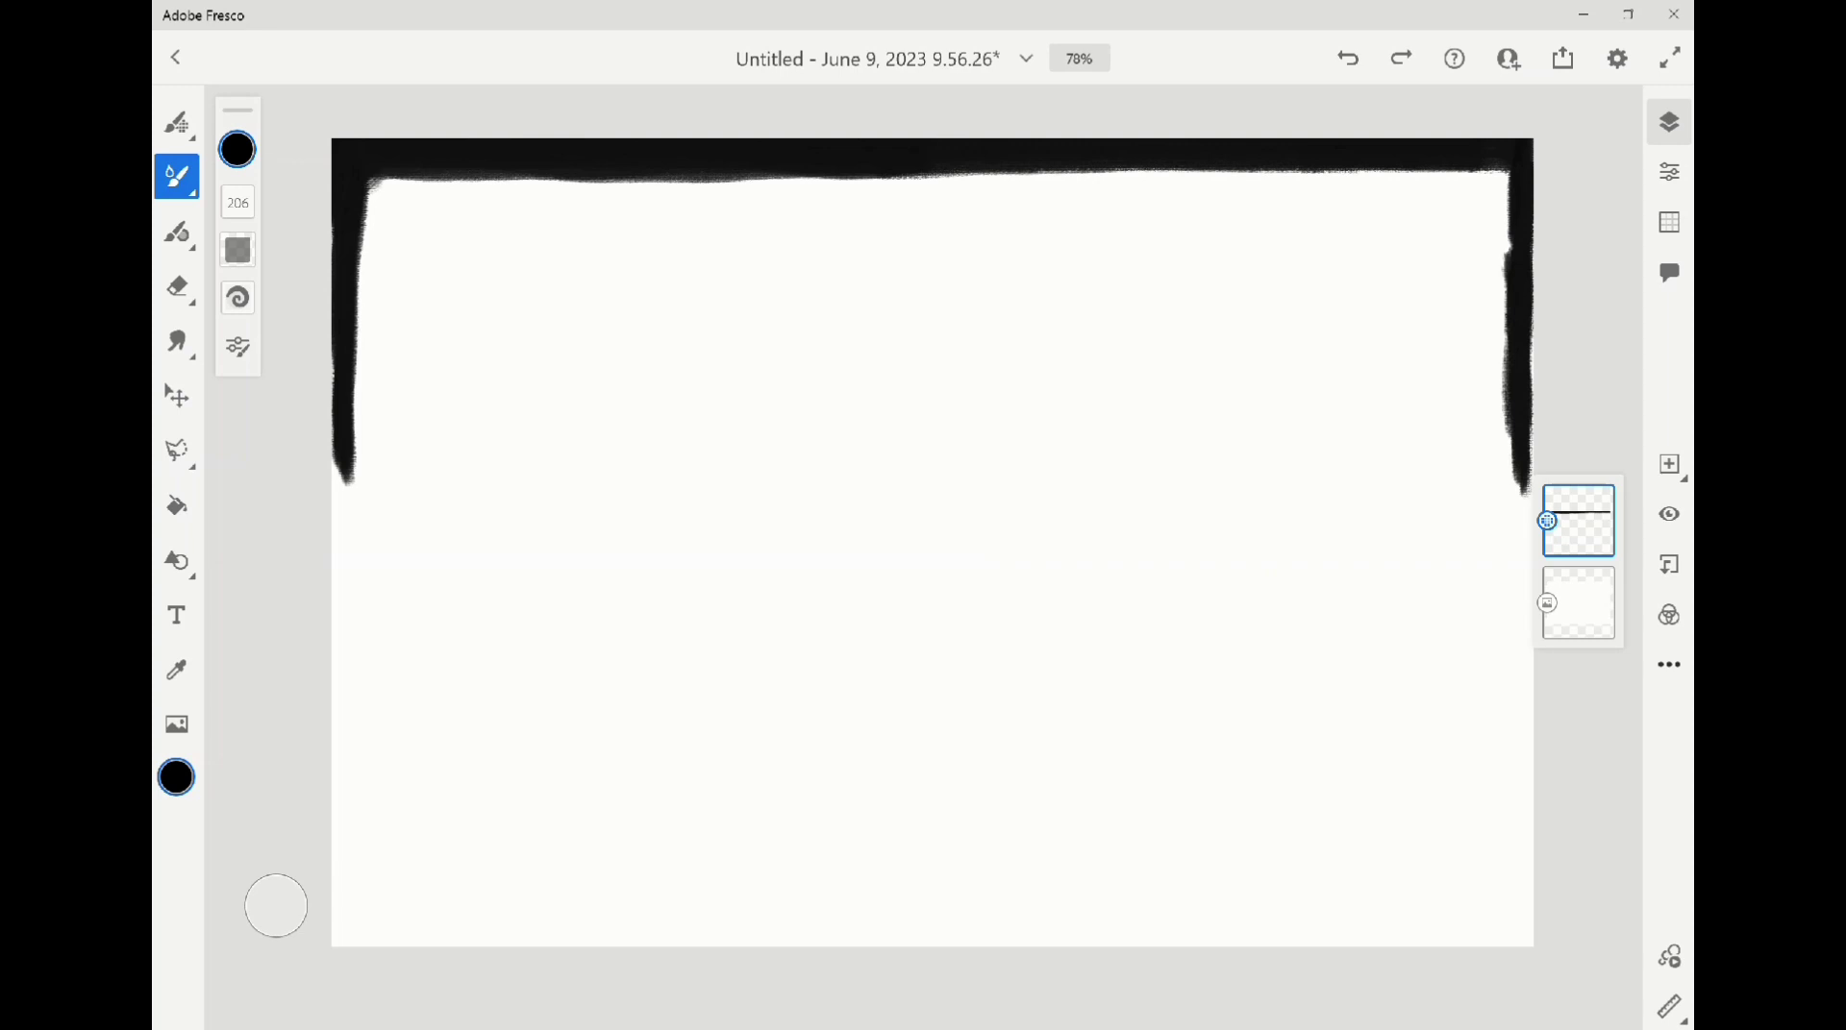
mouse_move(1502, 235)
mouse_down()
mouse_move(1497, 296)
mouse_move(1499, 171)
mouse_up()
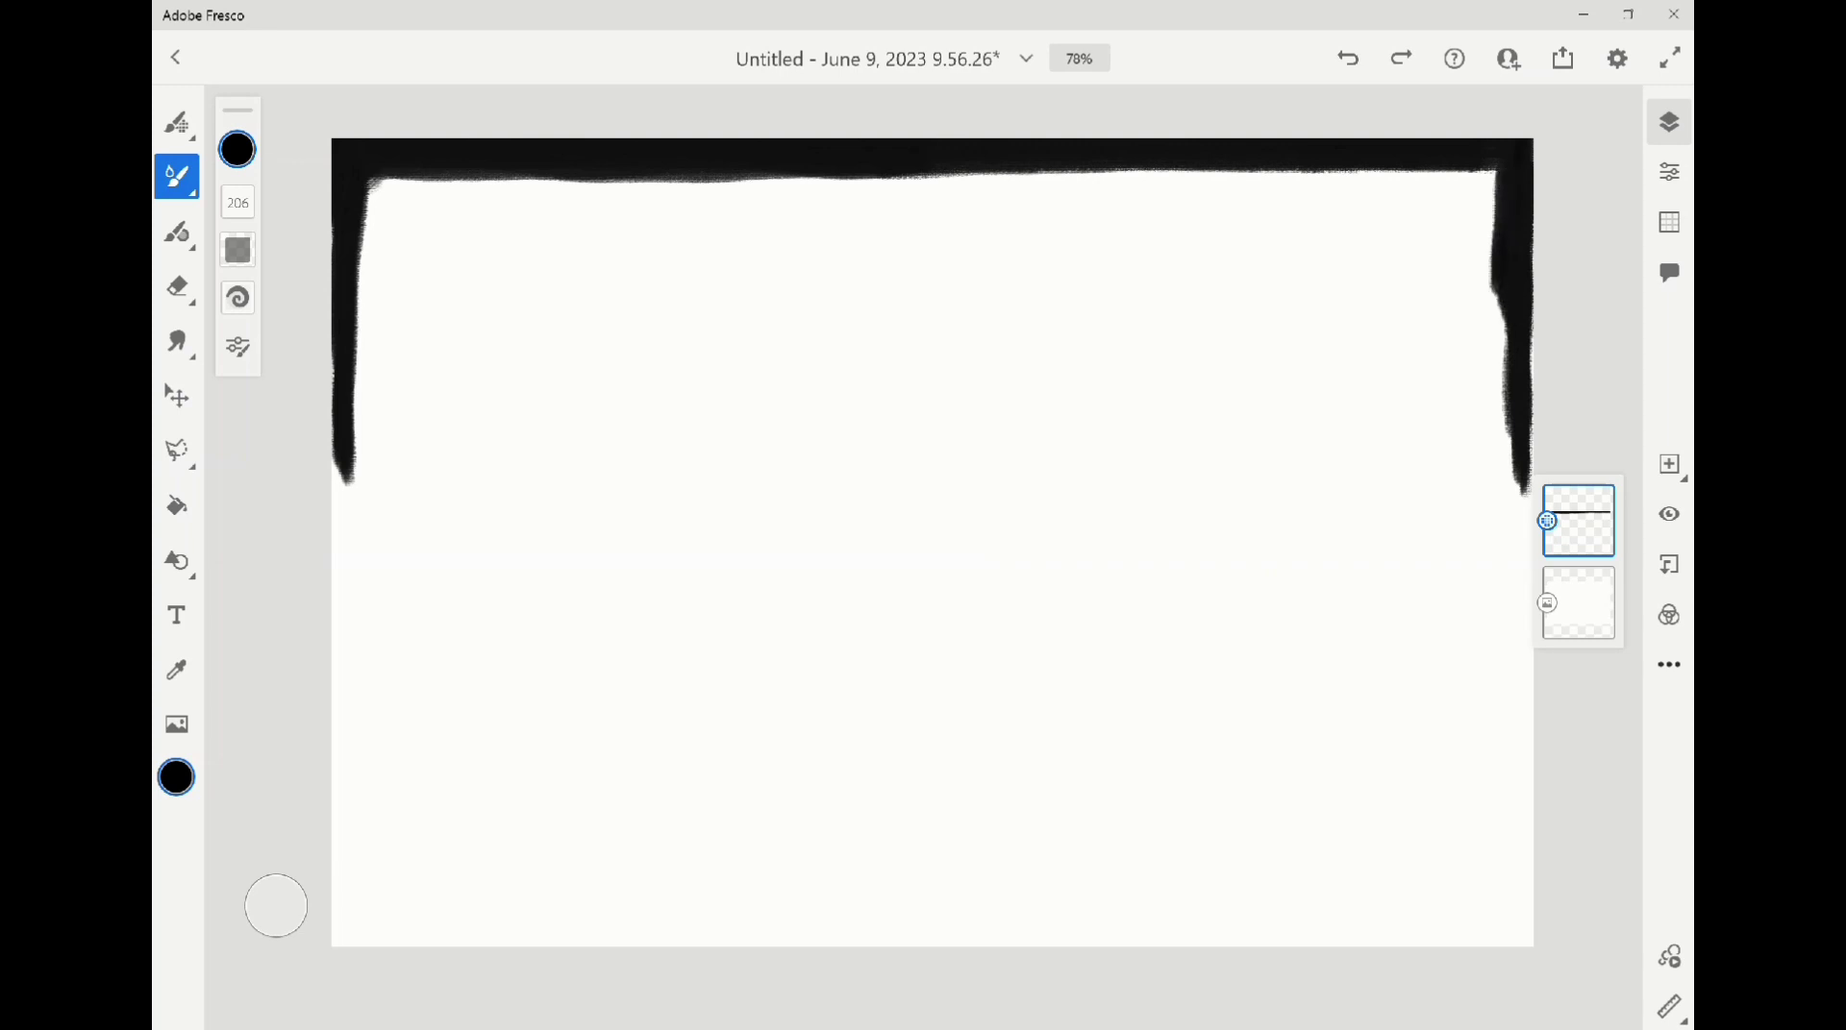
drag(1498, 283, 1510, 466)
key(ctrl+z)
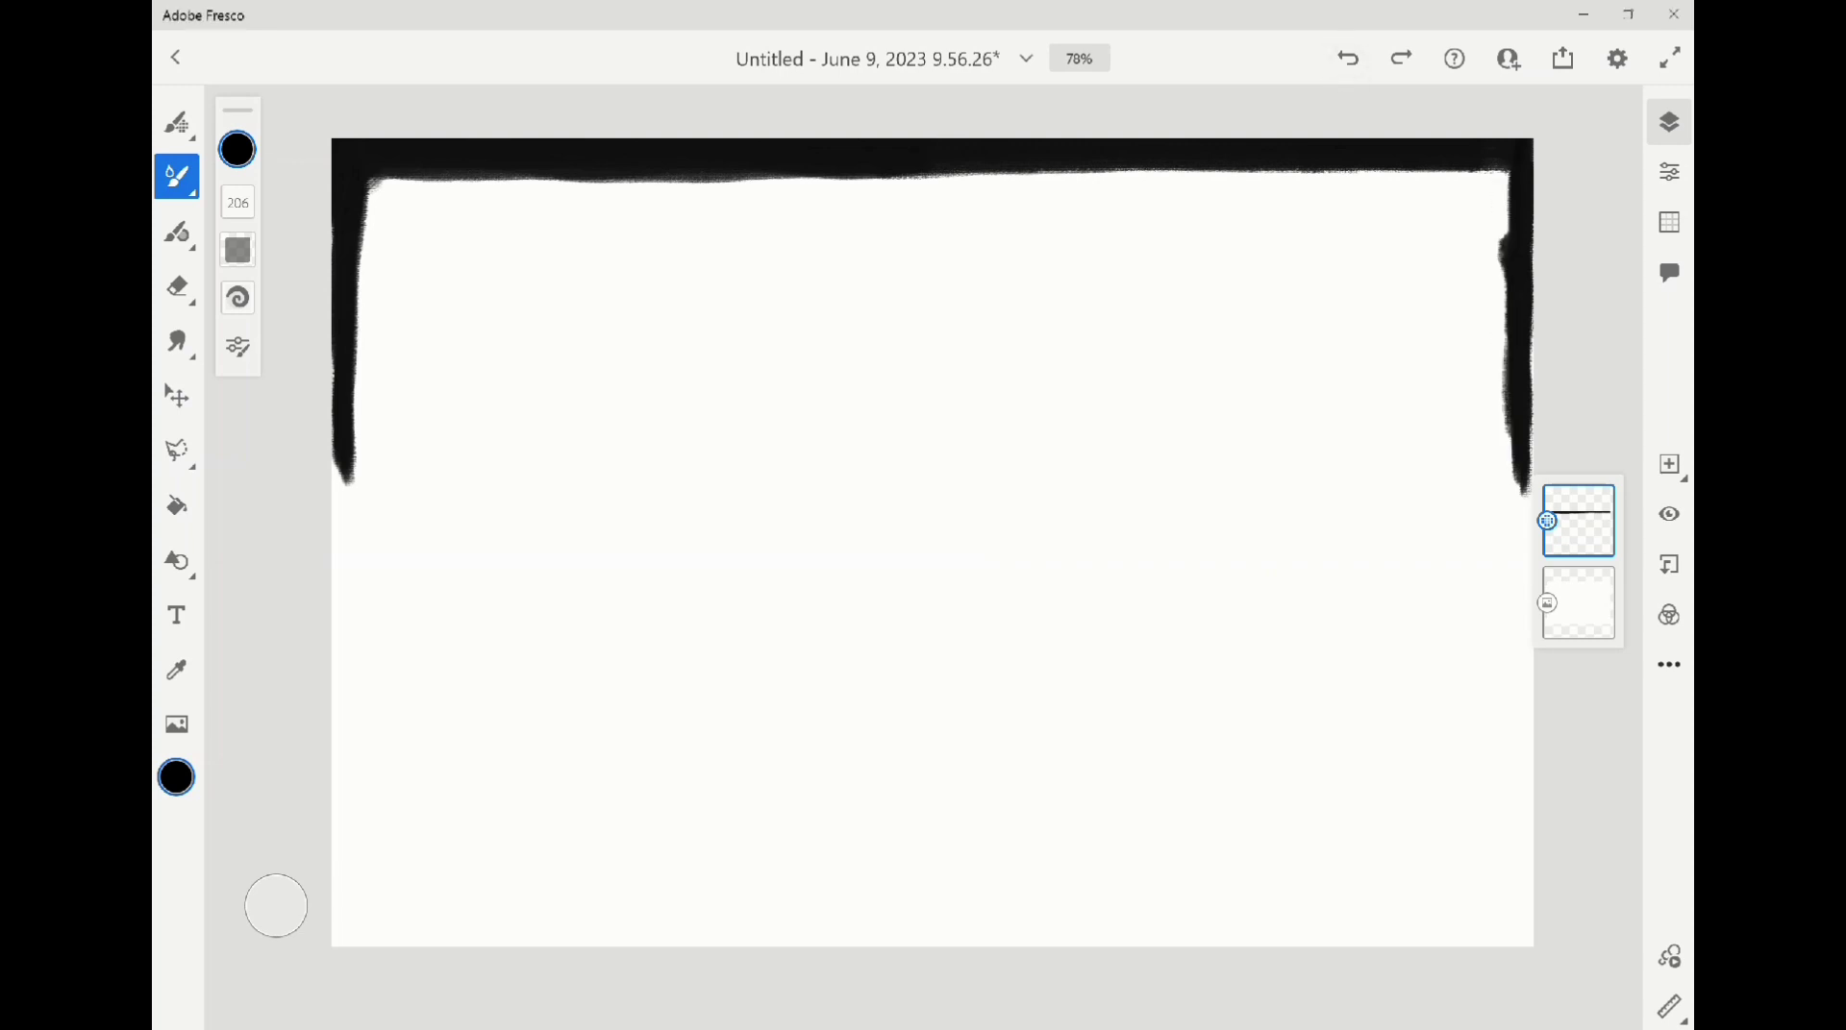
key(ctrl+z)
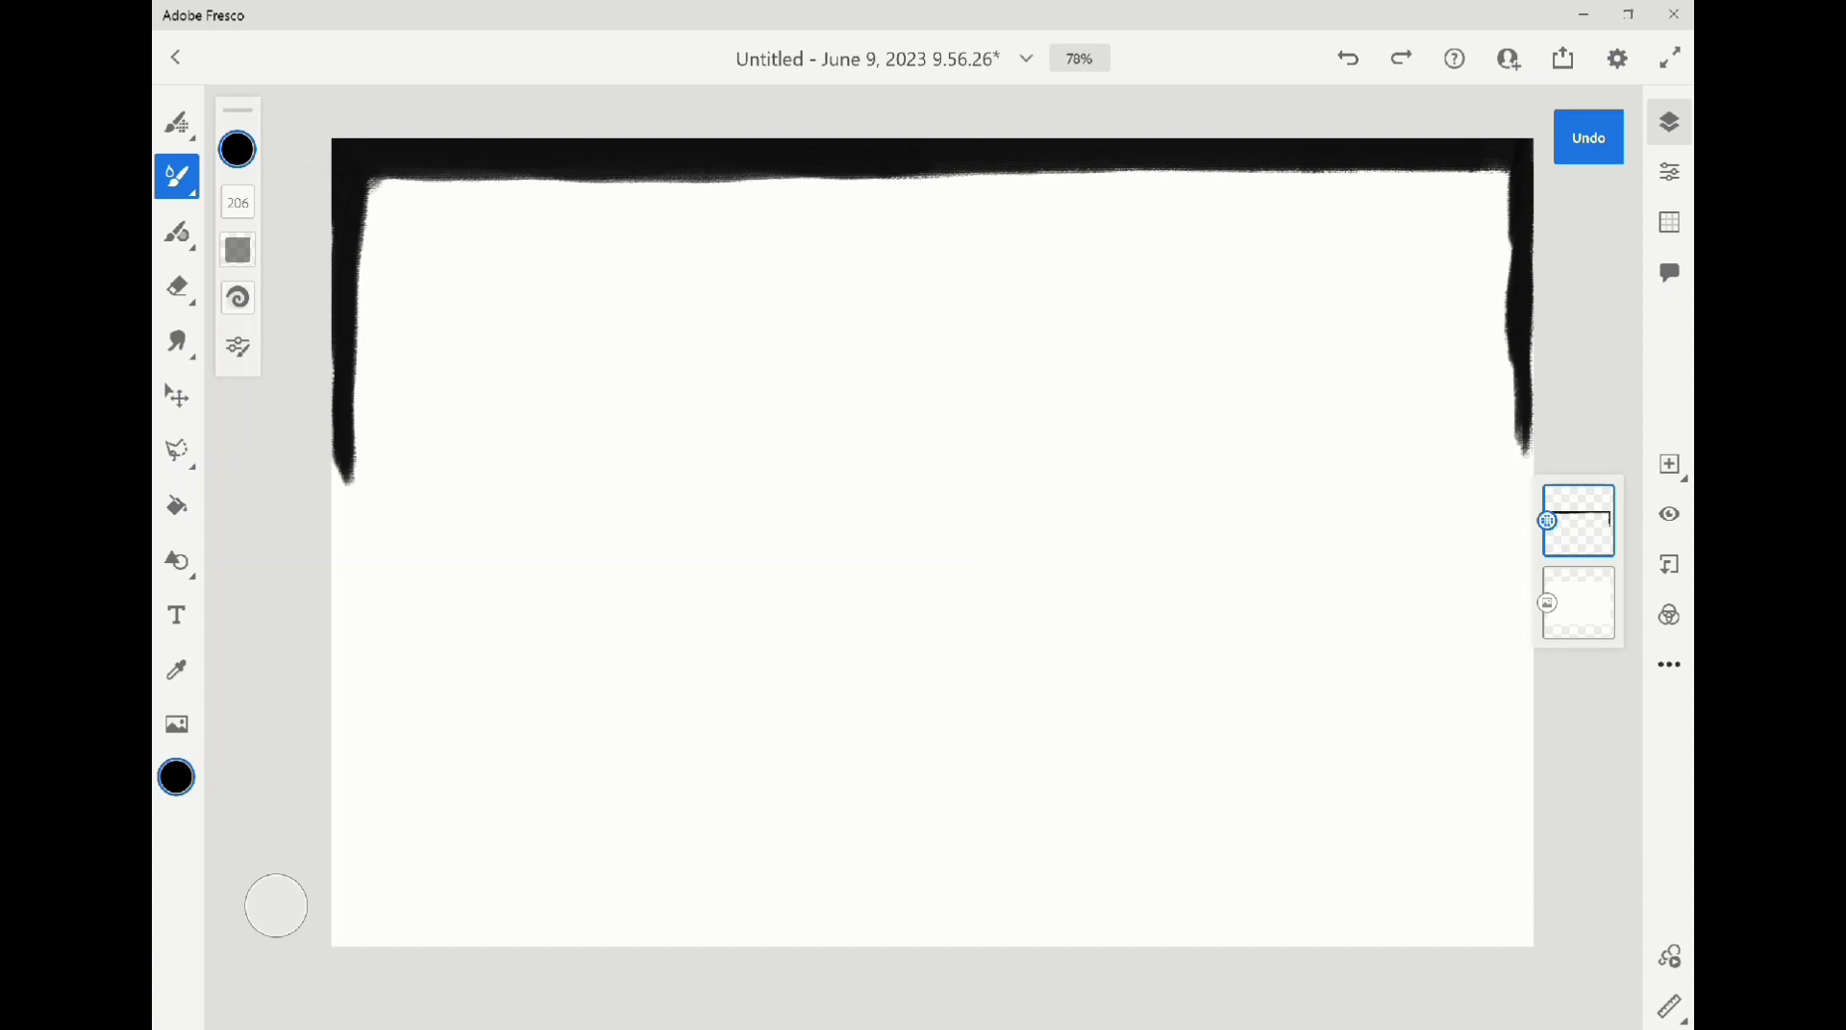
Even out and thicken the black strip along the canvas's right edge up to the corner
drag(1529, 336, 1525, 467)
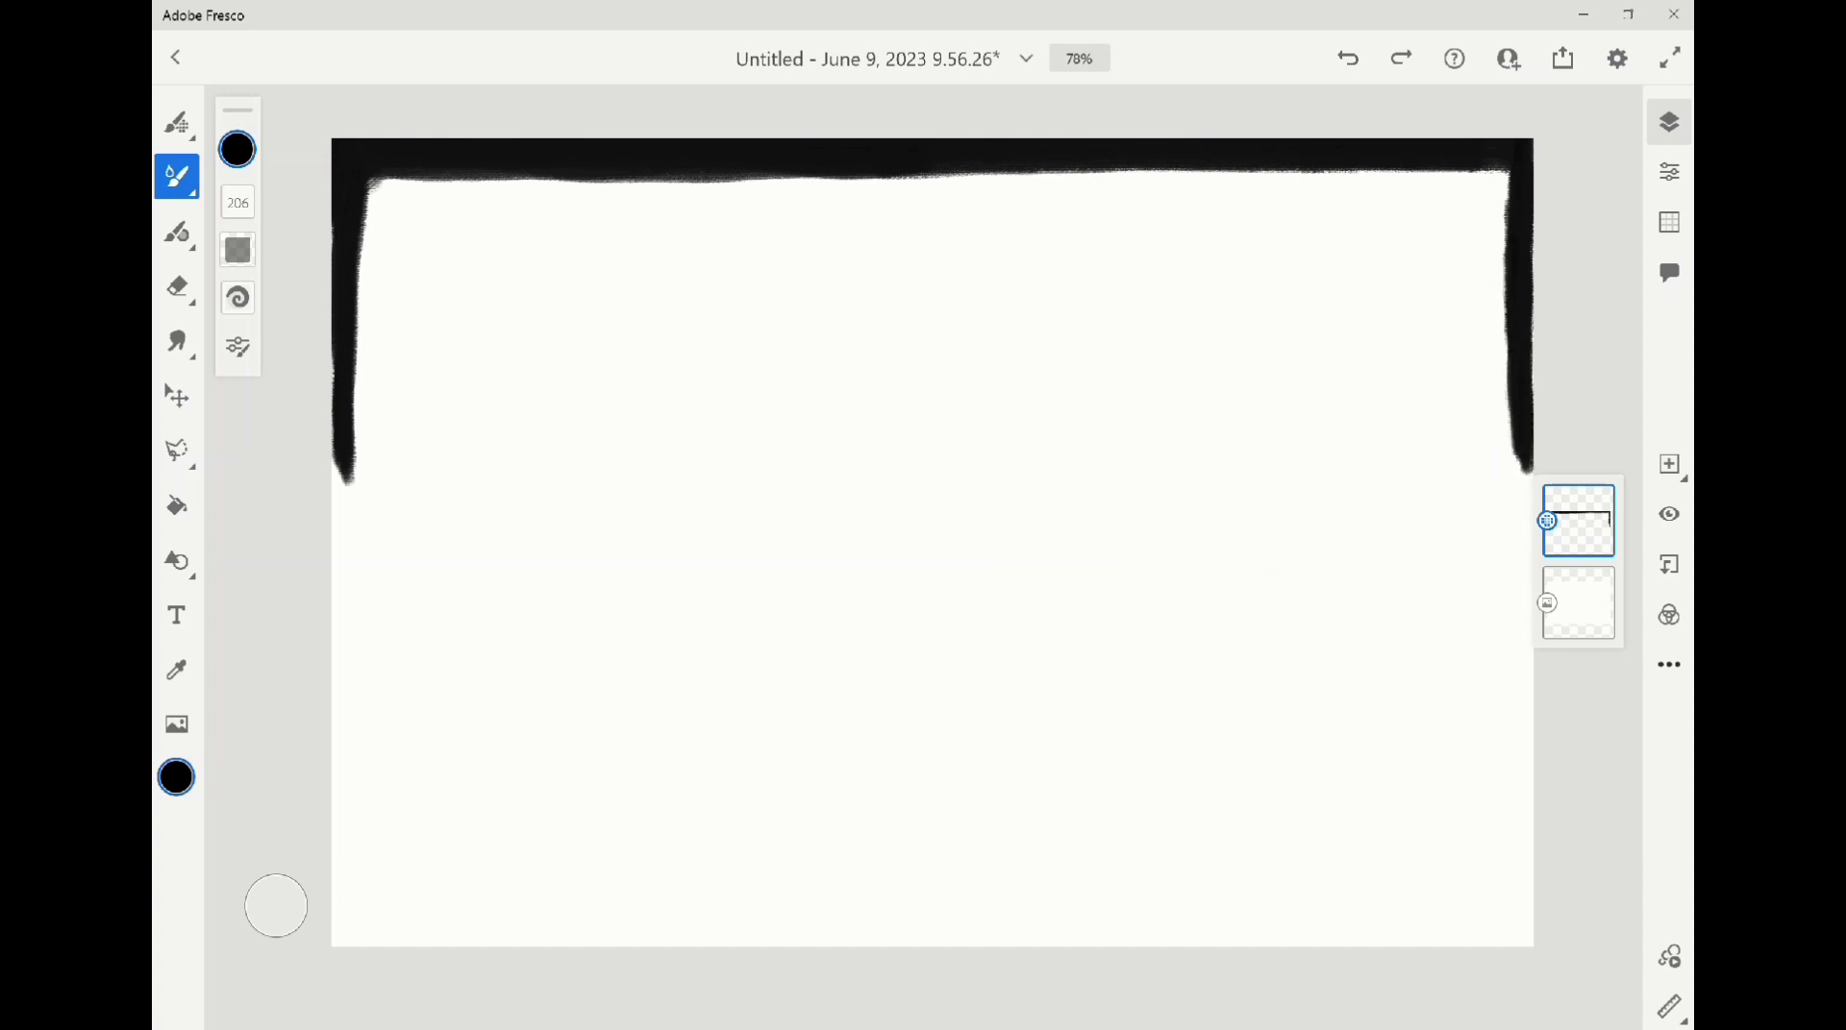
drag(1505, 268, 1505, 171)
Choose the blue-violet colour from the recent swatches and paint the area enclosed by the black border
click(176, 777)
click(310, 958)
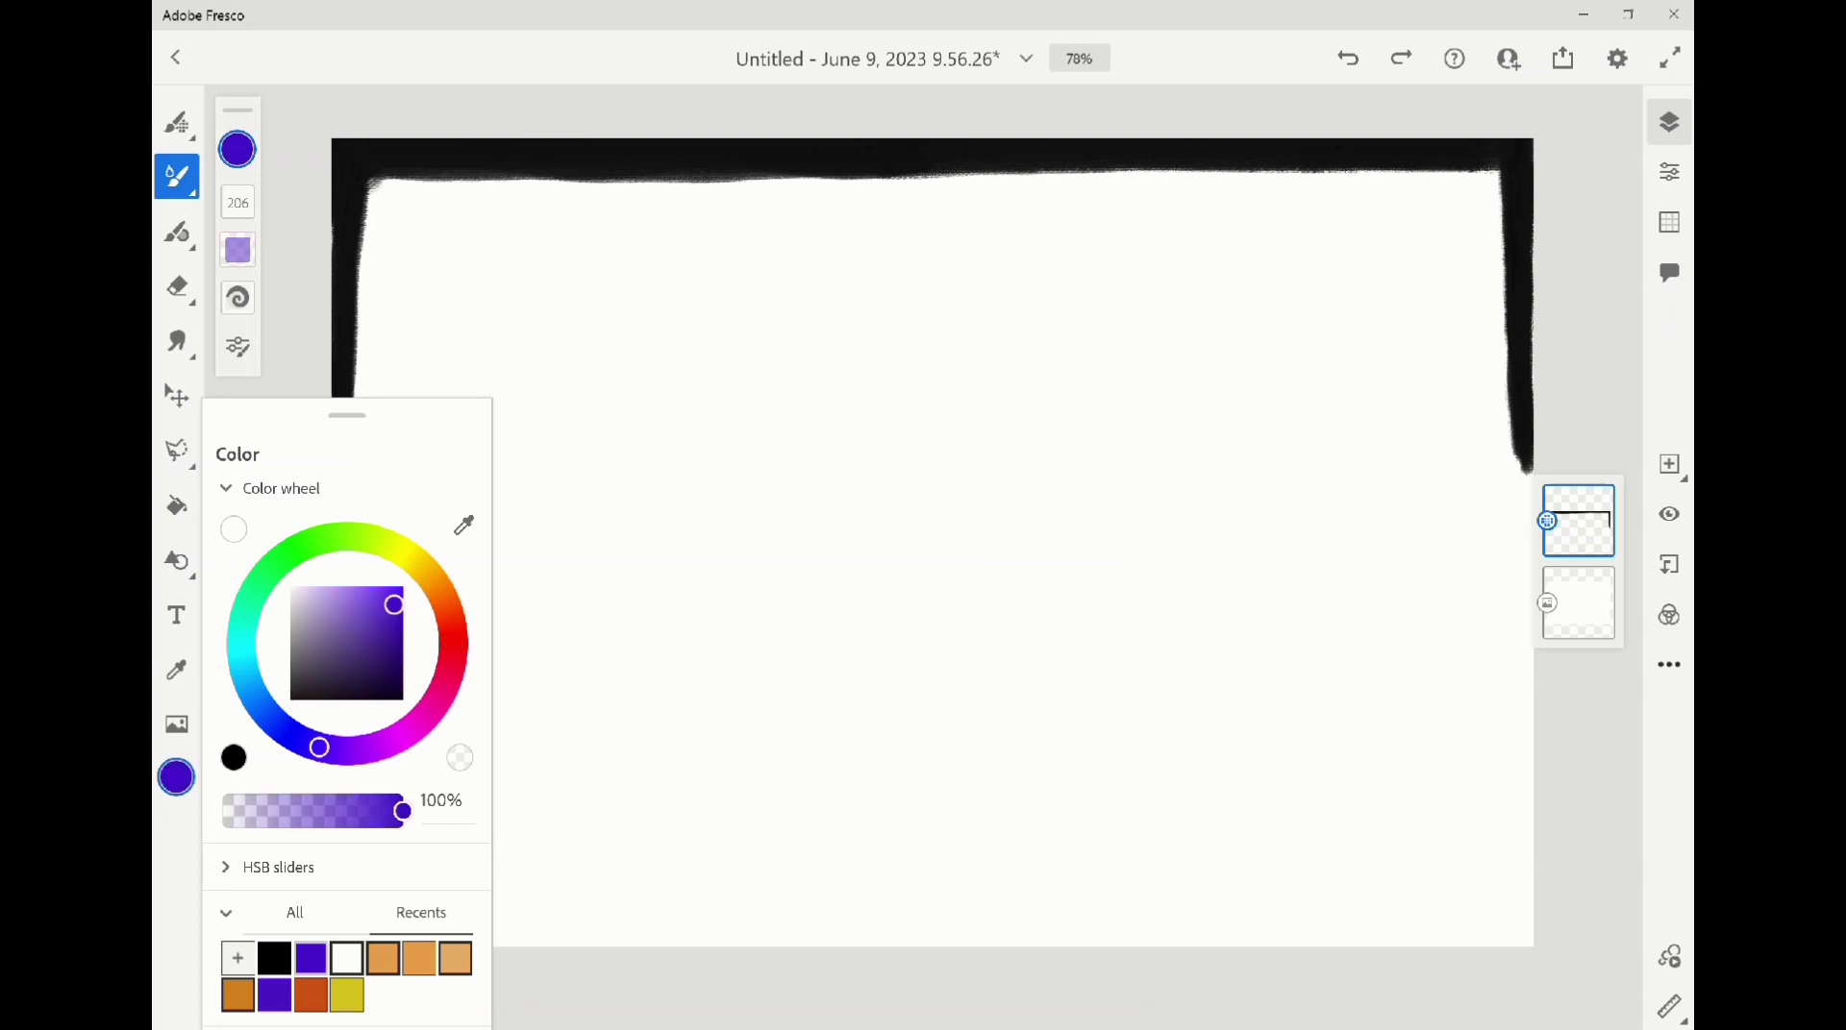
mouse_move(444, 221)
mouse_down()
mouse_move(423, 355)
mouse_move(362, 480)
mouse_move(376, 182)
mouse_move(475, 195)
mouse_move(381, 475)
mouse_move(522, 210)
mouse_move(550, 195)
mouse_move(525, 277)
mouse_move(714, 196)
mouse_move(934, 200)
mouse_move(603, 282)
mouse_move(501, 333)
mouse_move(494, 393)
mouse_move(629, 307)
mouse_move(999, 186)
mouse_move(1291, 212)
mouse_move(1489, 185)
mouse_move(1471, 290)
mouse_move(1303, 220)
mouse_move(1343, 213)
mouse_move(1240, 247)
mouse_move(910, 264)
mouse_move(746, 304)
mouse_move(526, 401)
mouse_move(863, 314)
mouse_move(1209, 267)
mouse_move(376, 471)
mouse_move(492, 468)
mouse_move(1083, 338)
mouse_move(1413, 302)
mouse_move(1460, 217)
mouse_move(1500, 354)
mouse_move(1500, 173)
mouse_move(1511, 490)
mouse_move(1341, 459)
mouse_move(1081, 457)
mouse_move(562, 500)
mouse_move(1029, 428)
mouse_move(1384, 414)
mouse_move(673, 423)
mouse_move(1288, 355)
mouse_up()
mouse_move(846, 379)
mouse_down()
mouse_move(1451, 317)
mouse_move(1346, 423)
mouse_move(1470, 317)
mouse_move(1441, 427)
mouse_move(1172, 485)
mouse_up()
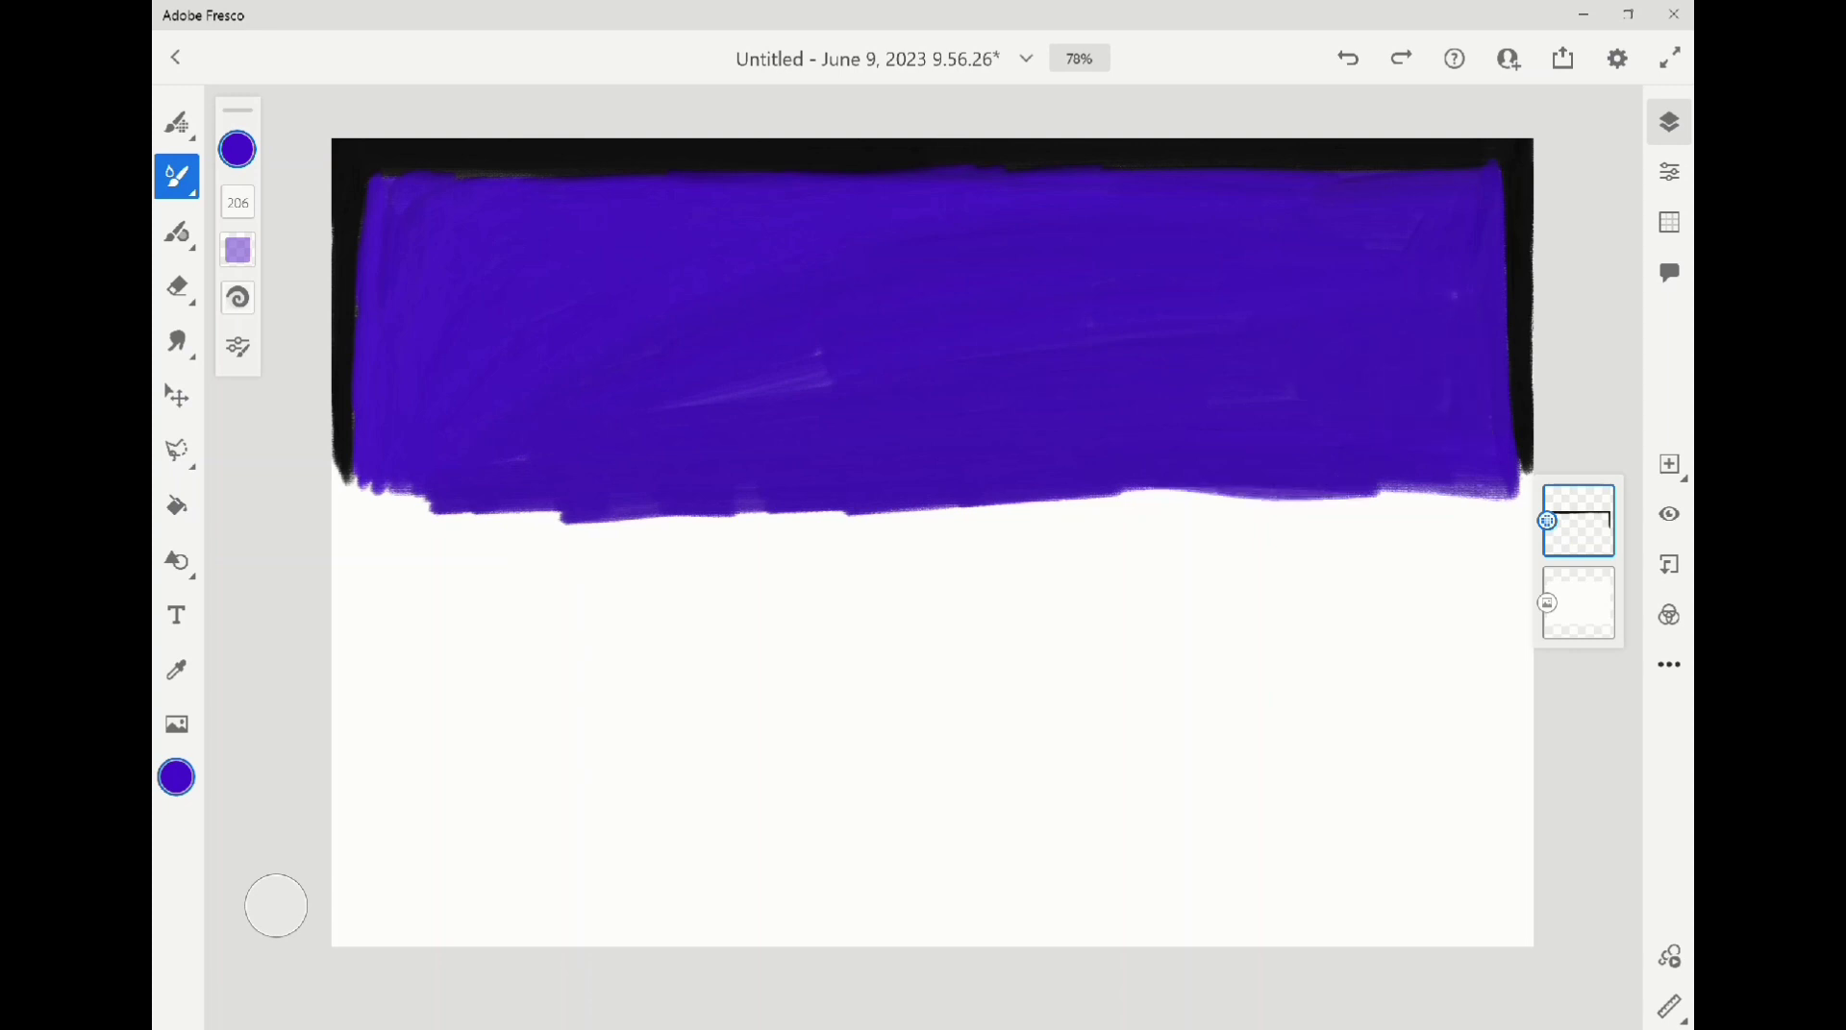
Extend the blue-violet sky down to about two thirds of the canvas height and fill the remaining white gaps
mouse_move(394, 471)
mouse_down()
mouse_move(358, 582)
mouse_move(341, 481)
mouse_move(356, 646)
mouse_move(341, 543)
mouse_move(466, 519)
mouse_move(343, 642)
mouse_move(392, 671)
mouse_move(512, 670)
mouse_up()
mouse_move(342, 679)
mouse_down()
mouse_move(1491, 665)
mouse_move(1081, 692)
mouse_move(346, 694)
mouse_move(1516, 698)
mouse_move(1521, 572)
mouse_move(1499, 500)
mouse_move(1413, 625)
mouse_move(519, 625)
mouse_move(423, 576)
mouse_move(577, 519)
mouse_move(615, 596)
mouse_move(865, 509)
mouse_move(827, 389)
mouse_up()
mouse_move(721, 577)
mouse_down()
mouse_move(942, 519)
mouse_move(981, 587)
mouse_move(1230, 495)
mouse_up()
drag(981, 567, 1250, 538)
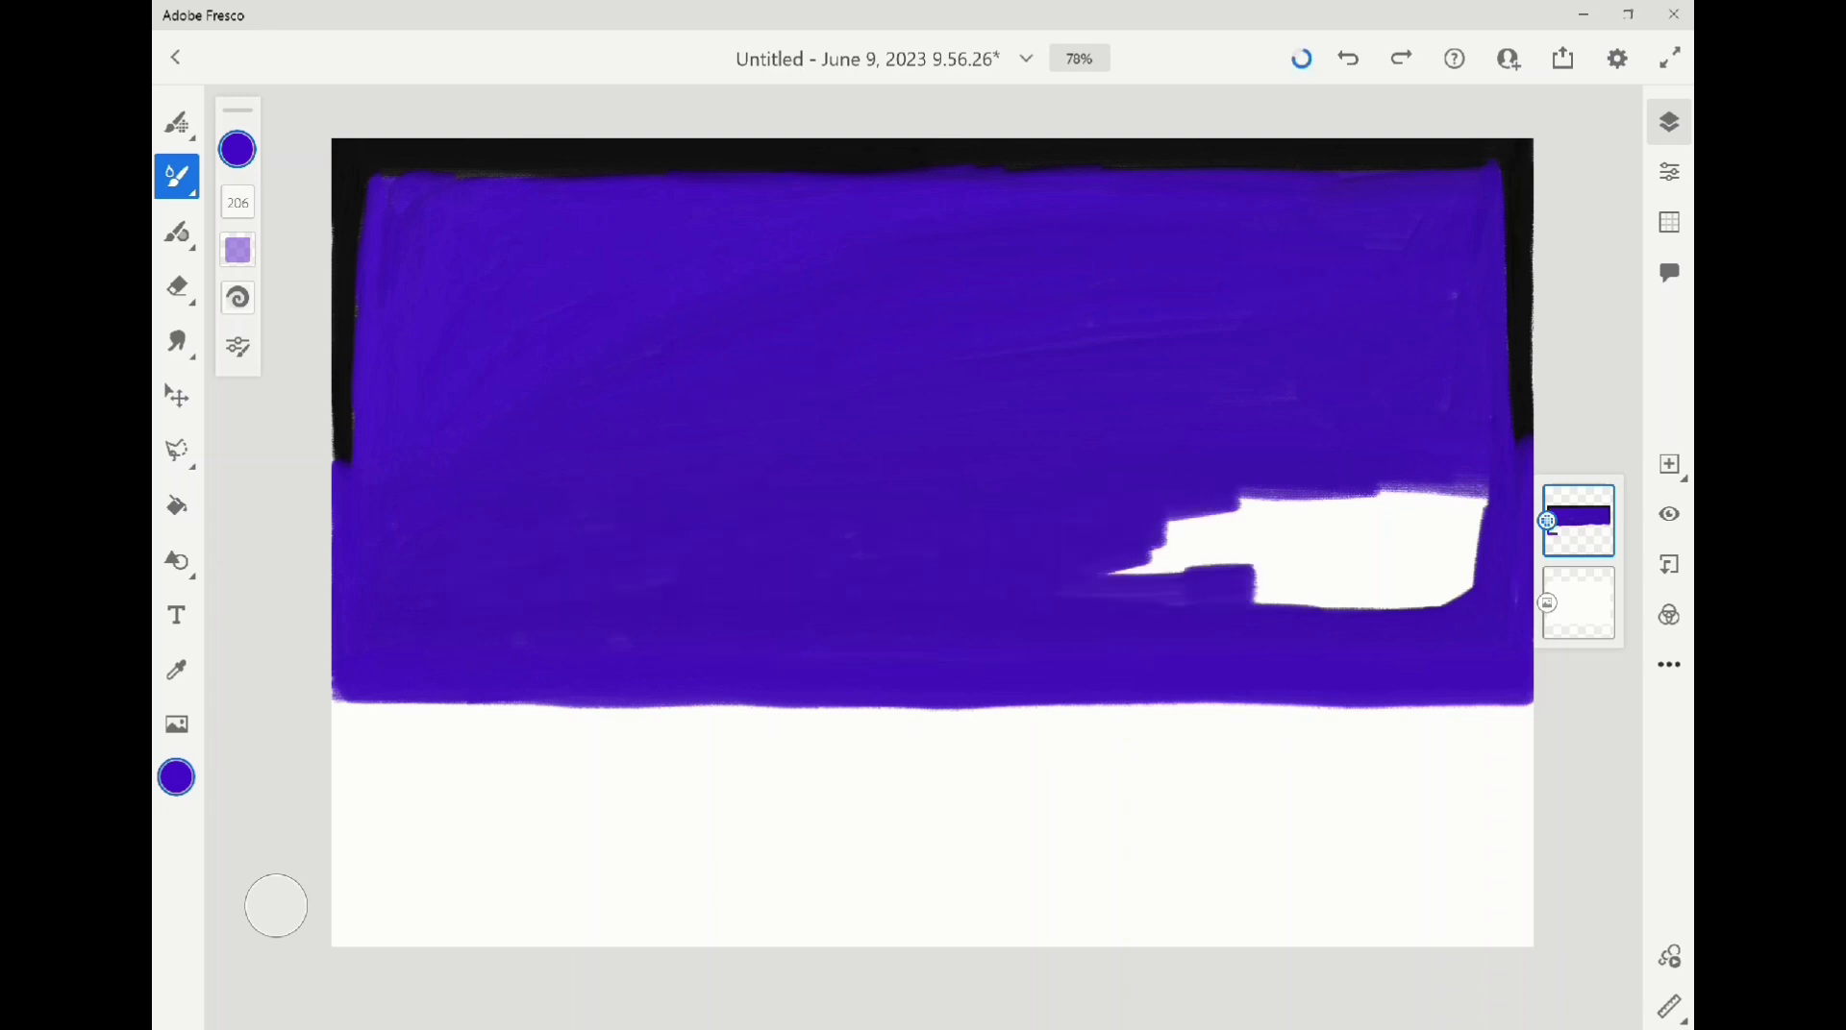
drag(1105, 594, 1471, 588)
drag(1173, 543, 1481, 510)
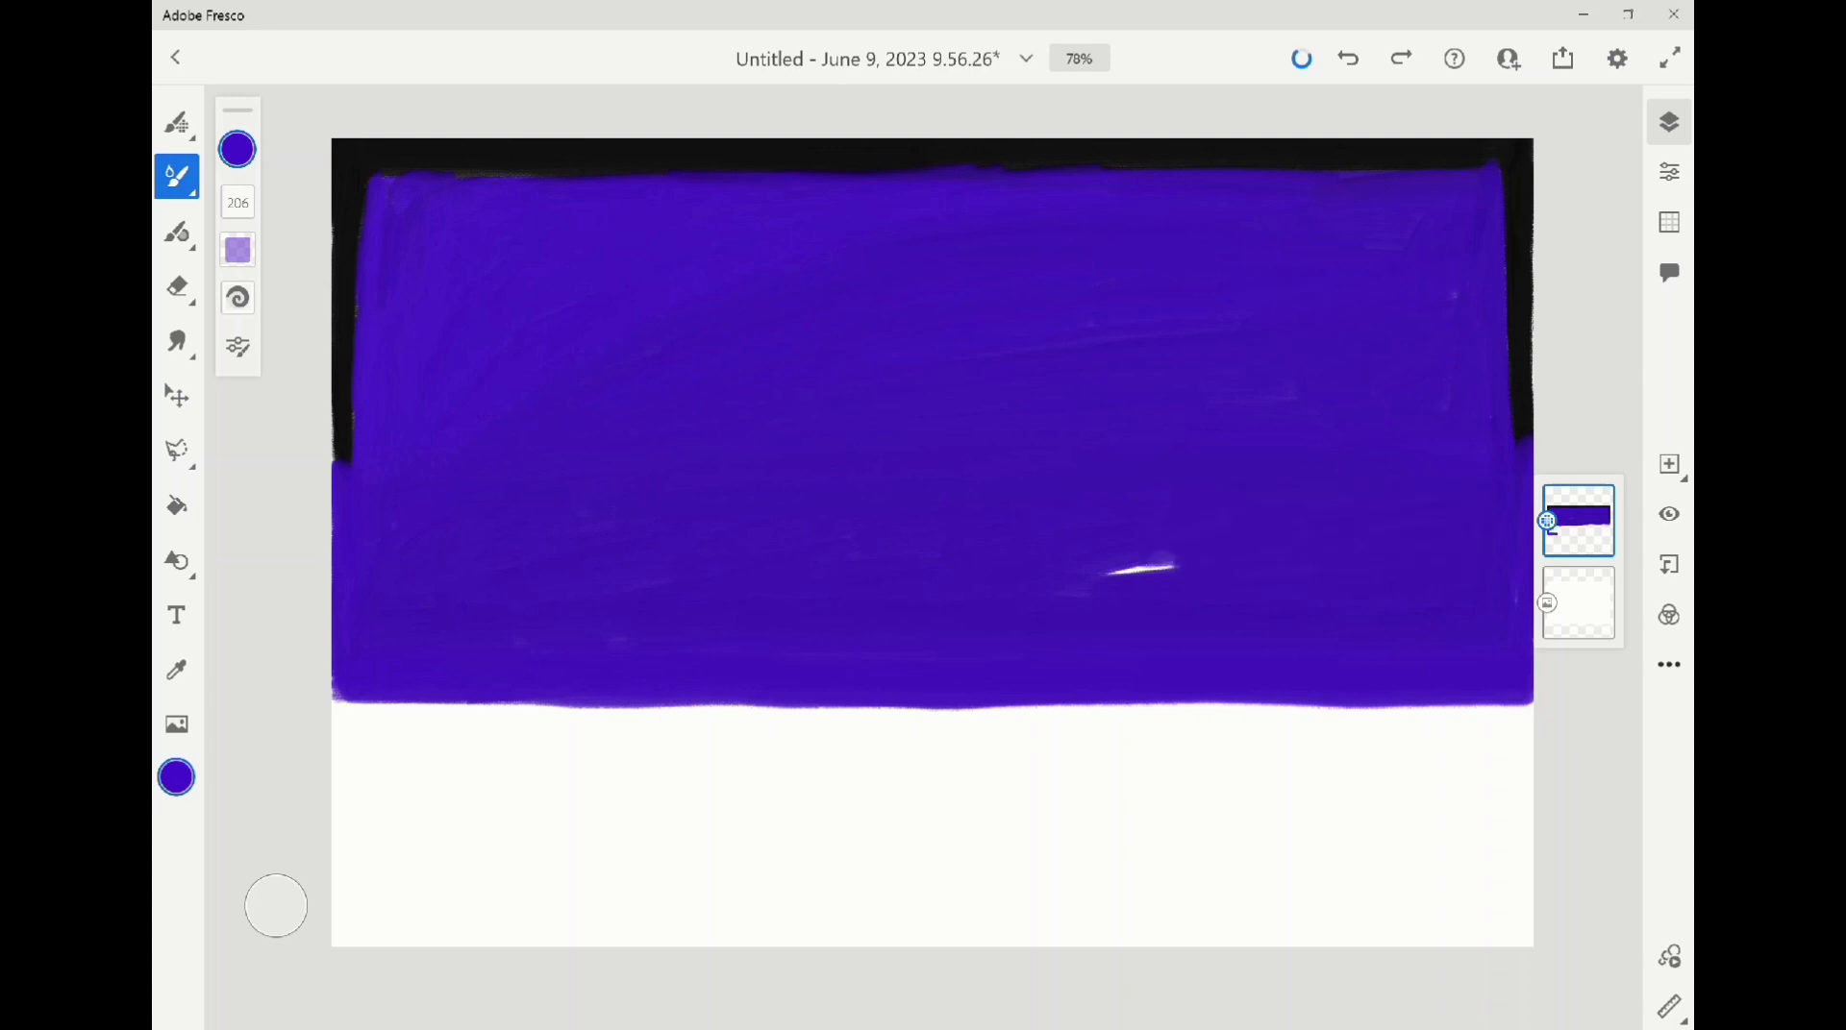
drag(1106, 574, 1174, 566)
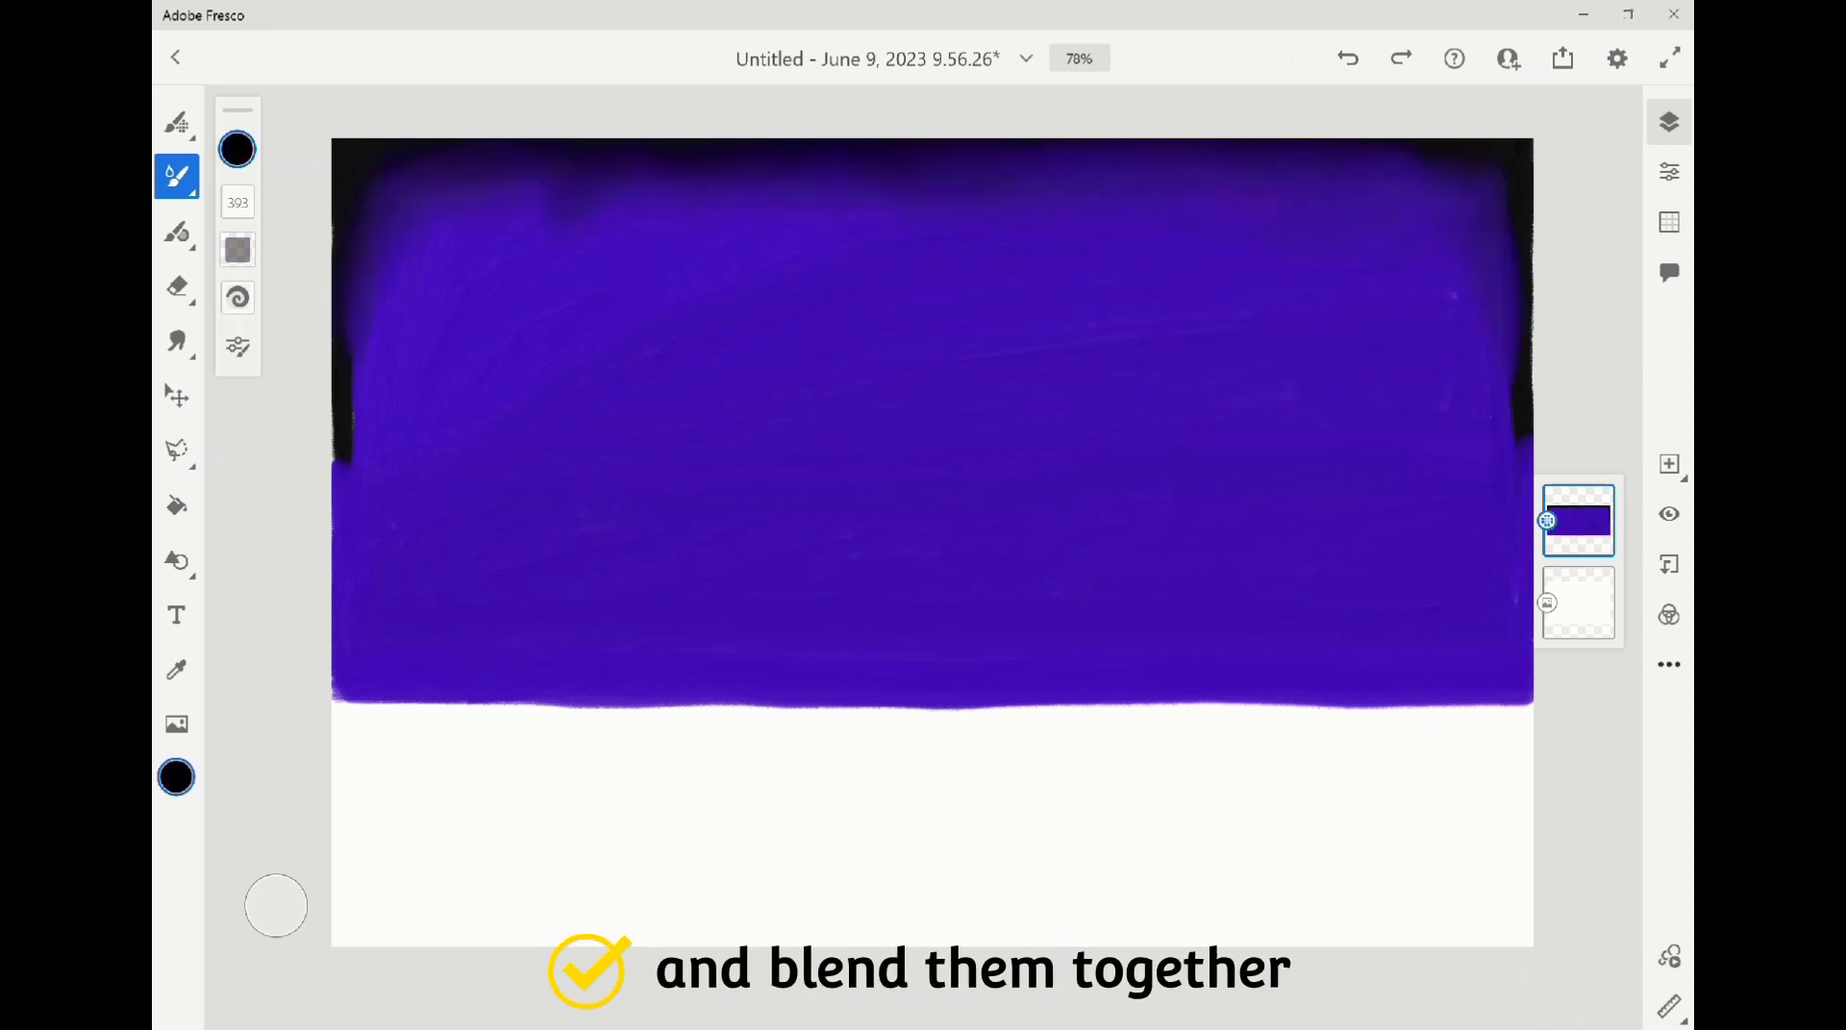
Blend black into the violet along the side and upper edges and across the sky with brush sizes 393 and 321
drag(1450, 241, 1447, 356)
drag(1511, 192, 1509, 476)
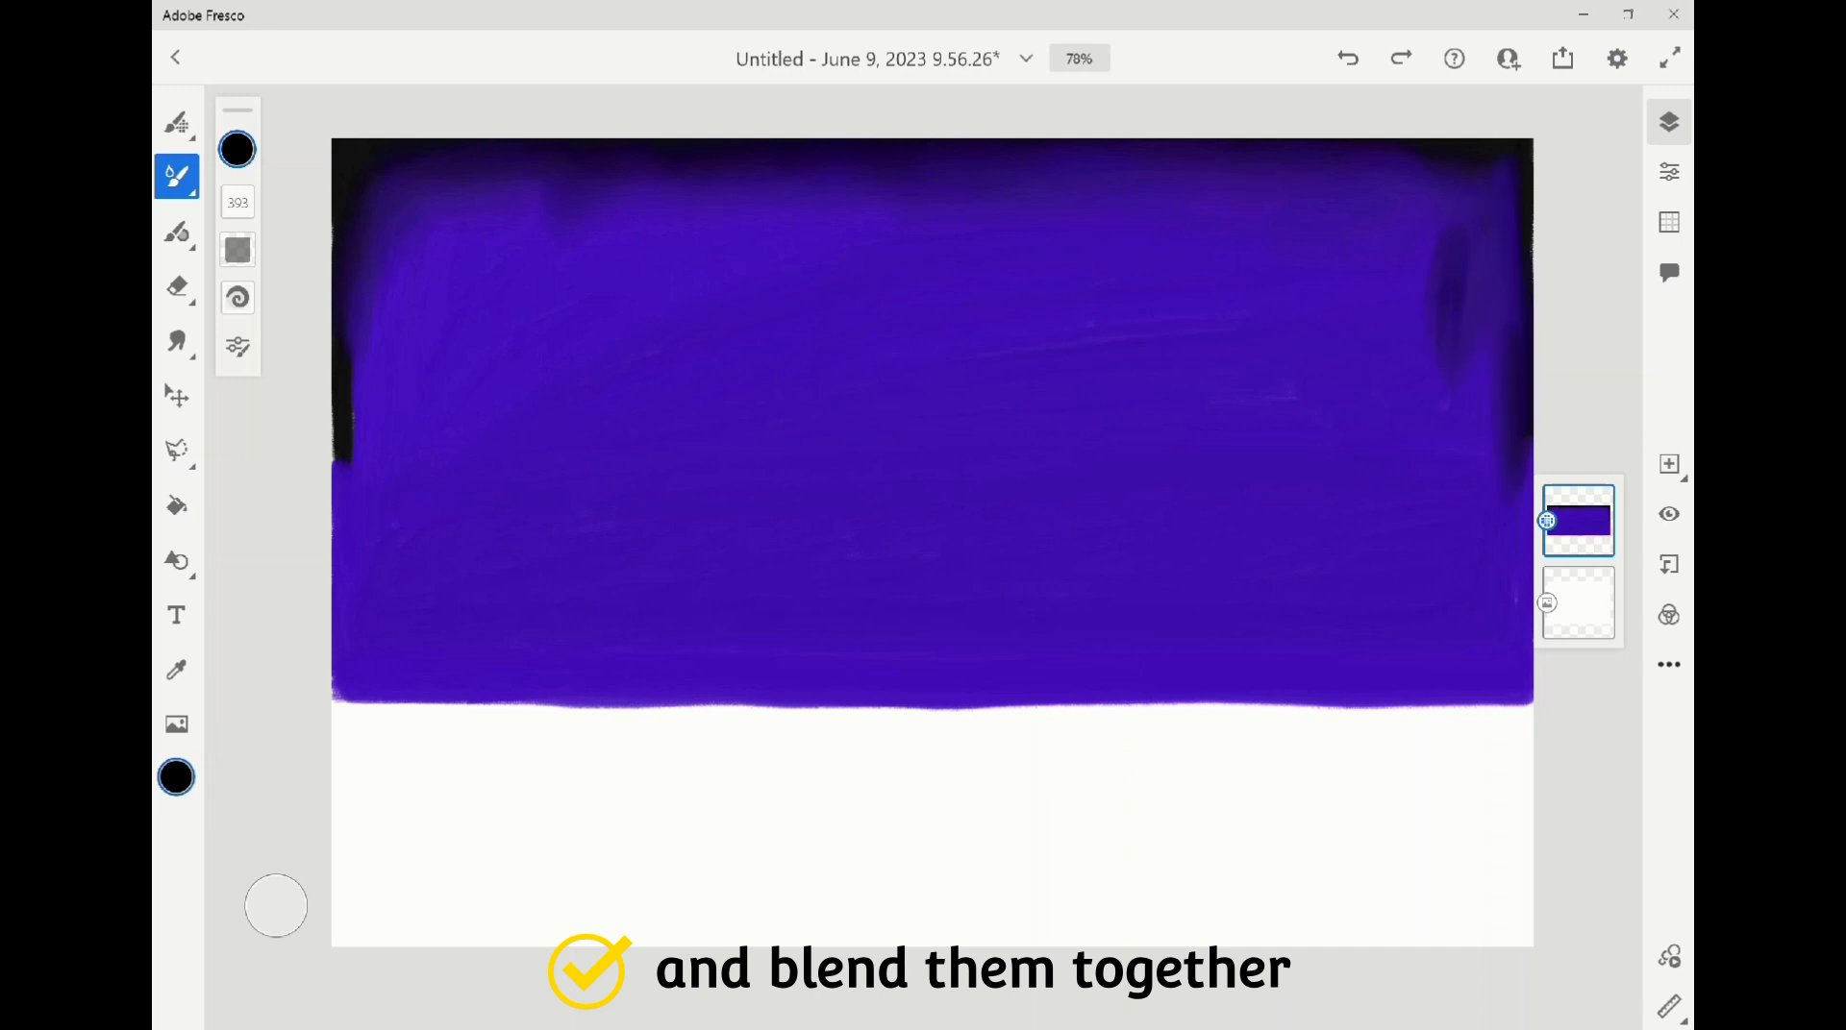
drag(1481, 269, 1449, 452)
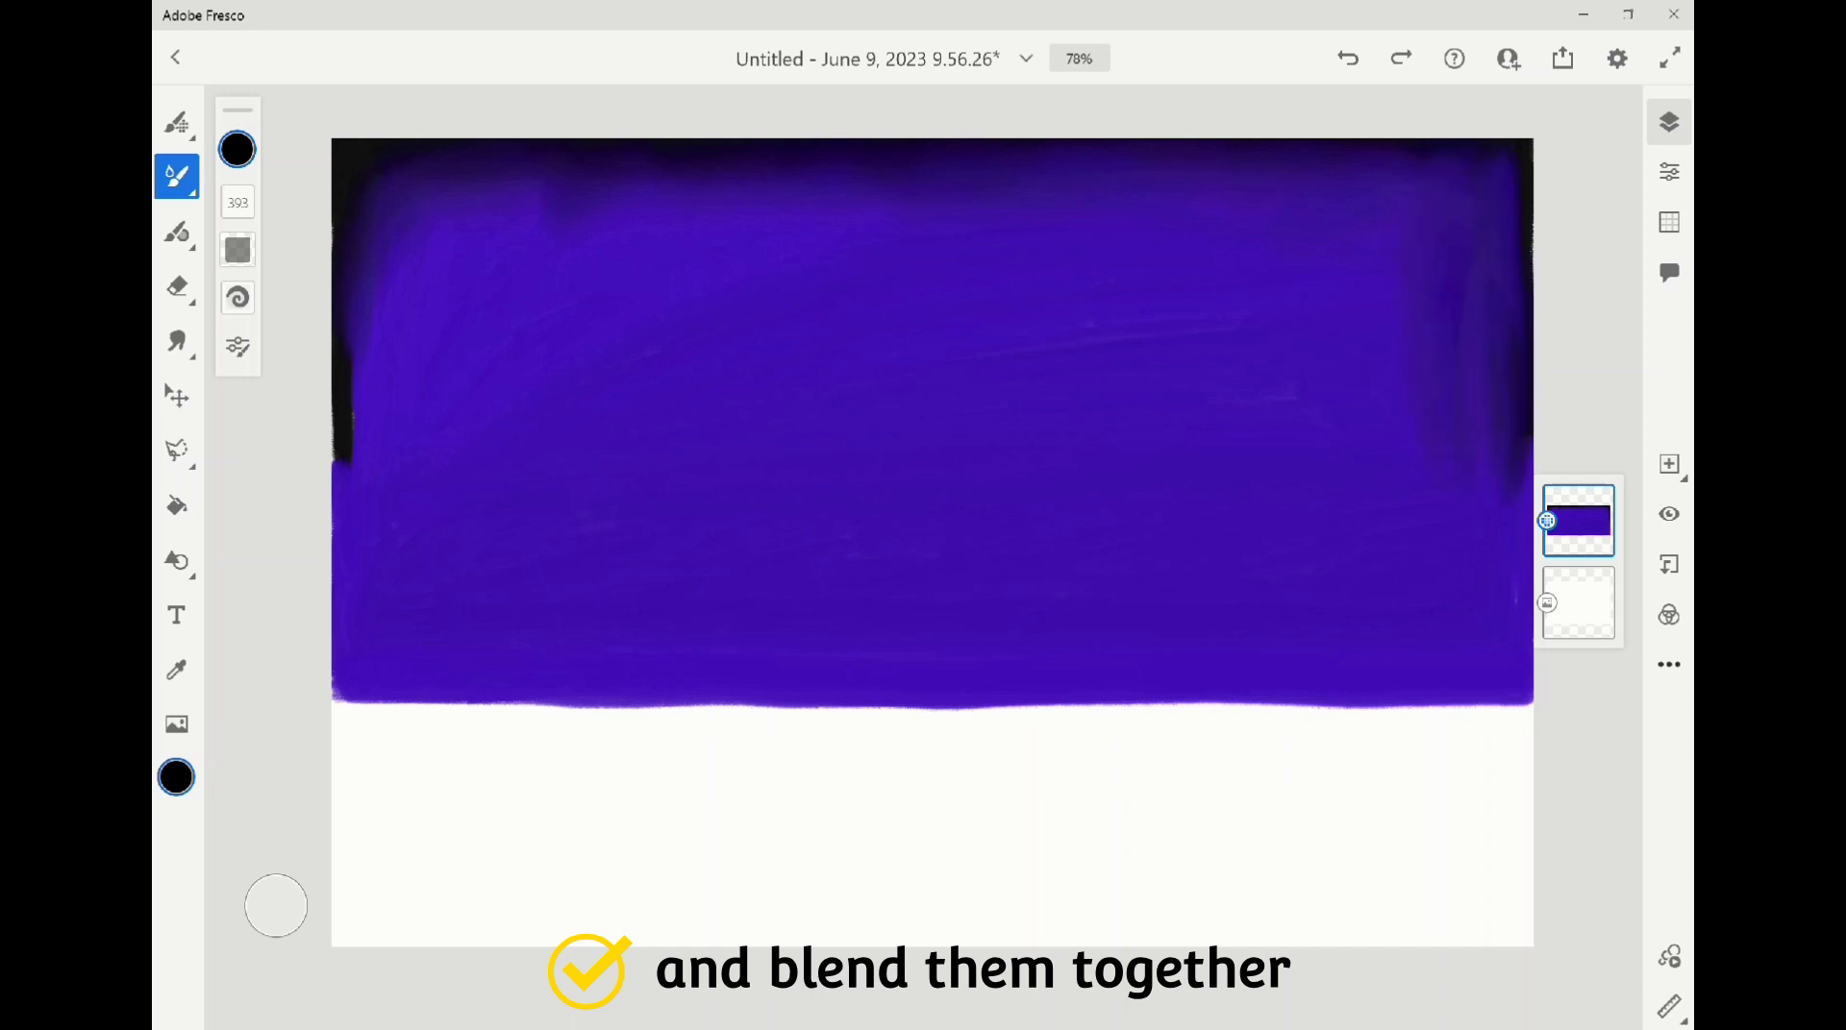
drag(1496, 183, 1485, 277)
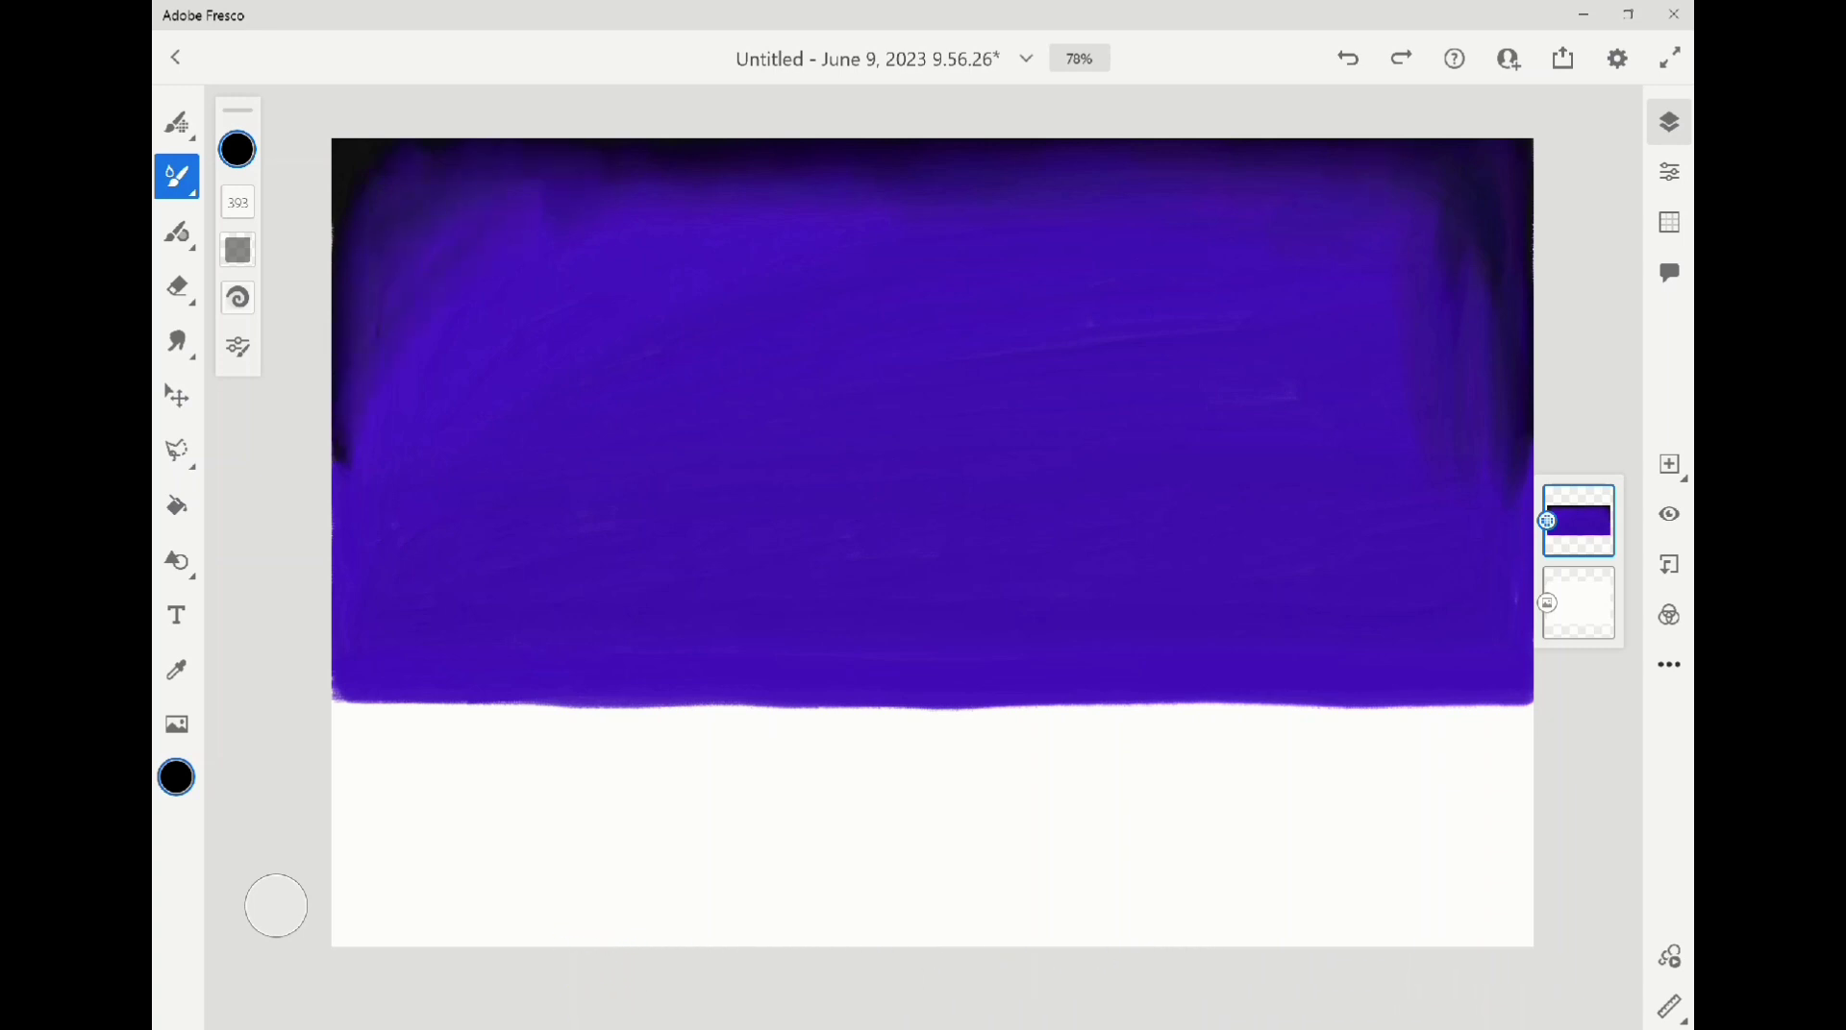
drag(538, 165, 625, 160)
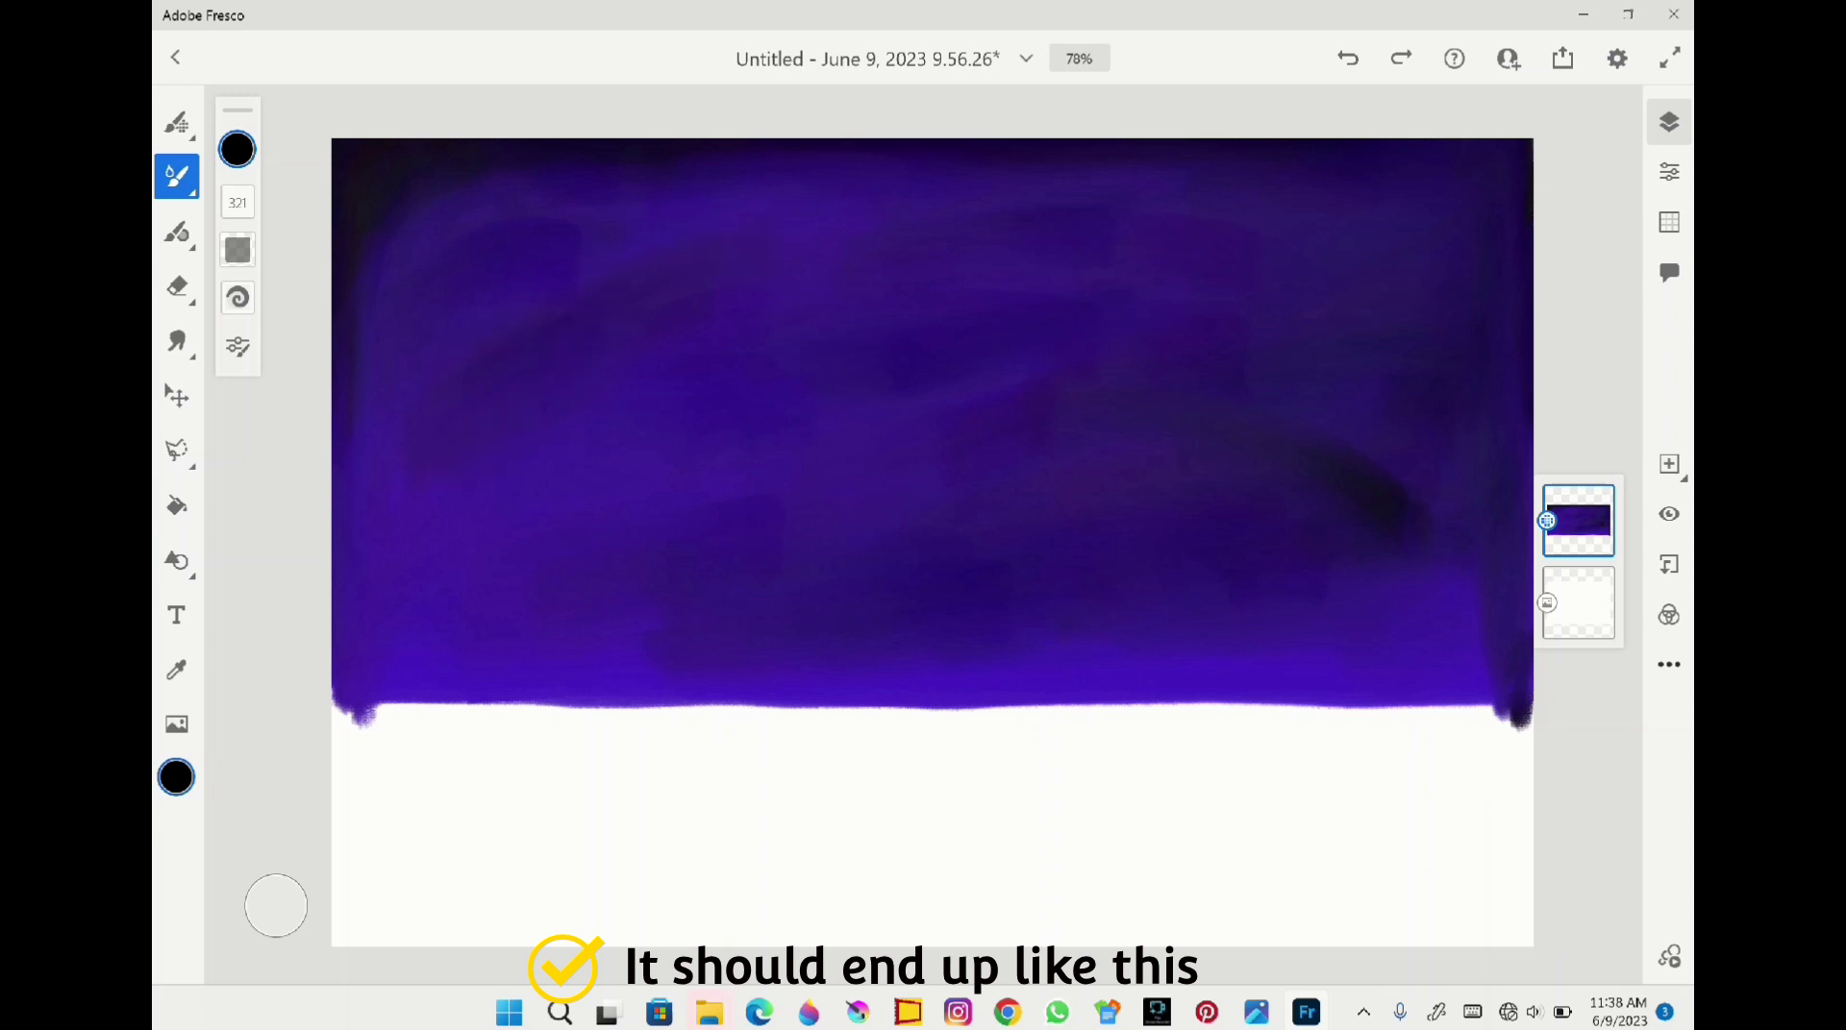
drag(700, 187, 620, 210)
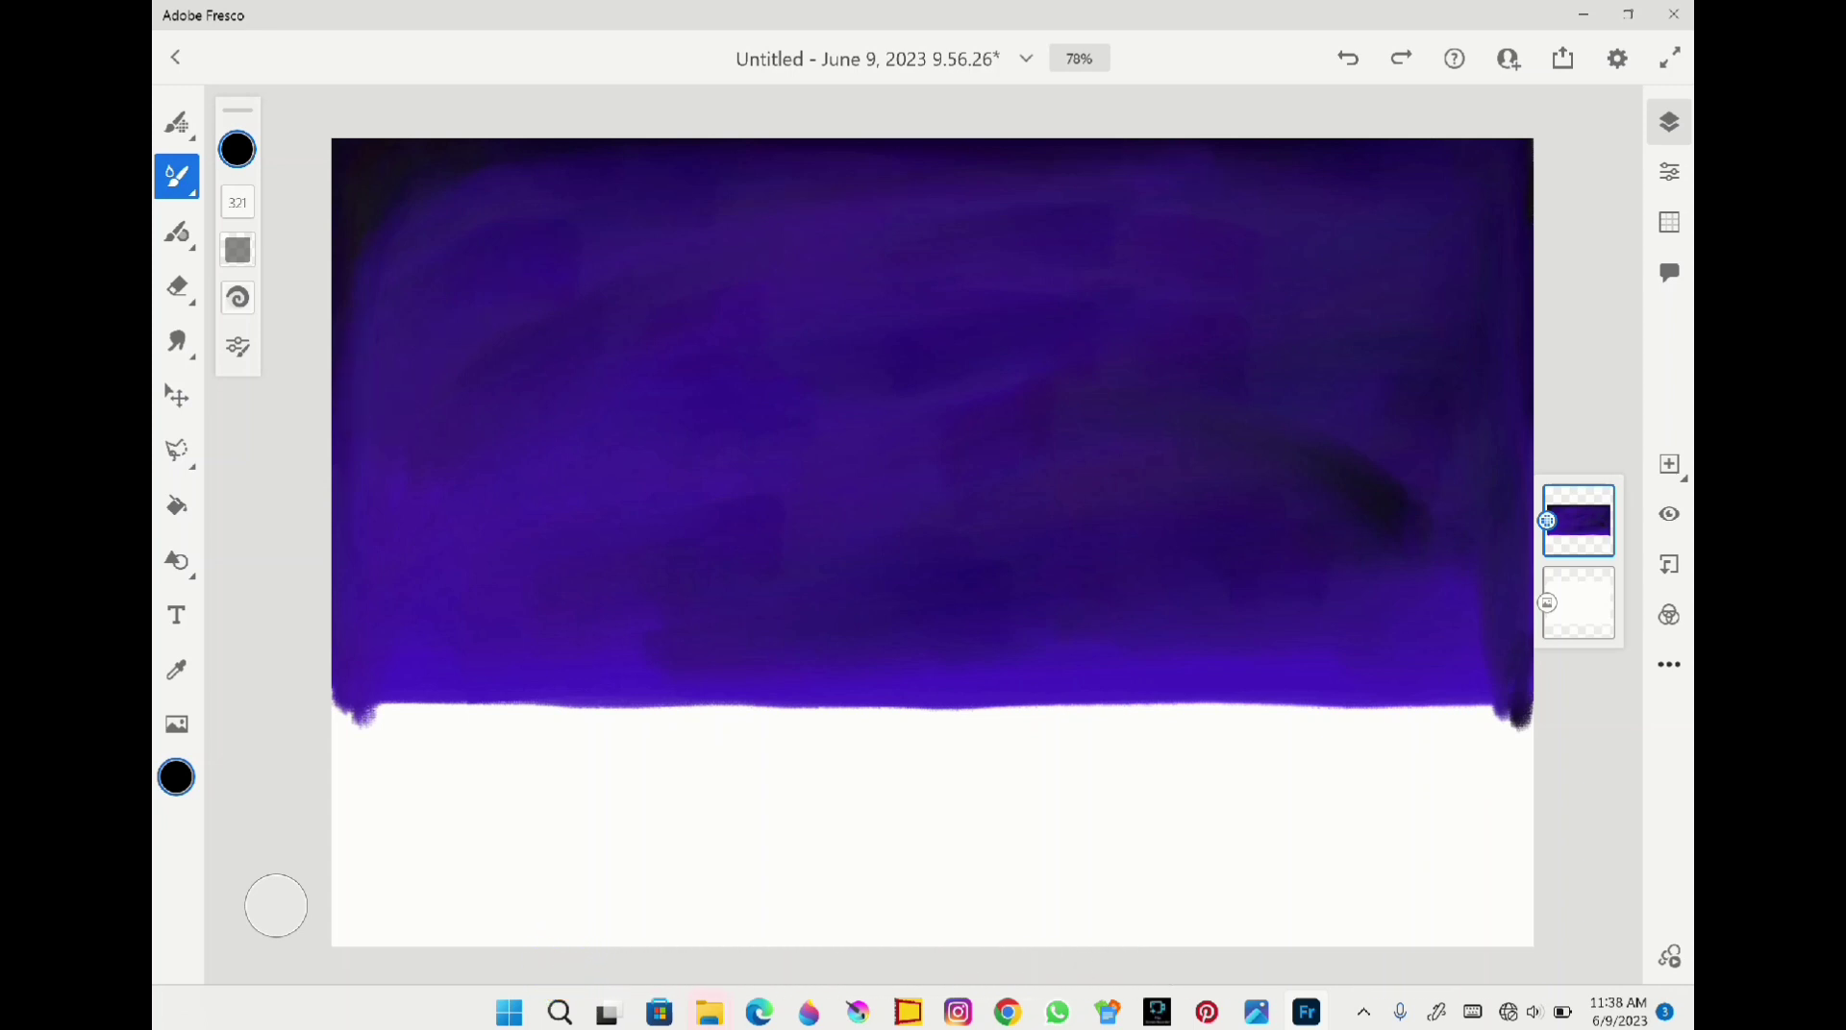
drag(869, 438, 786, 450)
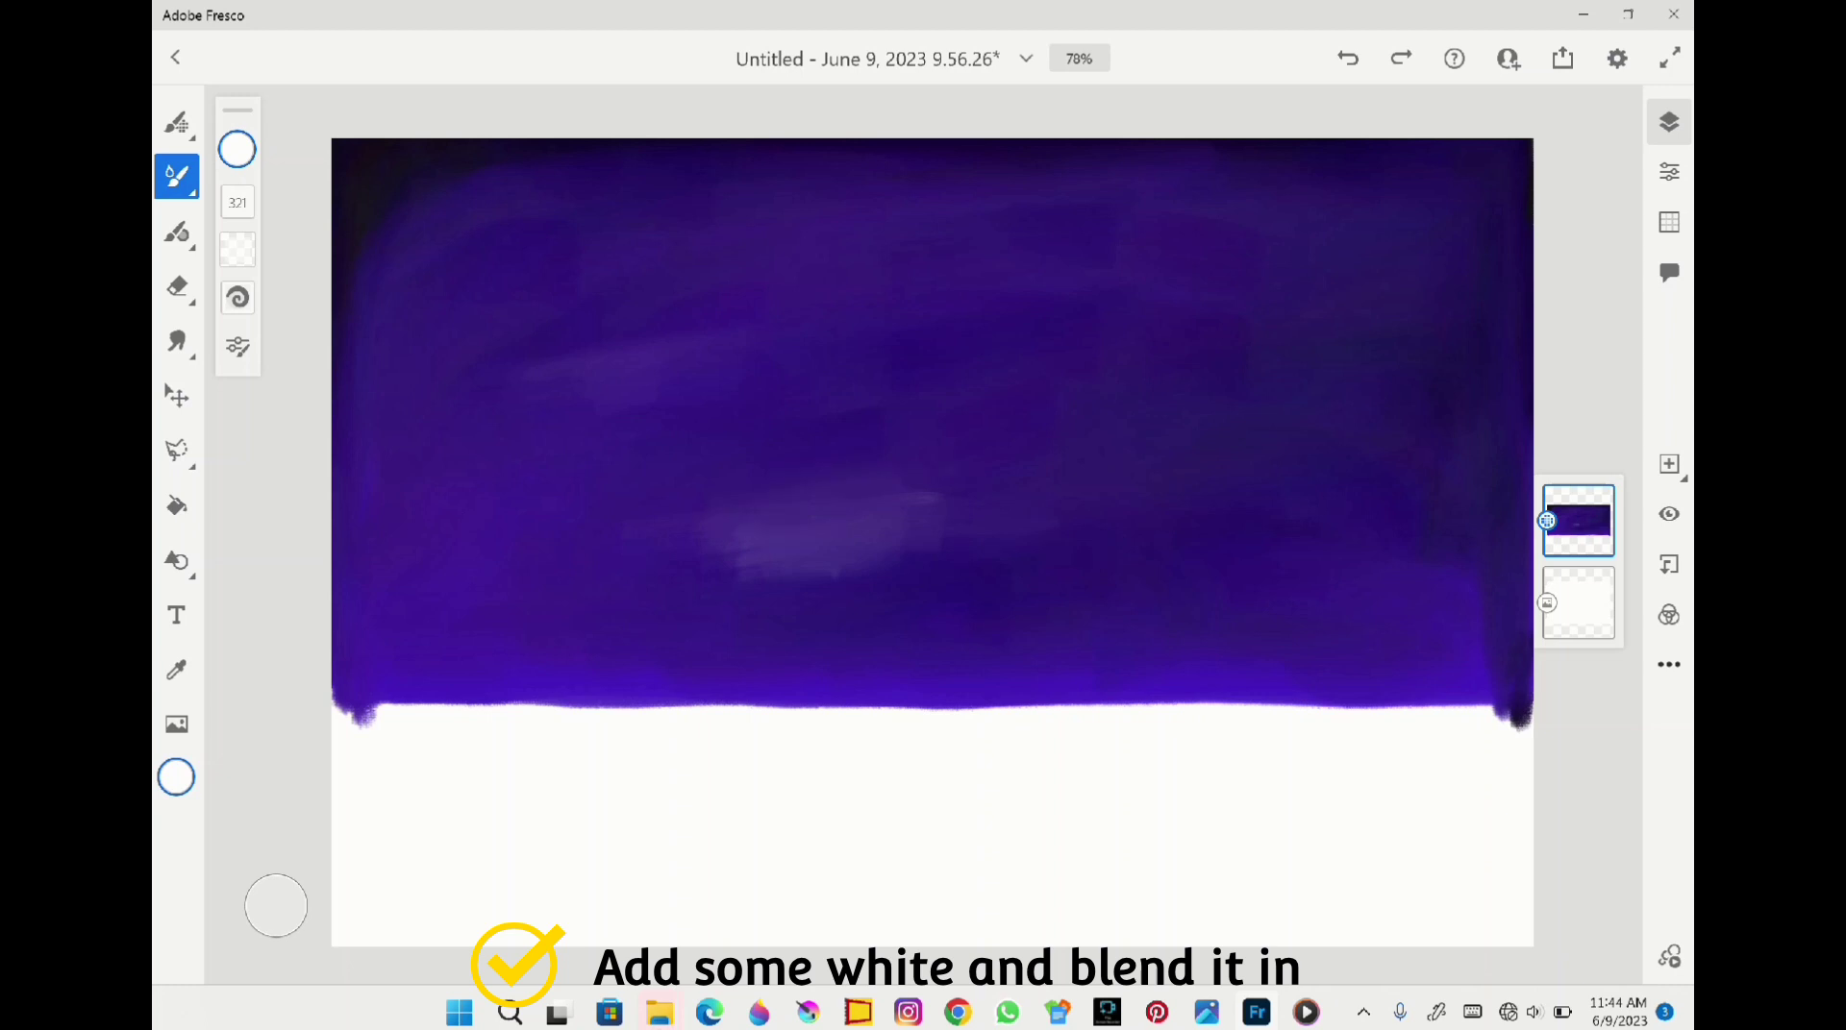
Blend soft white highlights into the middle of the violet sky with the brush at size 321
mouse_move(909, 429)
mouse_down()
mouse_move(979, 465)
mouse_move(1167, 431)
mouse_up()
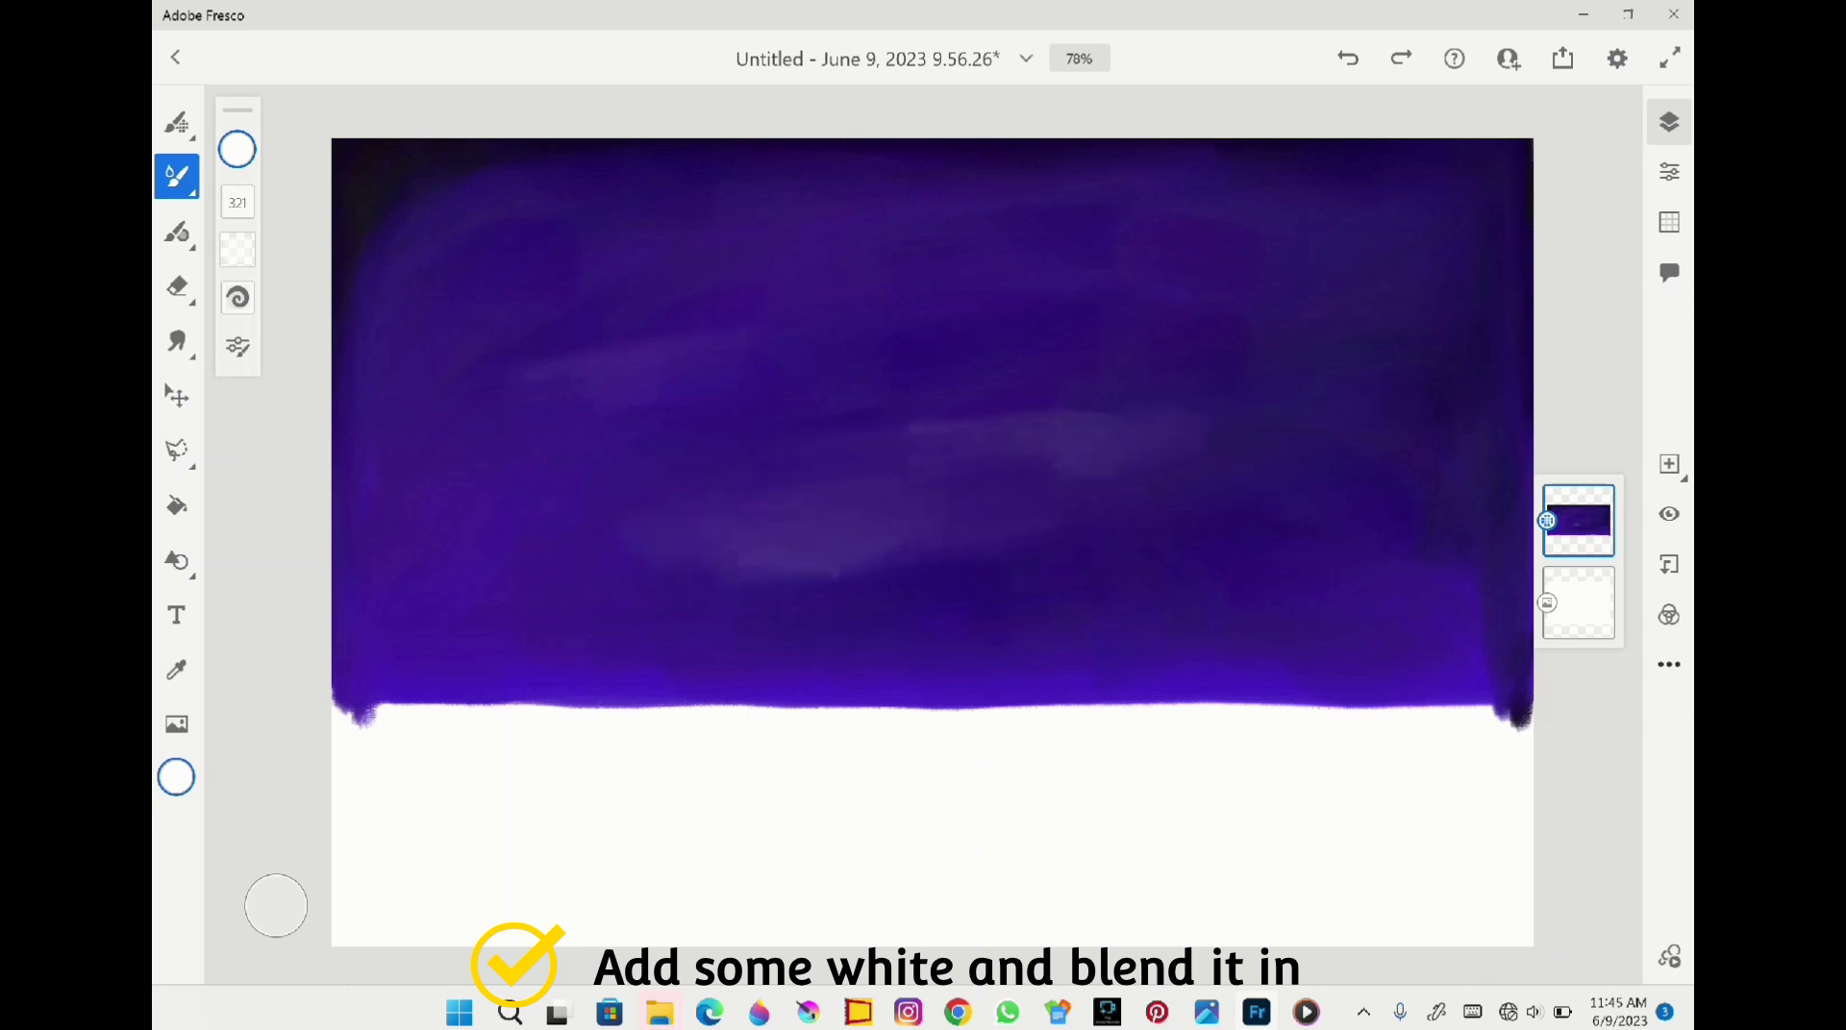
mouse_move(654, 461)
mouse_down()
mouse_move(656, 500)
mouse_move(788, 447)
mouse_move(586, 519)
mouse_move(577, 563)
mouse_up()
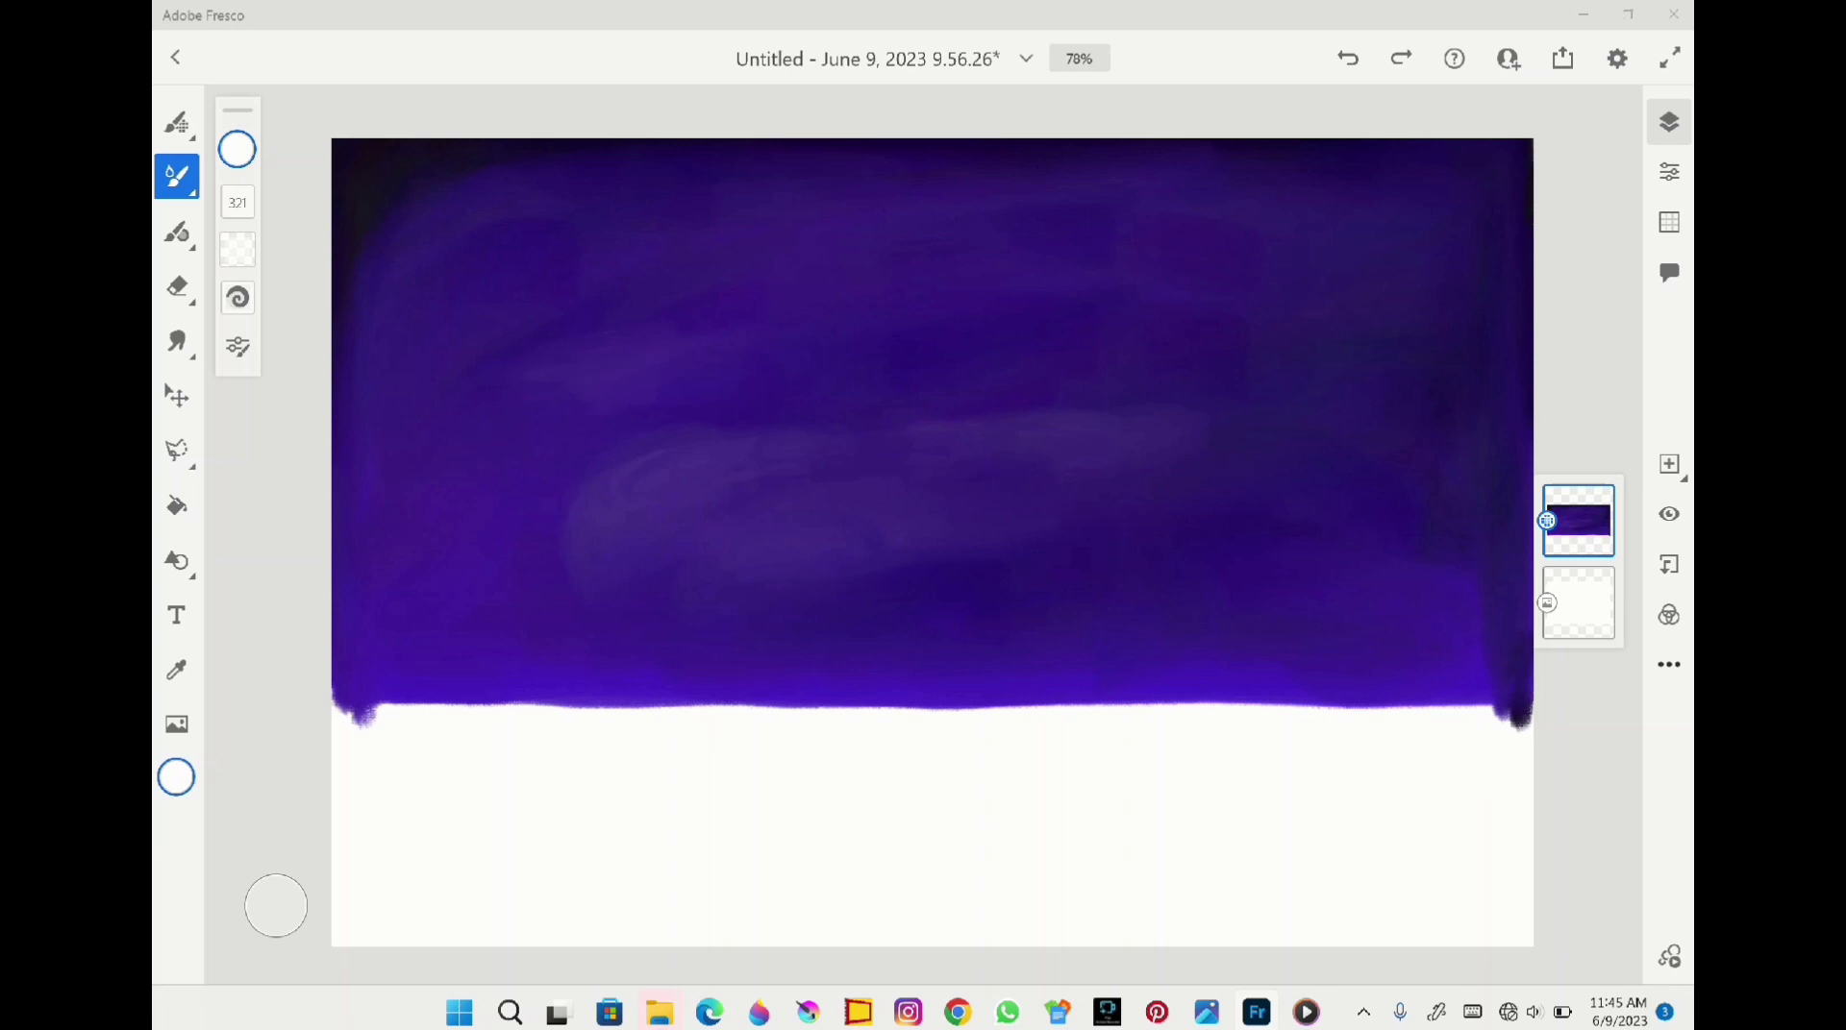
mouse_move(1148, 548)
mouse_down()
mouse_move(980, 581)
mouse_move(1115, 504)
mouse_move(1178, 557)
mouse_move(1255, 485)
mouse_up()
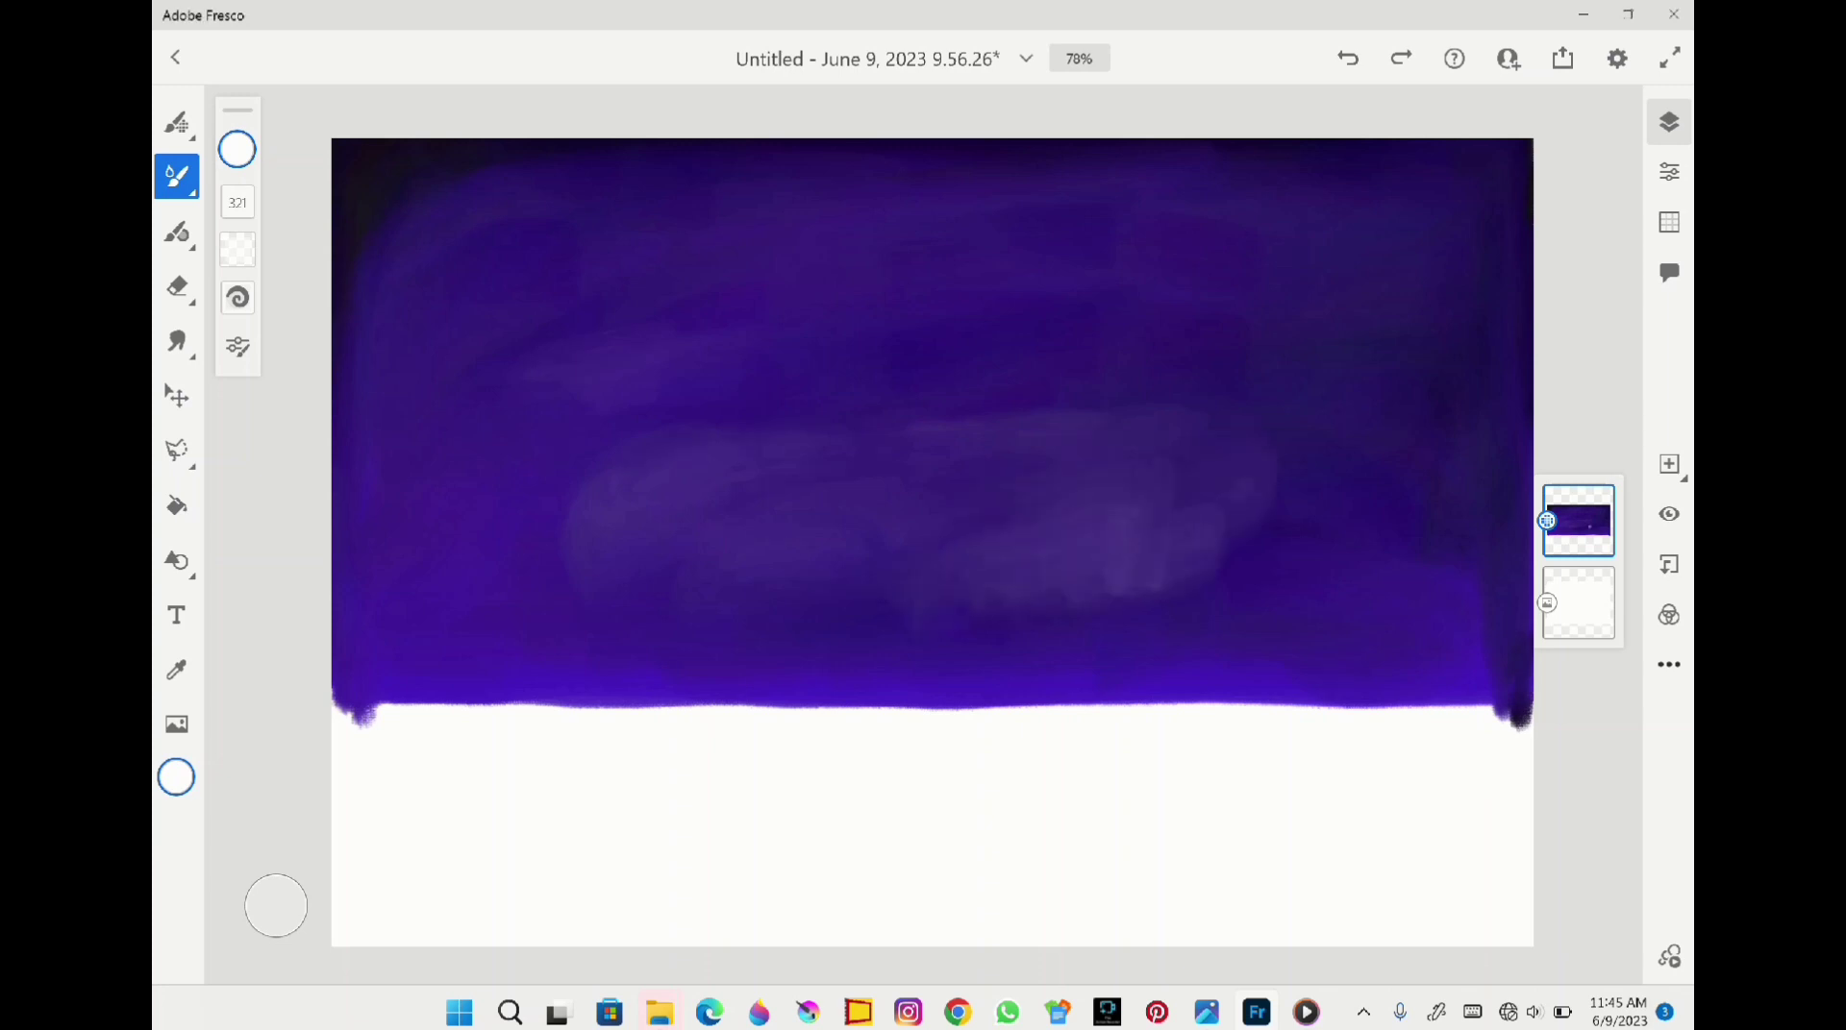
Spread the blended white haze across the lower sky down to the edge of the violet area
drag(780, 577, 721, 607)
mouse_move(1249, 596)
mouse_down()
mouse_move(1221, 471)
mouse_move(1250, 442)
mouse_move(1115, 596)
mouse_up()
mouse_move(846, 630)
mouse_down()
mouse_move(798, 629)
mouse_move(894, 586)
mouse_move(672, 620)
mouse_up()
mouse_move(846, 635)
mouse_down()
mouse_move(1048, 620)
mouse_move(865, 663)
mouse_up()
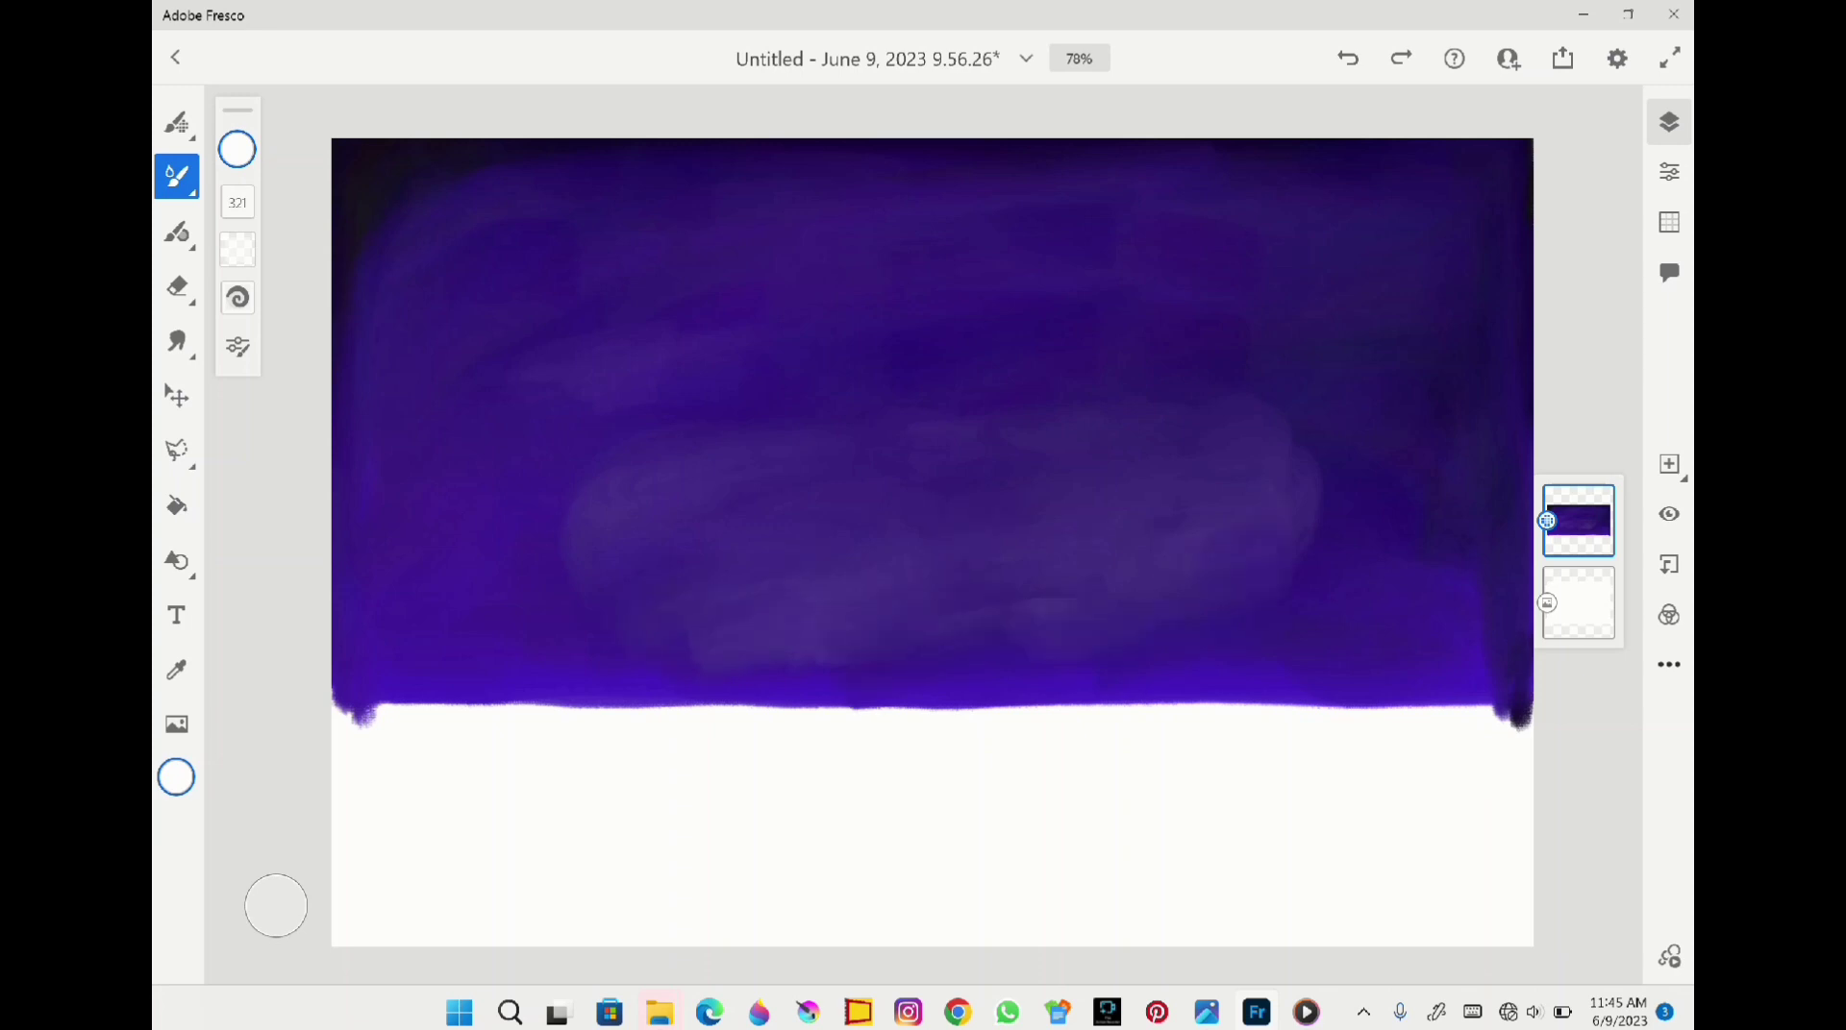
drag(1213, 654, 1279, 587)
drag(1038, 644, 957, 658)
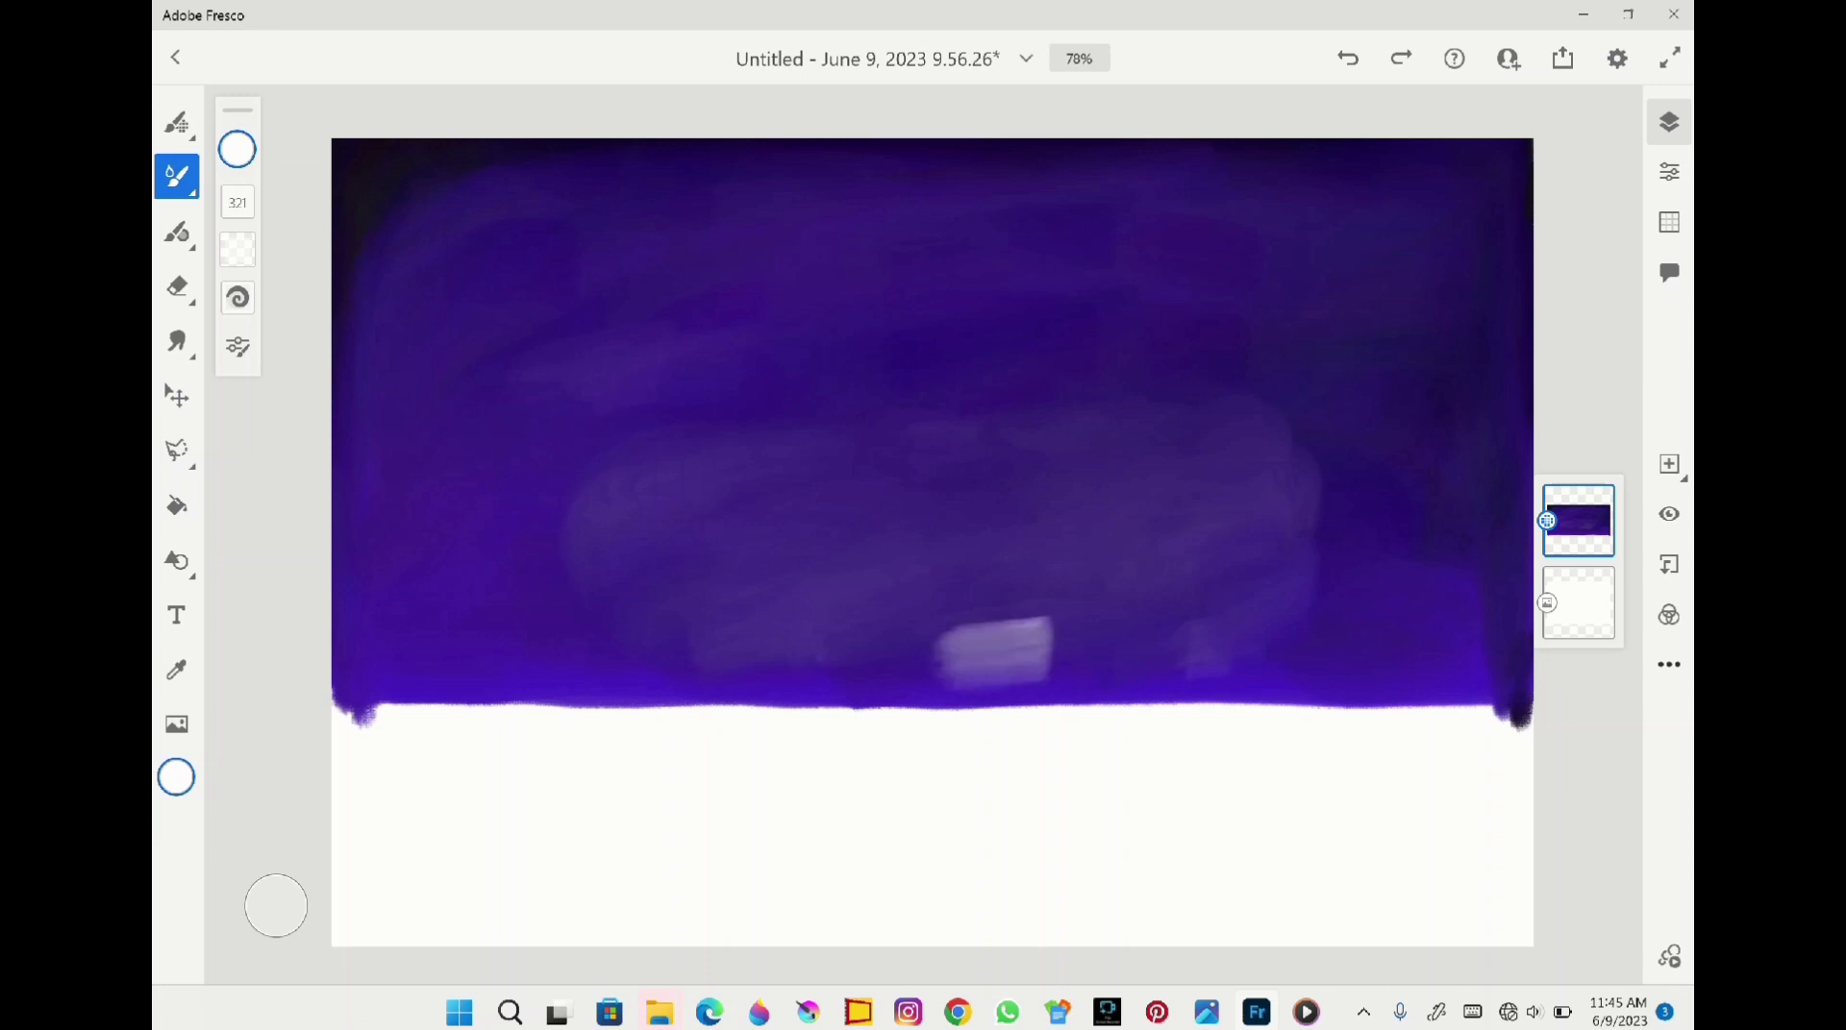
drag(702, 658, 1105, 635)
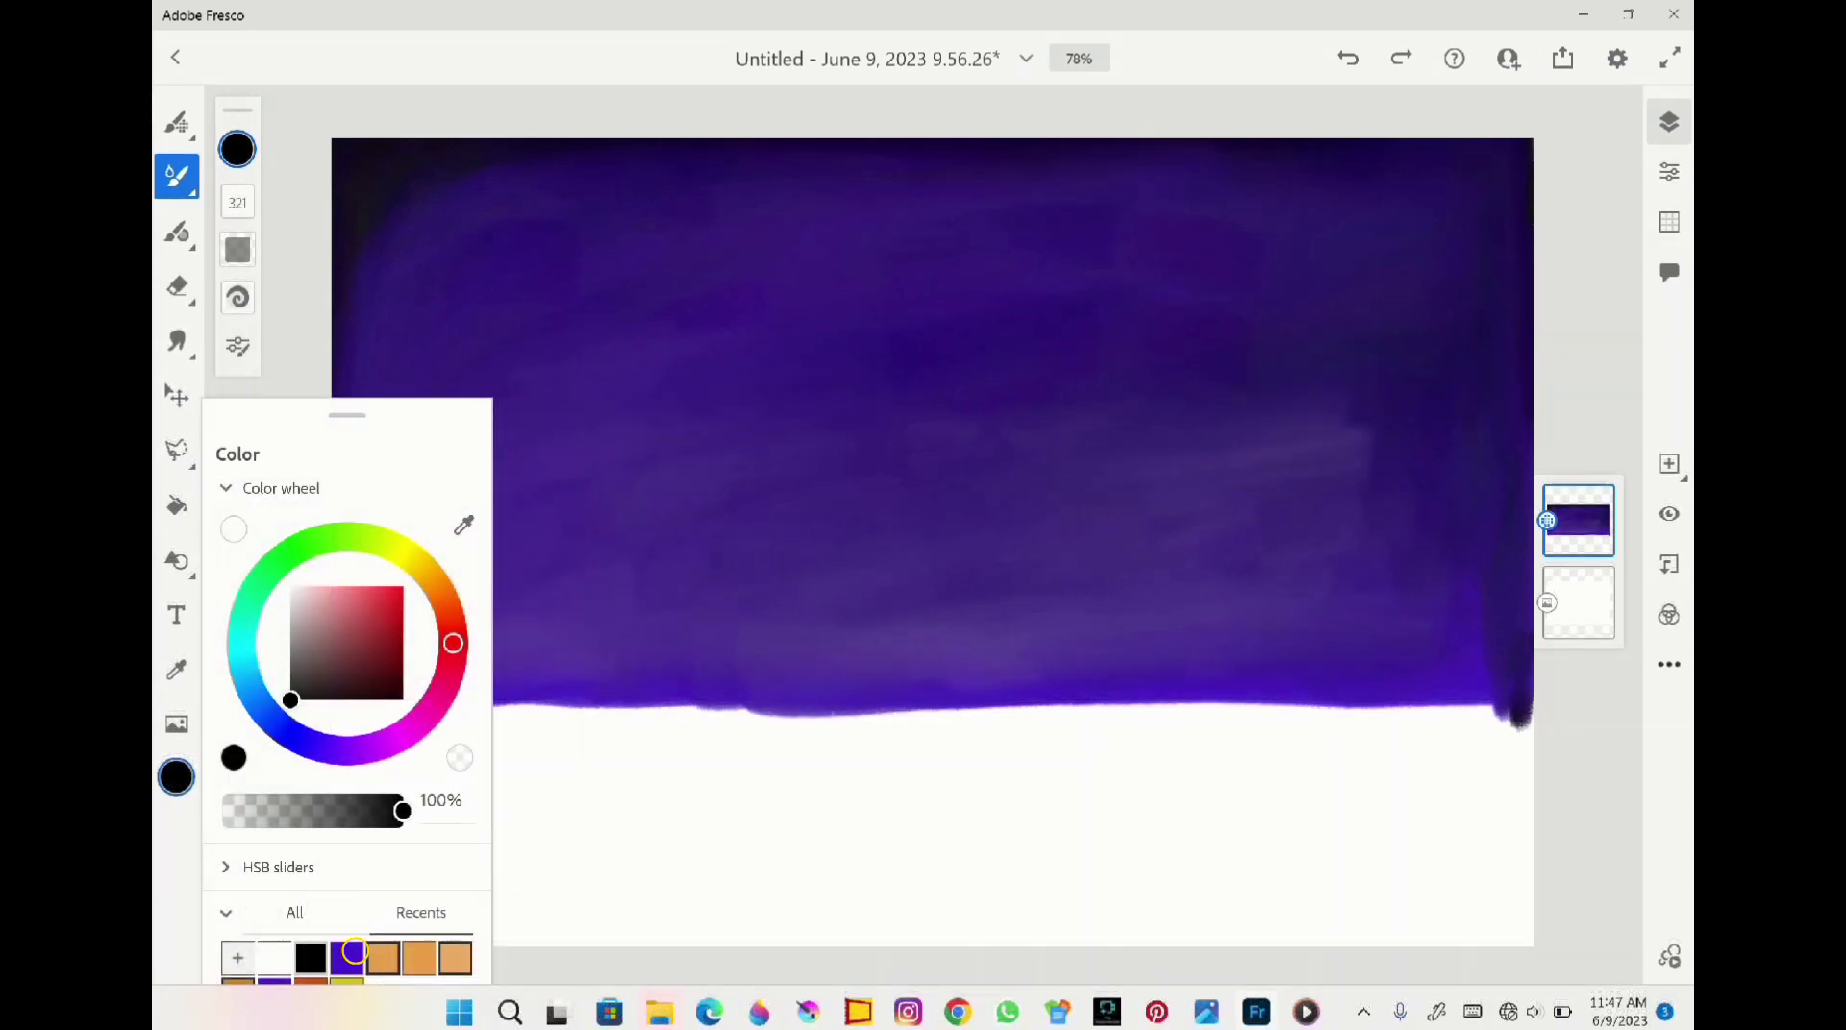
Paint the white area below the sky solid black as the ground, covering the gaps along the horizon and lower edge
mouse_move(1096, 760)
mouse_down()
mouse_move(971, 779)
mouse_move(1250, 774)
mouse_move(928, 807)
mouse_move(1168, 827)
mouse_move(1509, 815)
mouse_move(1490, 738)
mouse_move(1019, 726)
mouse_move(404, 755)
mouse_move(913, 774)
mouse_move(500, 798)
mouse_move(769, 803)
mouse_move(539, 731)
mouse_move(375, 788)
mouse_move(1086, 860)
mouse_up()
mouse_move(760, 875)
mouse_down()
mouse_move(1499, 870)
mouse_move(1298, 764)
mouse_move(1475, 721)
mouse_up()
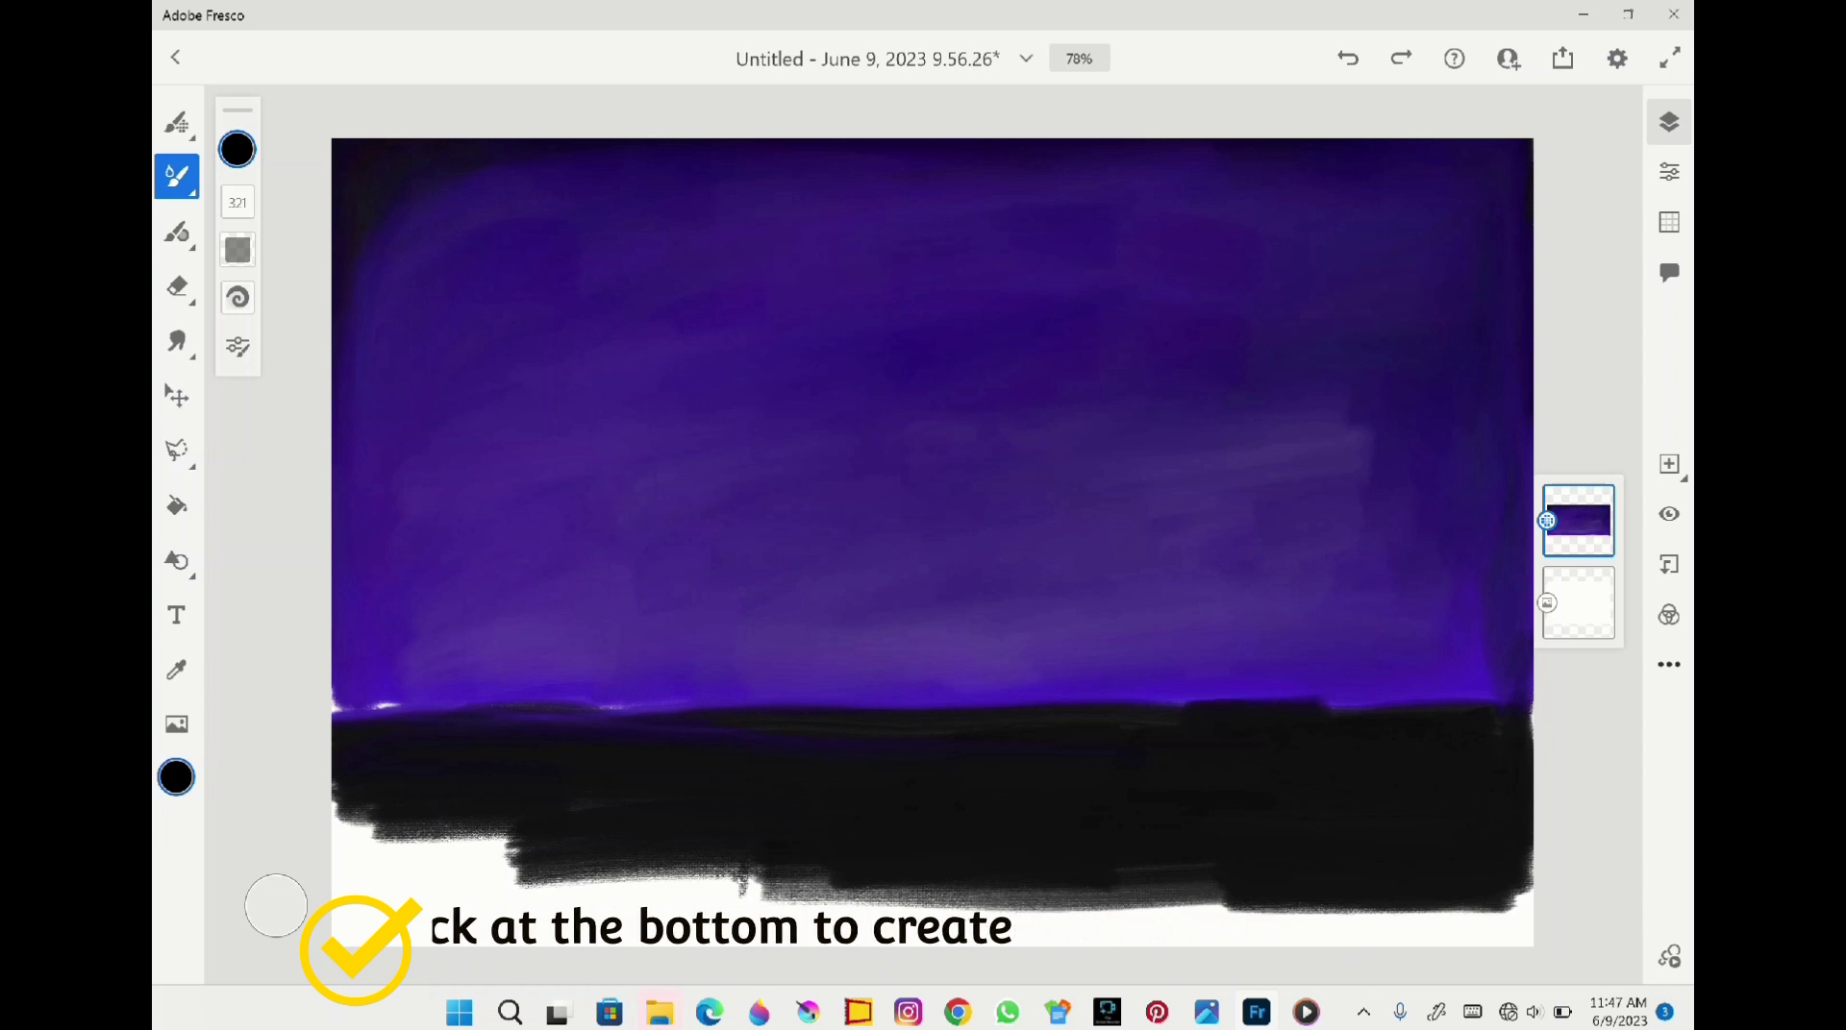
mouse_move(995, 909)
mouse_down()
mouse_move(754, 899)
mouse_move(620, 860)
mouse_up()
drag(510, 713, 568, 708)
mouse_move(361, 788)
mouse_down()
mouse_move(346, 918)
mouse_move(1529, 918)
mouse_move(1154, 870)
mouse_move(380, 875)
mouse_move(423, 831)
mouse_move(523, 831)
mouse_up()
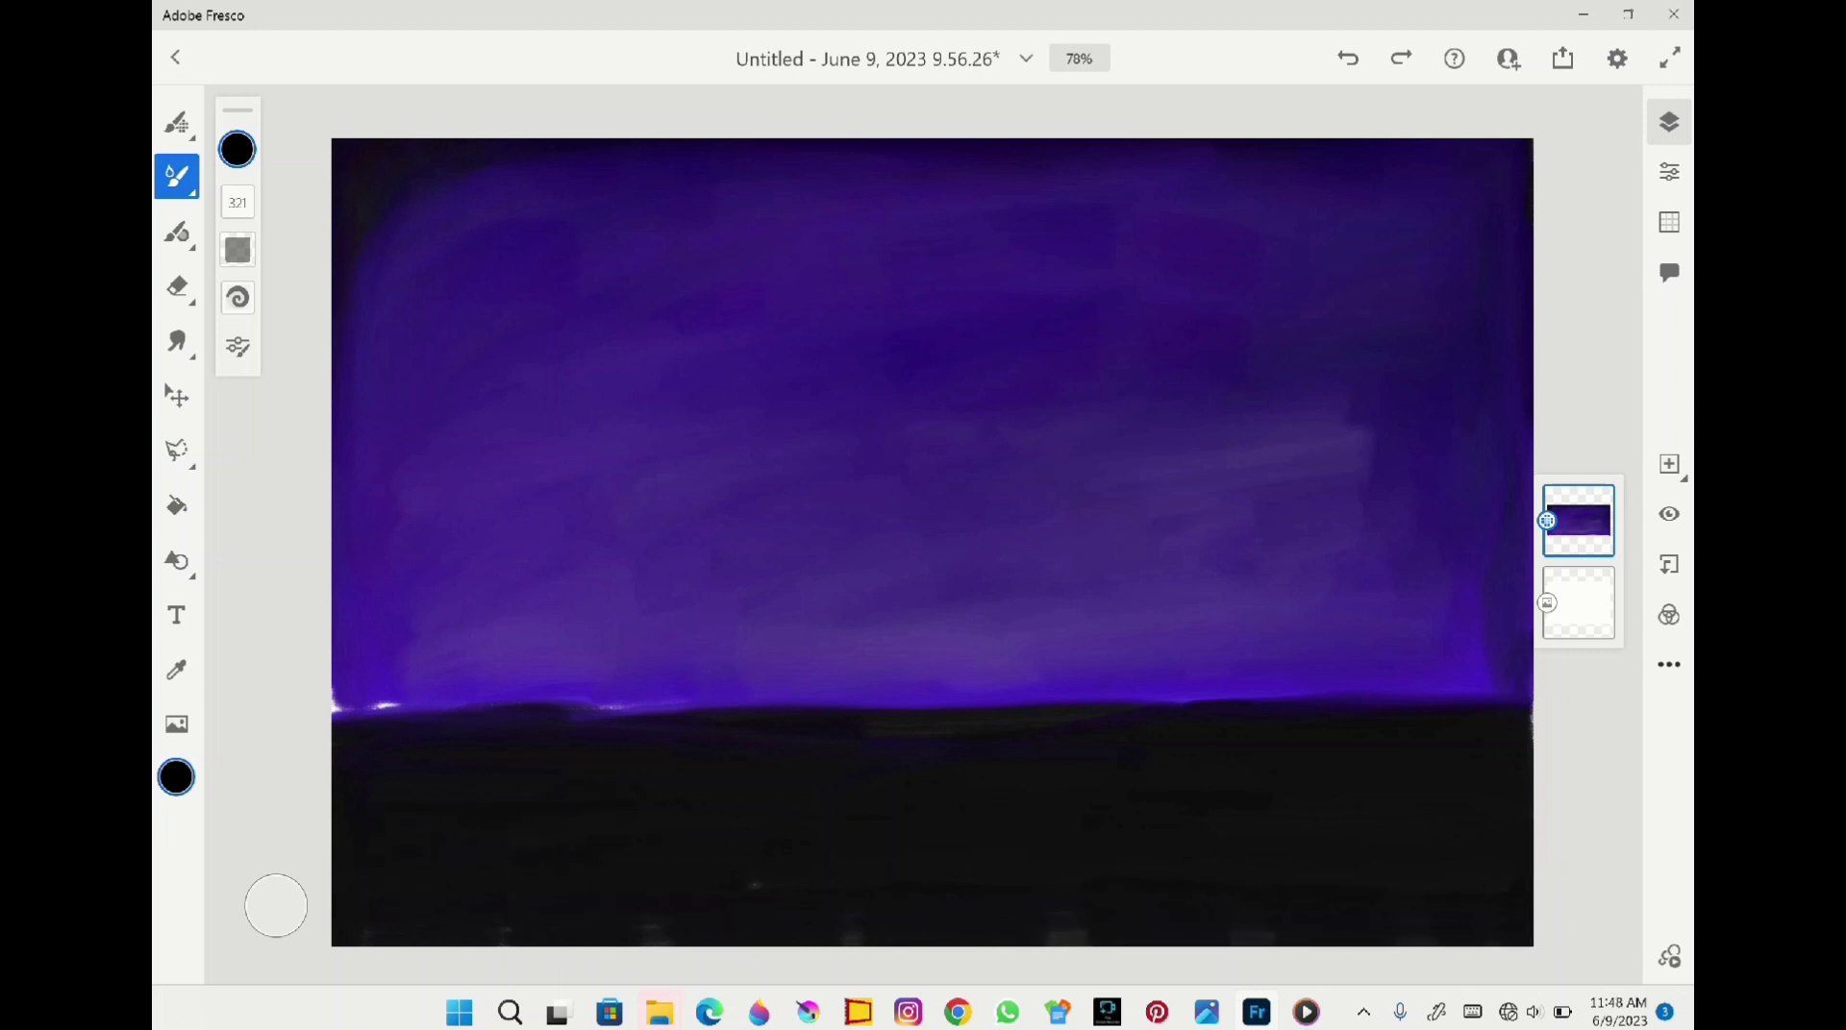
drag(837, 937, 1269, 935)
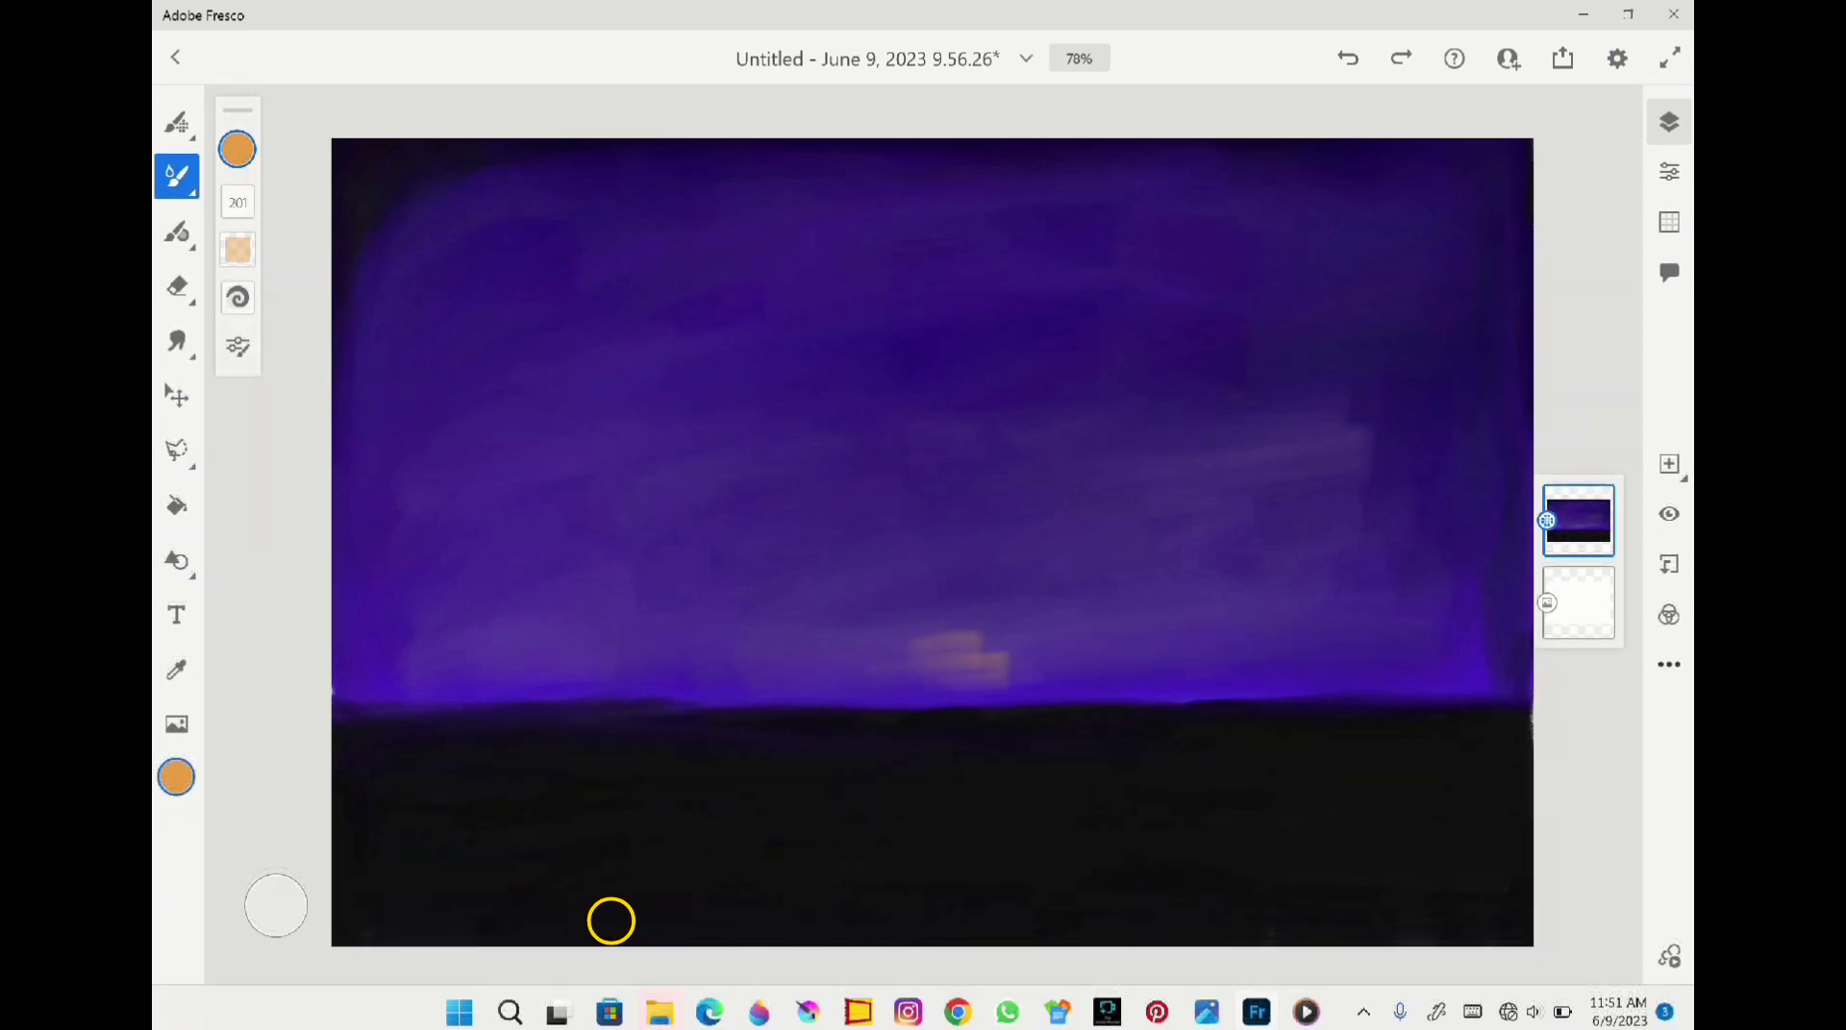
Blend an orange glow into the centre of the sky just above the horizon, enlarging the brush from 201 to 353
mouse_move(772, 661)
mouse_down()
mouse_move(931, 603)
mouse_move(1024, 617)
mouse_up()
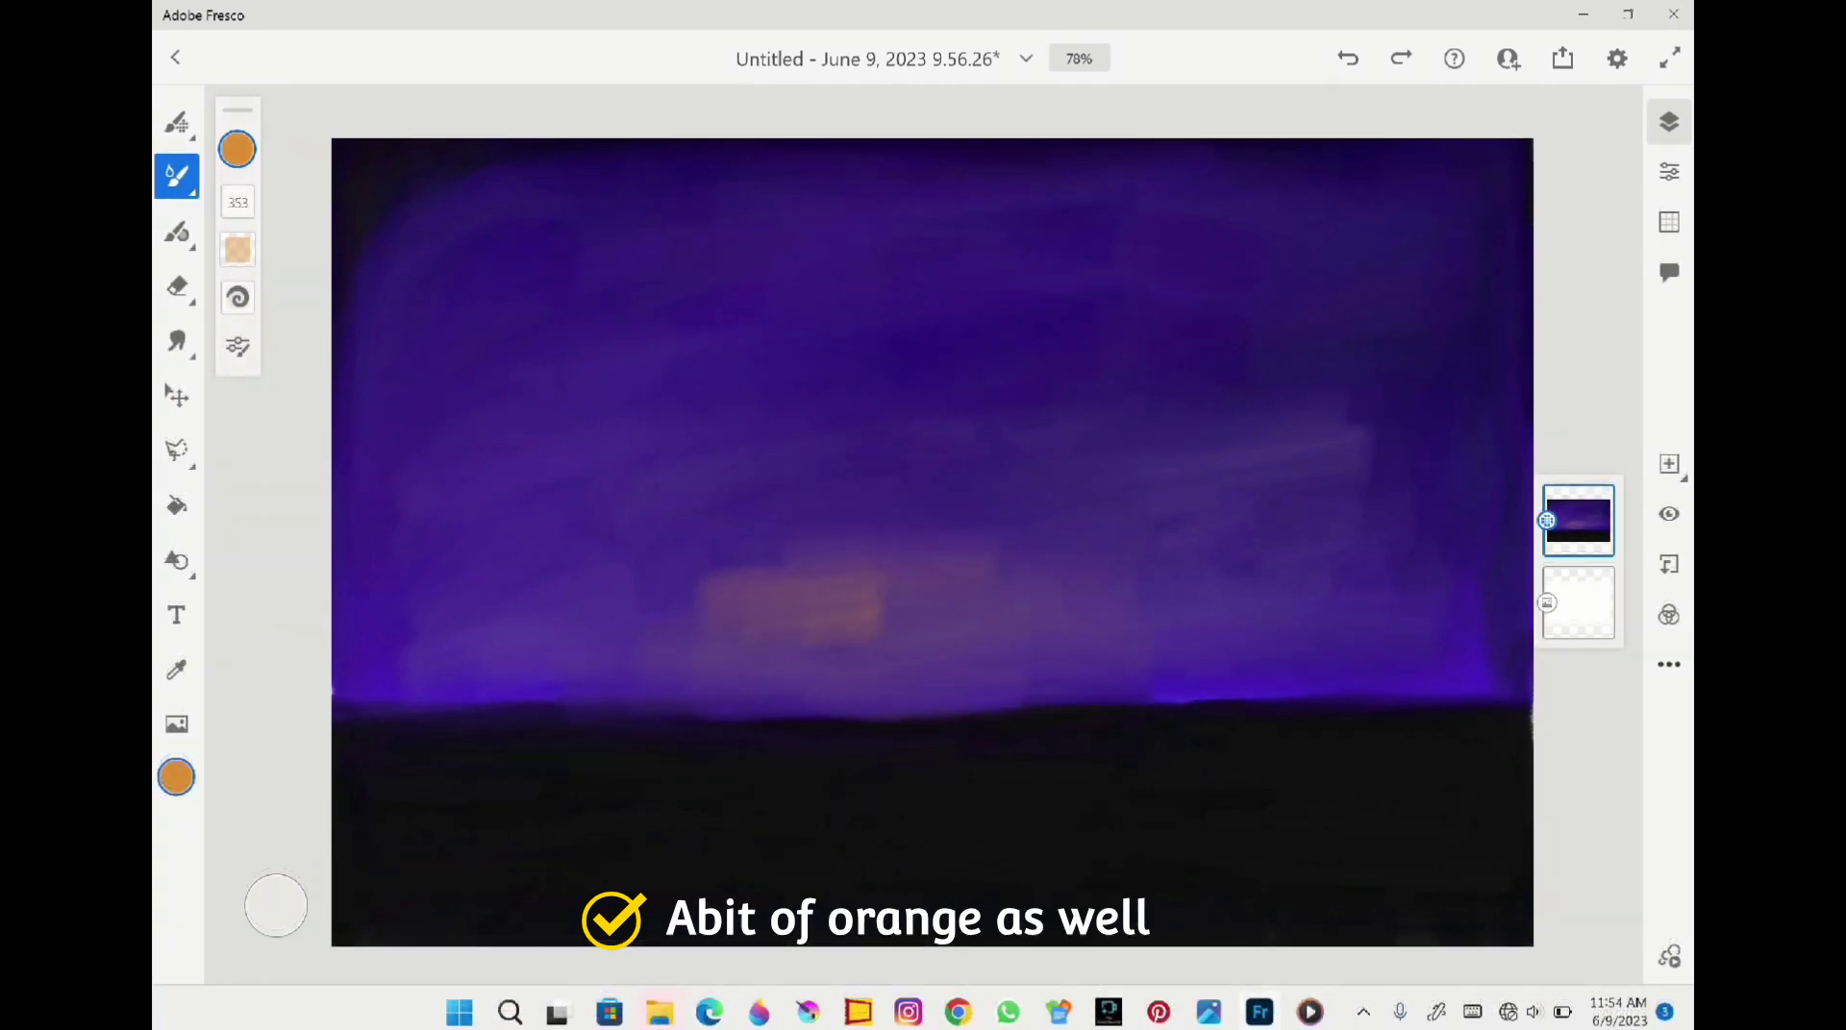
drag(909, 605, 969, 642)
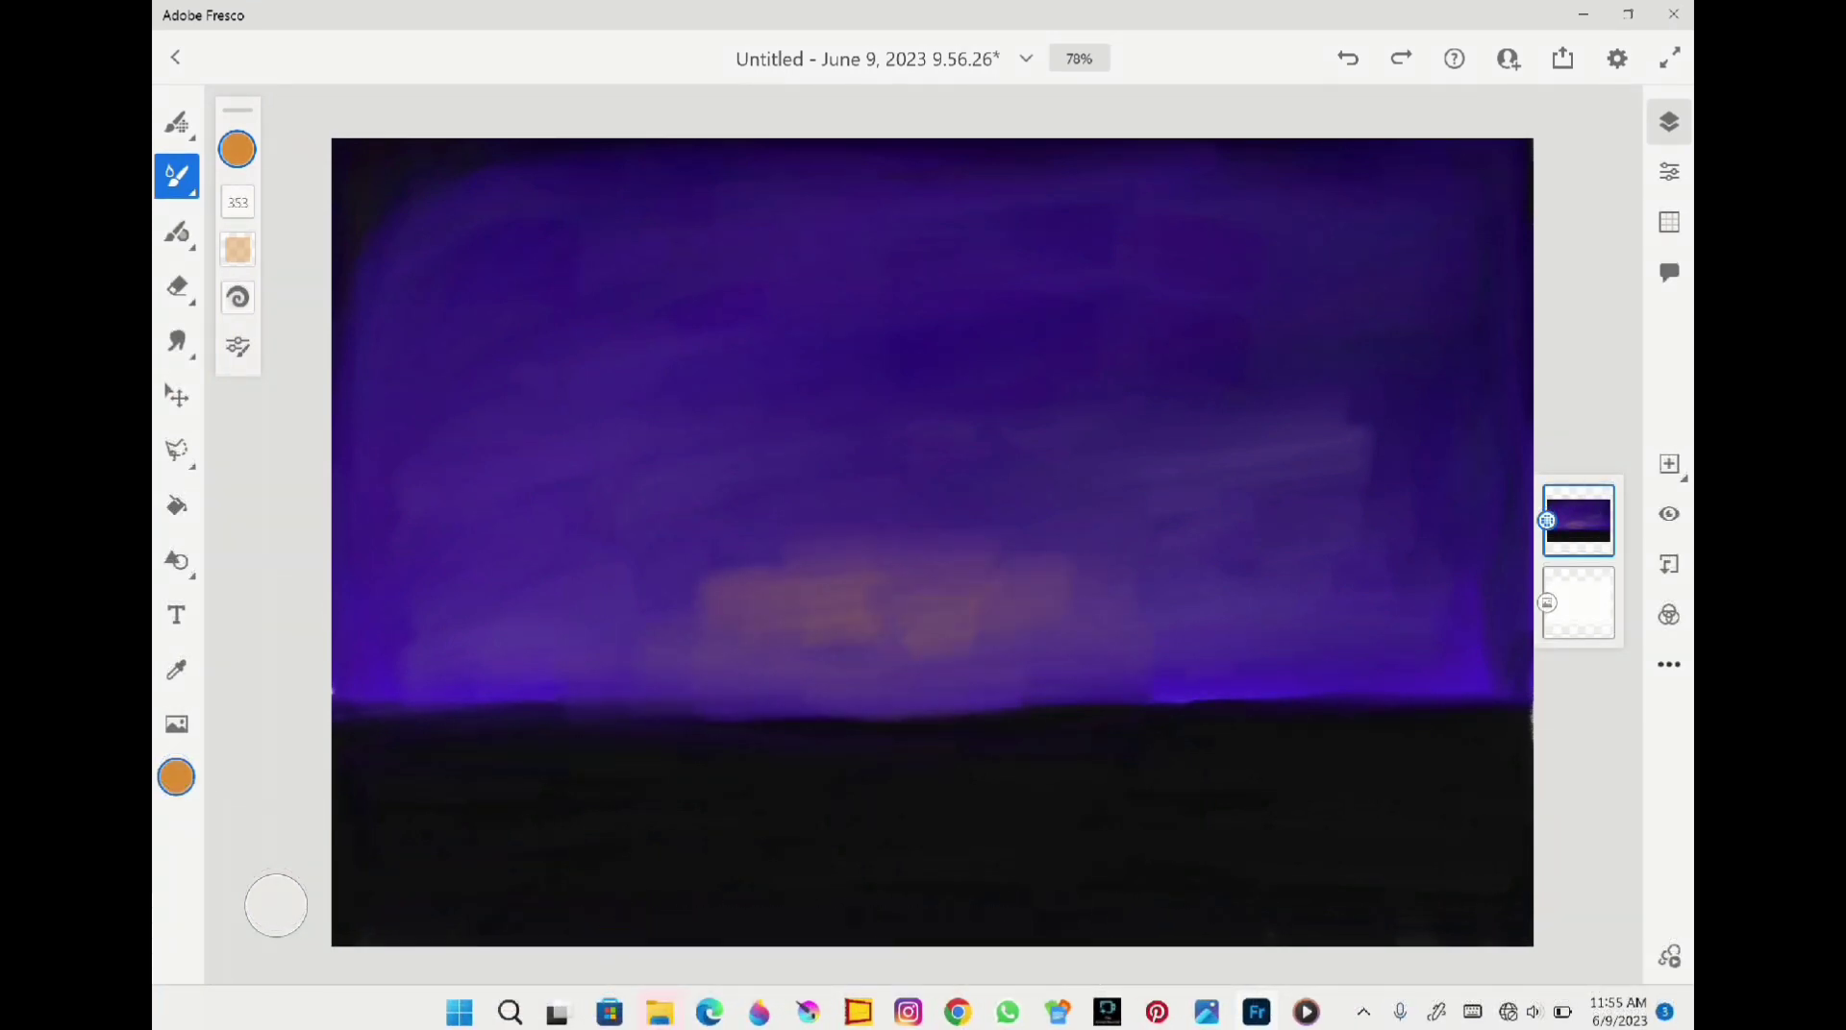
mouse_move(733, 567)
mouse_down()
mouse_move(790, 548)
mouse_move(1000, 552)
mouse_move(1014, 519)
mouse_move(961, 538)
mouse_move(1101, 562)
mouse_up()
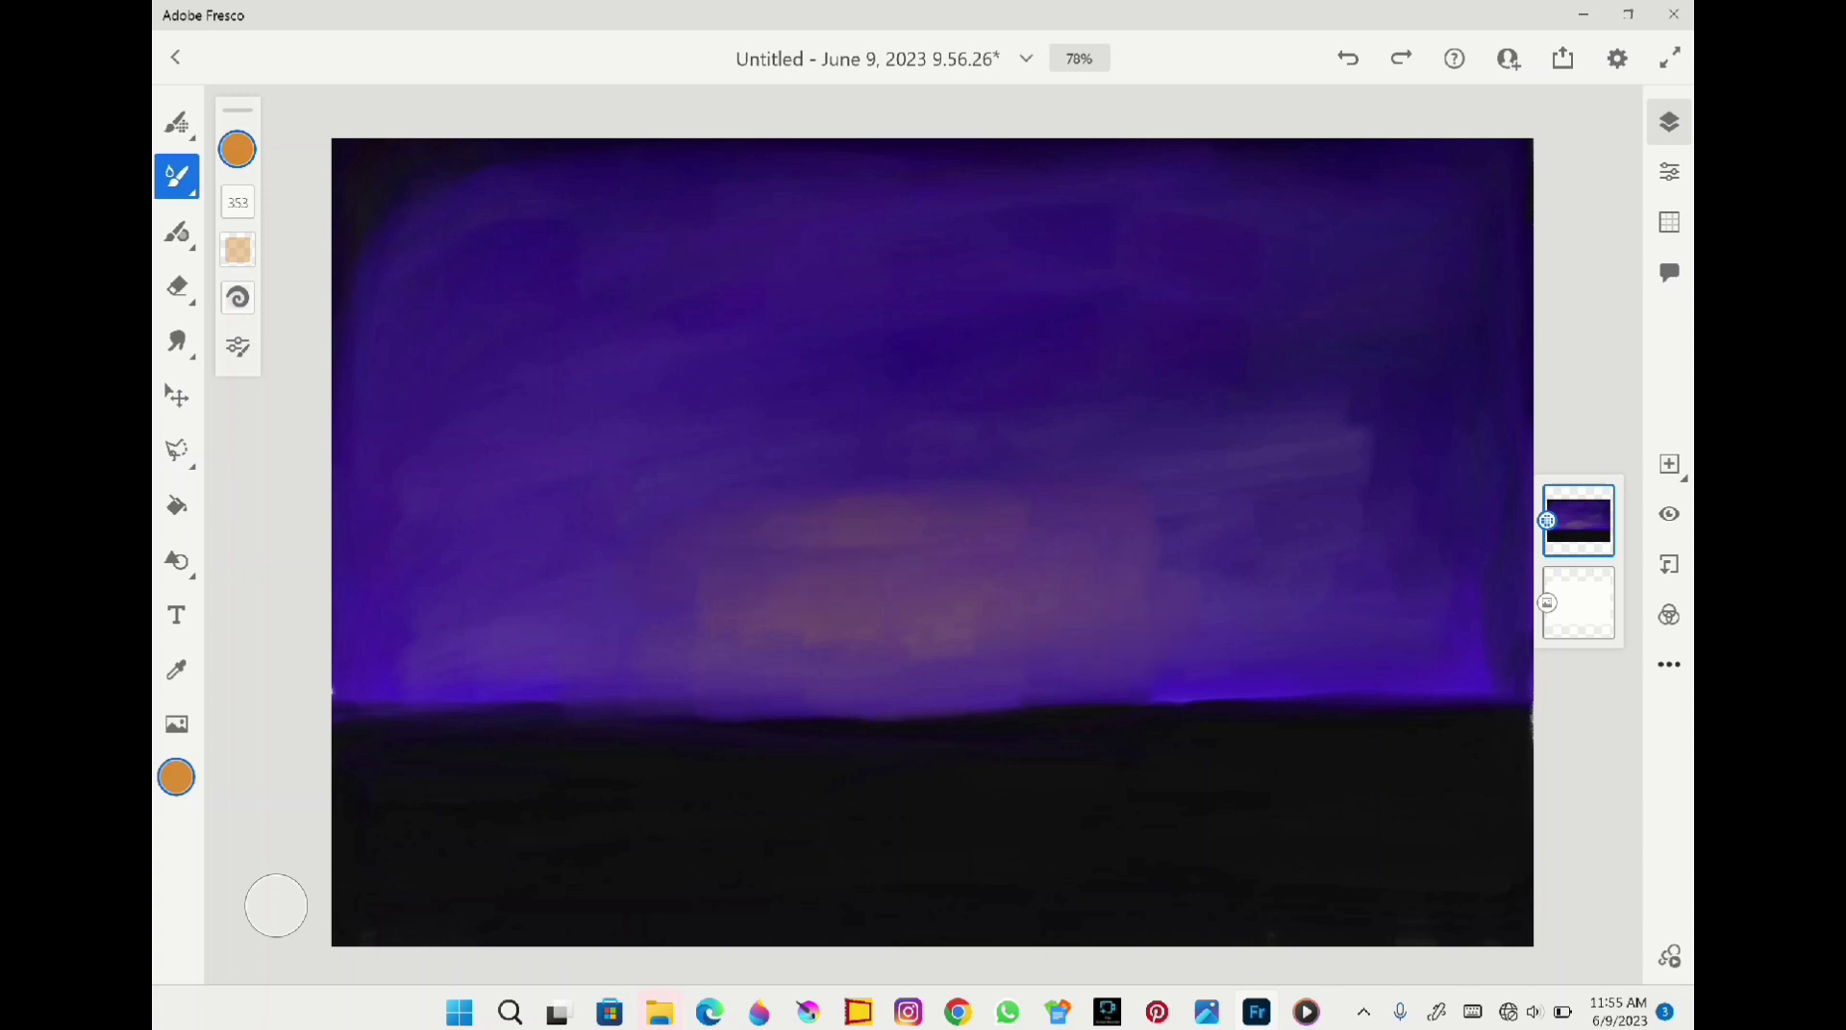
drag(903, 529, 985, 509)
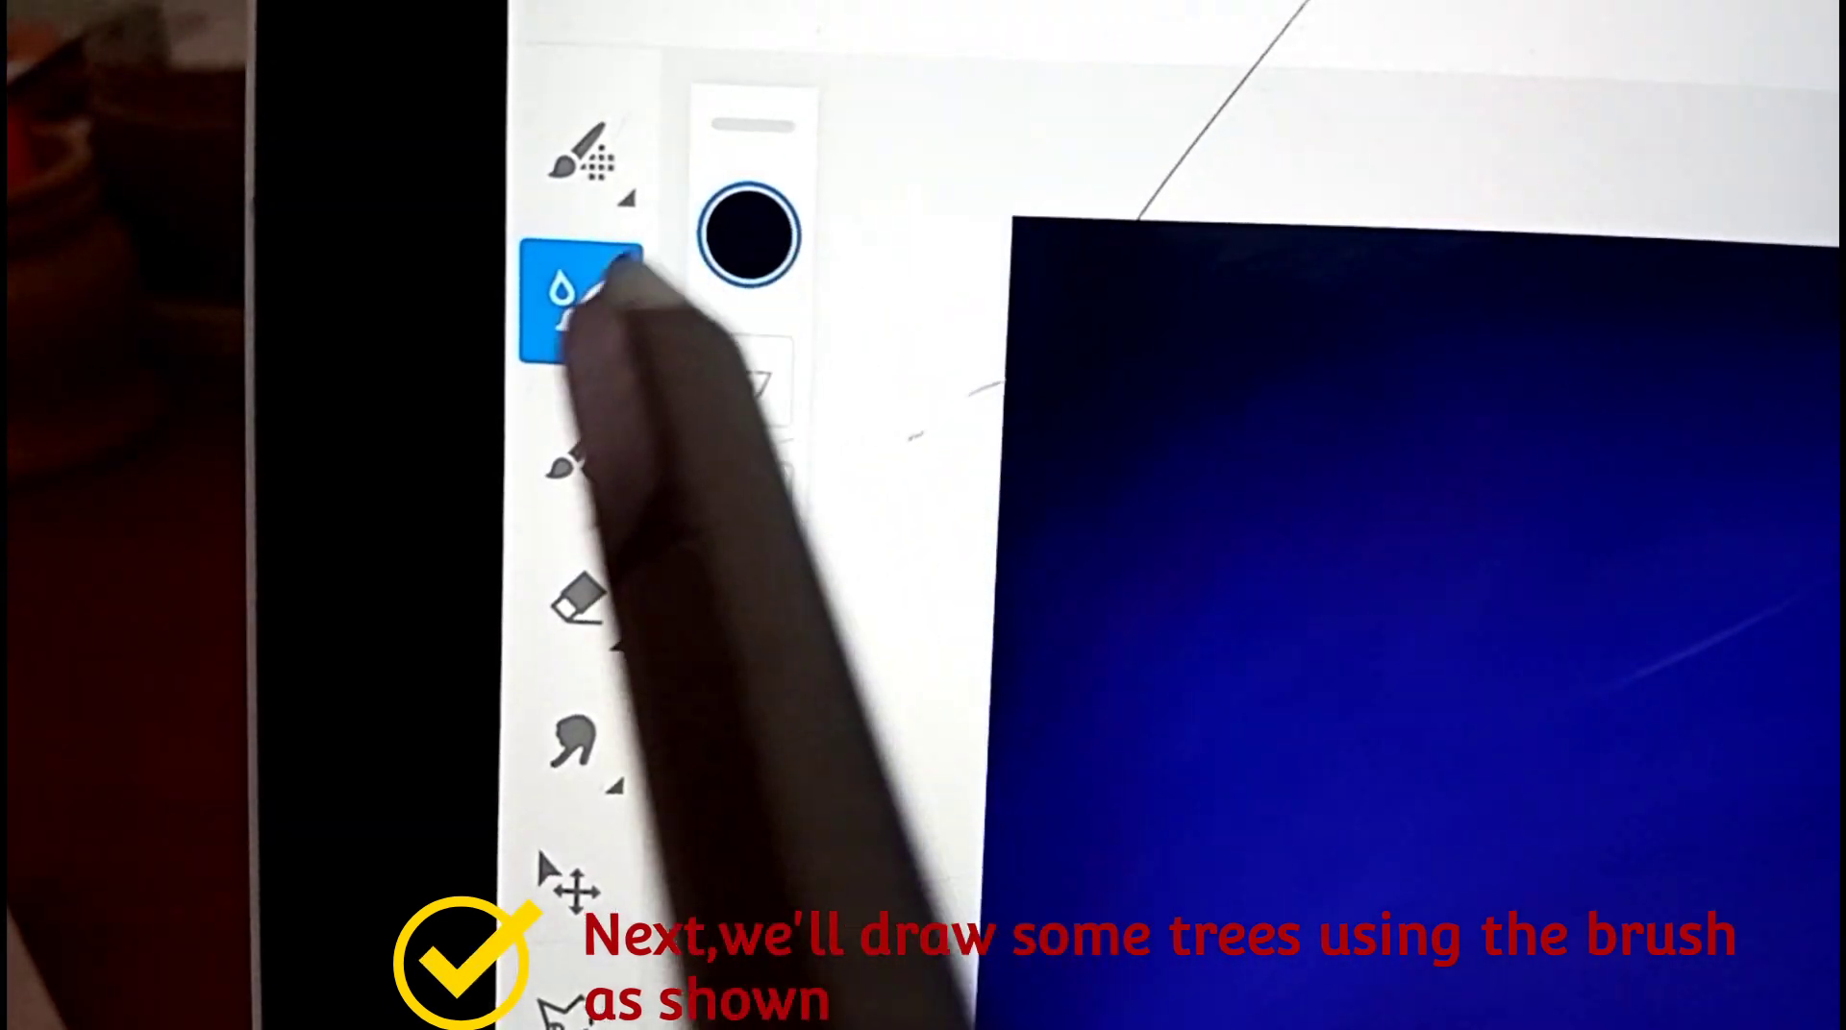
Select the Oilpaint detail live brush and set its size to 45
click(584, 323)
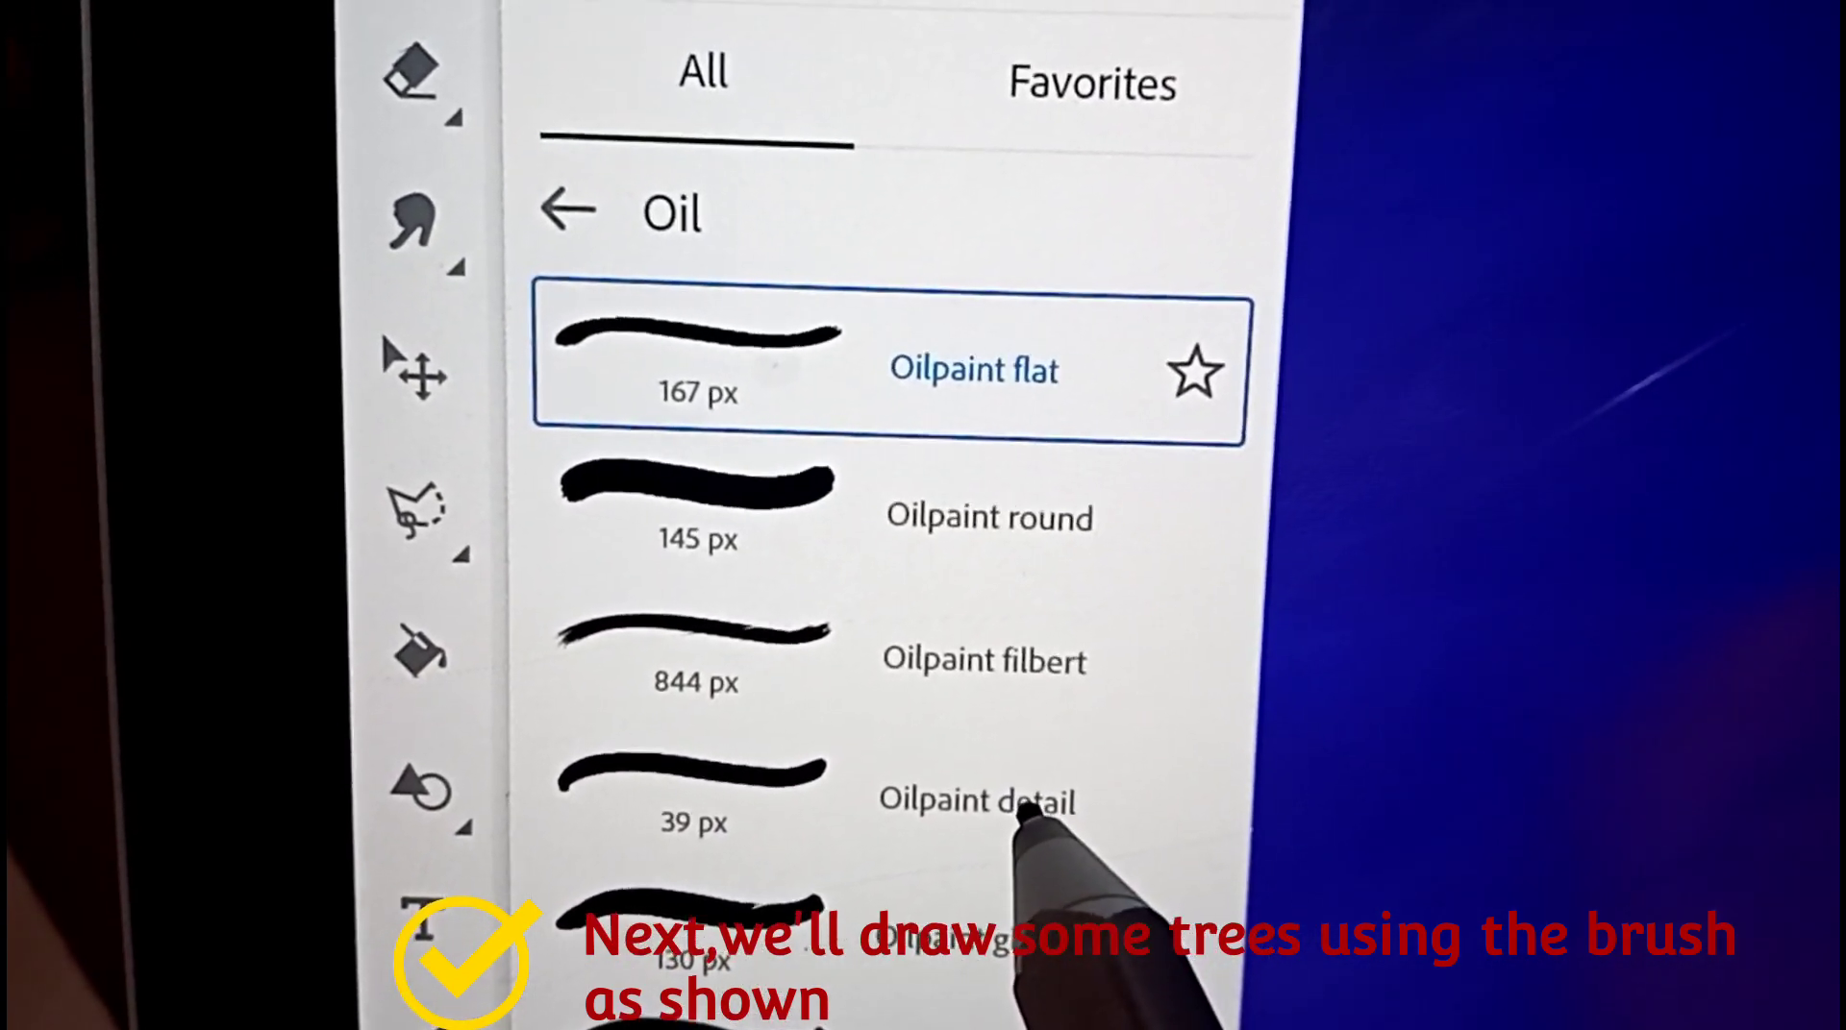
click(1000, 798)
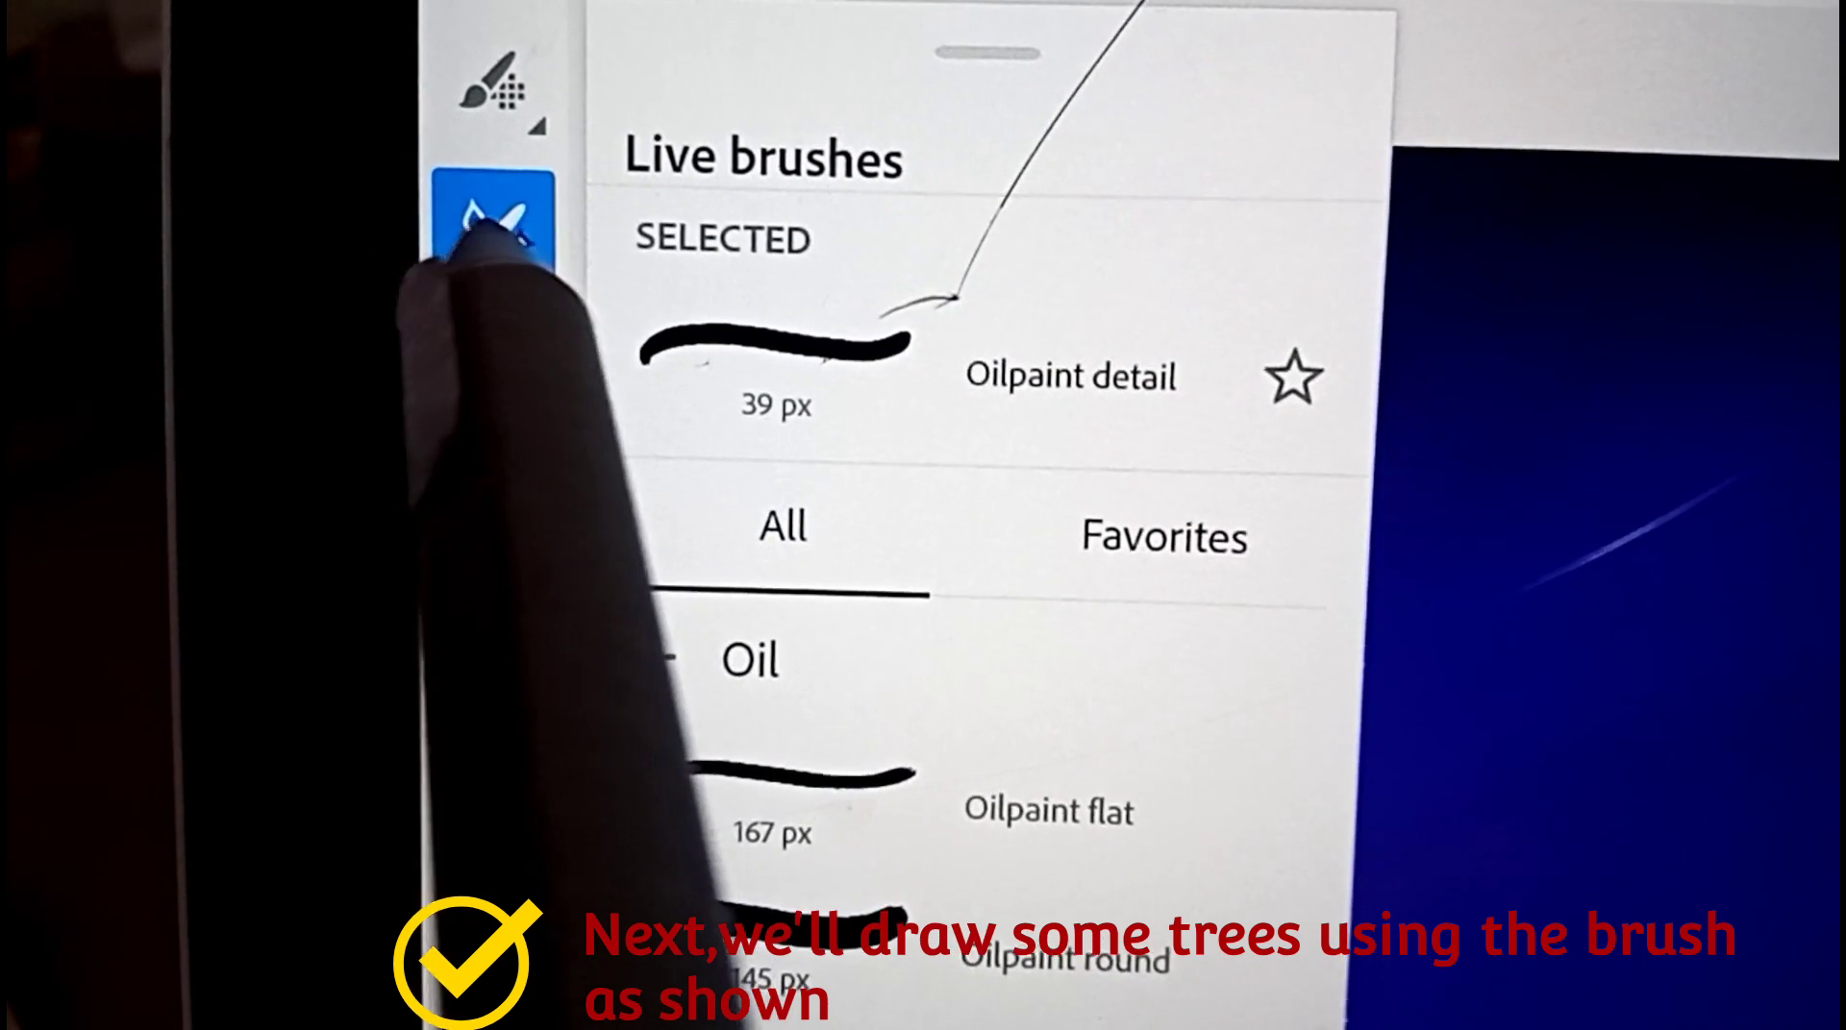
click(491, 235)
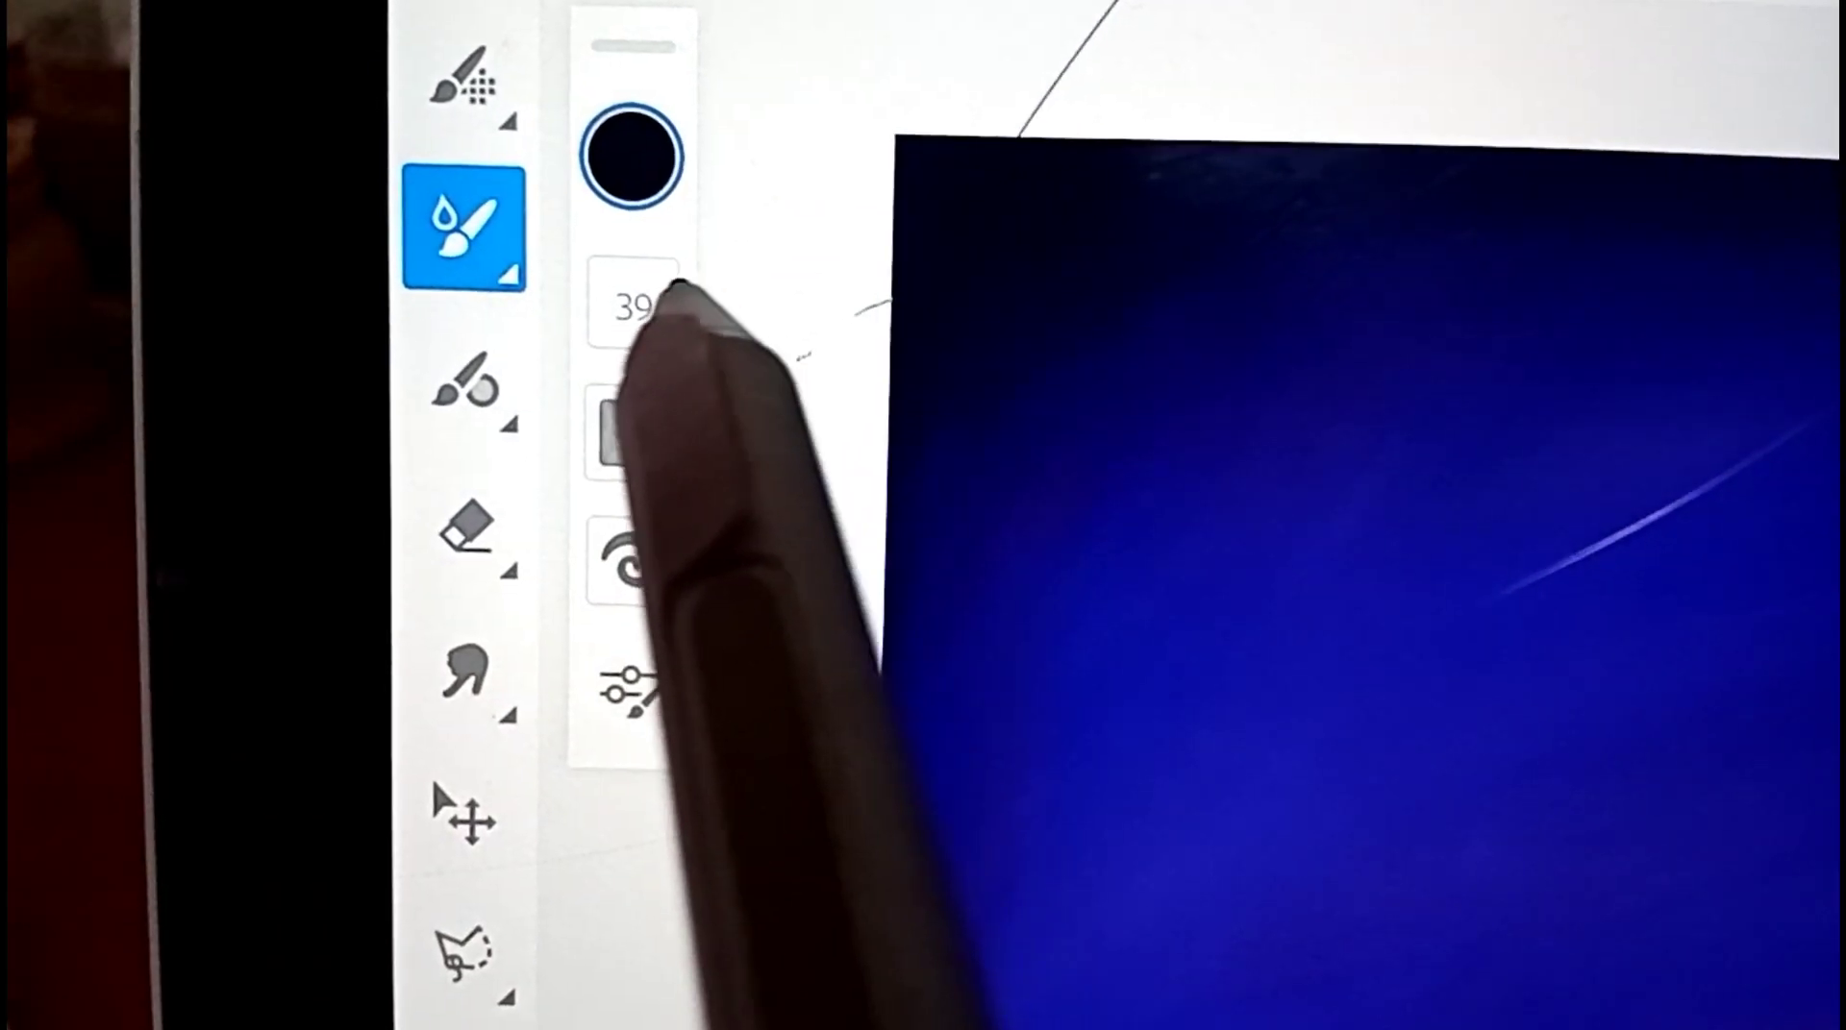
click(649, 306)
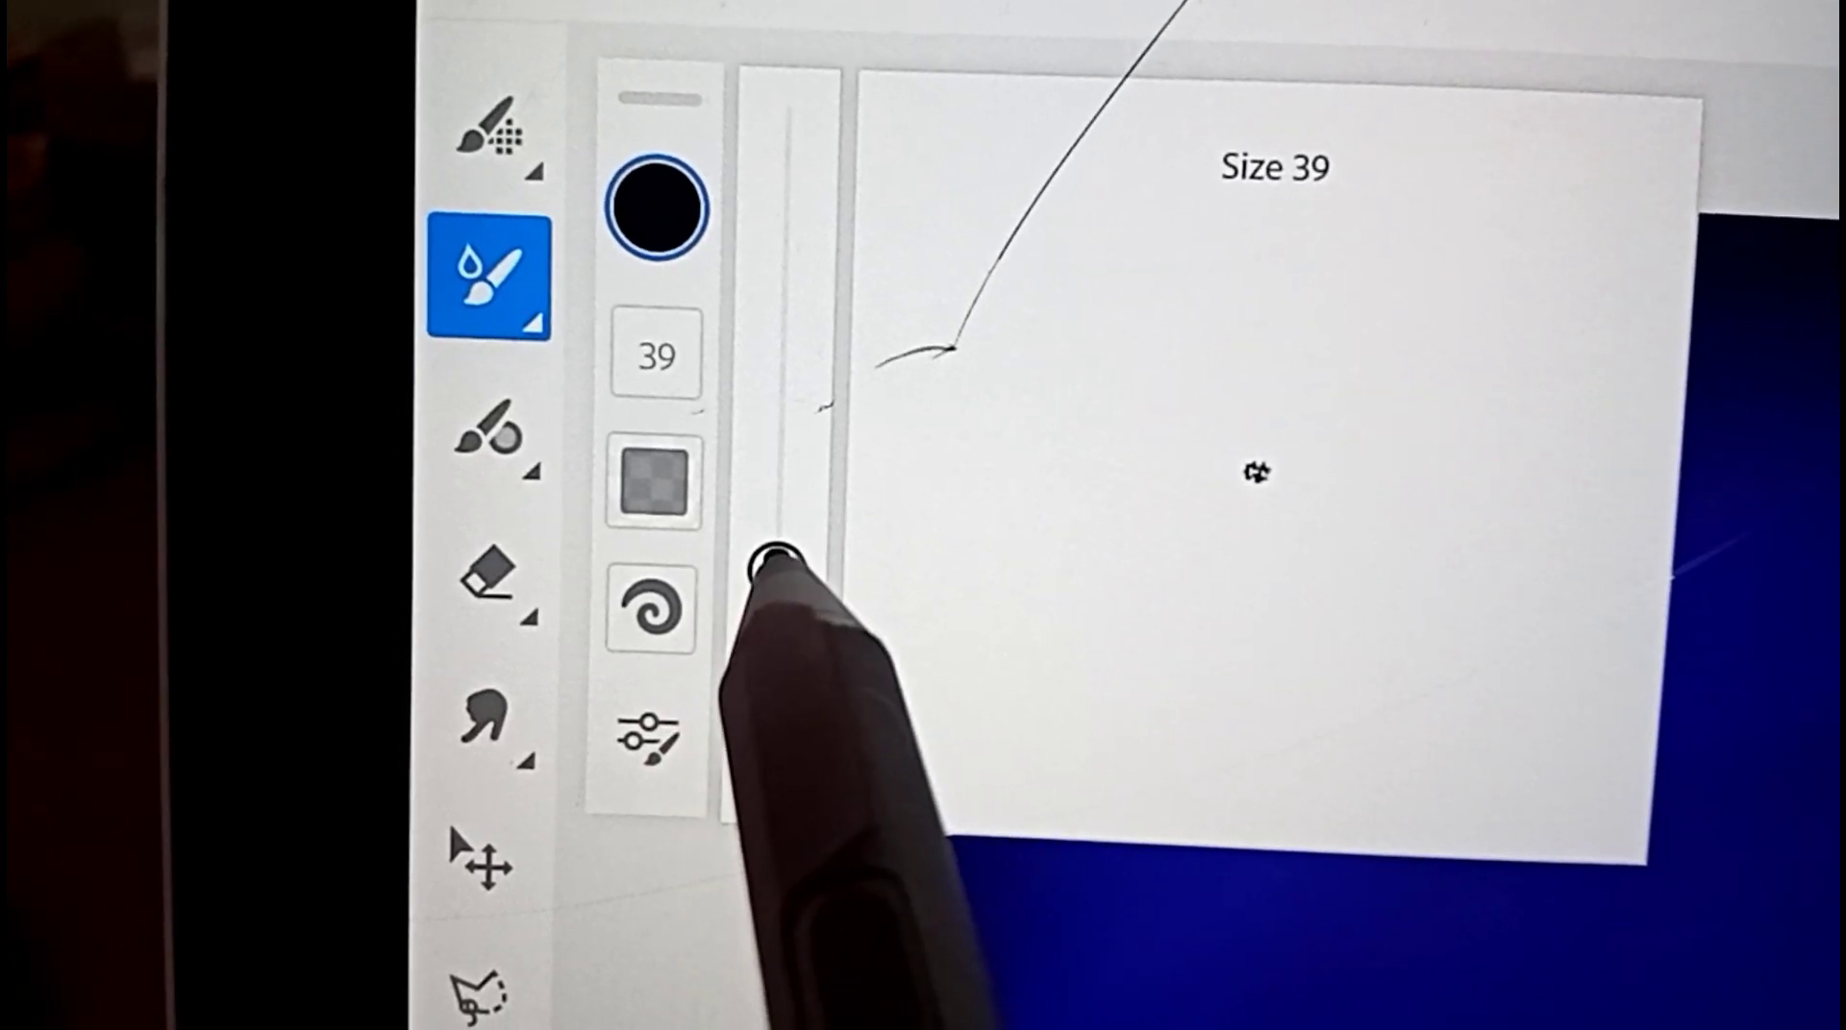
drag(745, 542, 782, 552)
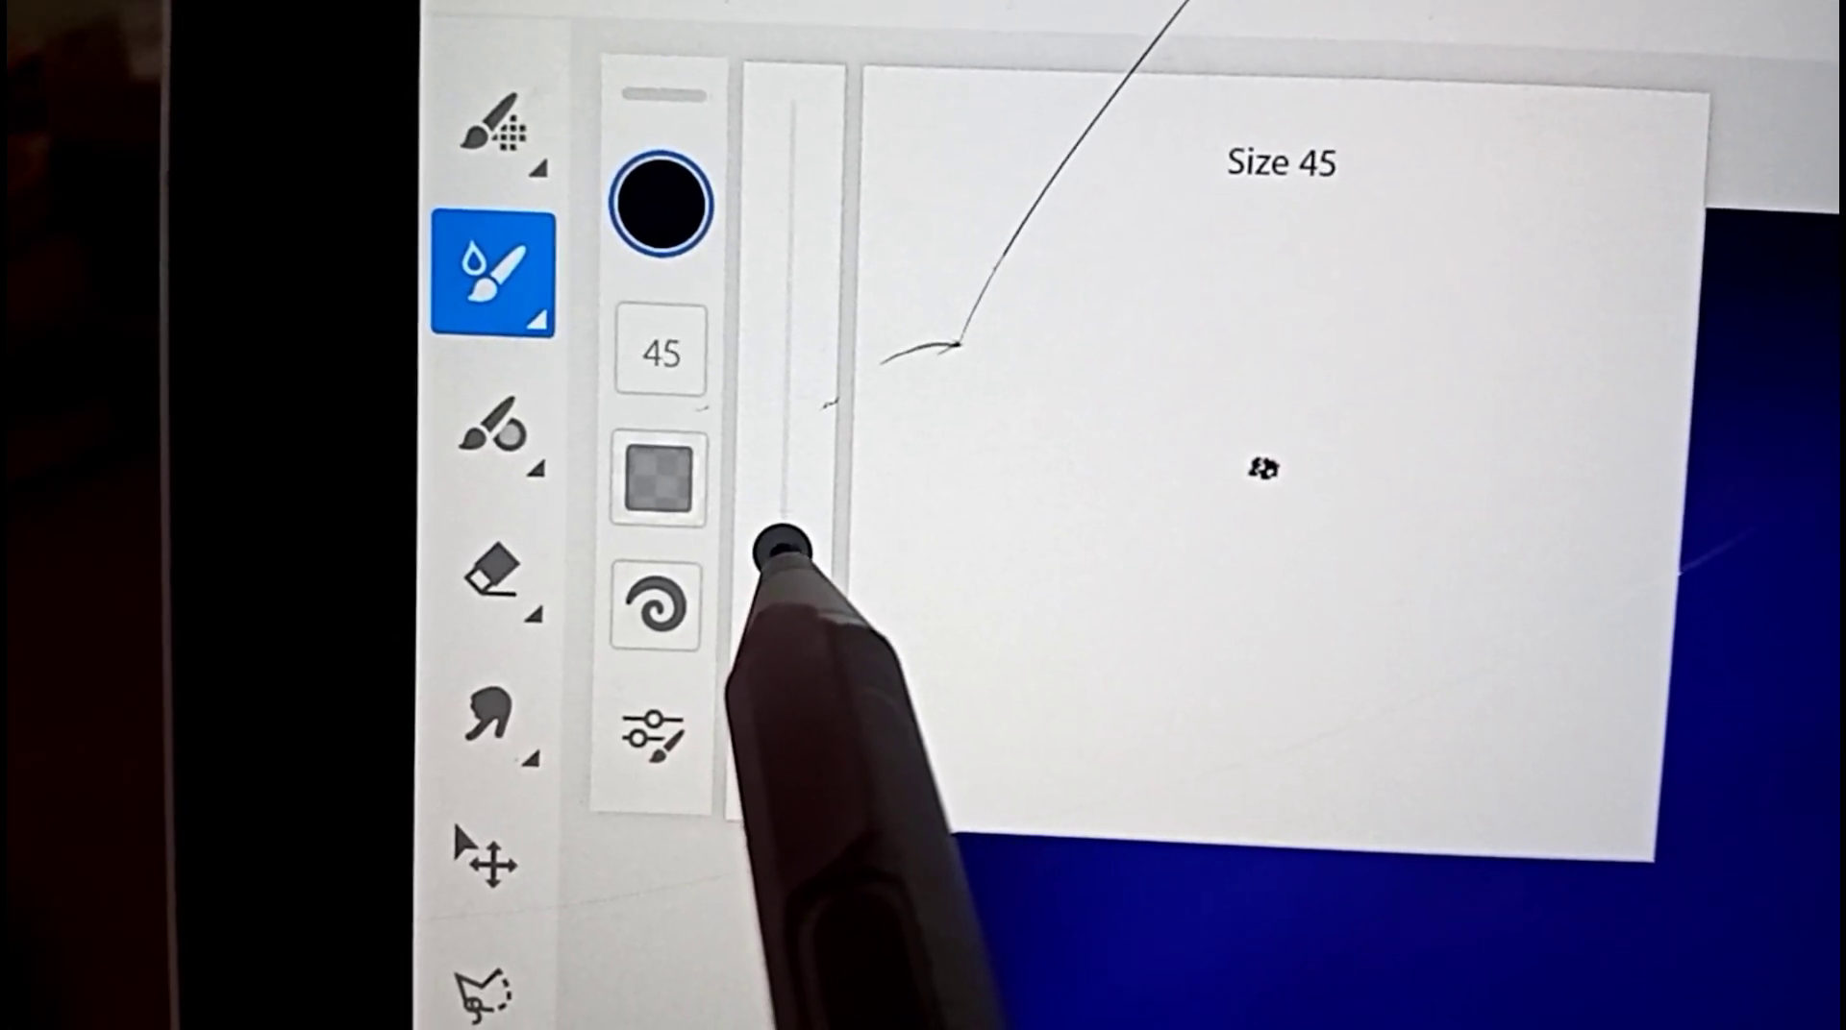
Set the brush size to 50 and paint a tall black pine tree against the right edge of the canvas
drag(784, 550, 783, 556)
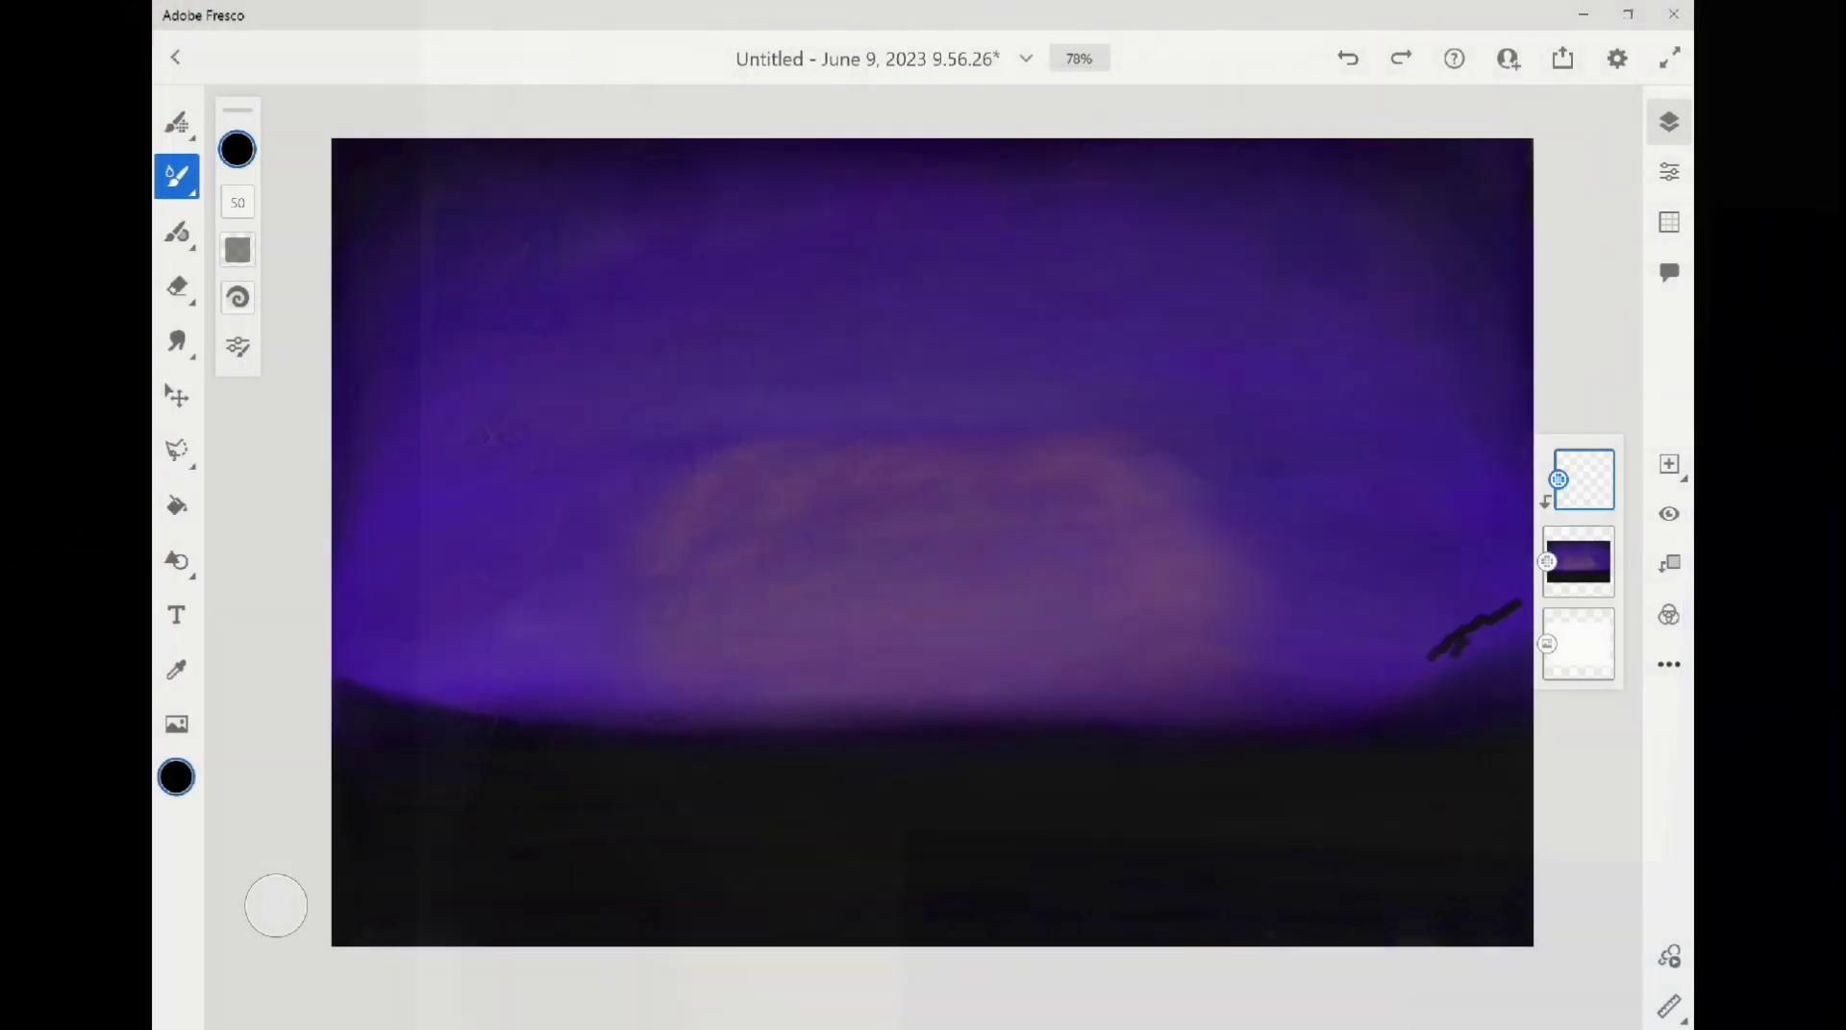
mouse_move(1464, 642)
mouse_down()
mouse_move(1529, 605)
mouse_move(1445, 620)
mouse_move(1527, 581)
mouse_move(1521, 531)
mouse_up()
mouse_move(1438, 612)
mouse_down()
mouse_move(1532, 542)
mouse_move(1506, 581)
mouse_move(1525, 570)
mouse_move(1512, 467)
mouse_up()
mouse_move(1511, 452)
mouse_down()
mouse_move(1521, 441)
mouse_move(1497, 434)
mouse_up()
drag(1507, 390, 1521, 373)
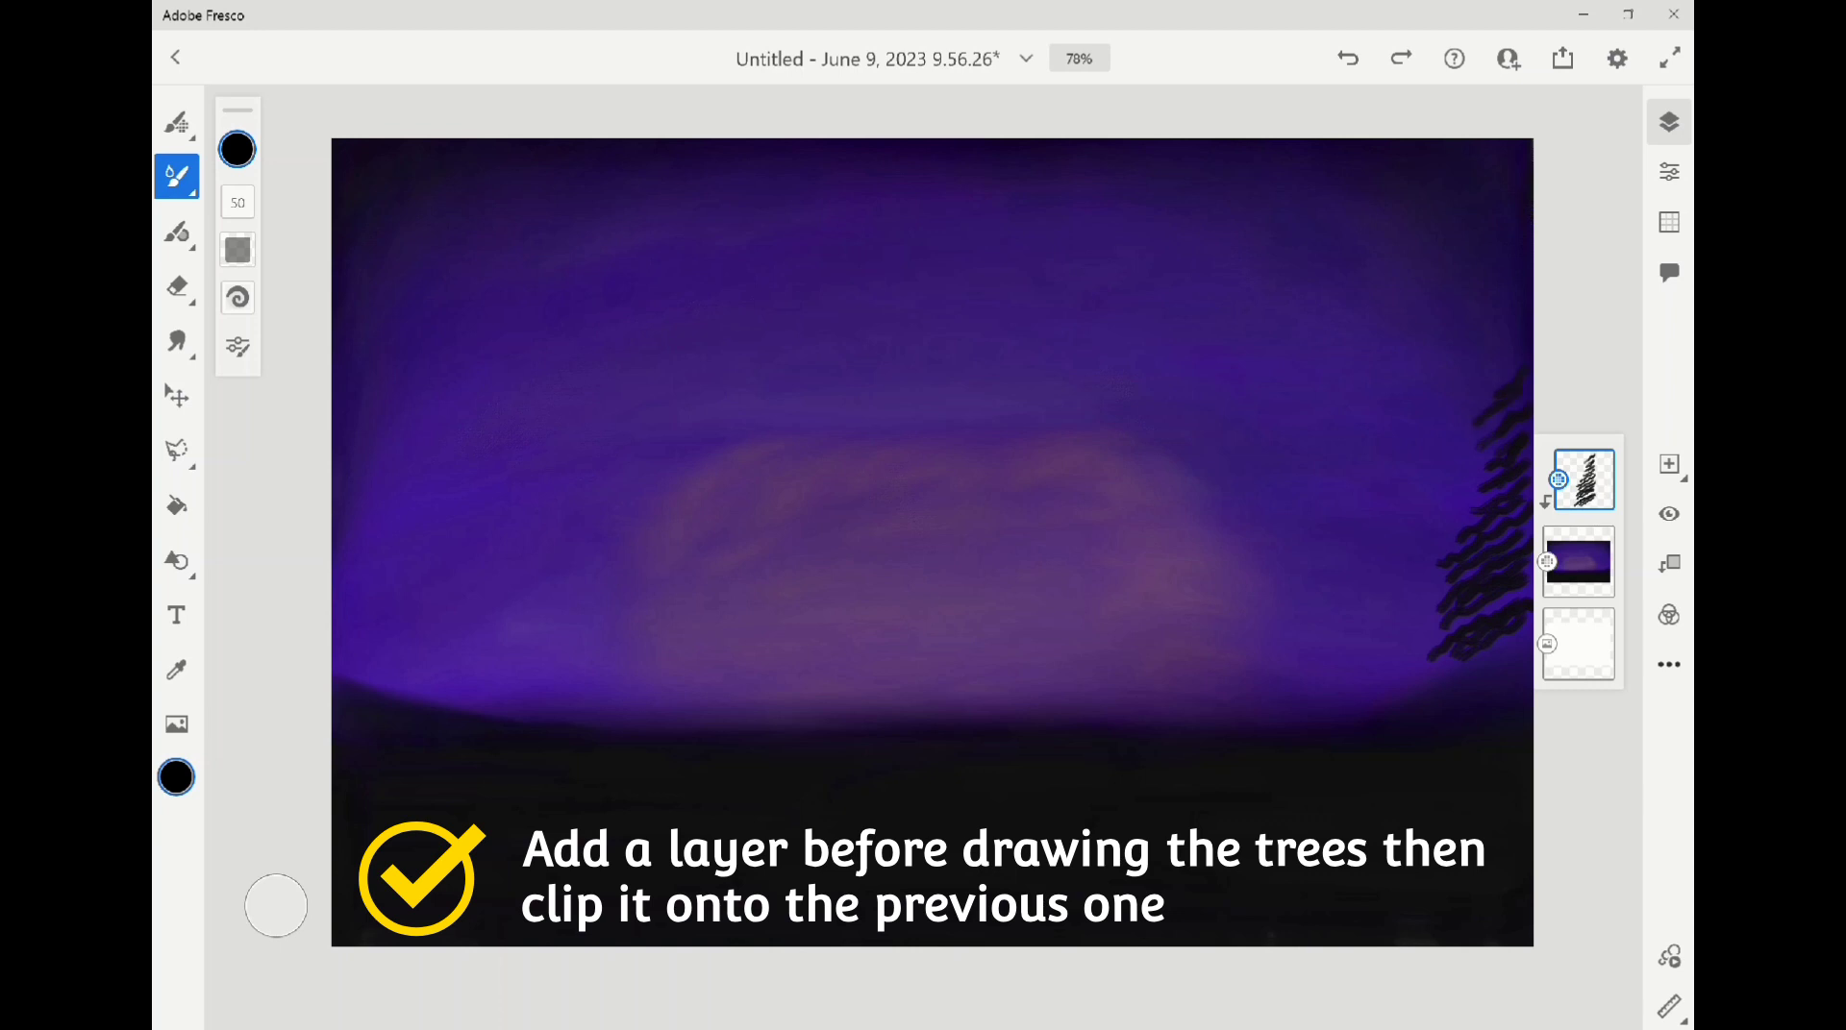
mouse_move(1468, 480)
mouse_down()
mouse_move(1494, 449)
mouse_move(1529, 448)
mouse_move(1511, 409)
mouse_up()
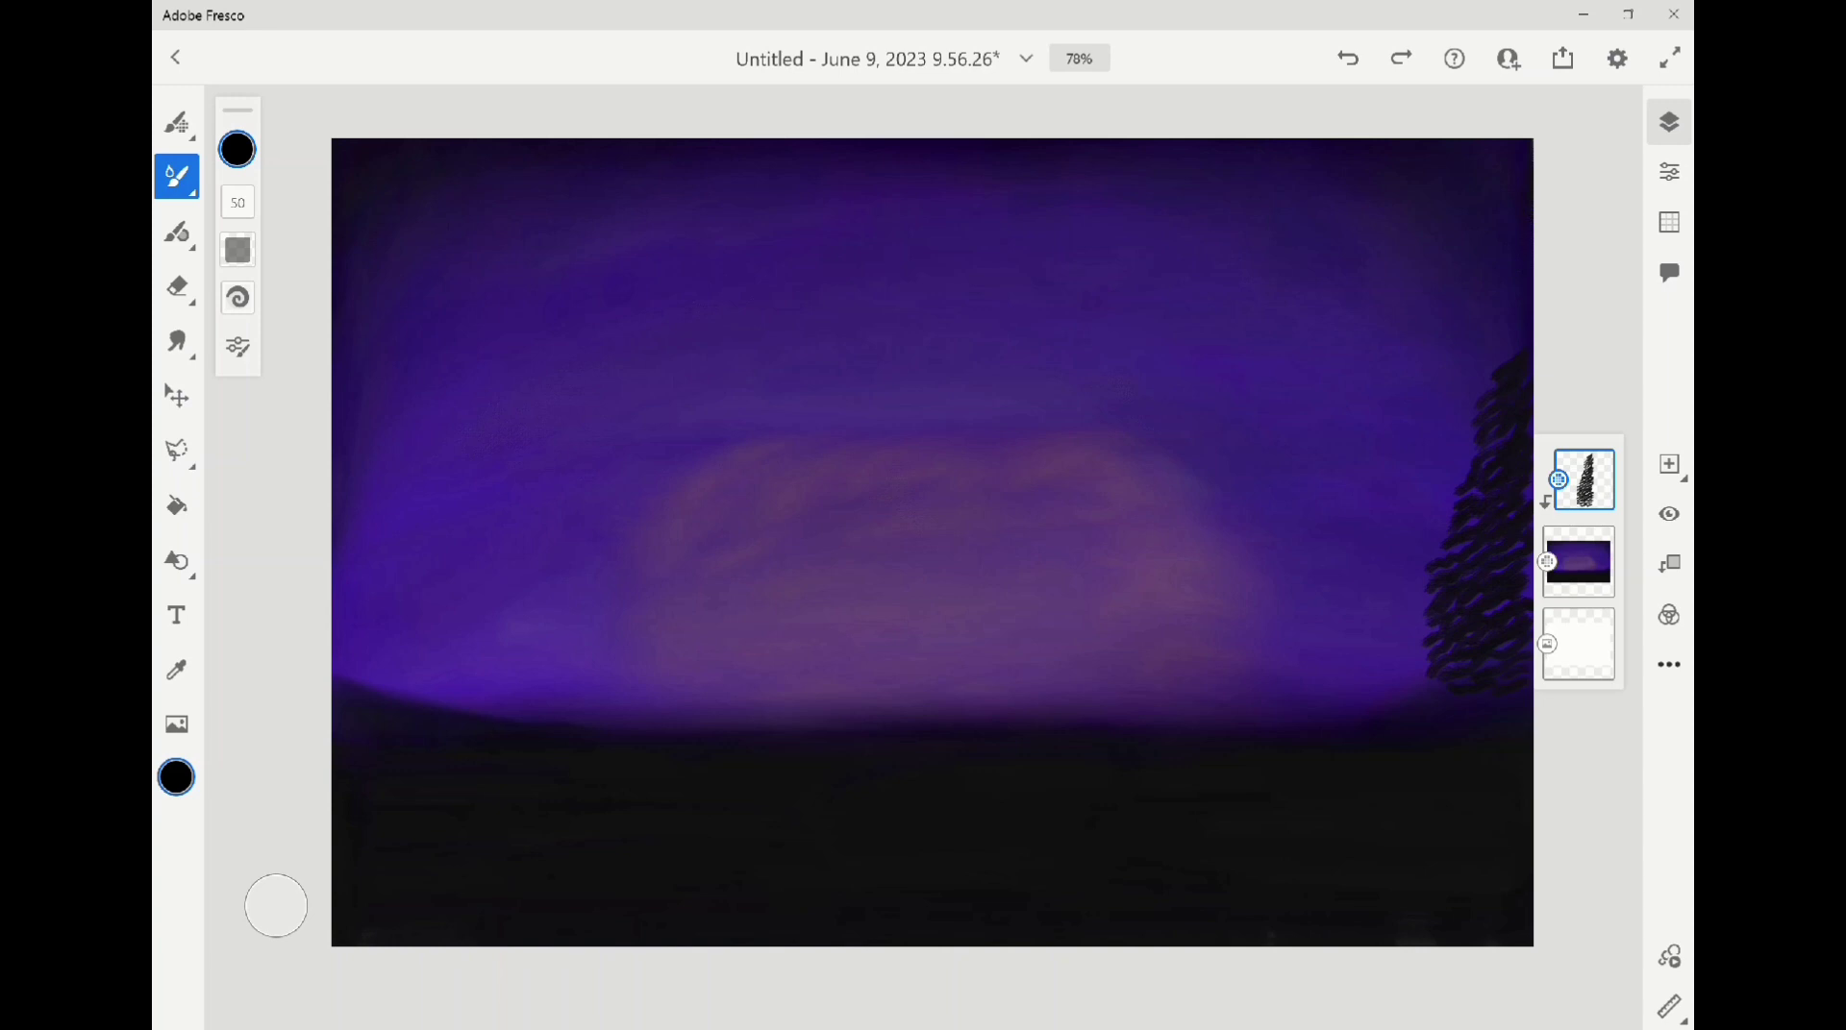
Paint the upper branches and the trunk of a second black pine to the left of the edge tree
mouse_move(1336, 512)
mouse_down()
mouse_move(1363, 484)
mouse_move(1381, 502)
mouse_up()
click(1348, 58)
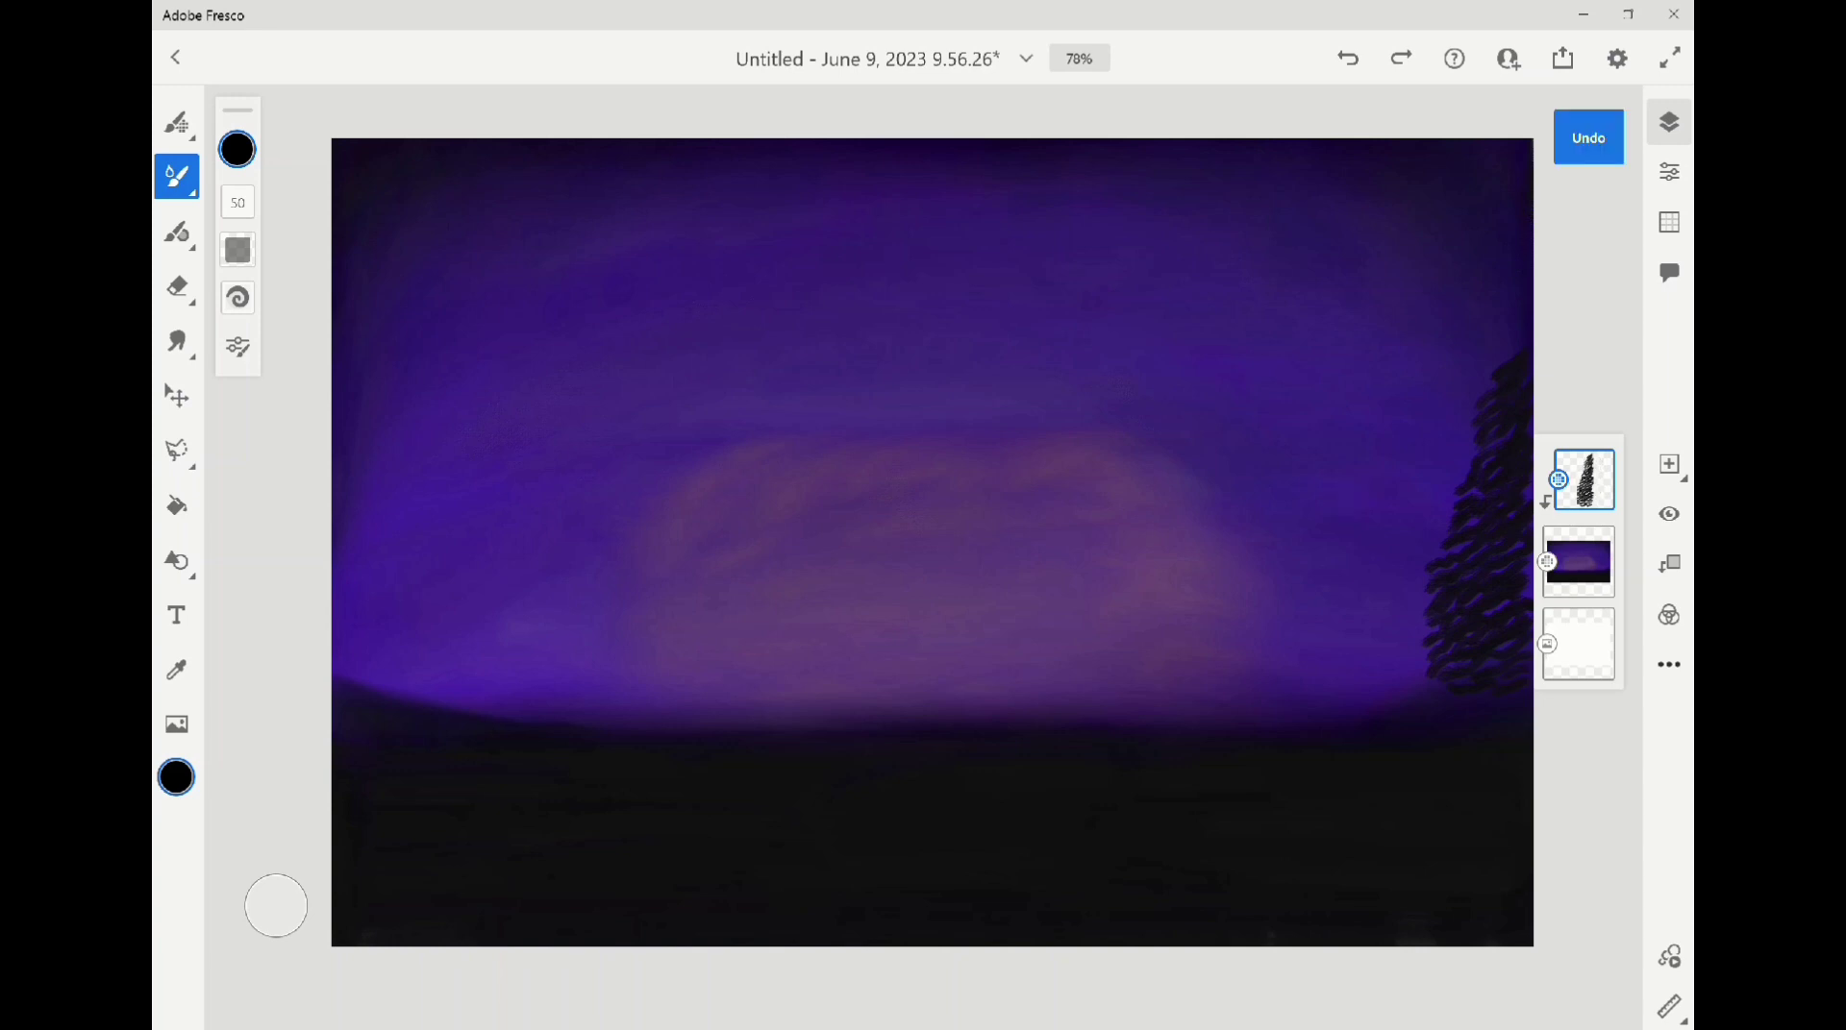
drag(1253, 513, 1291, 486)
drag(1233, 544, 1285, 503)
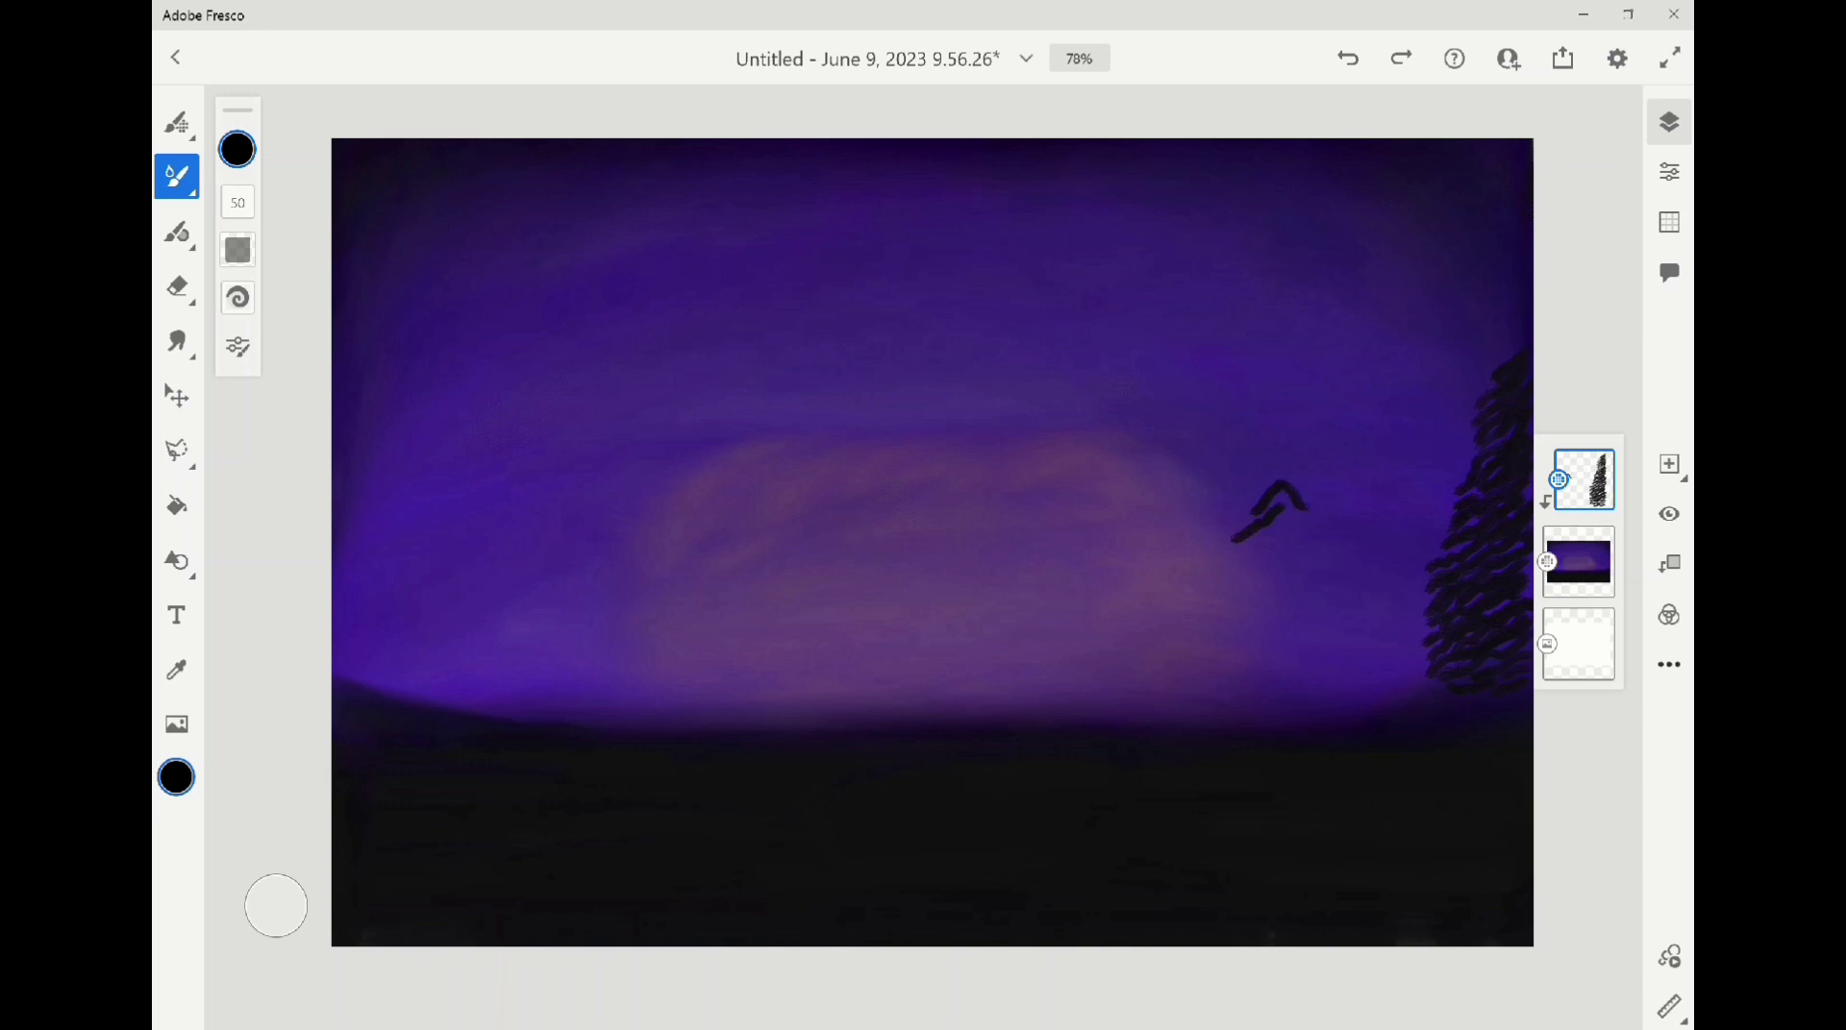
mouse_move(1231, 566)
mouse_down()
mouse_move(1284, 520)
mouse_move(1328, 536)
mouse_move(1319, 557)
mouse_move(1275, 546)
mouse_move(1343, 566)
mouse_move(1332, 583)
mouse_move(1213, 603)
mouse_move(1210, 564)
mouse_move(1334, 593)
mouse_up()
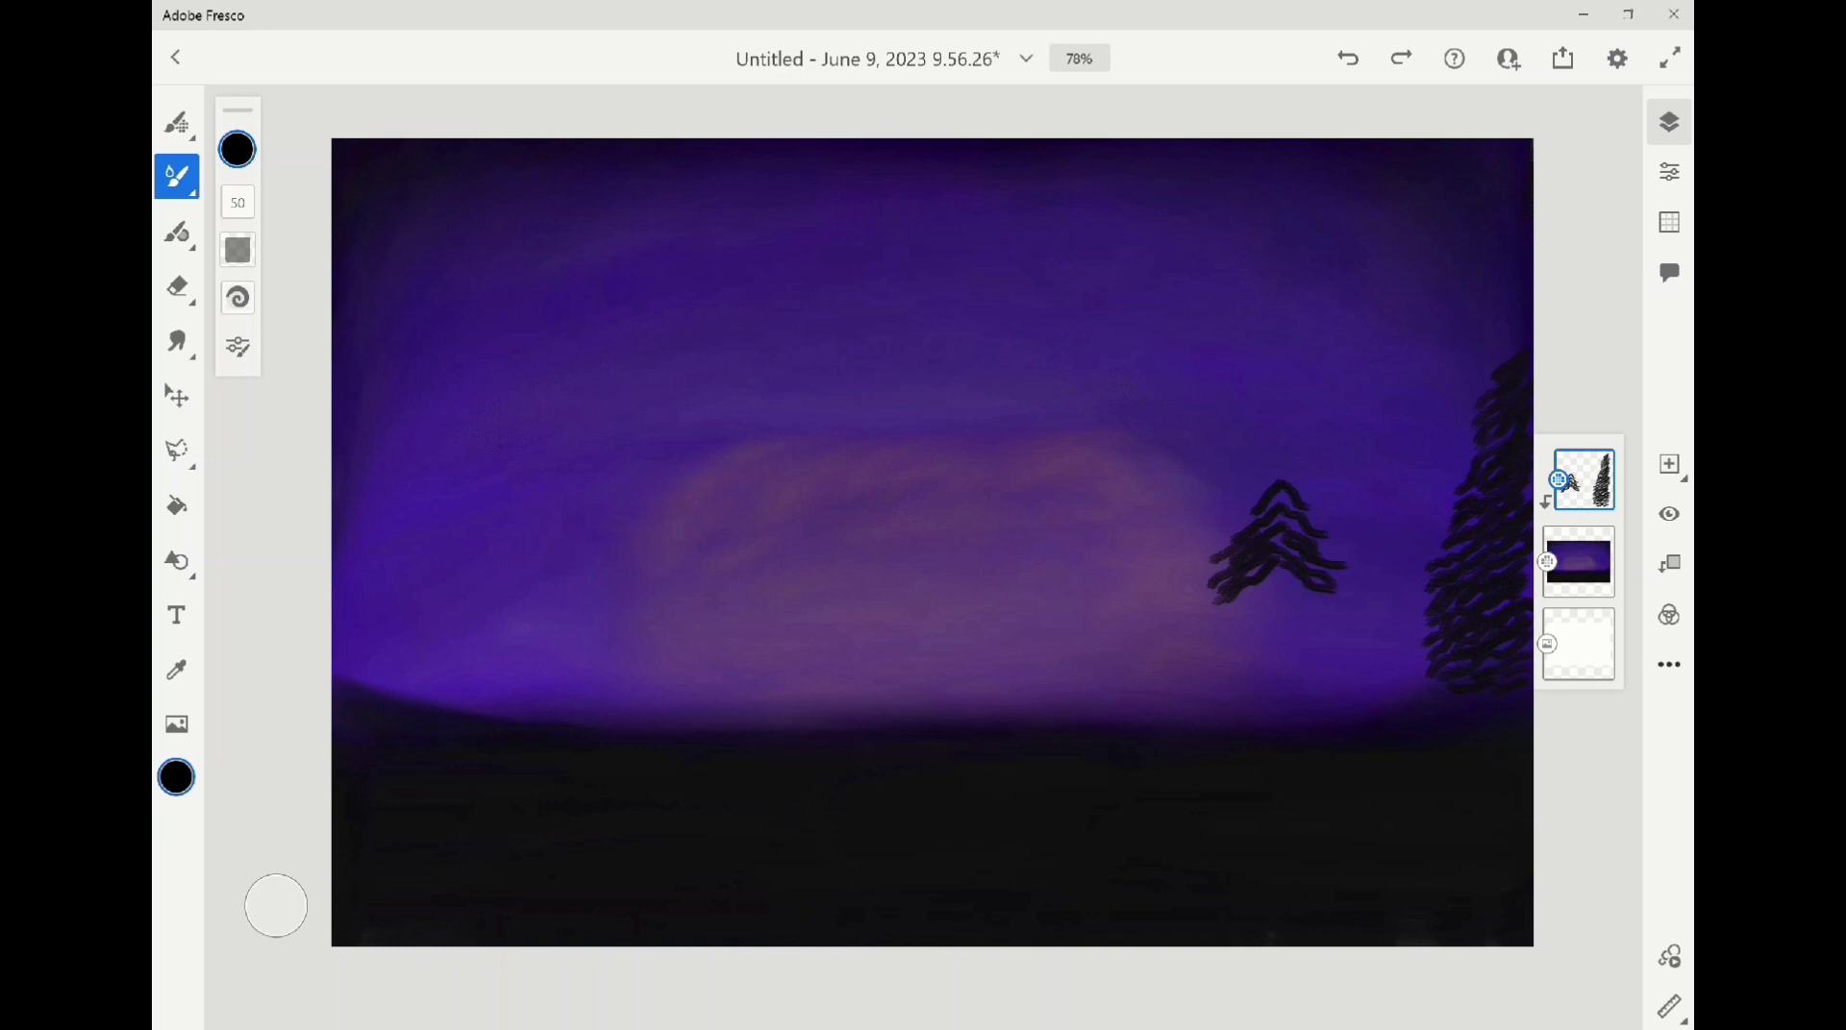
drag(1232, 525, 1249, 511)
mouse_move(1215, 621)
mouse_down()
mouse_move(1270, 585)
mouse_move(1309, 599)
mouse_move(1192, 618)
mouse_move(1343, 613)
mouse_move(1309, 588)
mouse_up()
drag(1277, 492, 1285, 721)
drag(1213, 658, 1202, 675)
mouse_move(1276, 620)
mouse_down()
mouse_move(1202, 665)
mouse_move(1327, 638)
mouse_up()
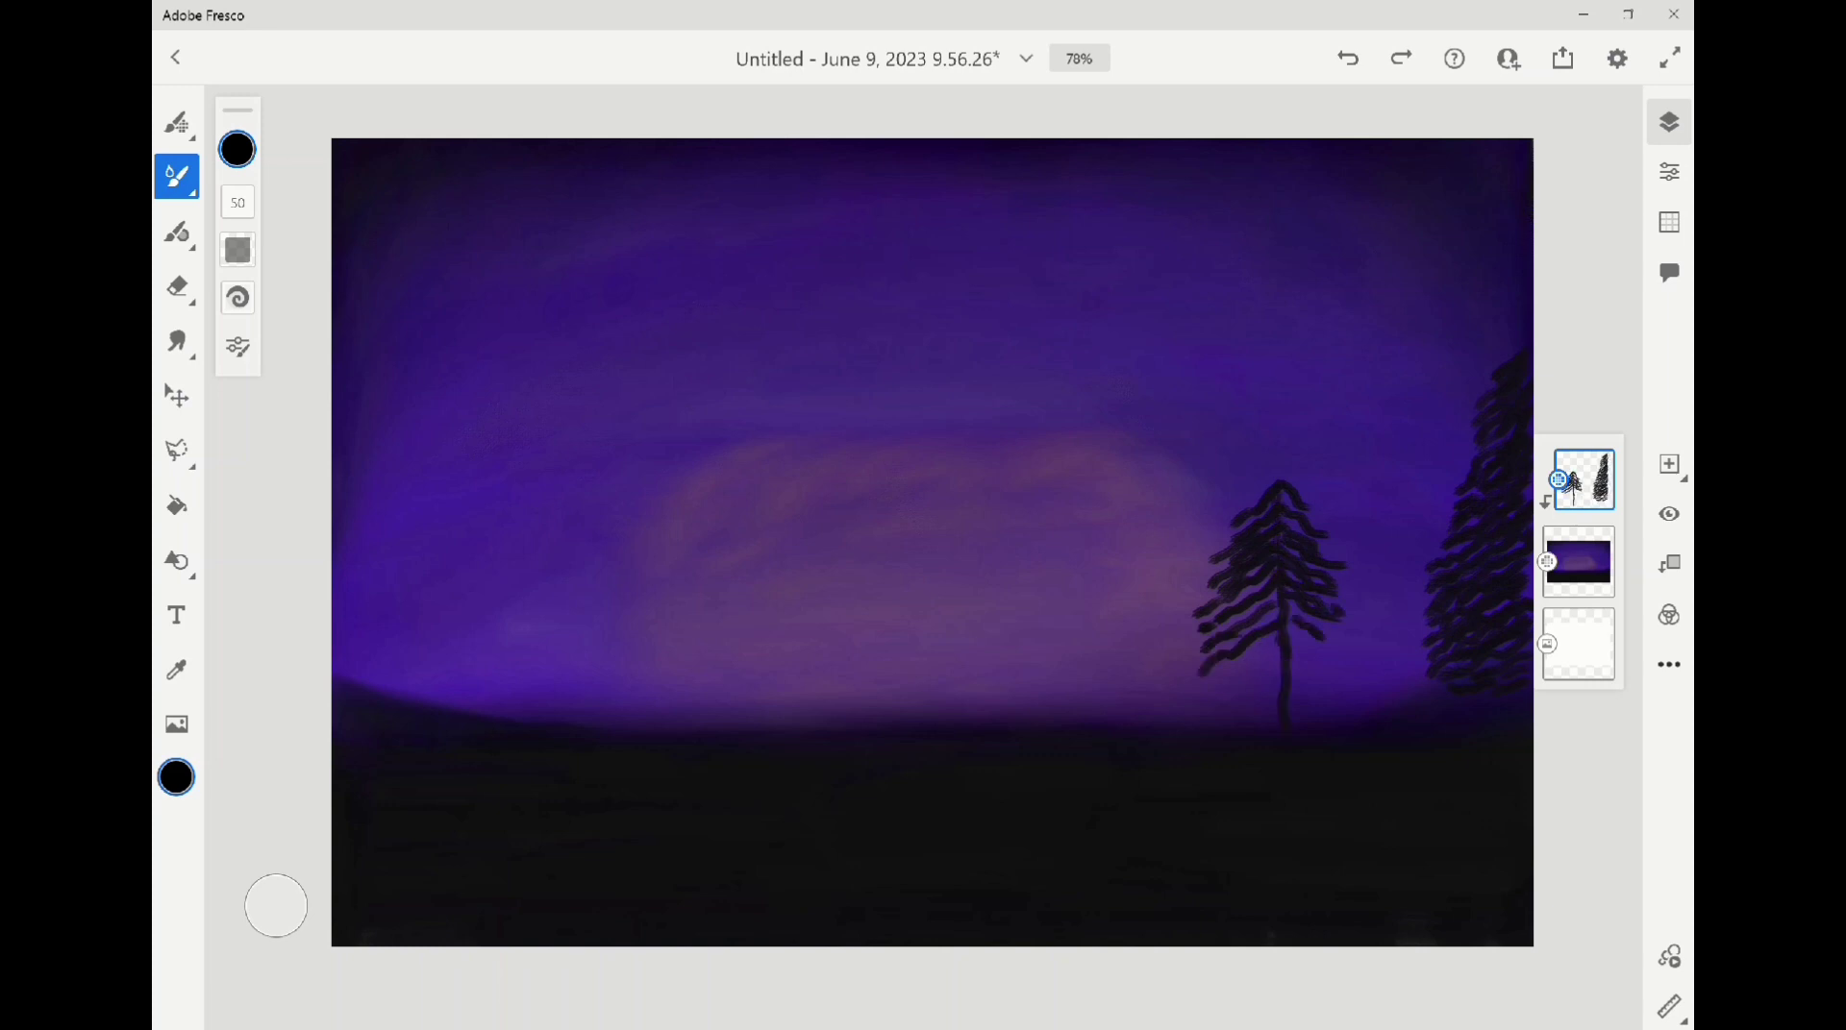
Fill out the second pine with denser branches widening down to the horizon on both sides of its trunk
mouse_move(1207, 690)
mouse_down()
mouse_move(1278, 643)
mouse_move(1352, 669)
mouse_up()
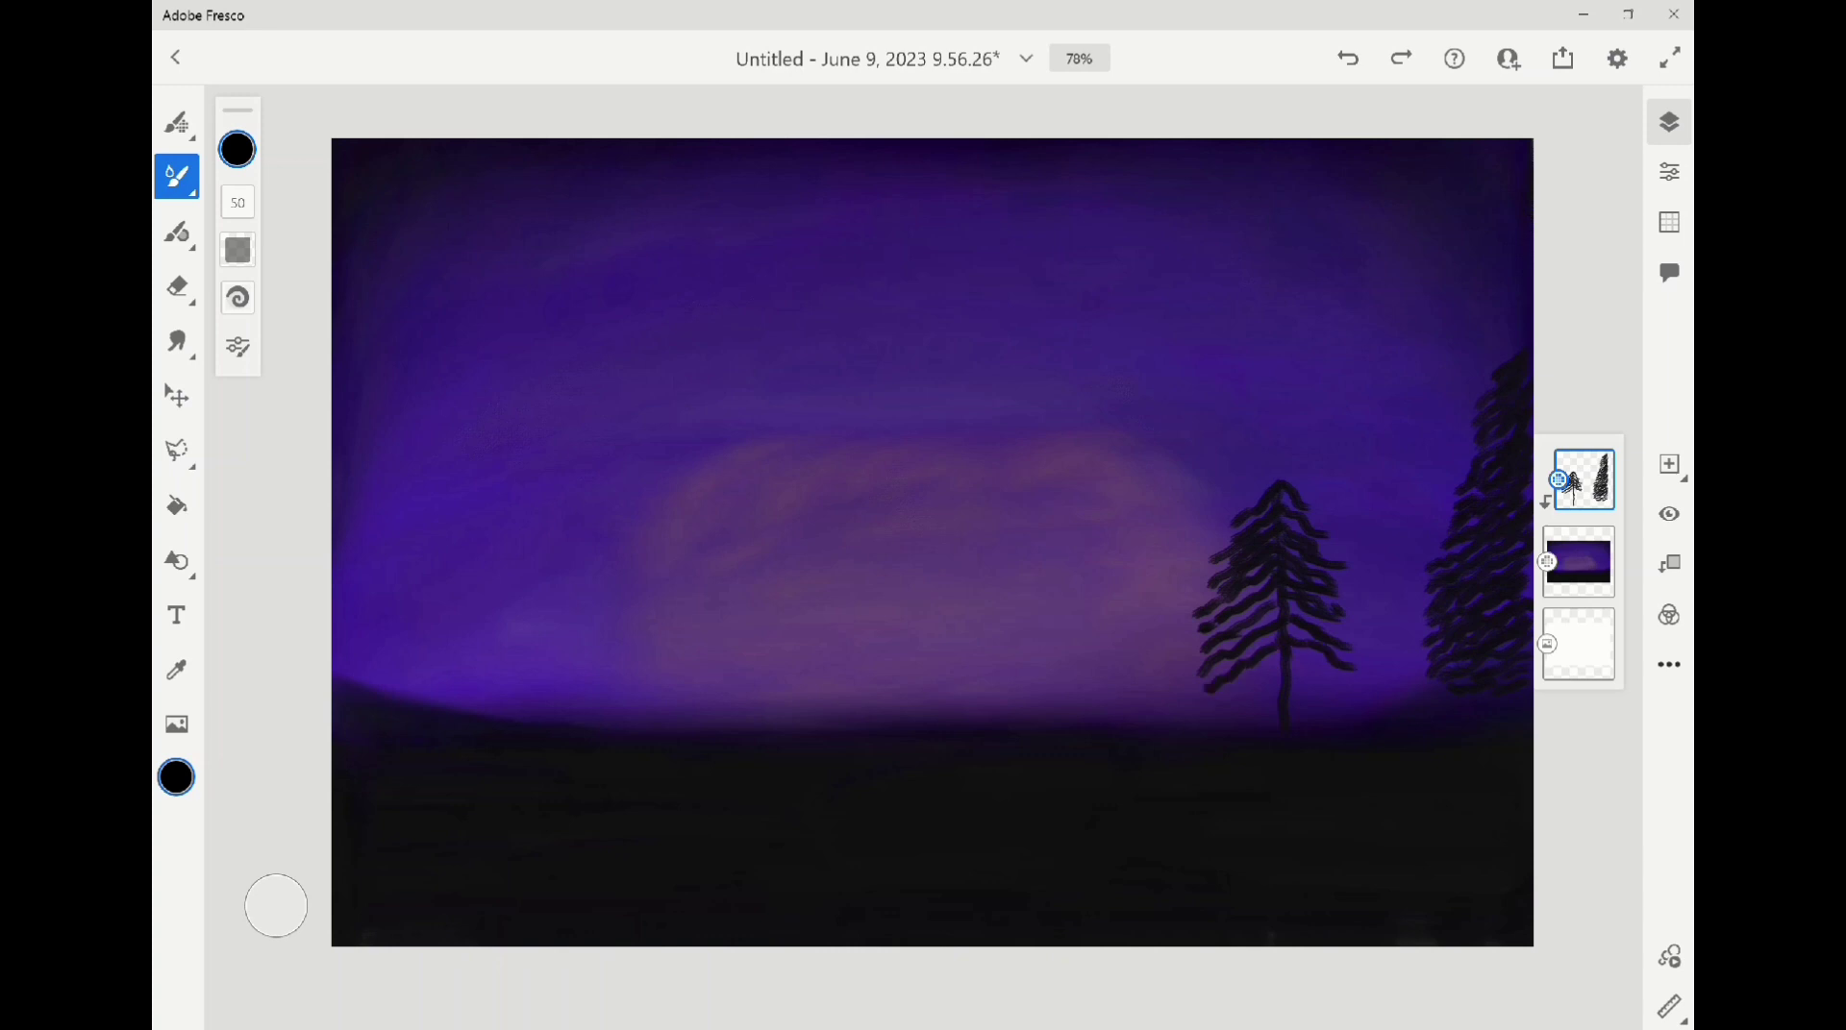
drag(1209, 653, 1278, 615)
mouse_move(1226, 625)
mouse_down()
mouse_move(1273, 598)
mouse_move(1363, 659)
mouse_move(1357, 640)
mouse_up()
drag(1315, 589, 1351, 595)
mouse_move(1200, 688)
mouse_down()
mouse_move(1271, 642)
mouse_move(1202, 711)
mouse_move(1309, 661)
mouse_move(1373, 686)
mouse_move(1207, 719)
mouse_up()
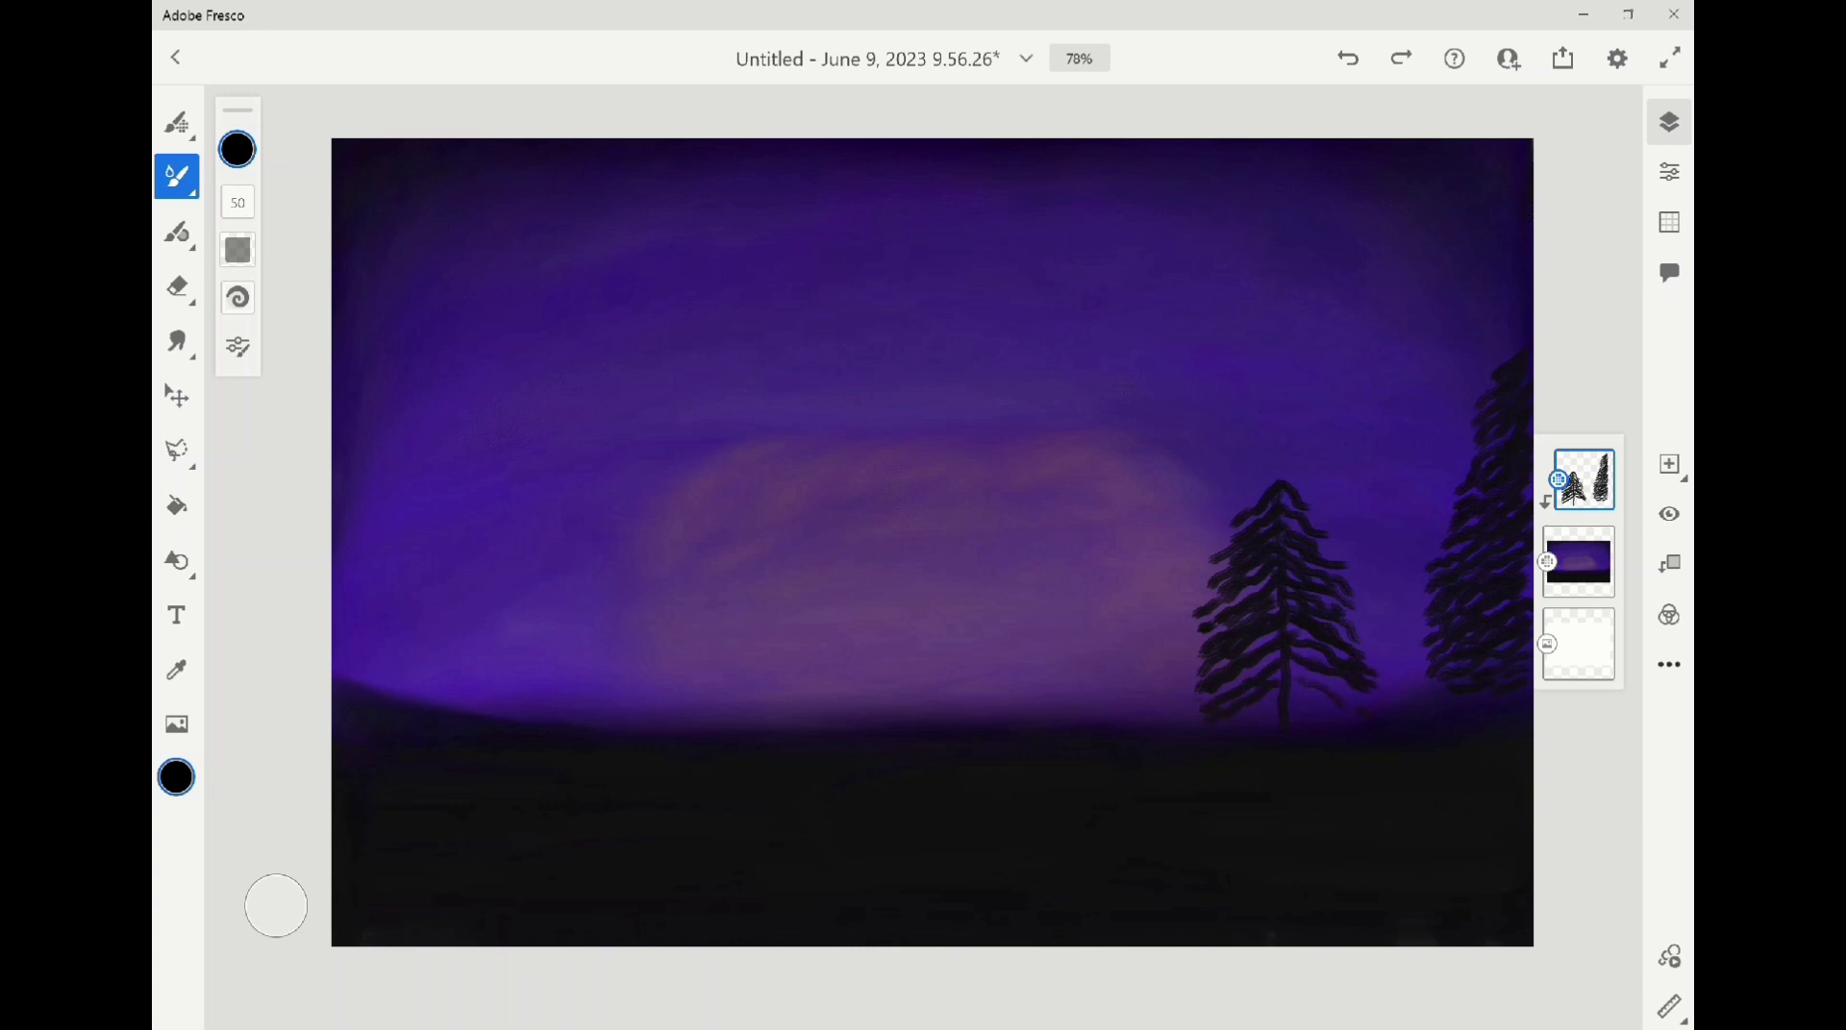
mouse_move(1291, 673)
mouse_down()
mouse_move(1359, 704)
mouse_move(1255, 709)
mouse_up()
drag(1290, 692, 1331, 710)
drag(1273, 658, 1248, 673)
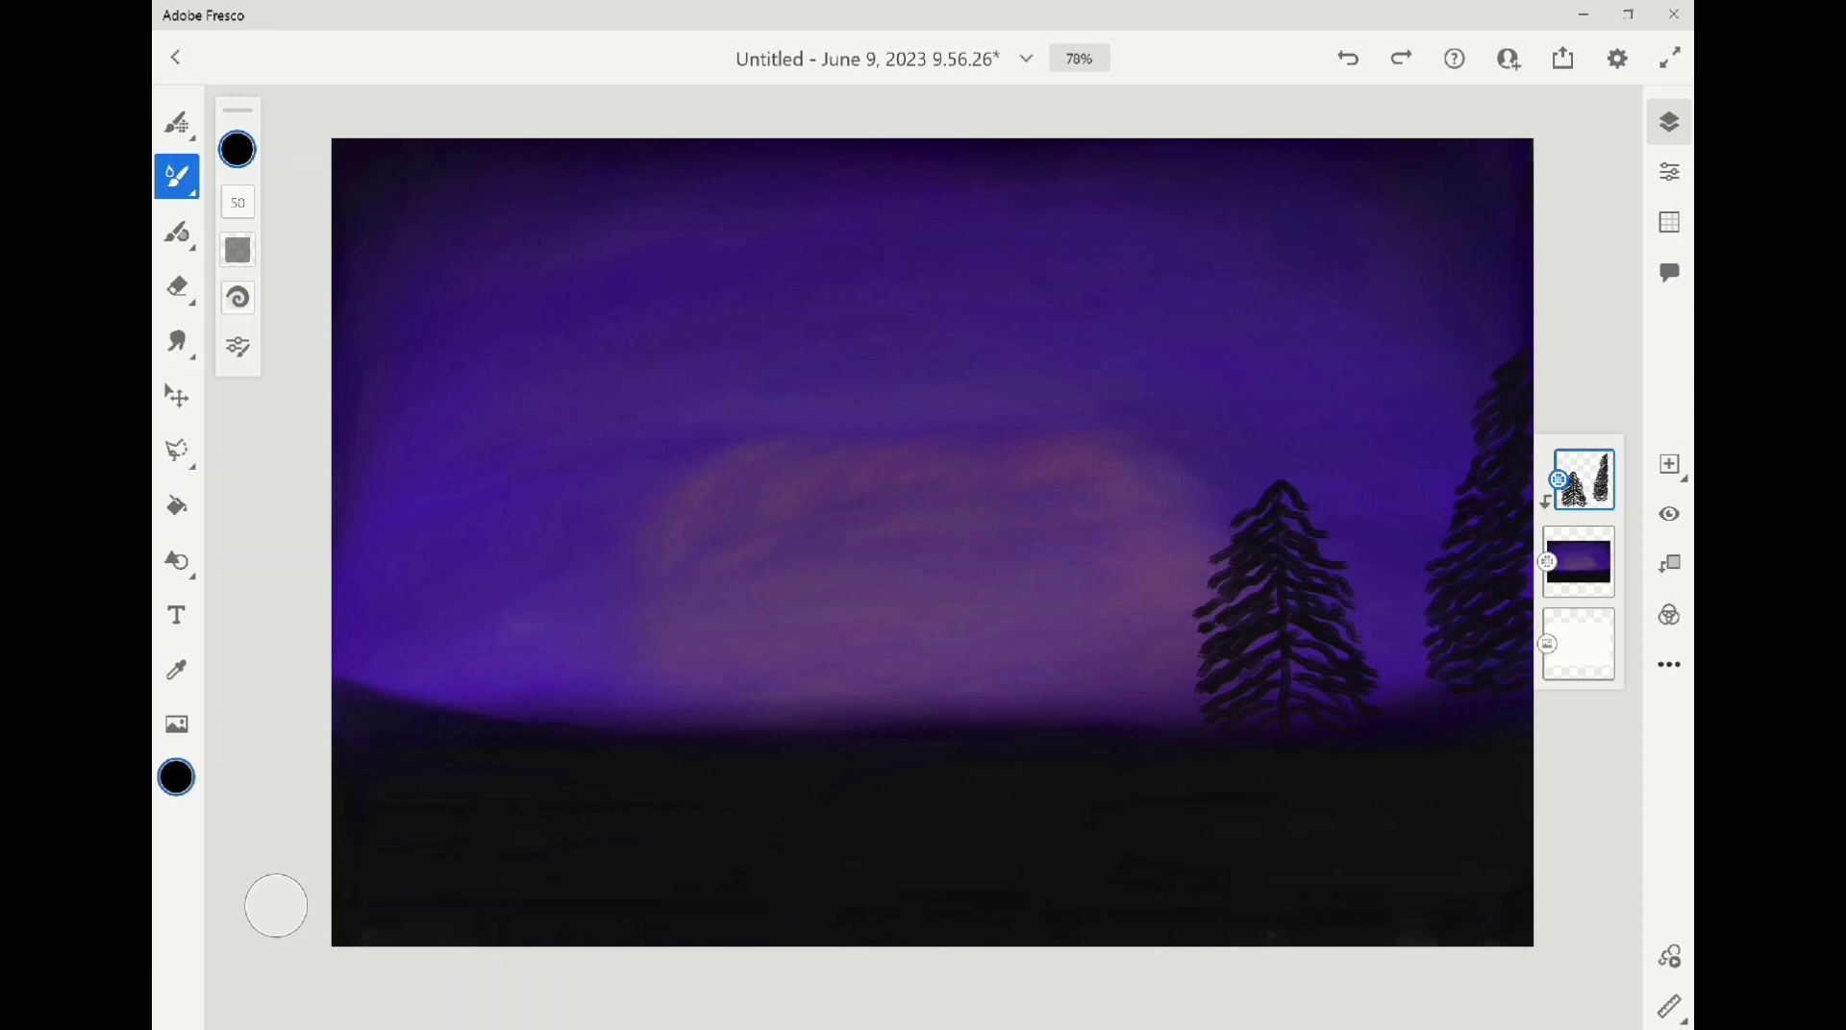
drag(1130, 588, 1149, 609)
key(ctrl+z)
key(ctrl+z)
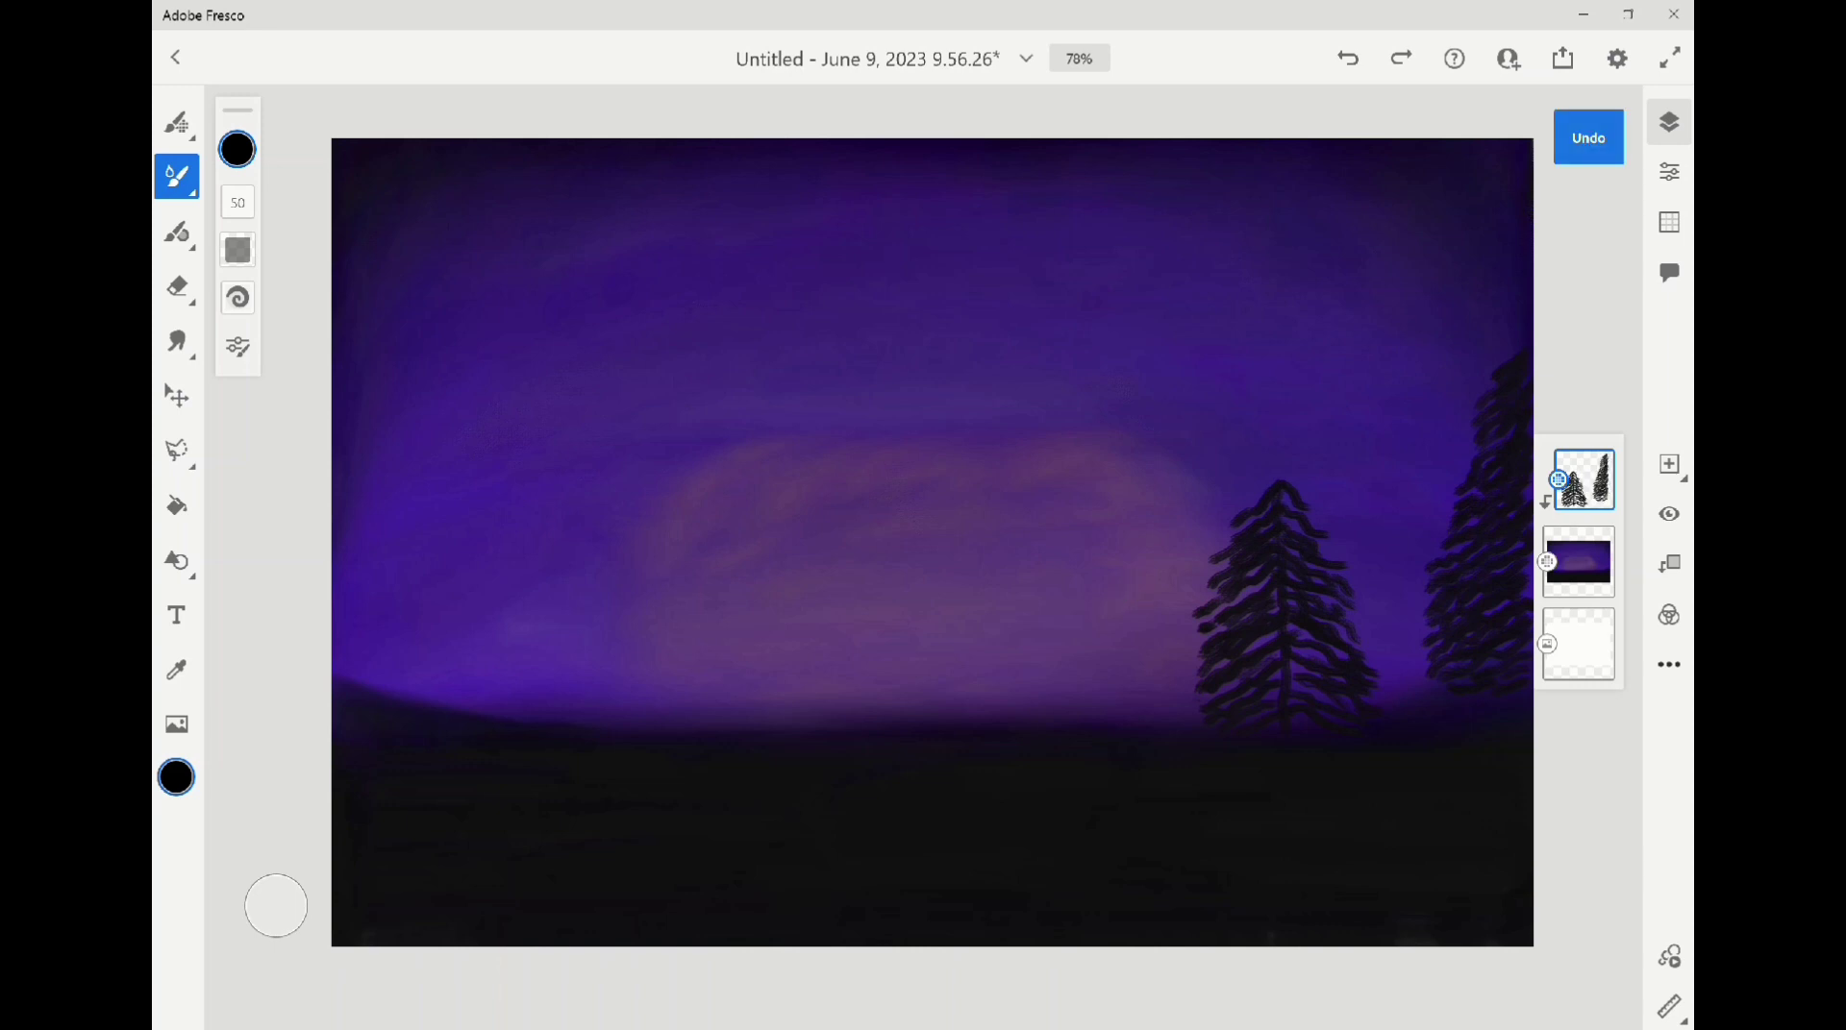
Paint a third, smaller black pine to the left of the second one, with a trunk and branches reaching the horizon
mouse_move(1088, 574)
mouse_down()
mouse_move(1062, 588)
mouse_move(1110, 588)
mouse_move(1047, 596)
mouse_move(1086, 589)
mouse_move(1113, 625)
mouse_move(1084, 622)
mouse_move(1120, 644)
mouse_move(1046, 655)
mouse_move(1061, 631)
mouse_up()
mouse_move(1031, 670)
mouse_down()
mouse_move(1097, 646)
mouse_move(1128, 663)
mouse_up()
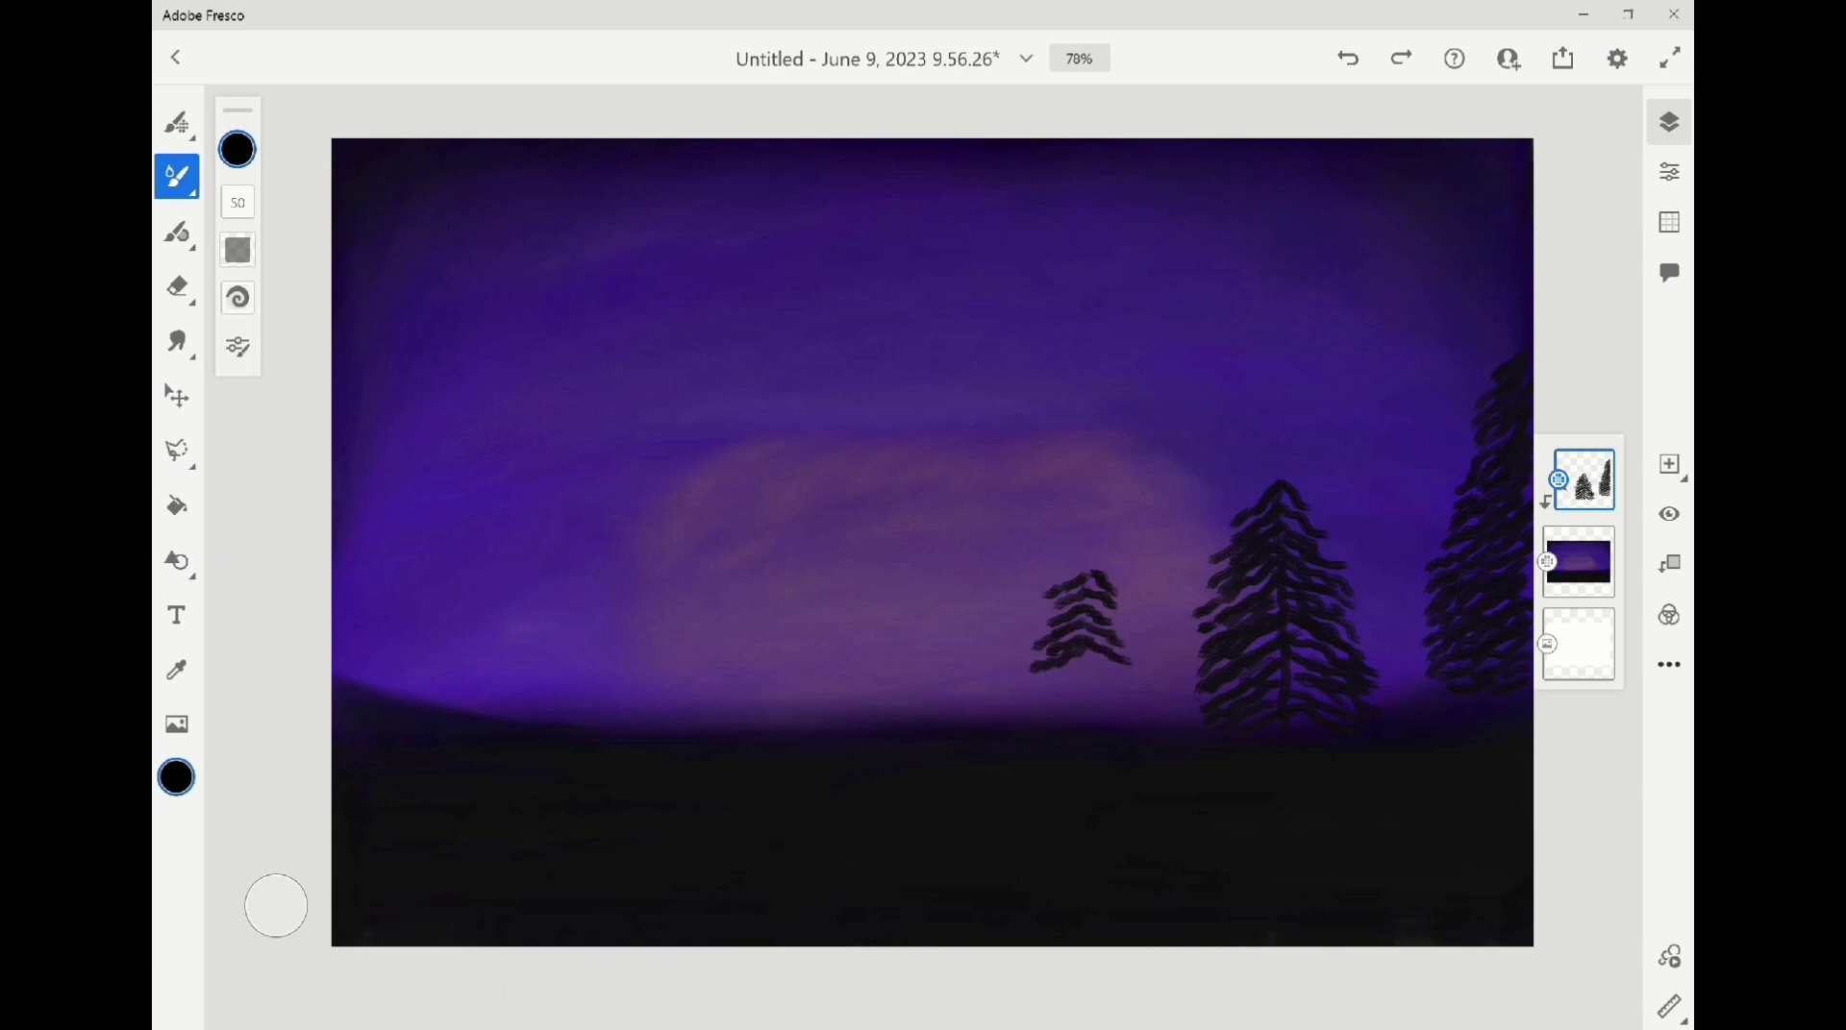
drag(1087, 575, 1084, 678)
mouse_move(1033, 691)
mouse_down()
mouse_move(1082, 666)
mouse_move(1118, 694)
mouse_move(1119, 678)
mouse_up()
mouse_move(1097, 639)
mouse_down()
mouse_move(1135, 661)
mouse_move(1149, 646)
mouse_up()
mouse_move(1100, 589)
mouse_down()
mouse_move(1135, 611)
mouse_move(1109, 577)
mouse_up()
drag(1115, 671, 1136, 693)
mouse_move(1082, 673)
mouse_down()
mouse_move(1084, 721)
mouse_move(1017, 712)
mouse_move(1166, 715)
mouse_move(1154, 700)
mouse_up()
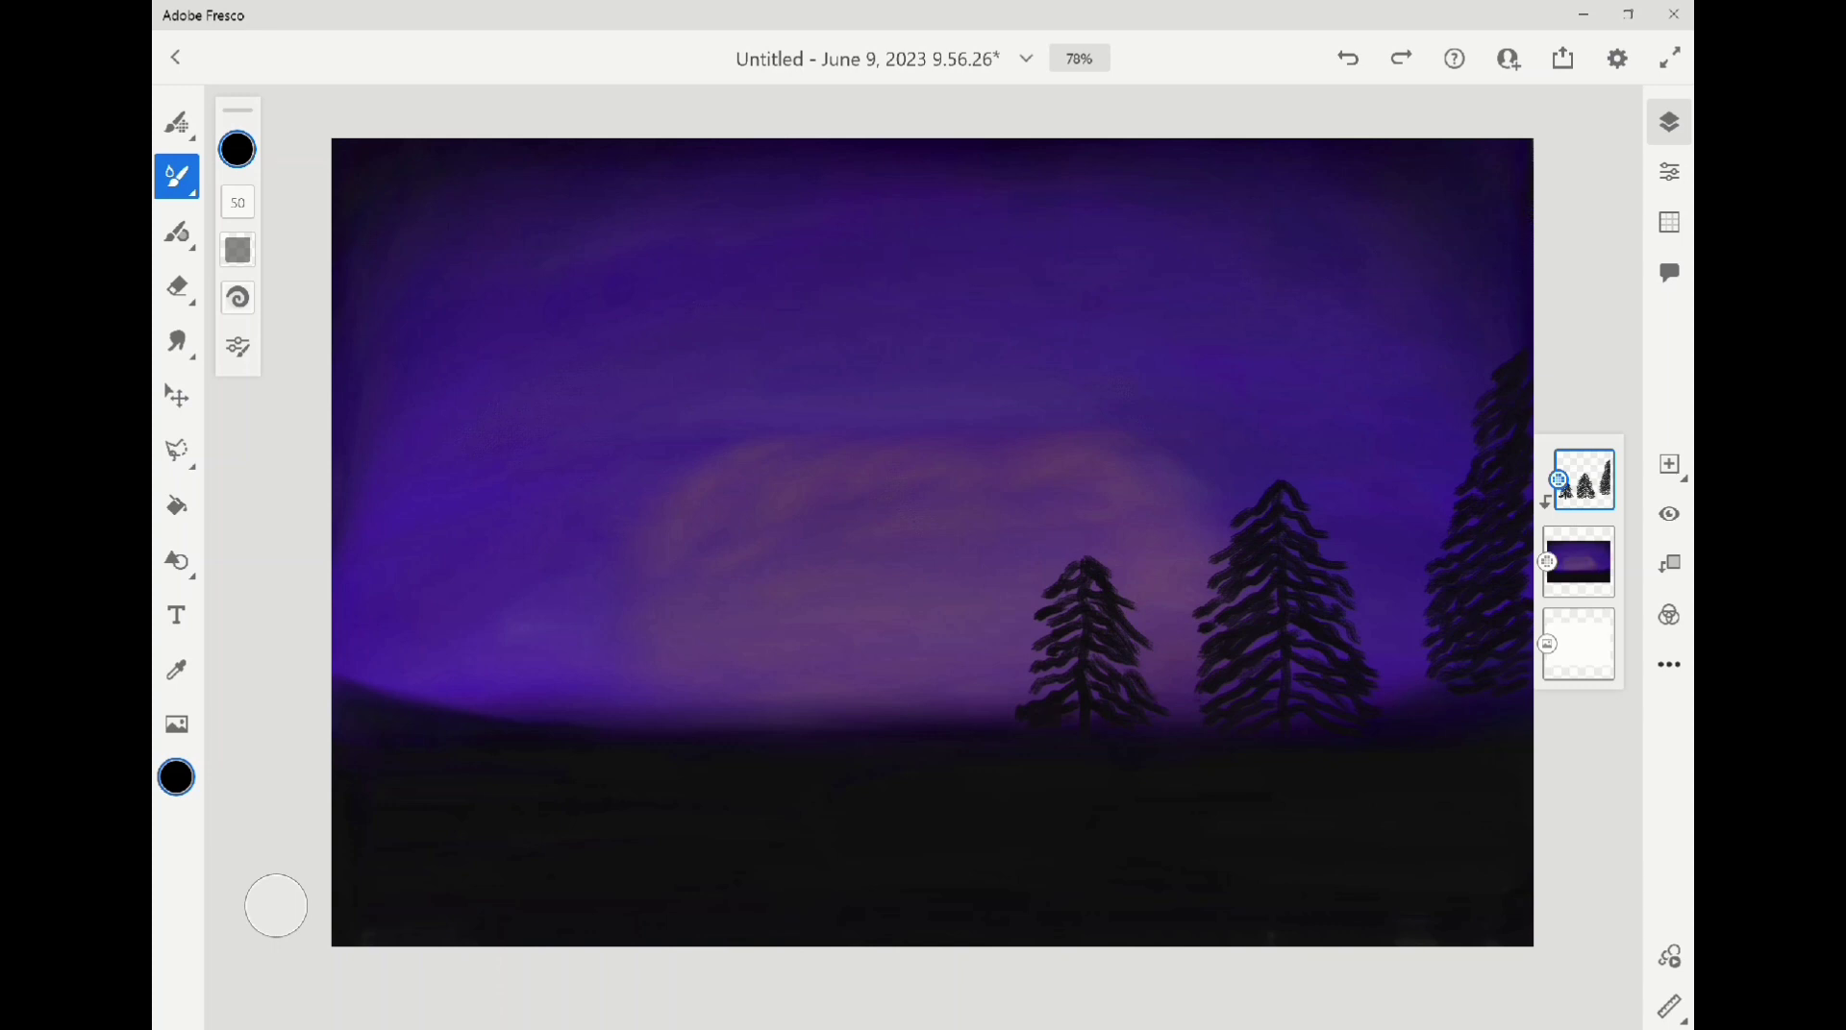
drag(1030, 689, 1008, 705)
mouse_move(1050, 674)
mouse_down()
mouse_move(1017, 679)
mouse_move(1019, 639)
mouse_up()
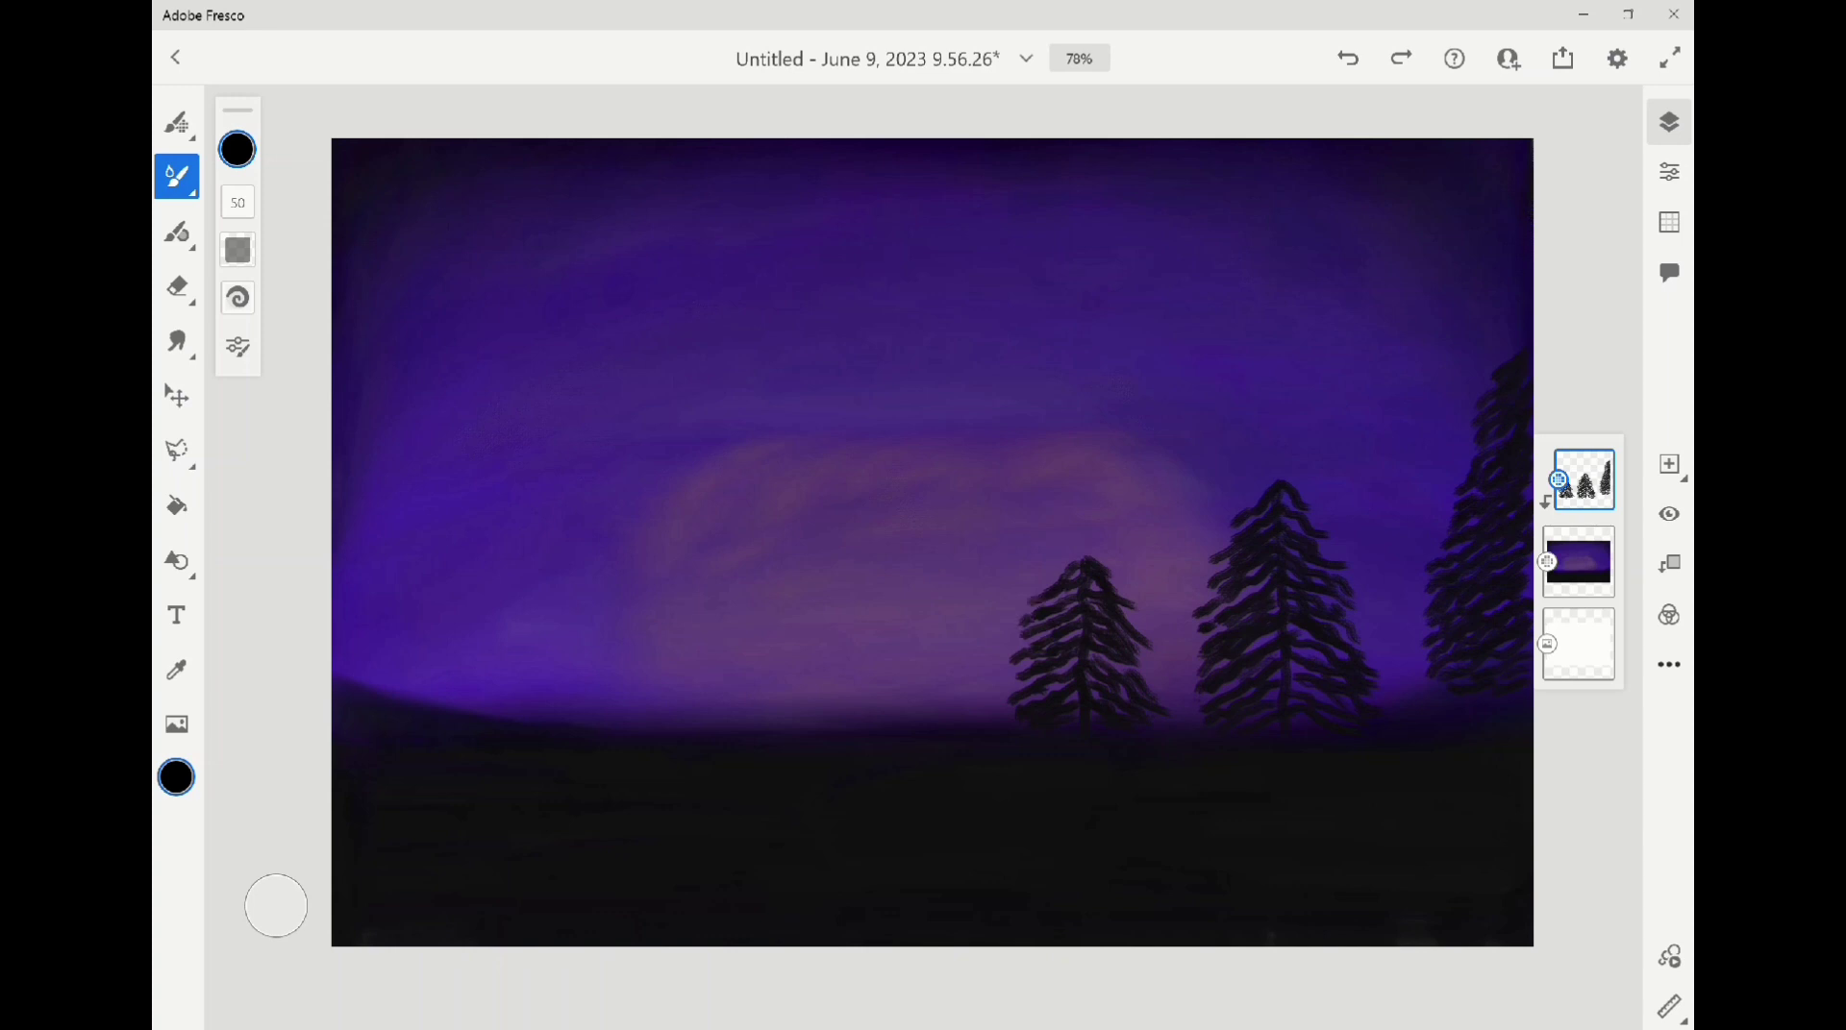
mouse_move(1070, 560)
mouse_down()
mouse_move(1050, 580)
mouse_move(1150, 625)
mouse_up()
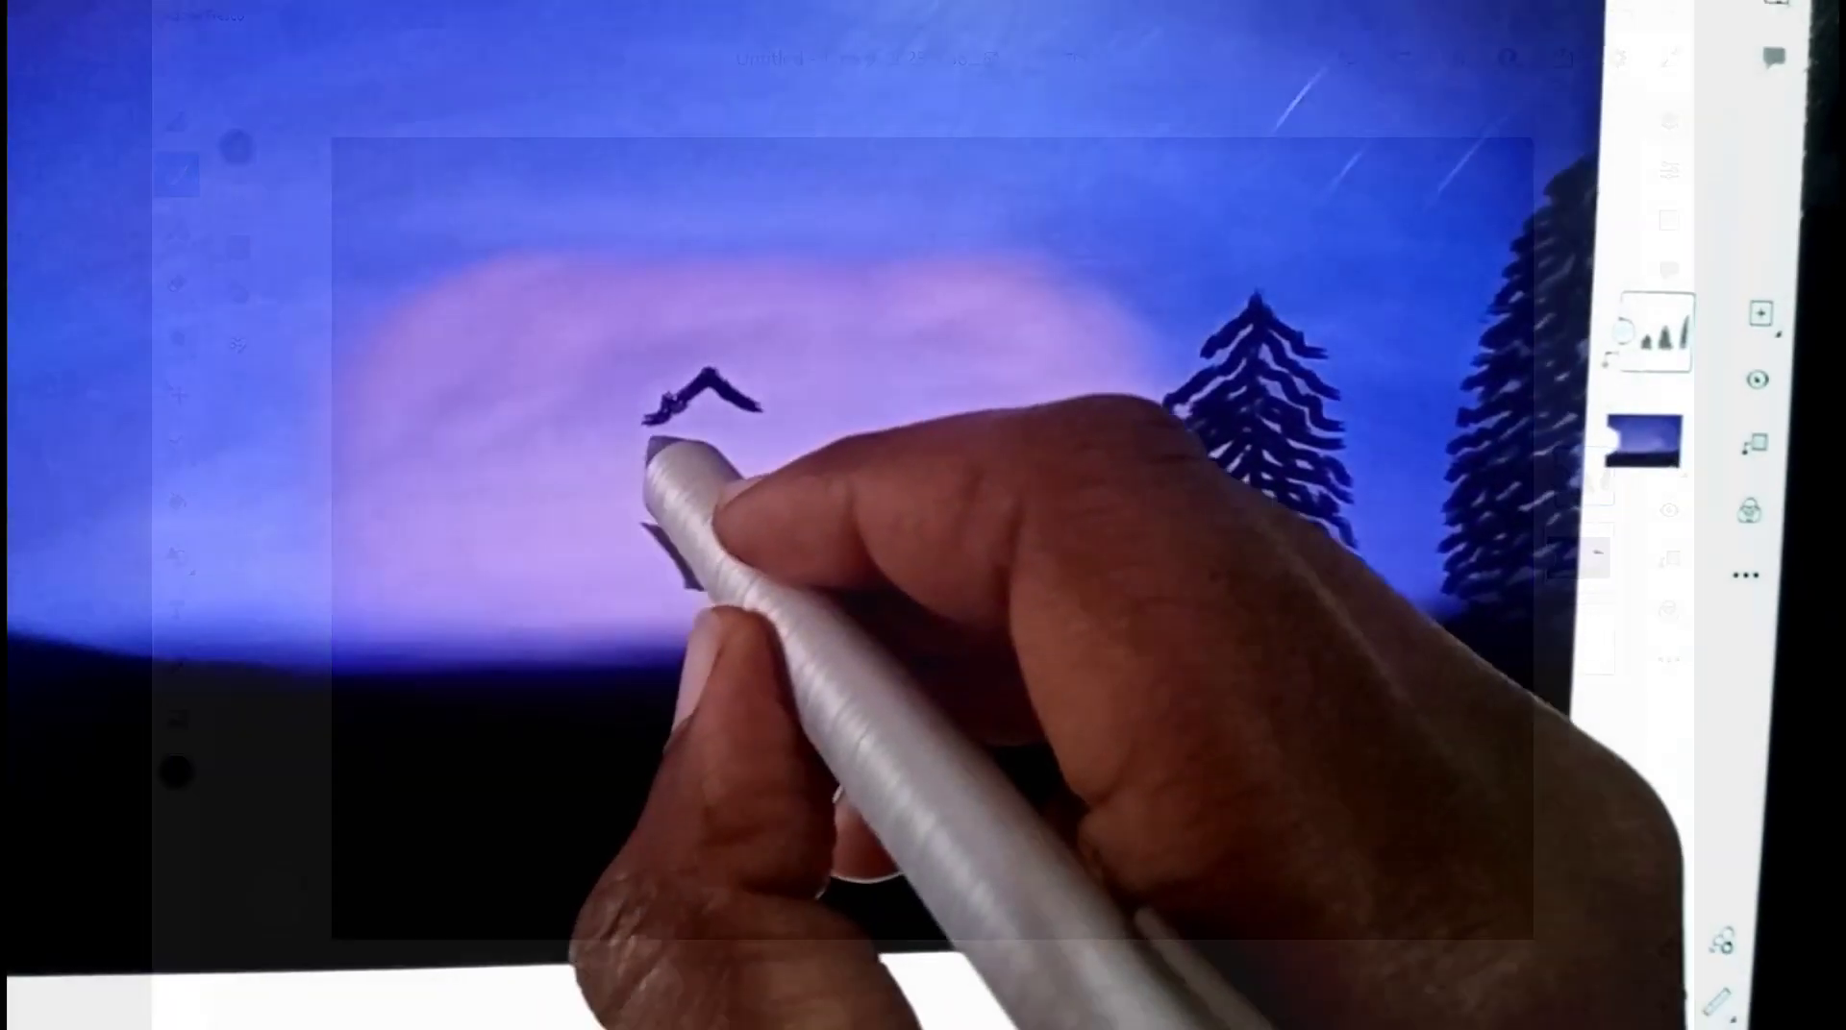
Paint a fourth black pine in front of the orange glow, adding its trunk and filling its branches down to the horizon
mouse_move(654, 452)
mouse_down()
mouse_move(701, 405)
mouse_move(687, 430)
mouse_move(699, 410)
mouse_move(763, 446)
mouse_up()
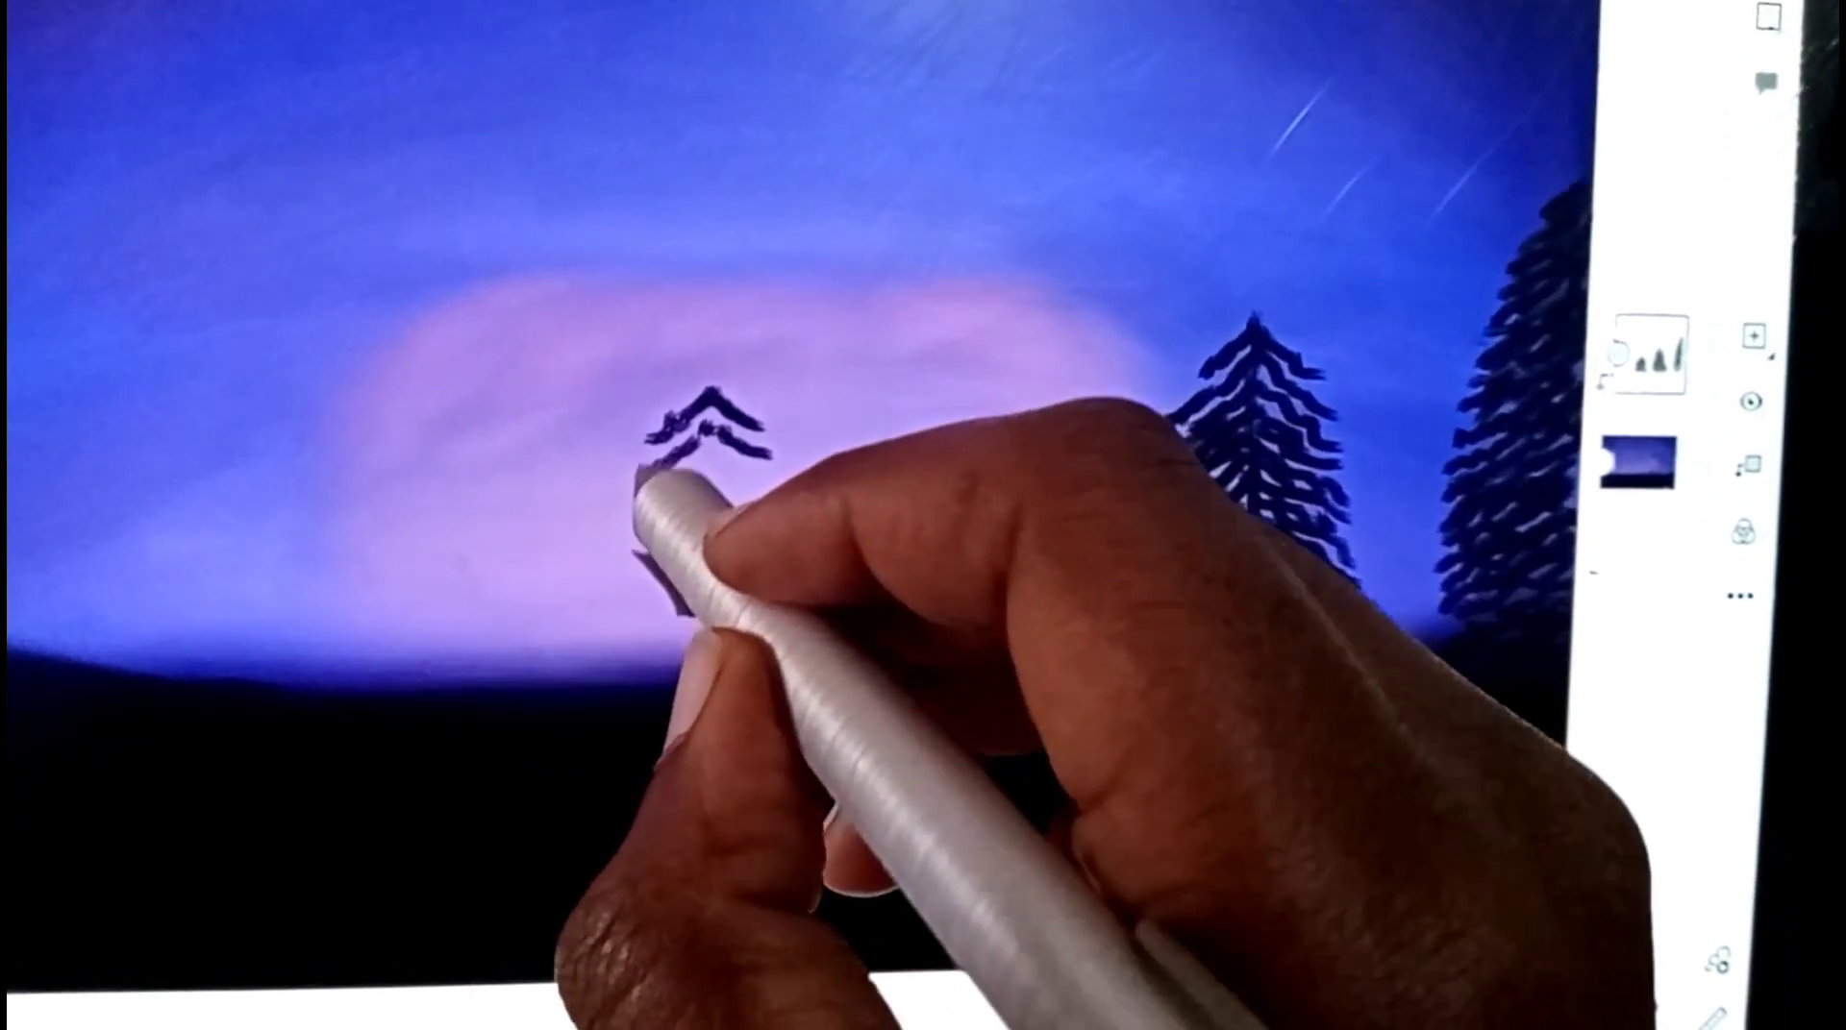
mouse_move(646, 497)
mouse_down()
mouse_move(709, 447)
mouse_move(775, 498)
mouse_up()
mouse_move(620, 538)
mouse_down()
mouse_move(707, 488)
mouse_move(790, 535)
mouse_move(629, 505)
mouse_move(673, 477)
mouse_up()
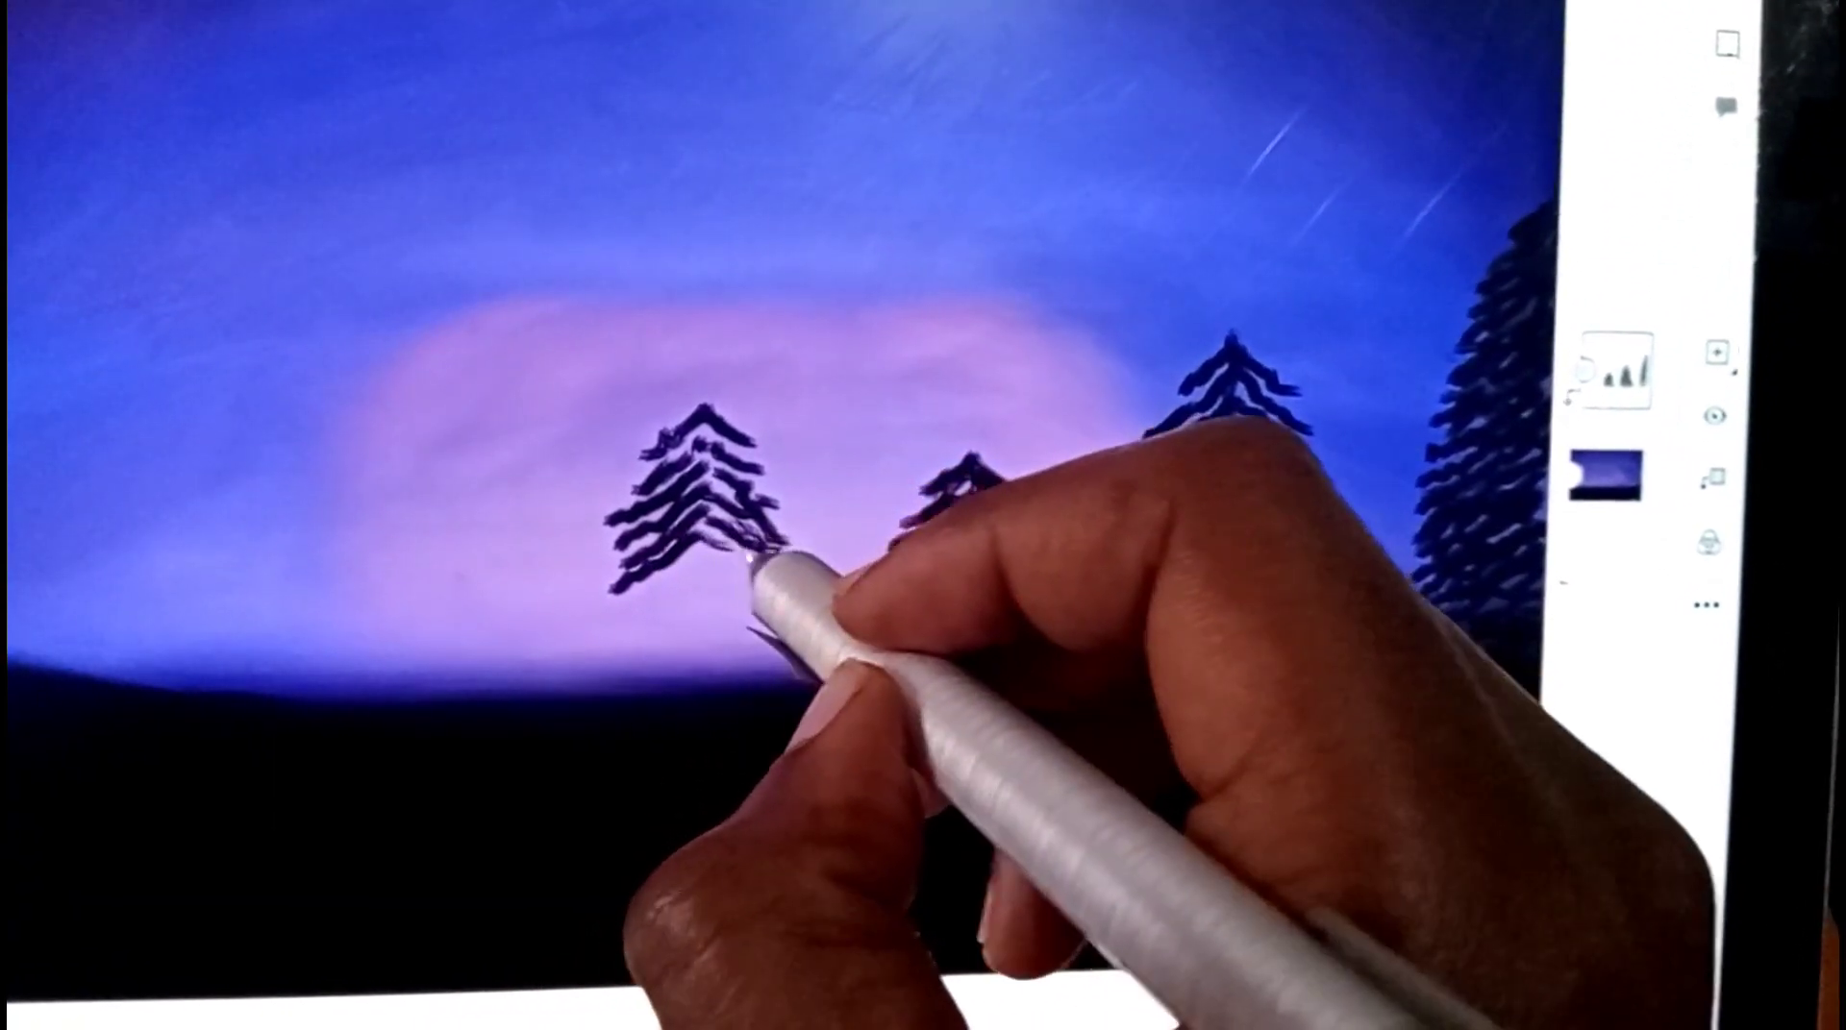
mouse_move(631, 606)
mouse_down()
mouse_move(711, 557)
mouse_move(780, 584)
mouse_move(764, 586)
mouse_up()
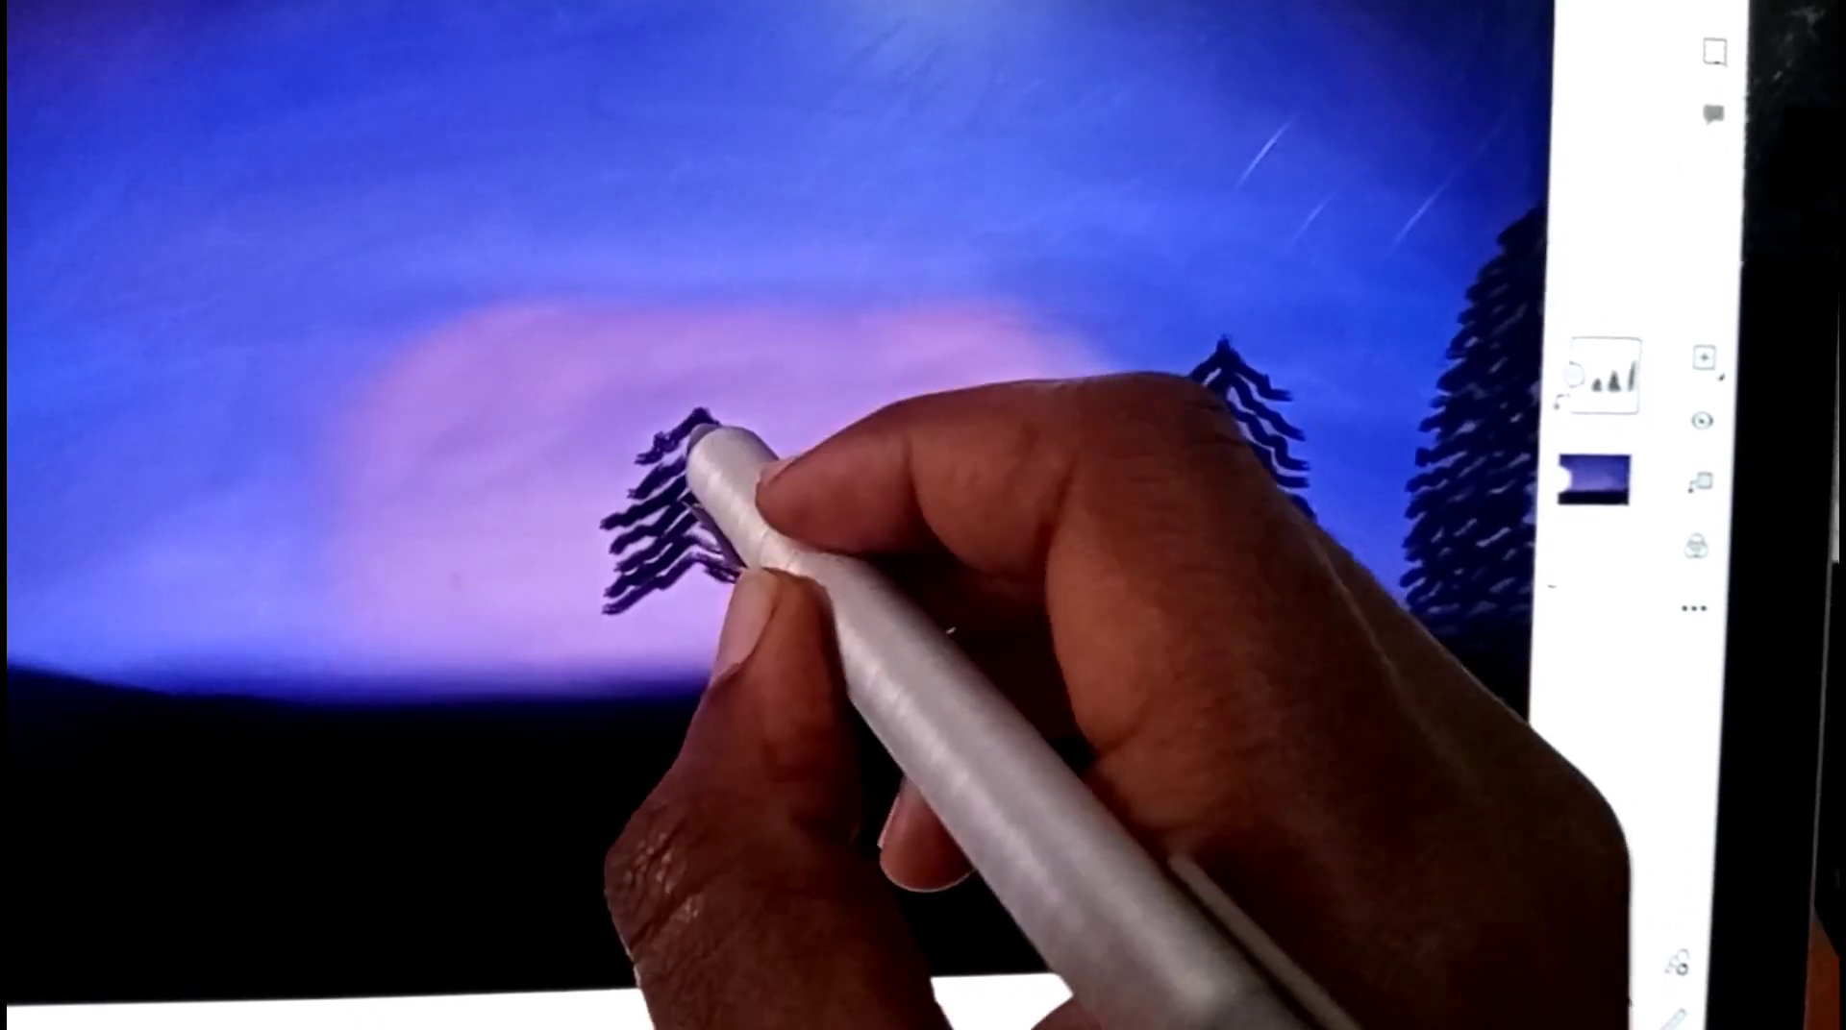
drag(701, 433, 703, 544)
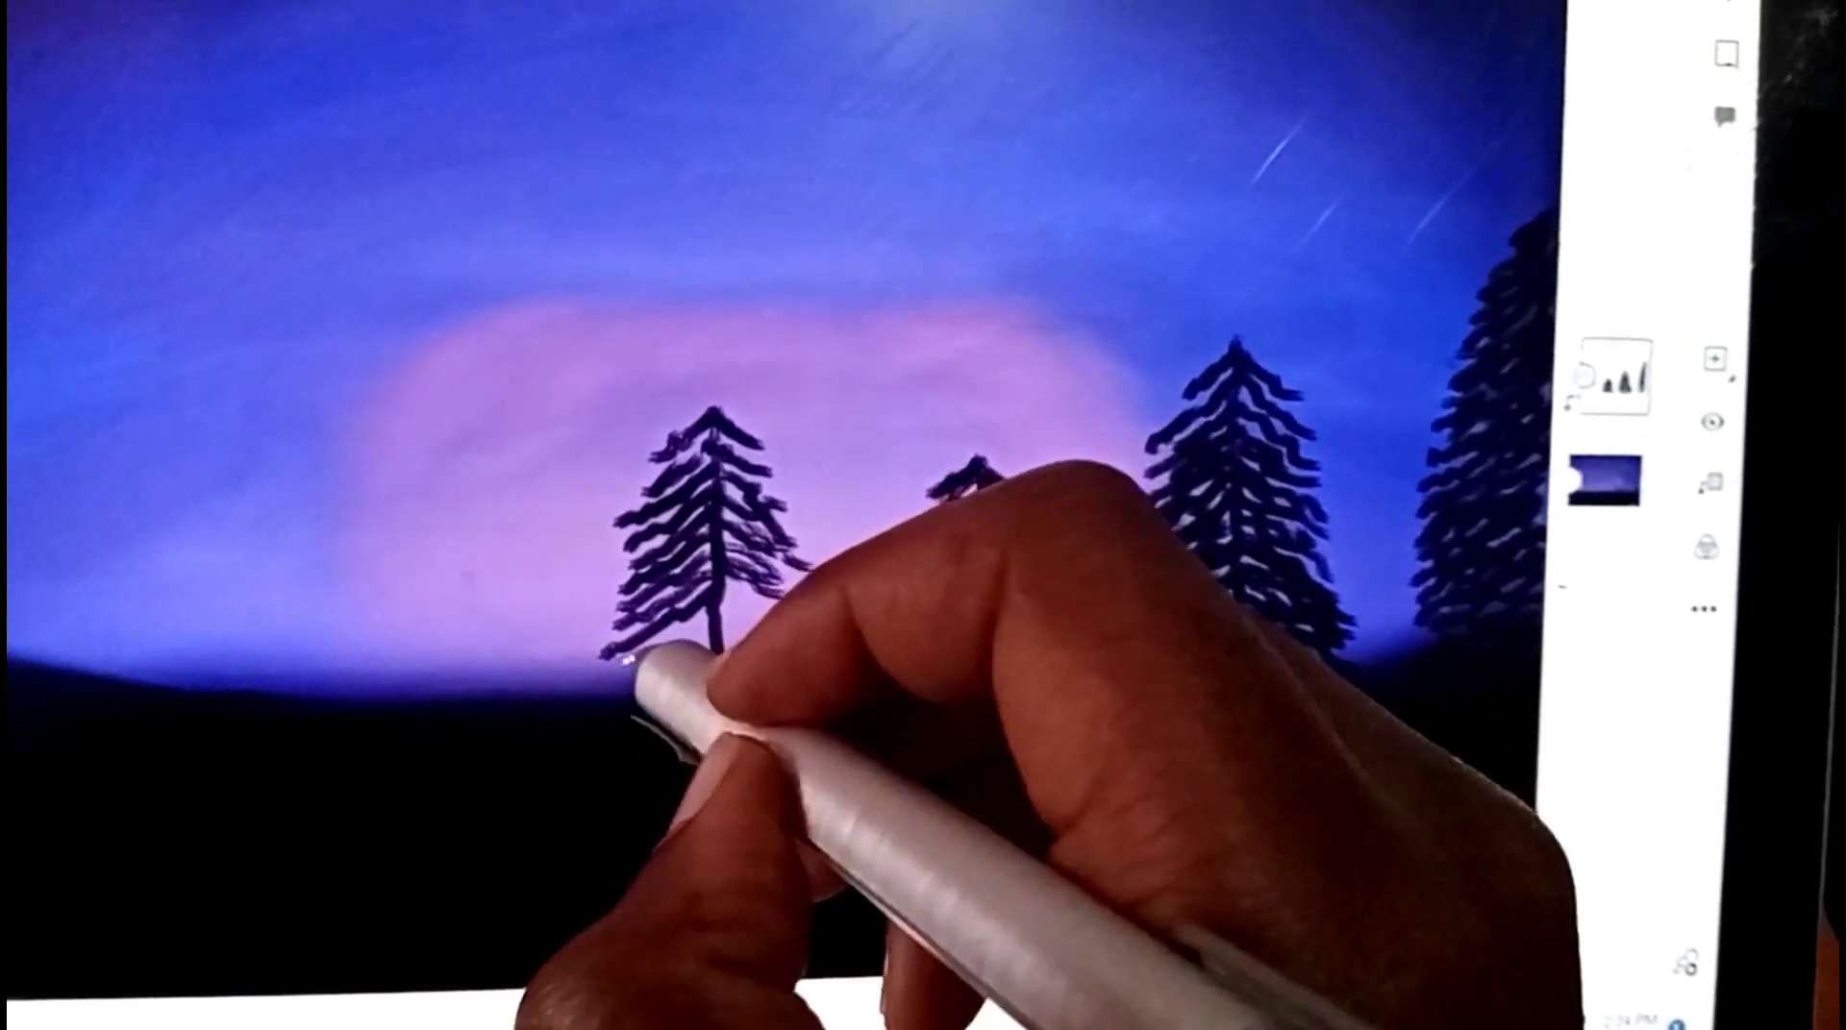
drag(694, 646, 603, 684)
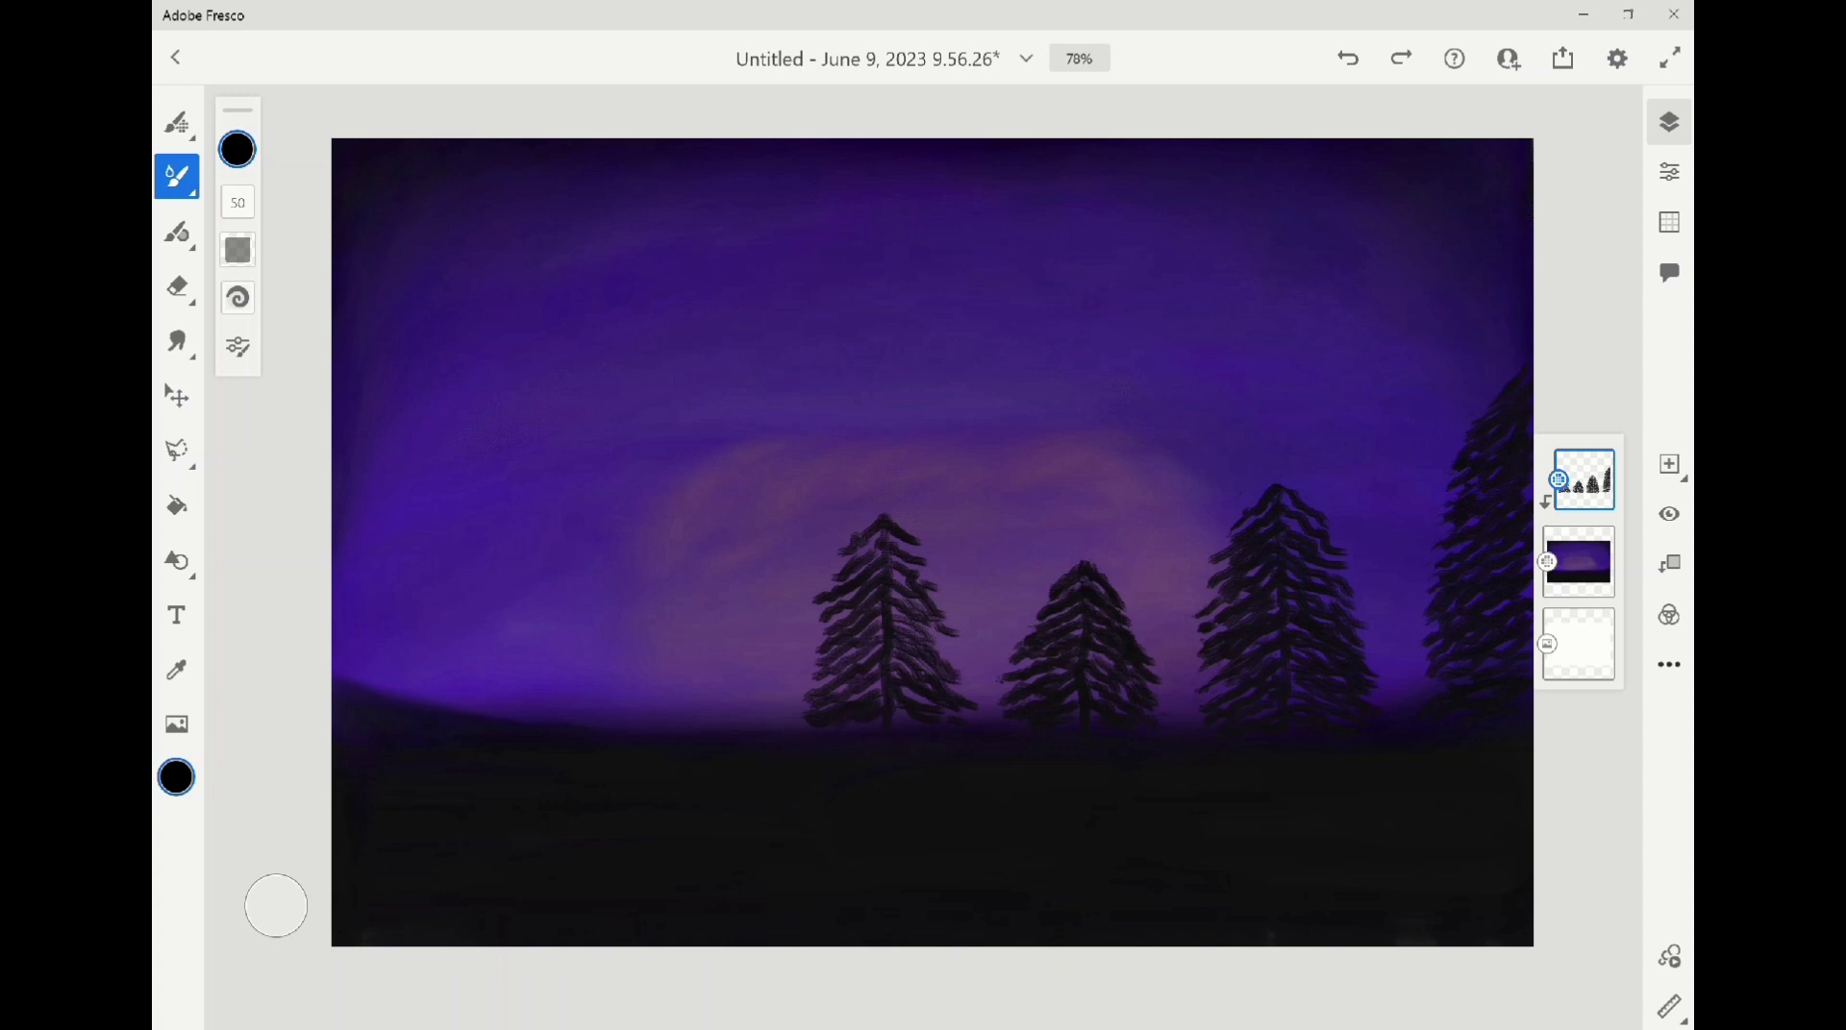
drag(948, 642, 962, 661)
mouse_move(822, 644)
mouse_down()
mouse_move(809, 660)
mouse_move(809, 644)
mouse_up()
mouse_move(937, 610)
mouse_down()
mouse_move(957, 631)
mouse_move(950, 599)
mouse_up()
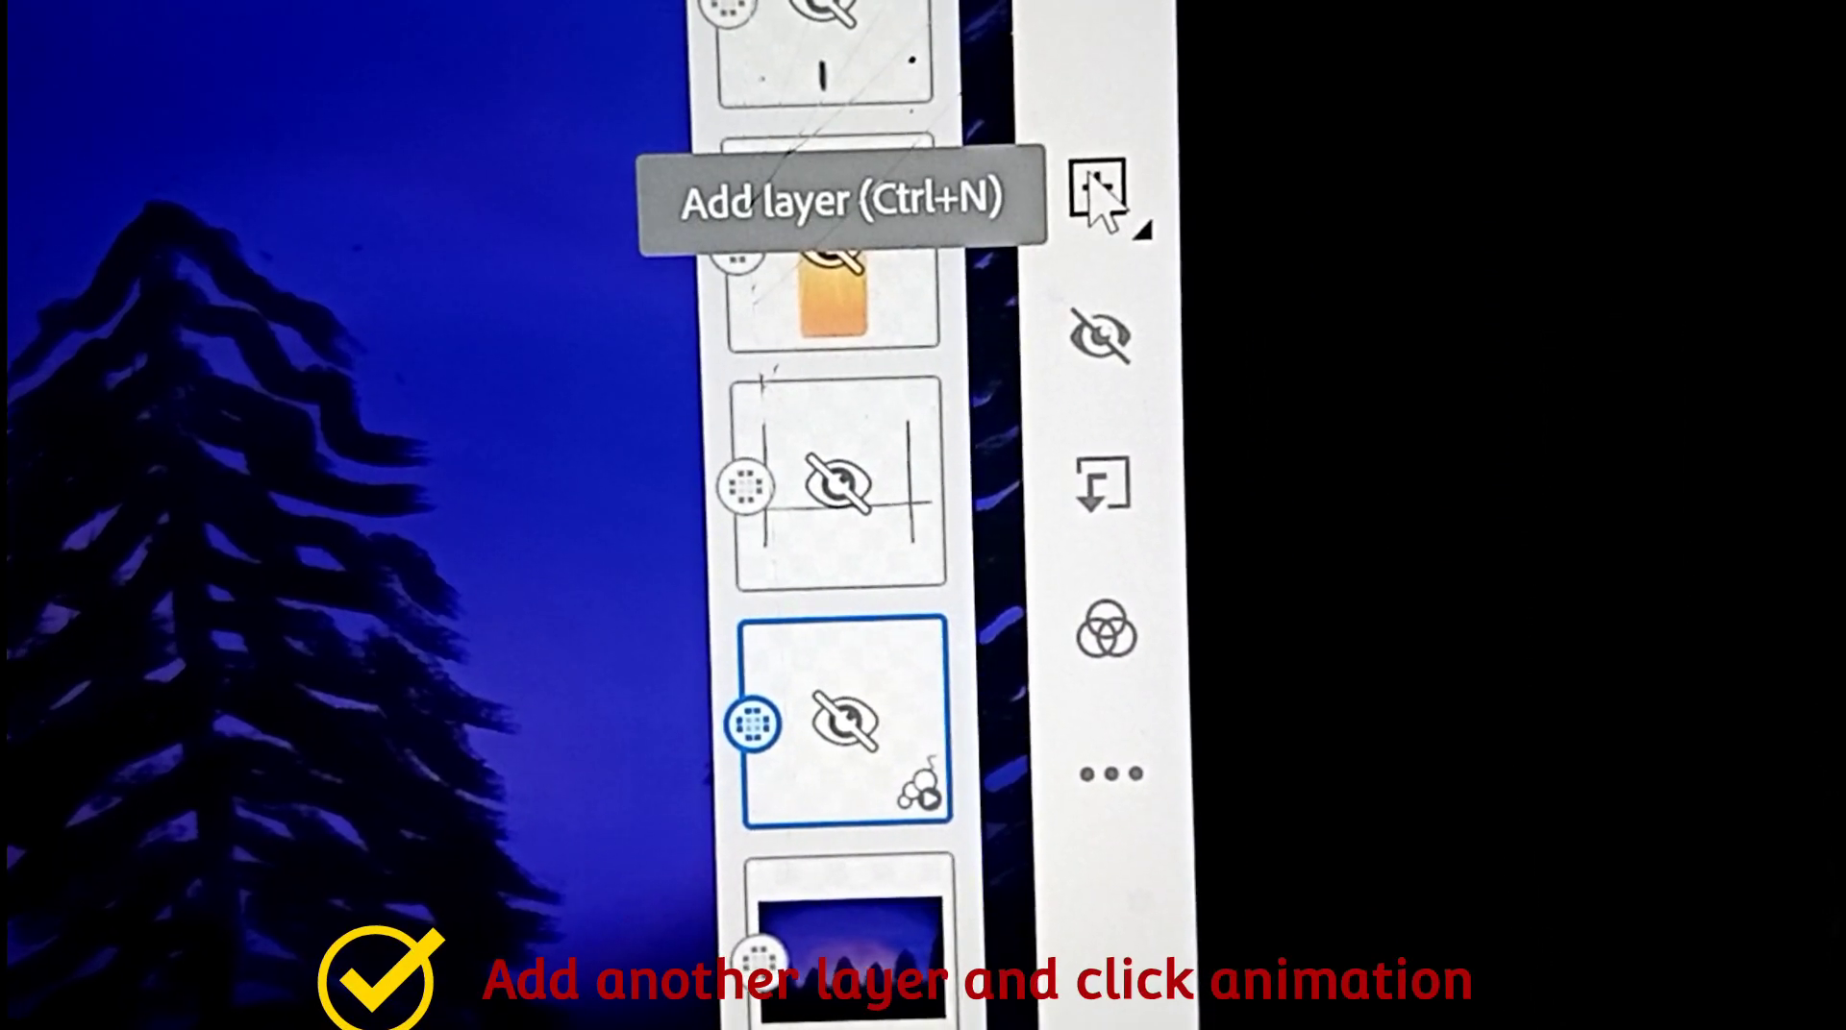
Draw the first zigzag bird pose in the sky on a new animation layer and add a second frame
click(1098, 192)
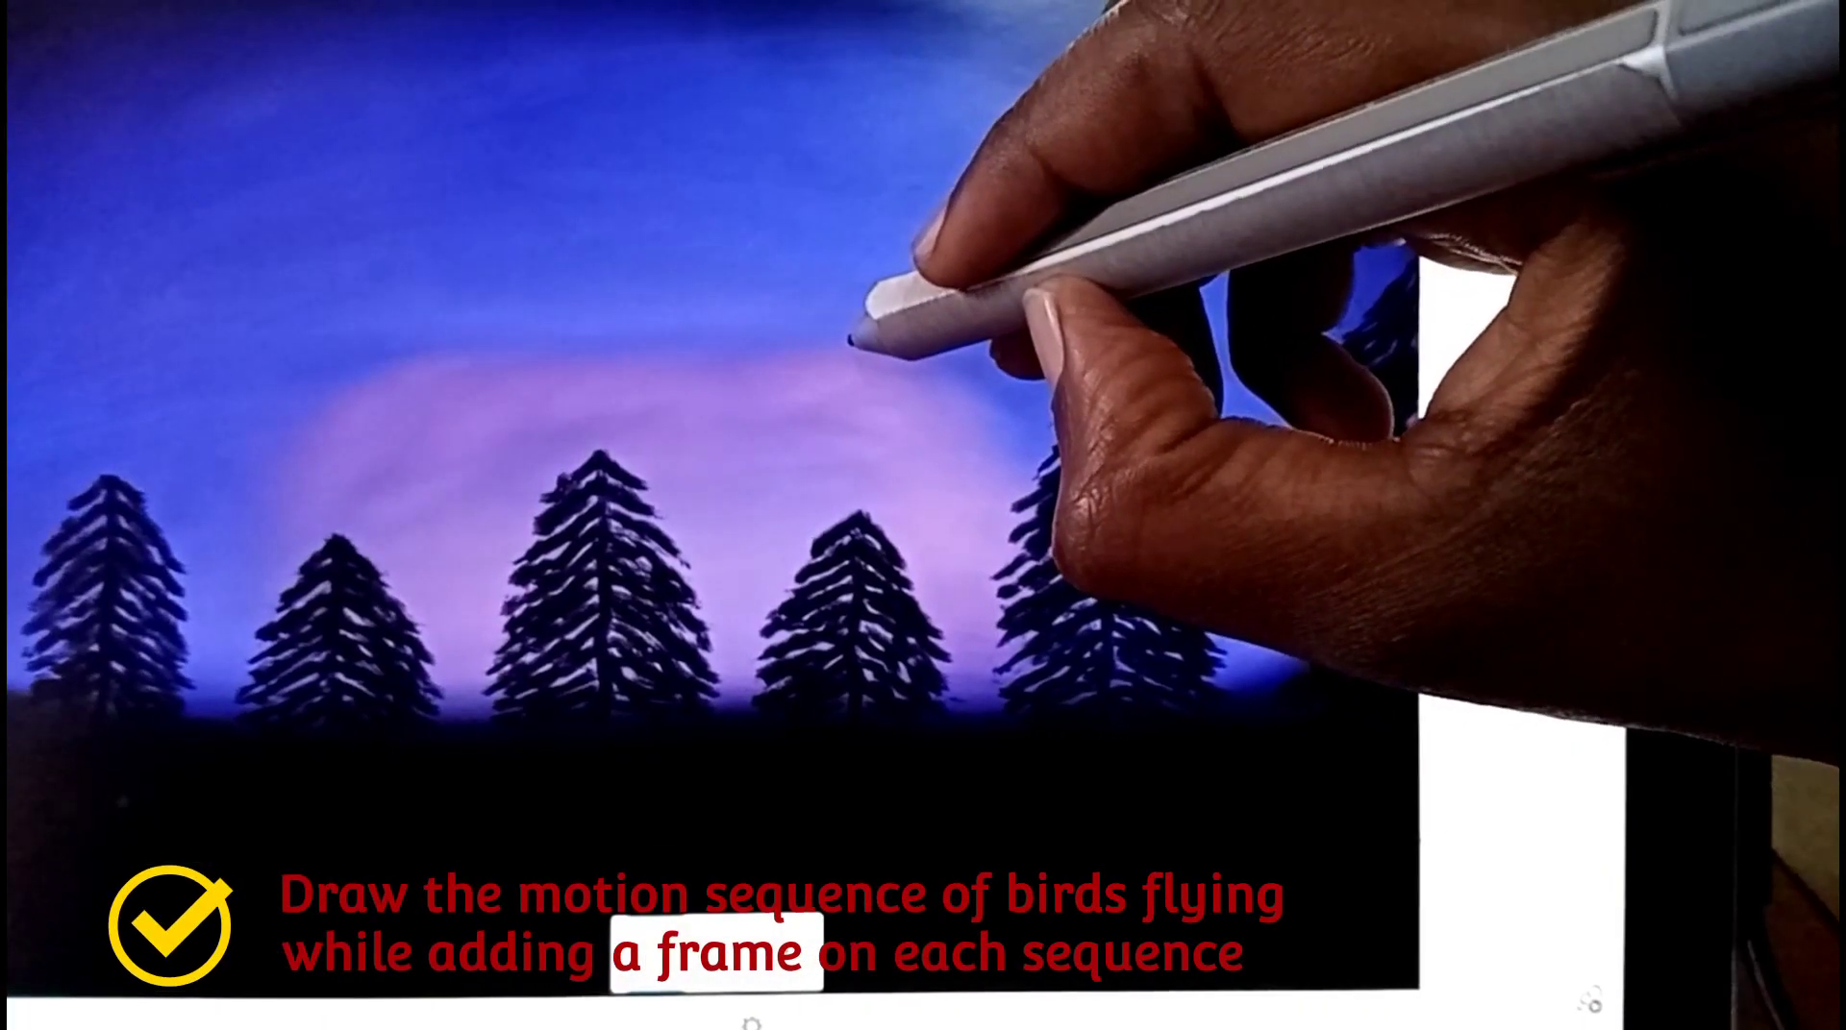
drag(854, 350, 880, 256)
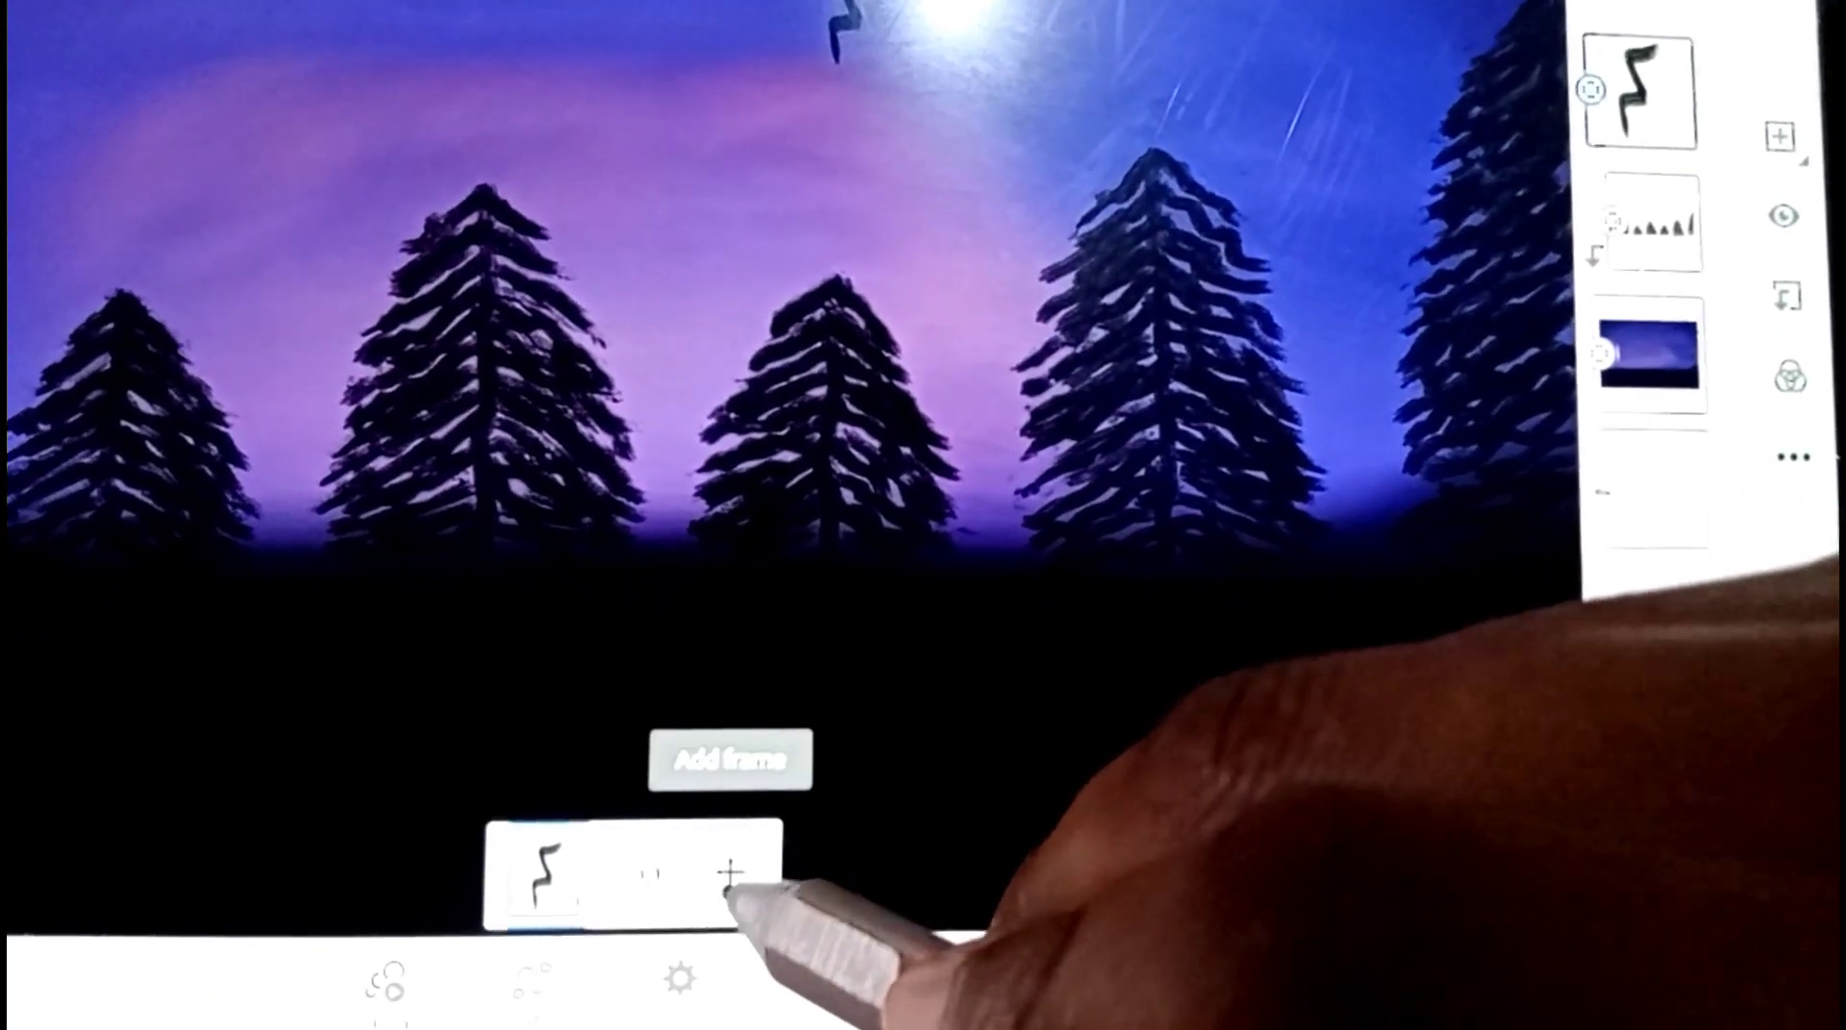
click(729, 880)
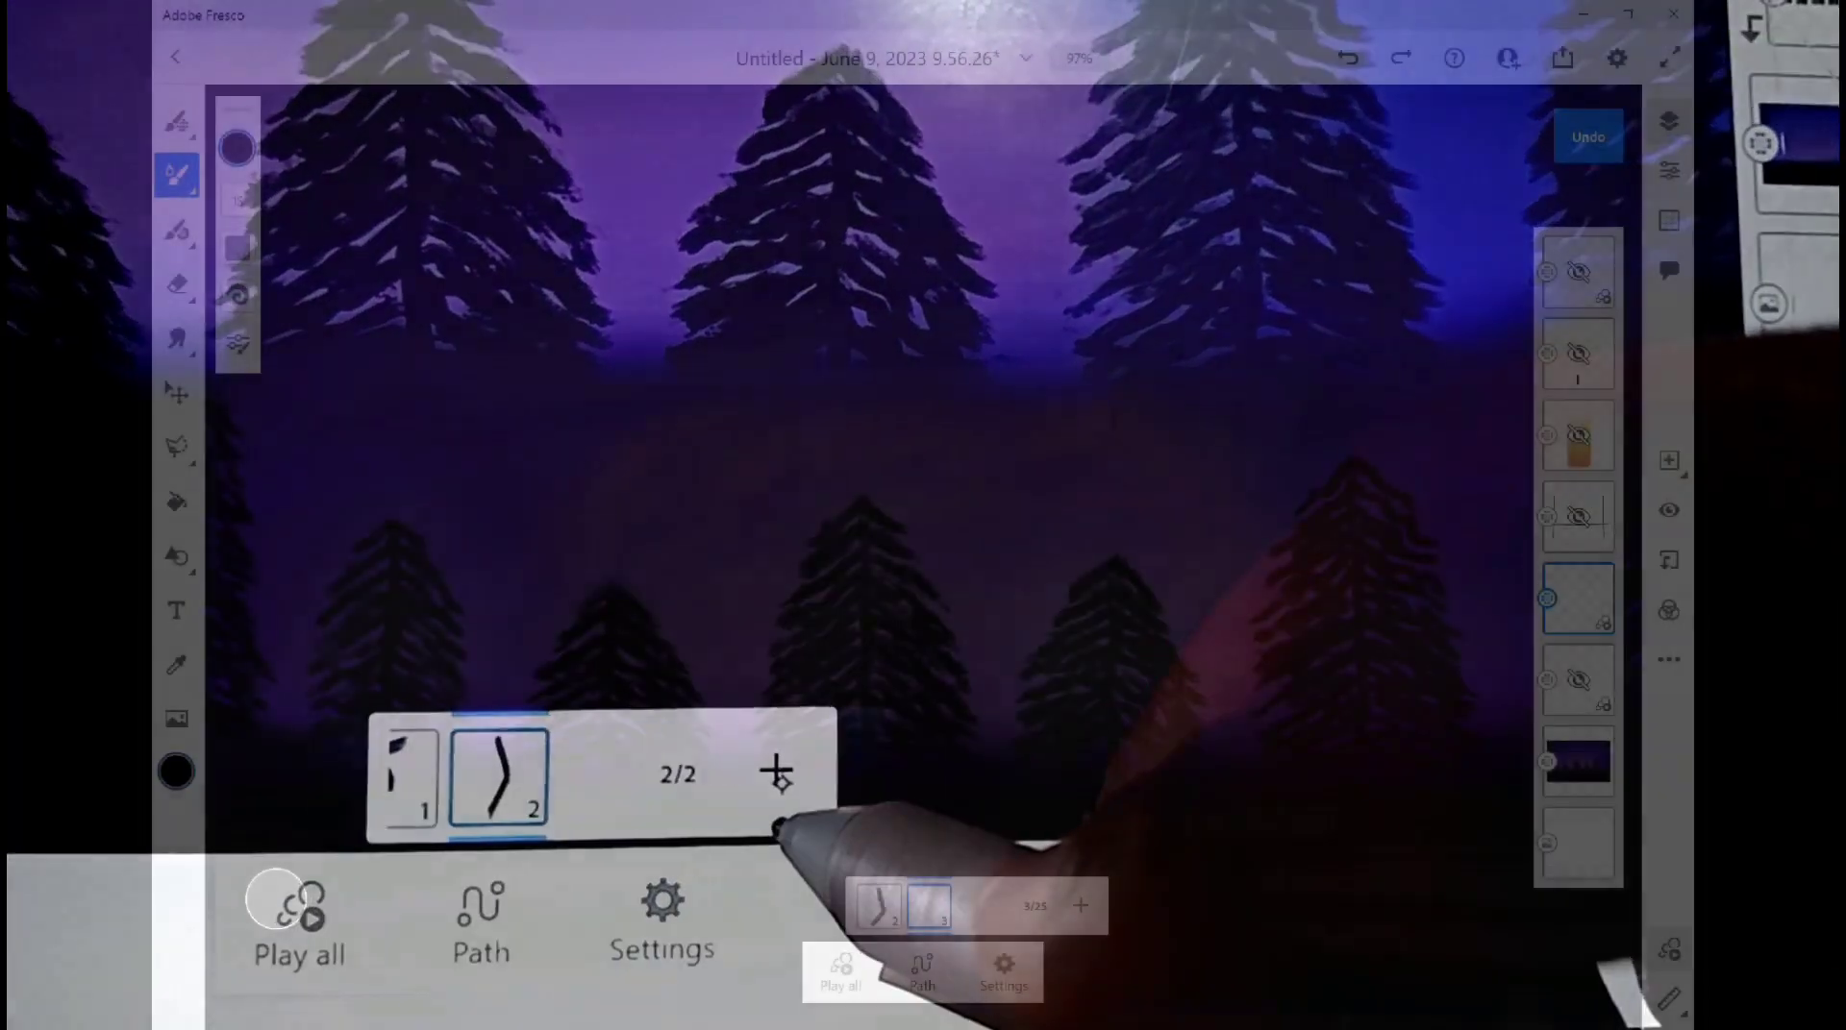
Add a third frame and redraw its small black zigzag bird pose beside the previous pose
click(766, 775)
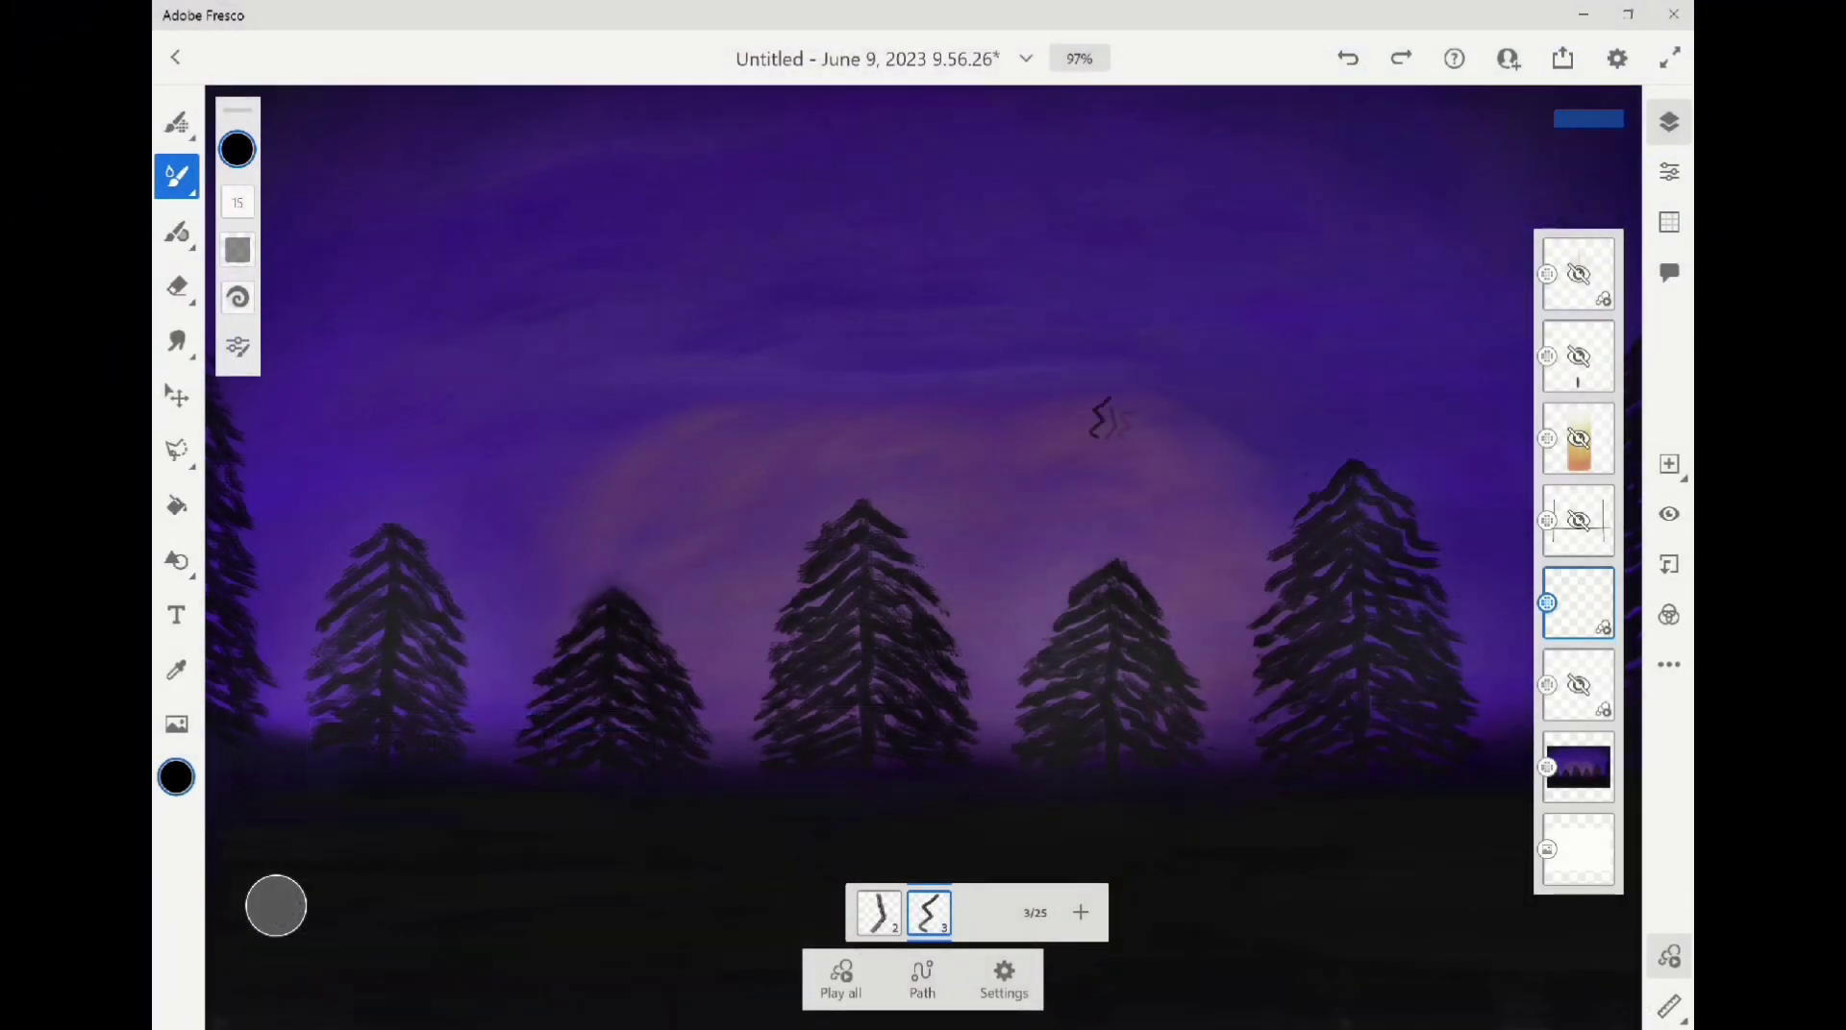
key(ctrl+z)
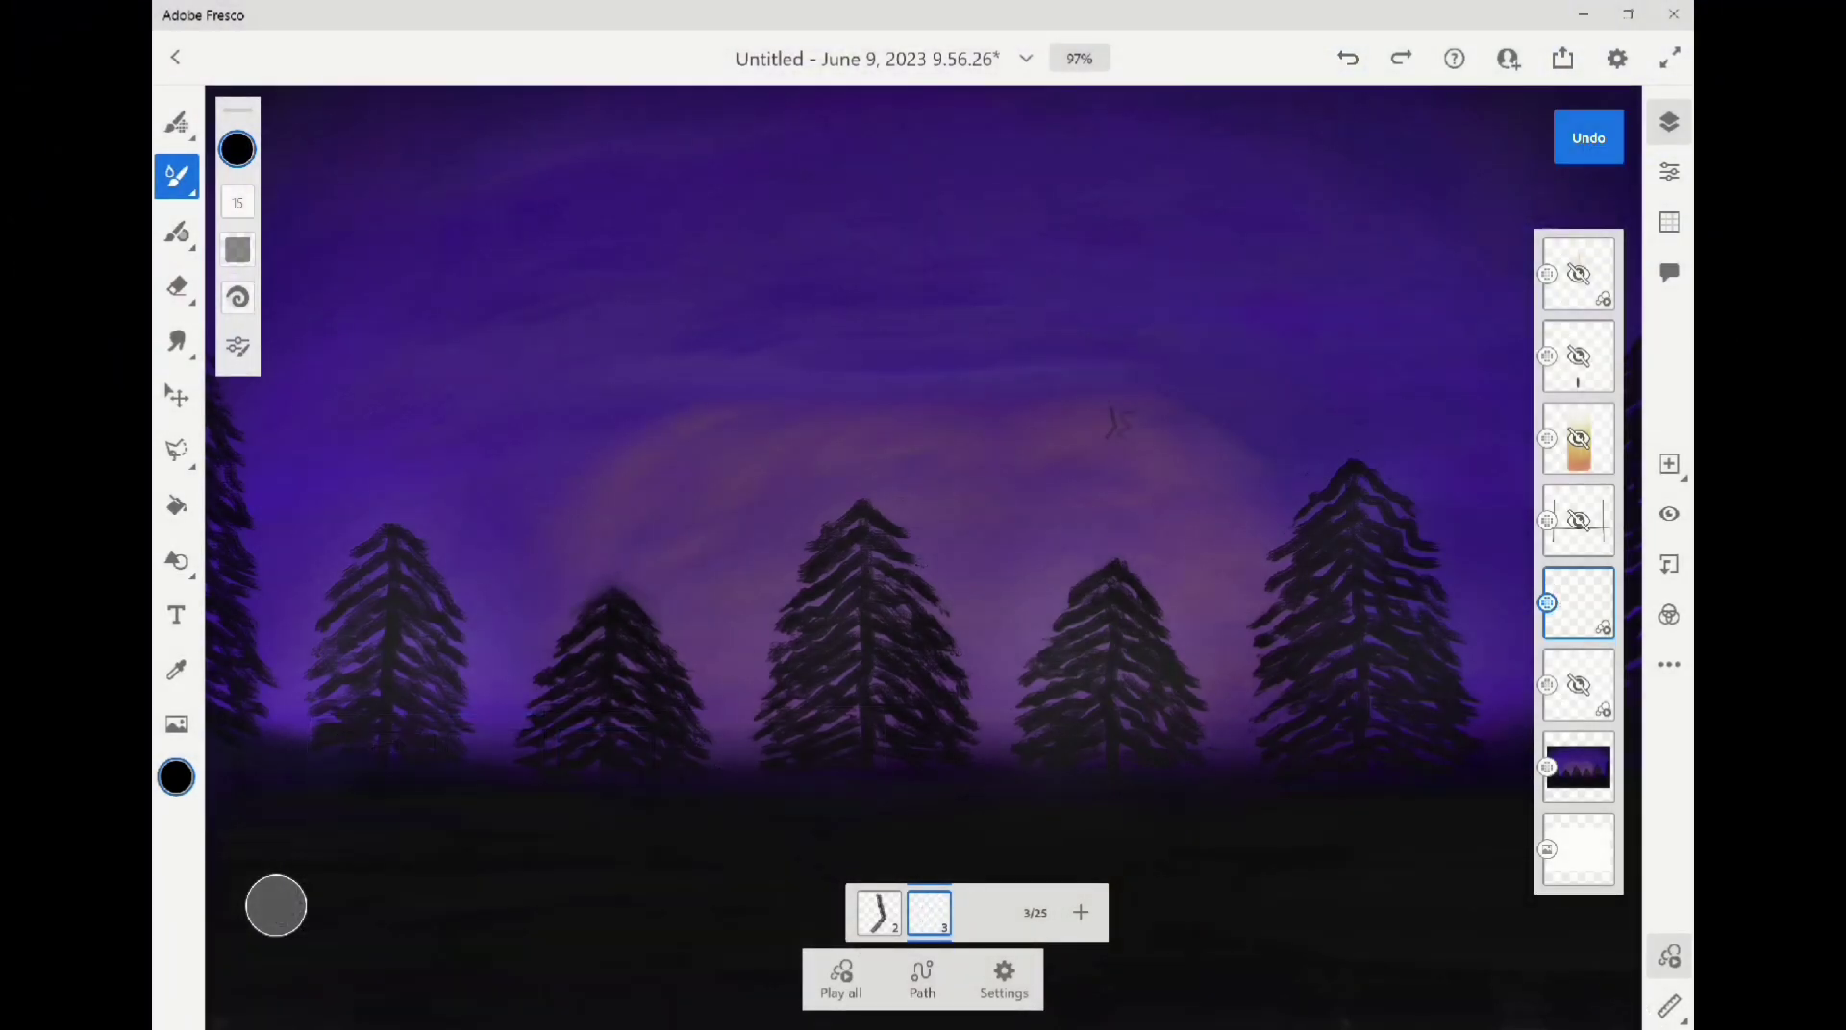
drag(1095, 412, 1106, 403)
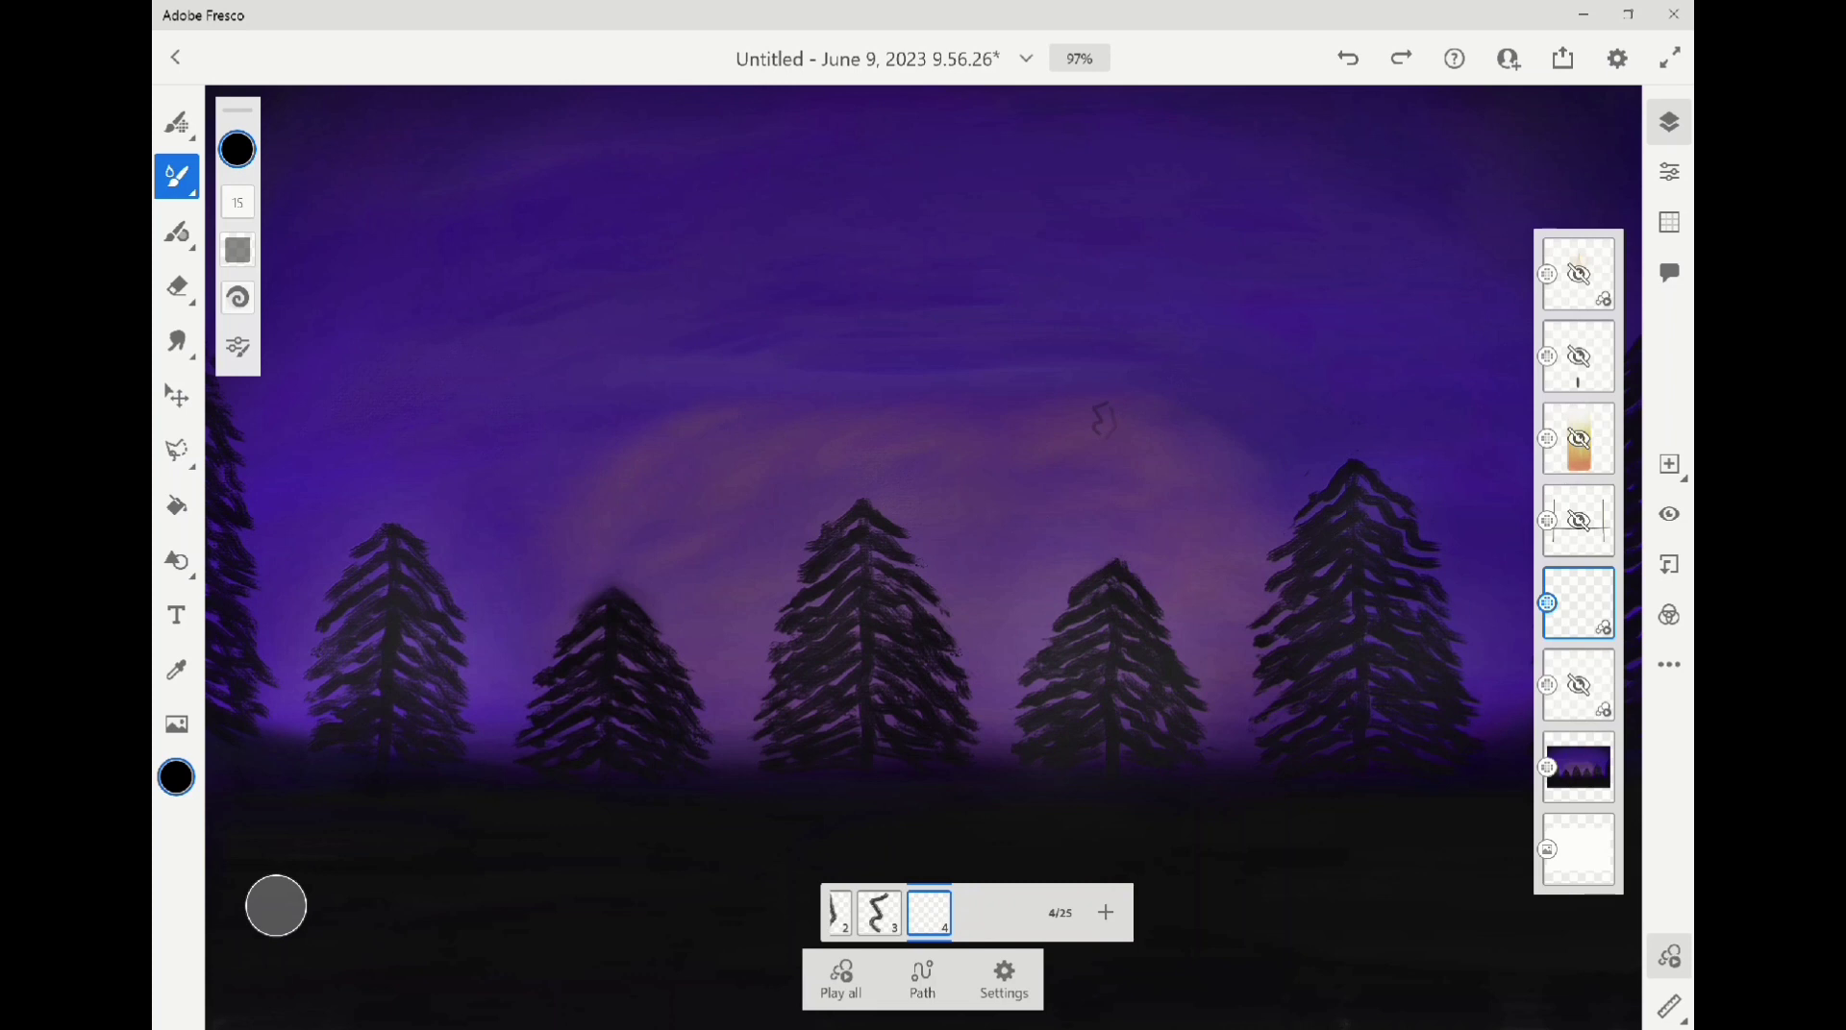
key(space)
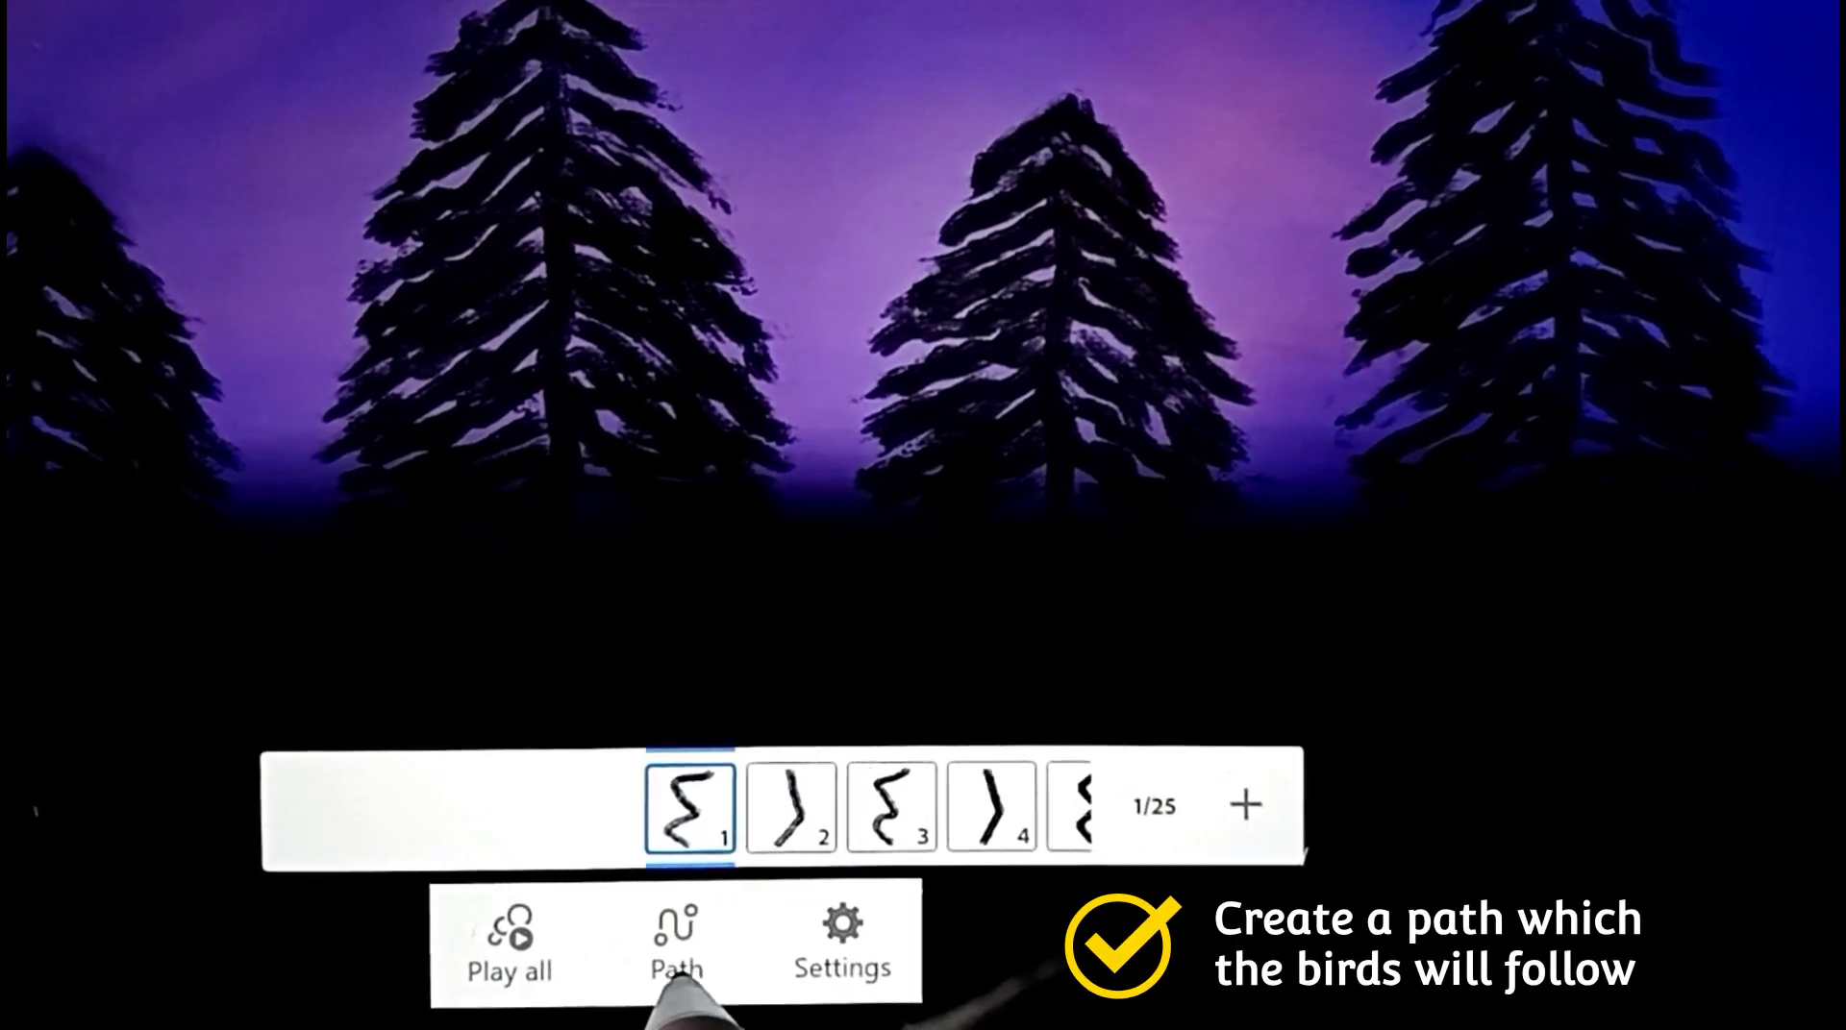
Create a motion path across the sky above the trees for the bird animation to follow
click(684, 951)
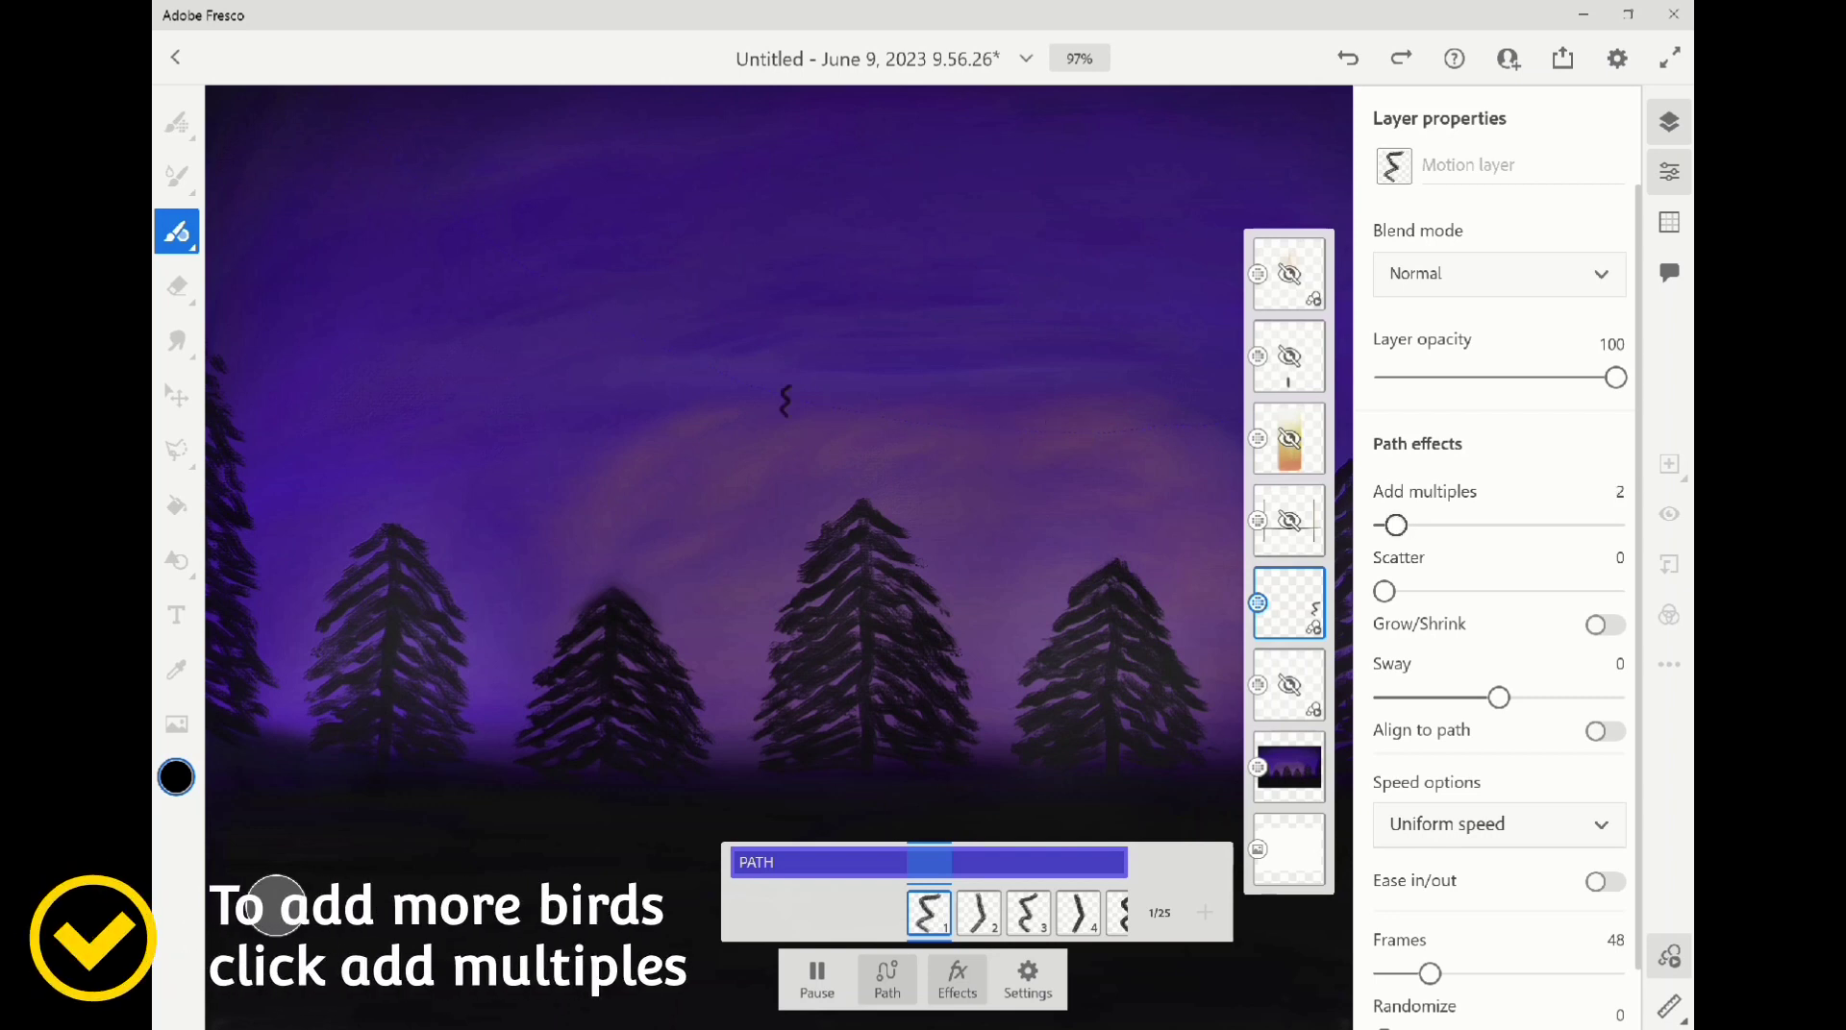
click(1669, 171)
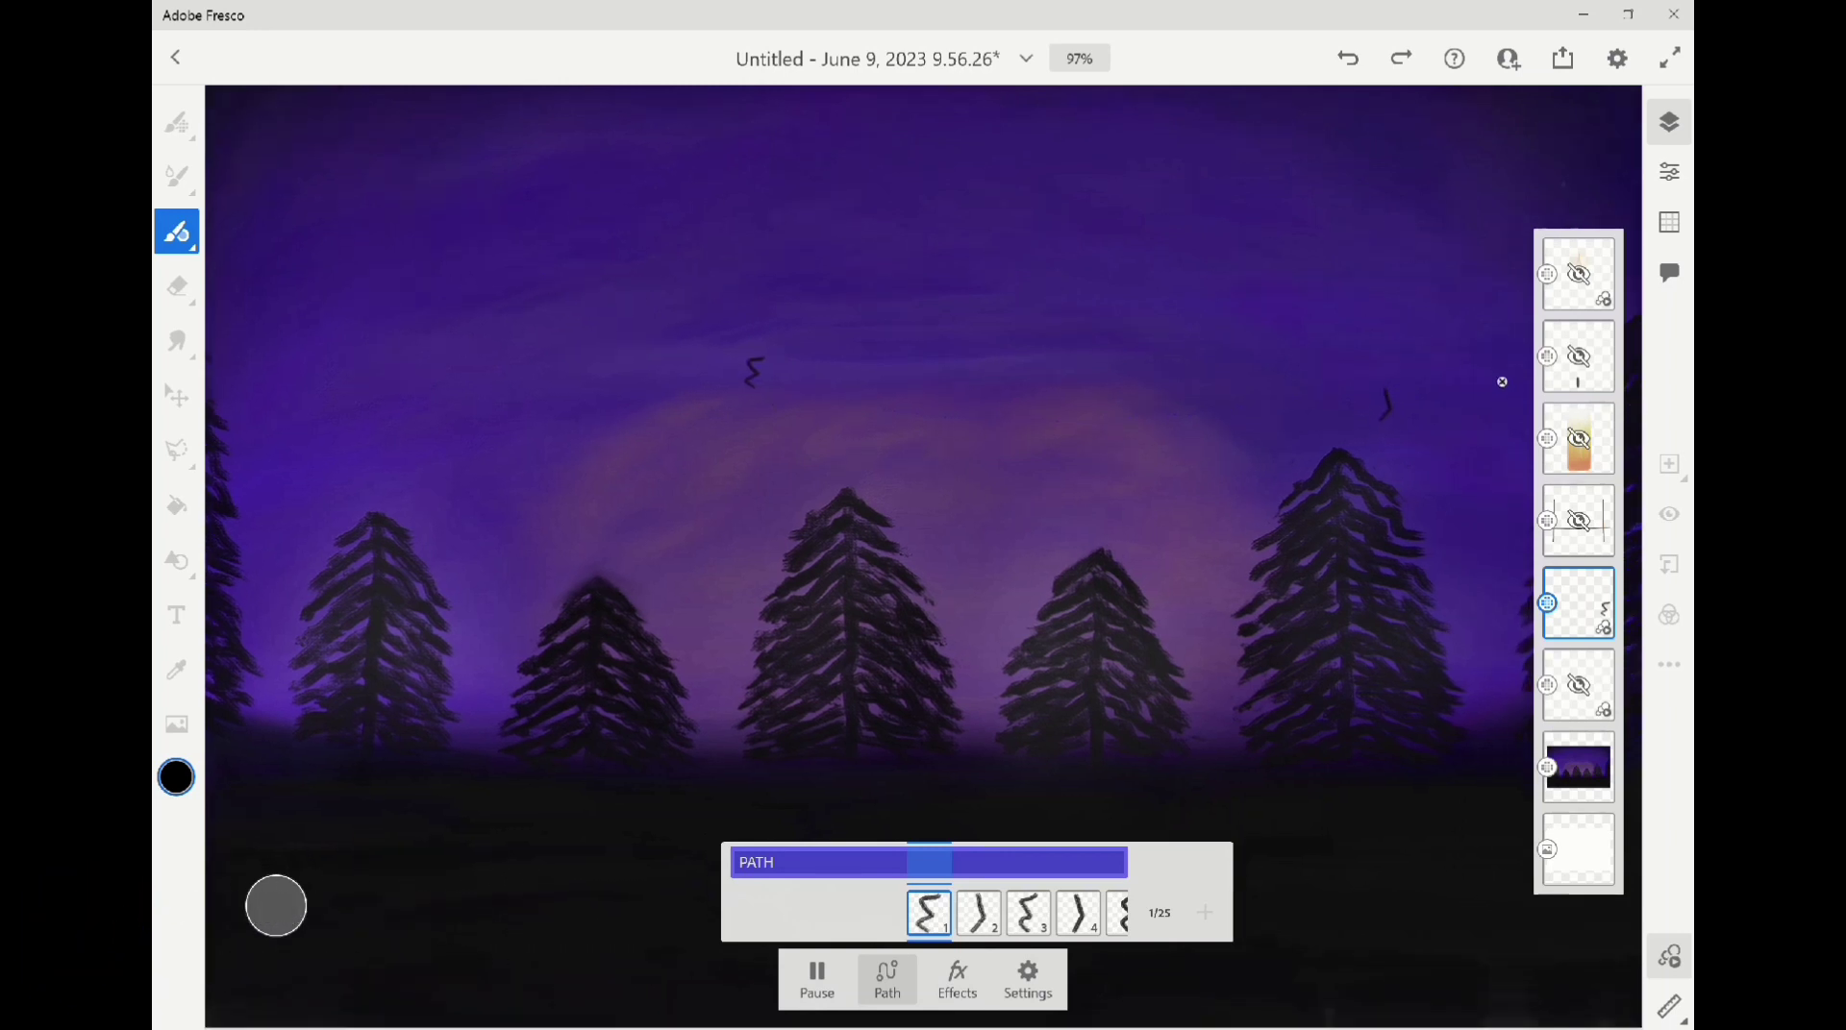
Set the motion path's Add multiples effect to 6 to put more birds in the sky
scroll(1499, 395, down, 1)
scroll(1500, 394, down, 1)
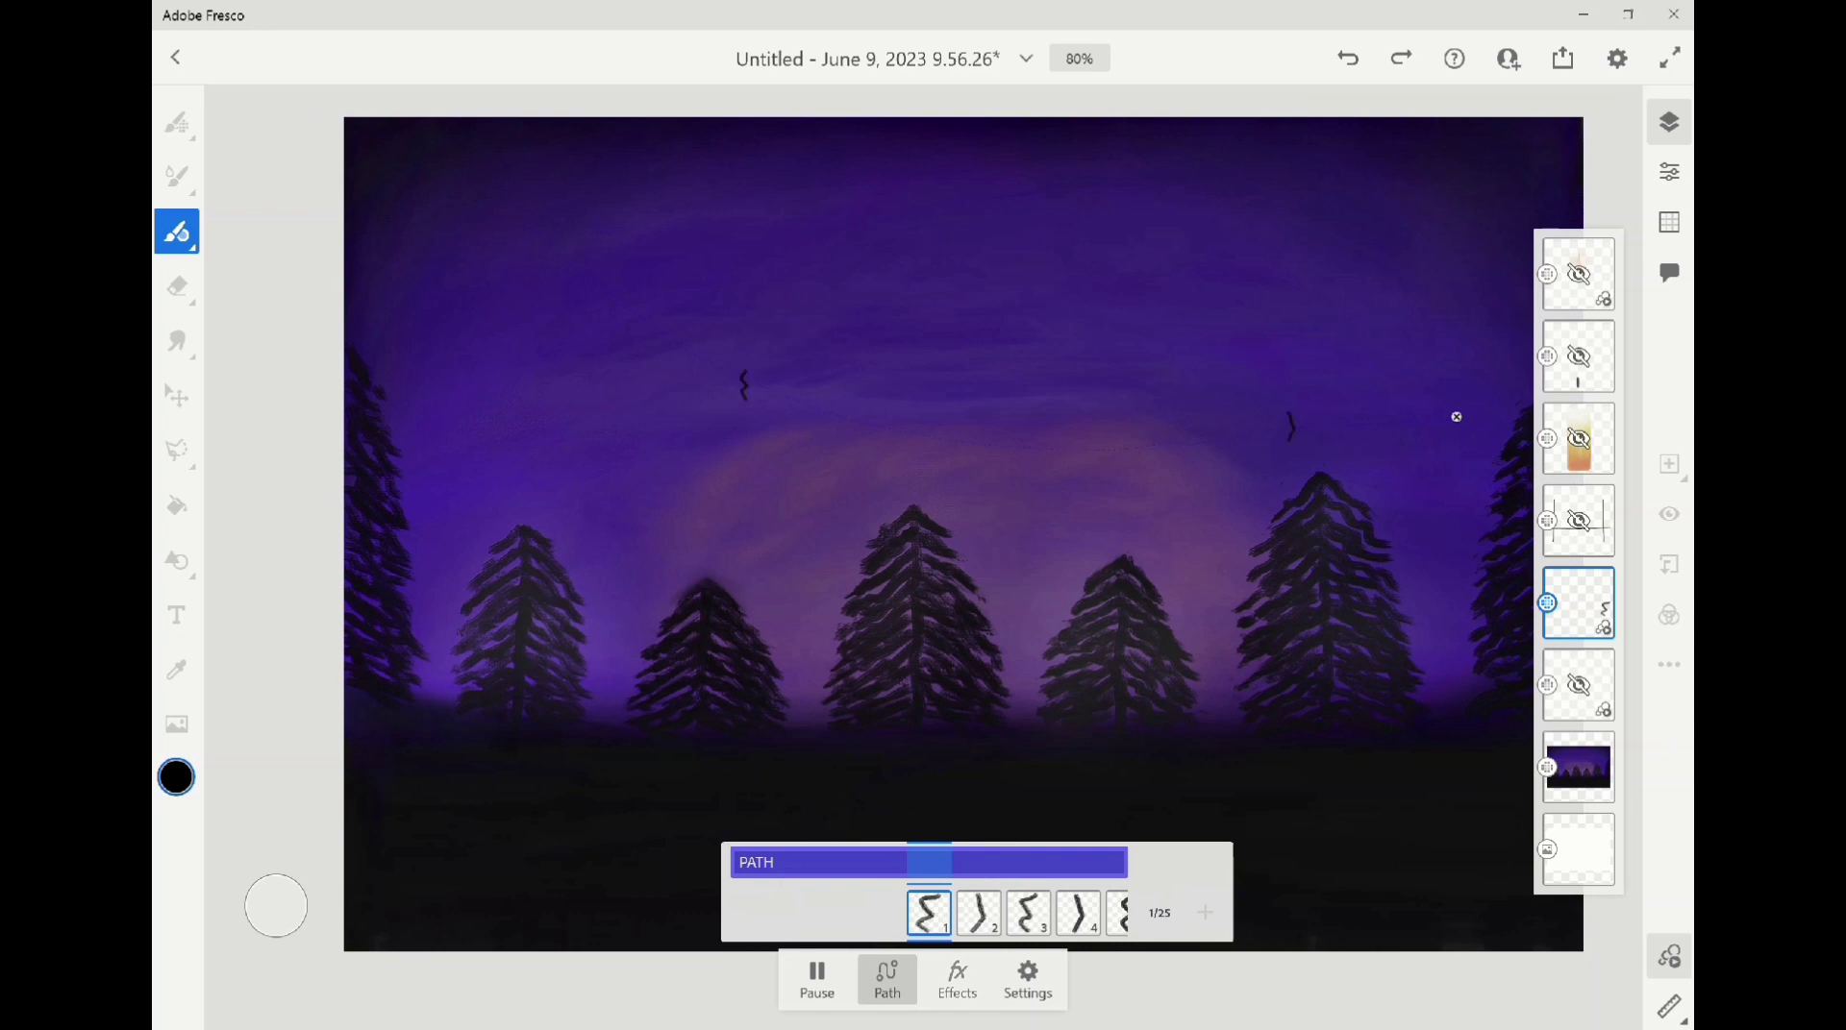
click(1668, 171)
drag(1396, 525, 1444, 525)
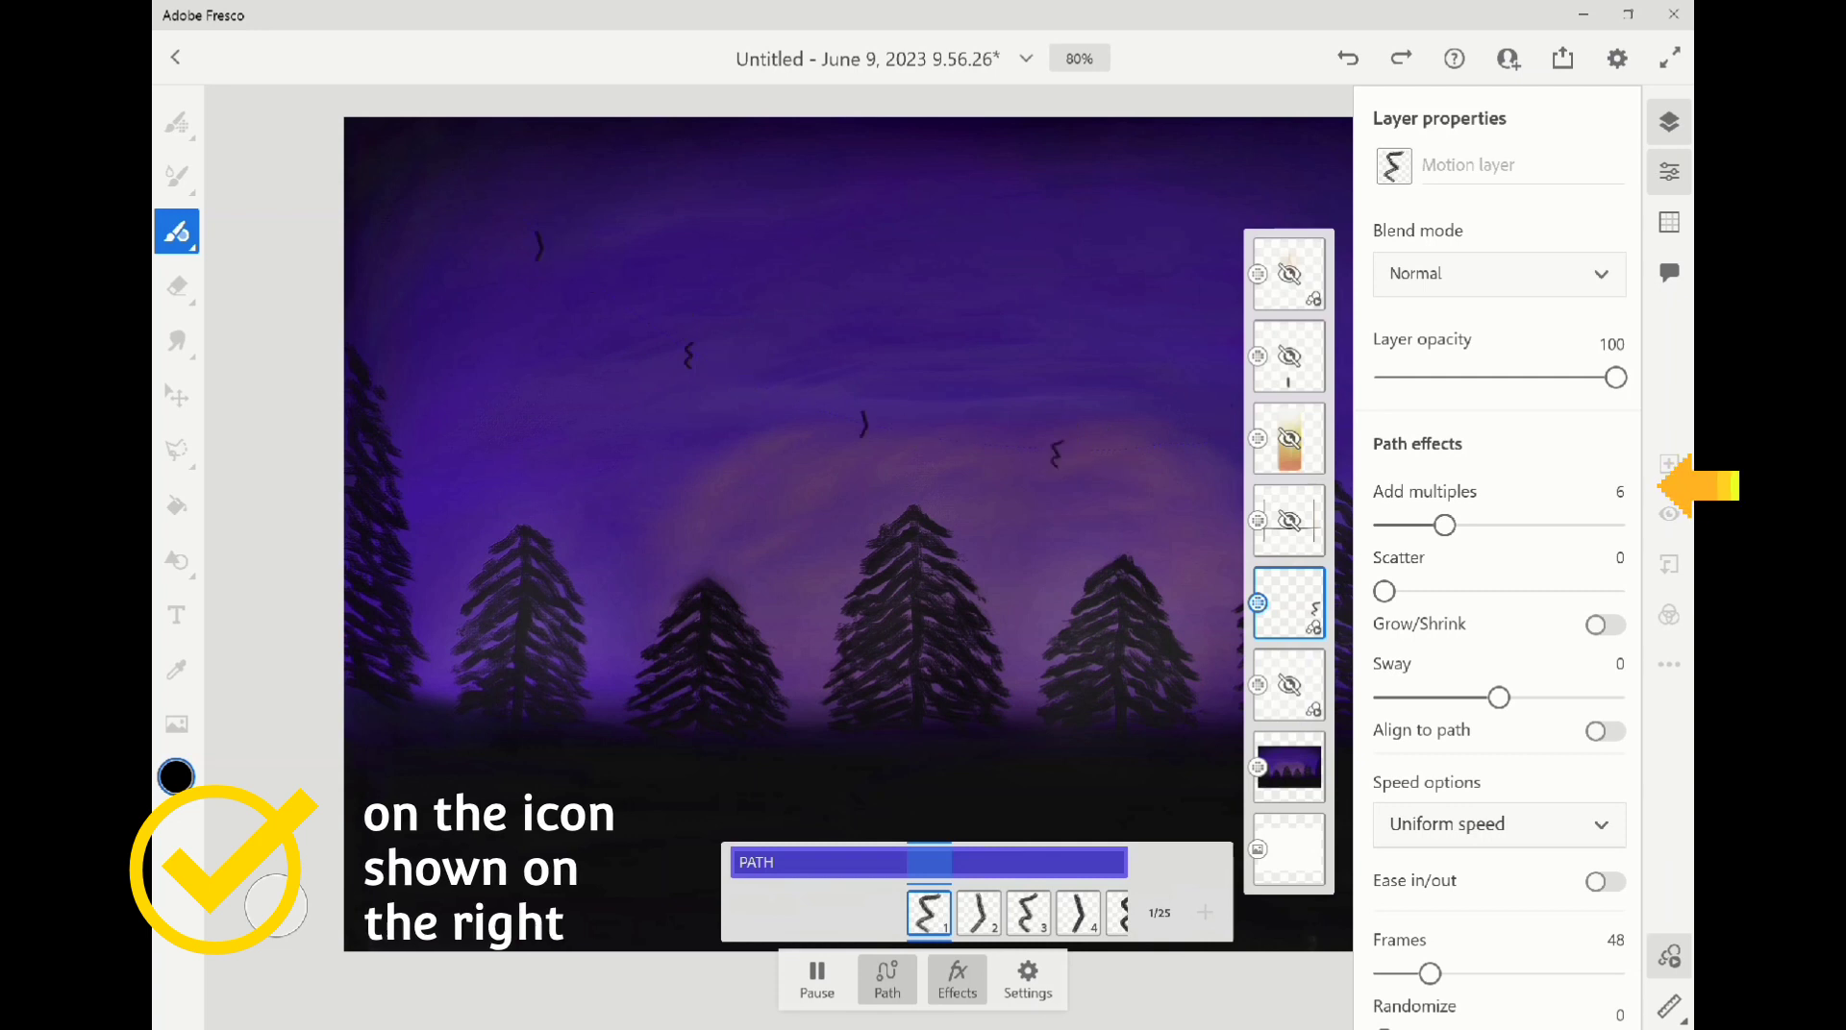
click(1668, 171)
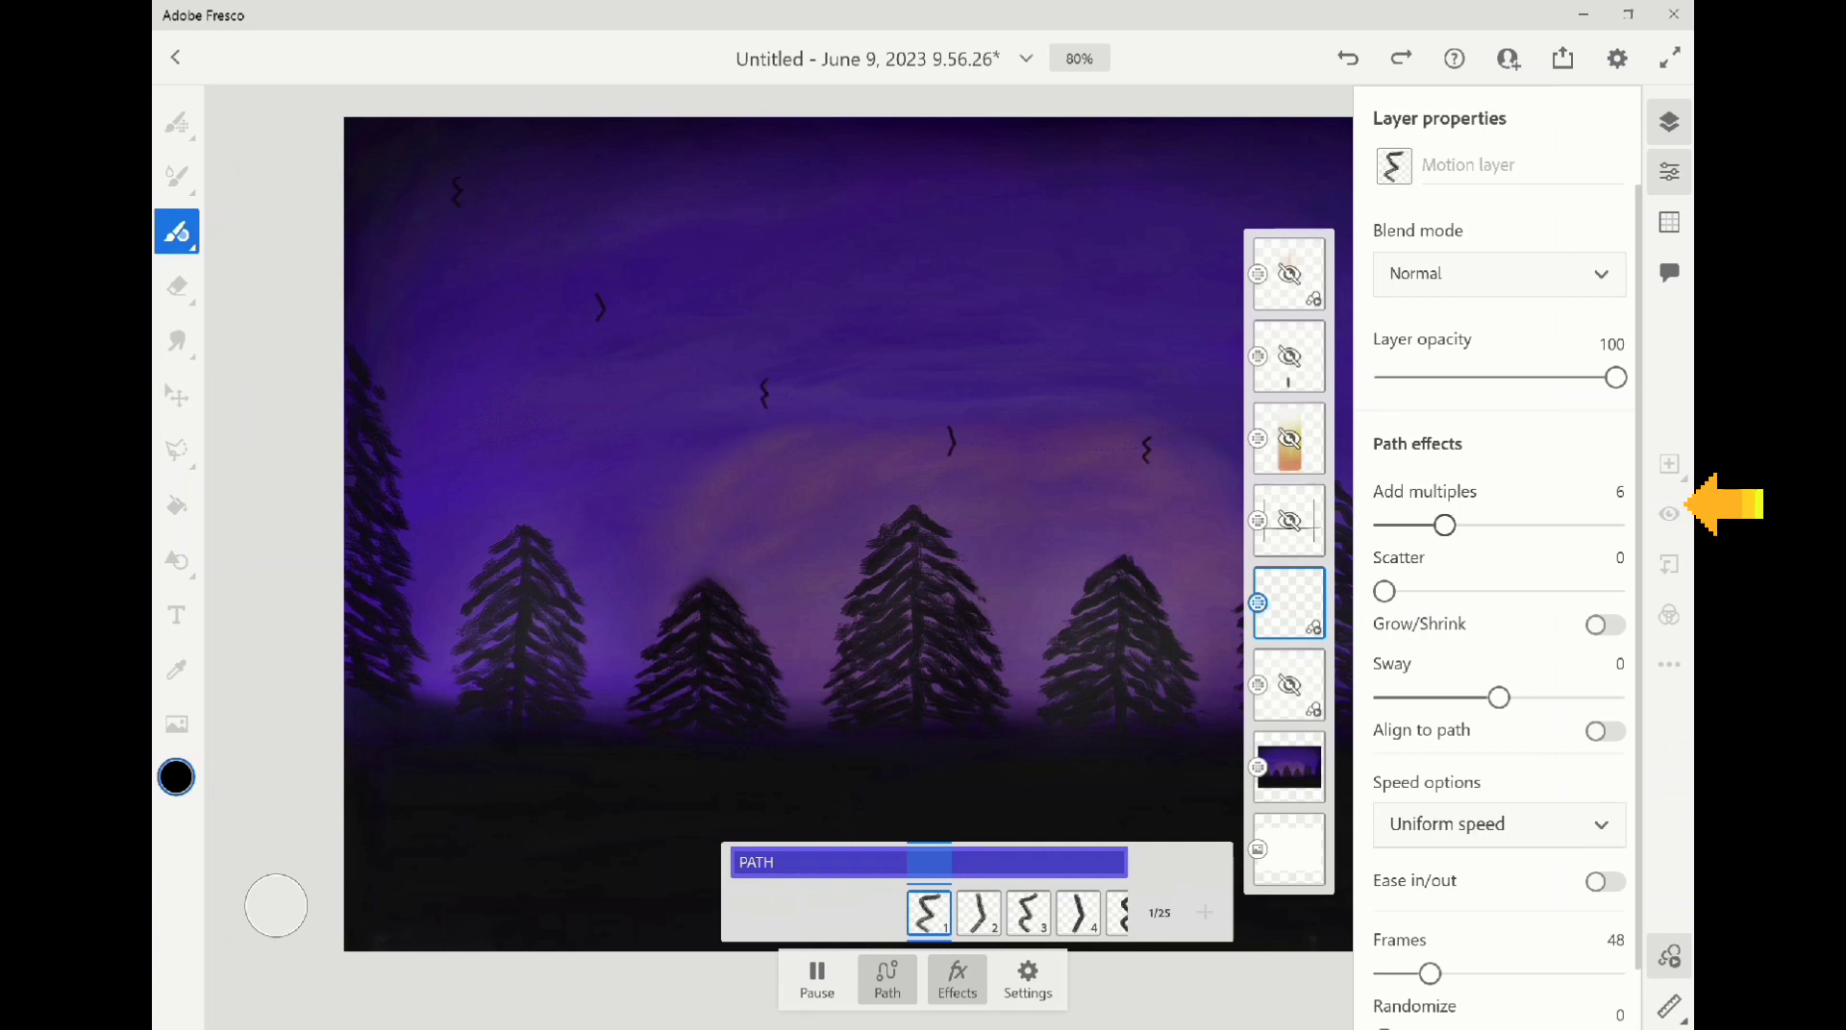
Set the motion path's Add multiples to 2 and its Scatter to 73
drag(1444, 525, 1410, 525)
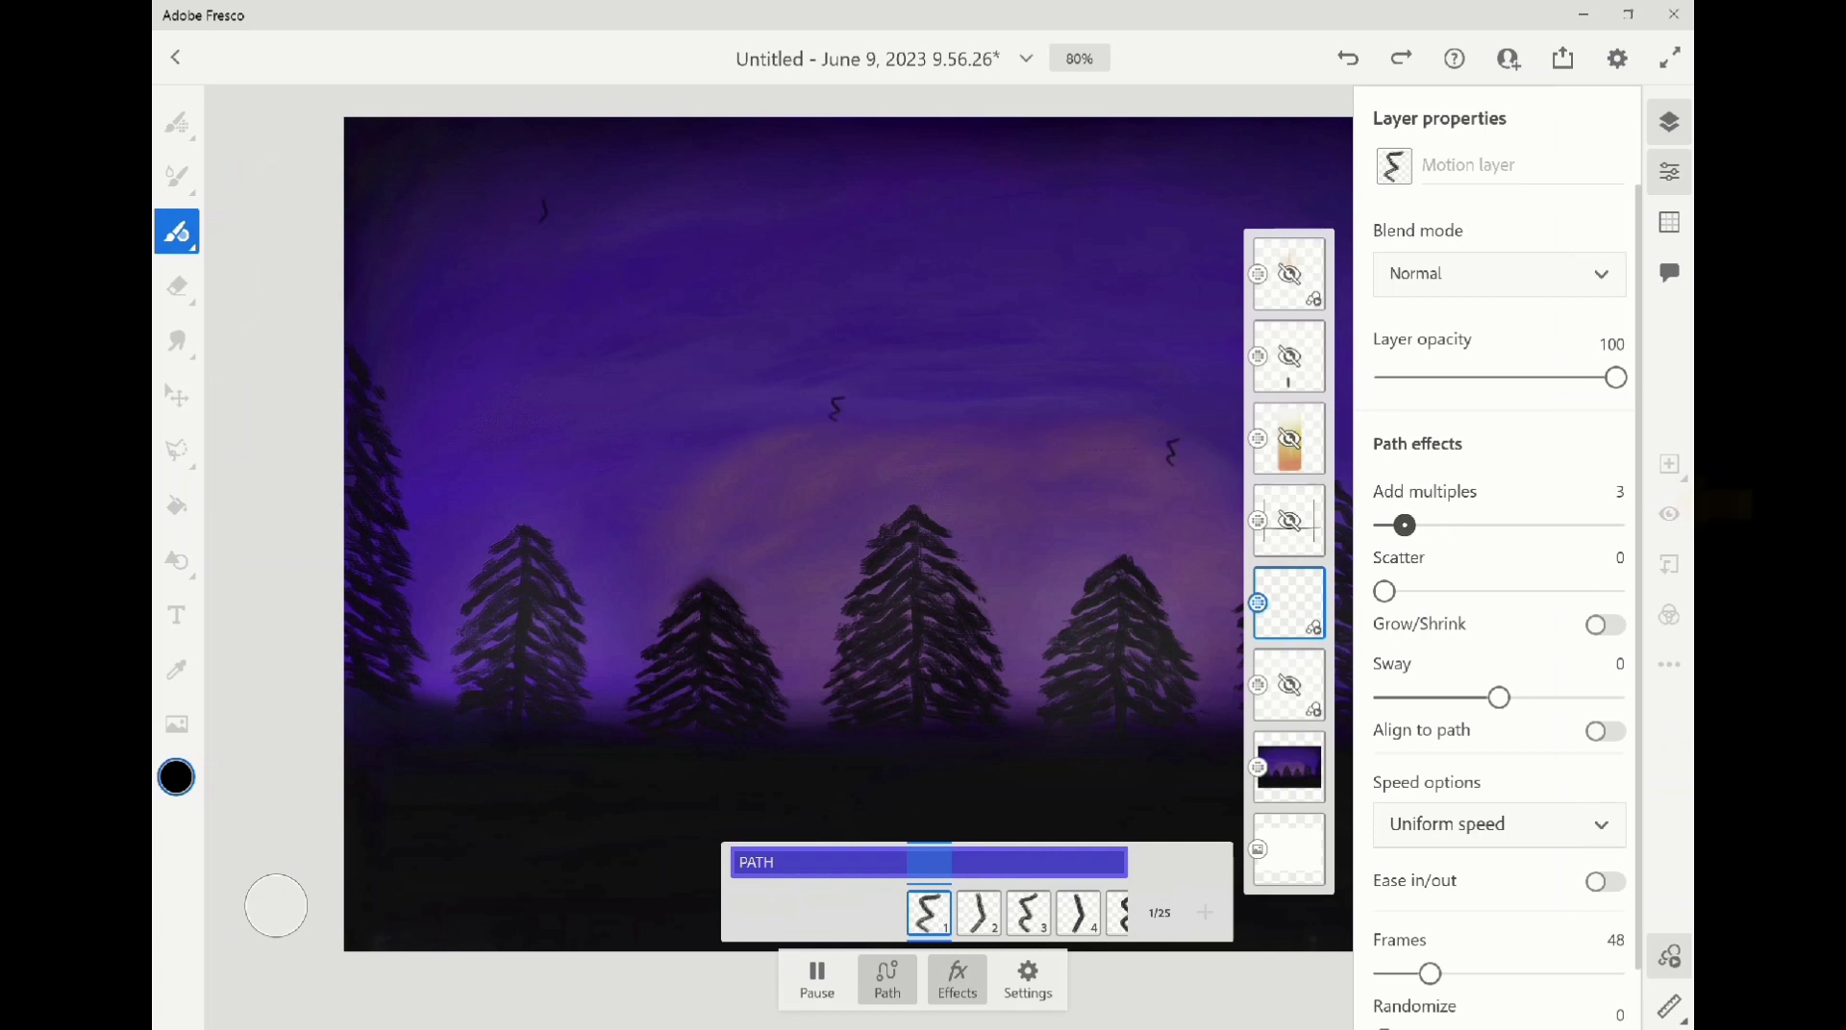
drag(1384, 591, 1550, 591)
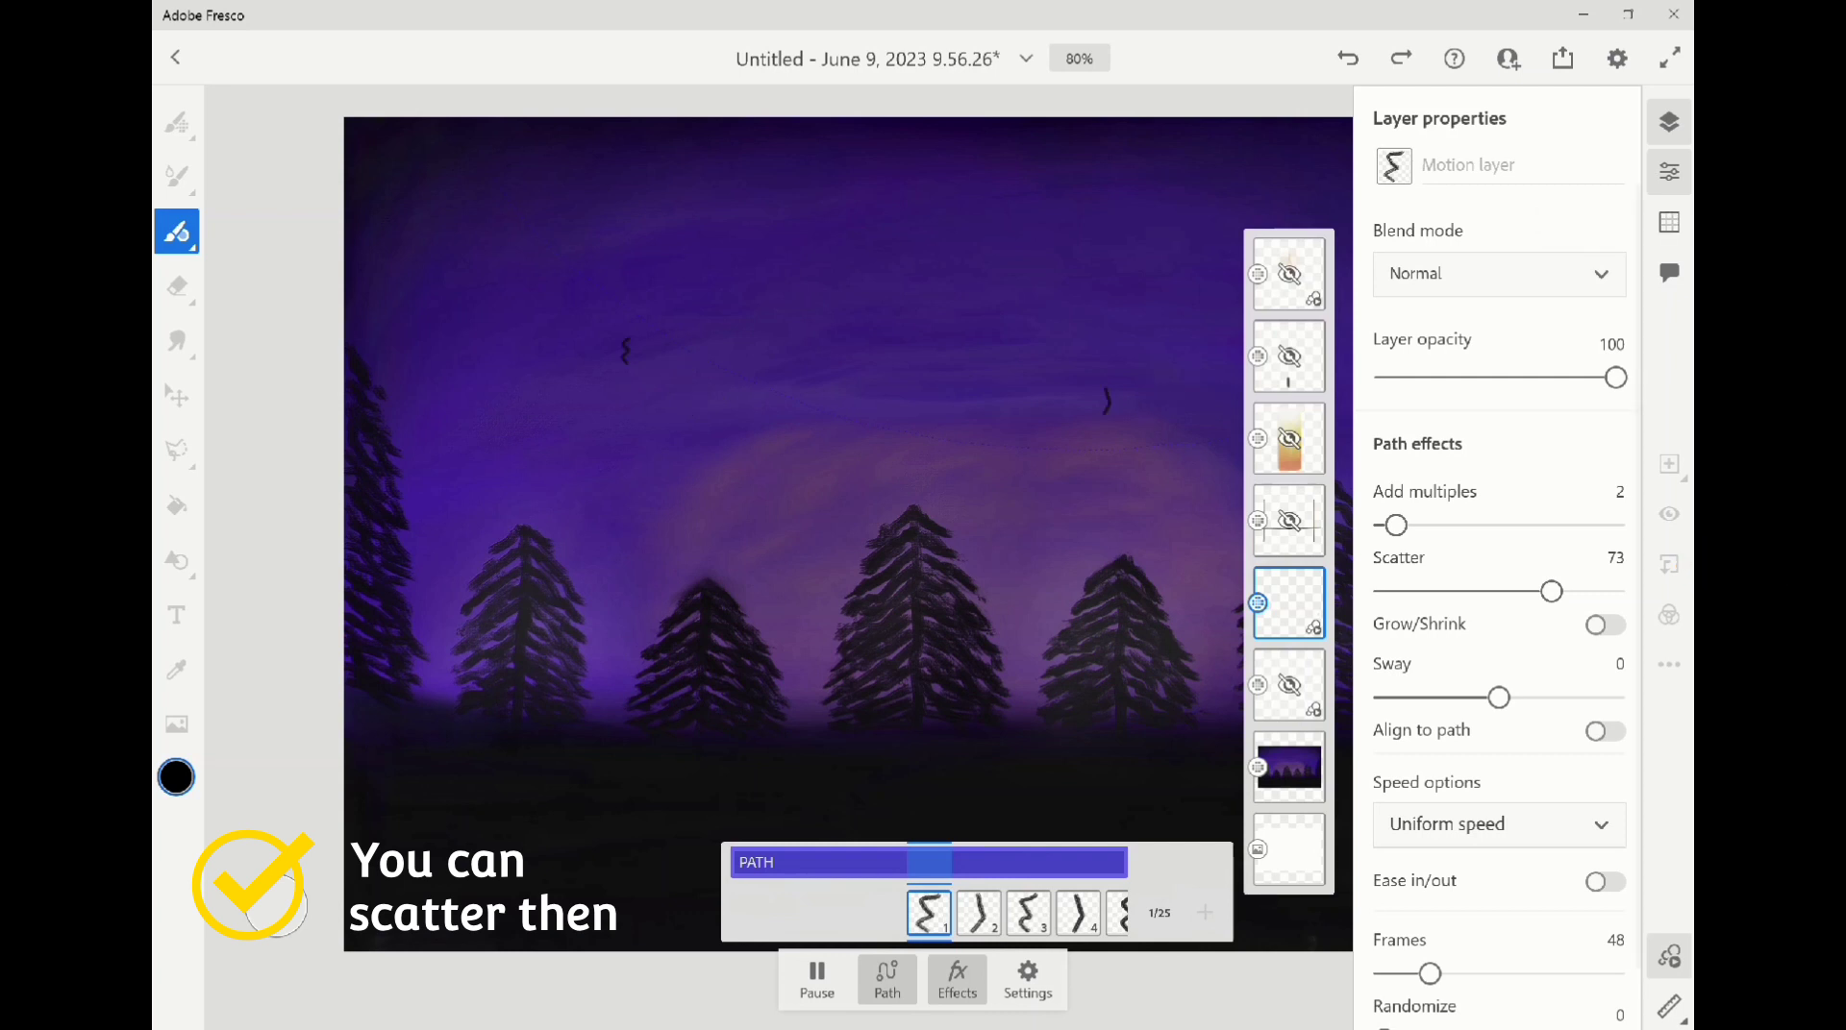
Set the bird motion path's Frames to 20, Randomize to 38 and Add multiples to 2
click(1668, 172)
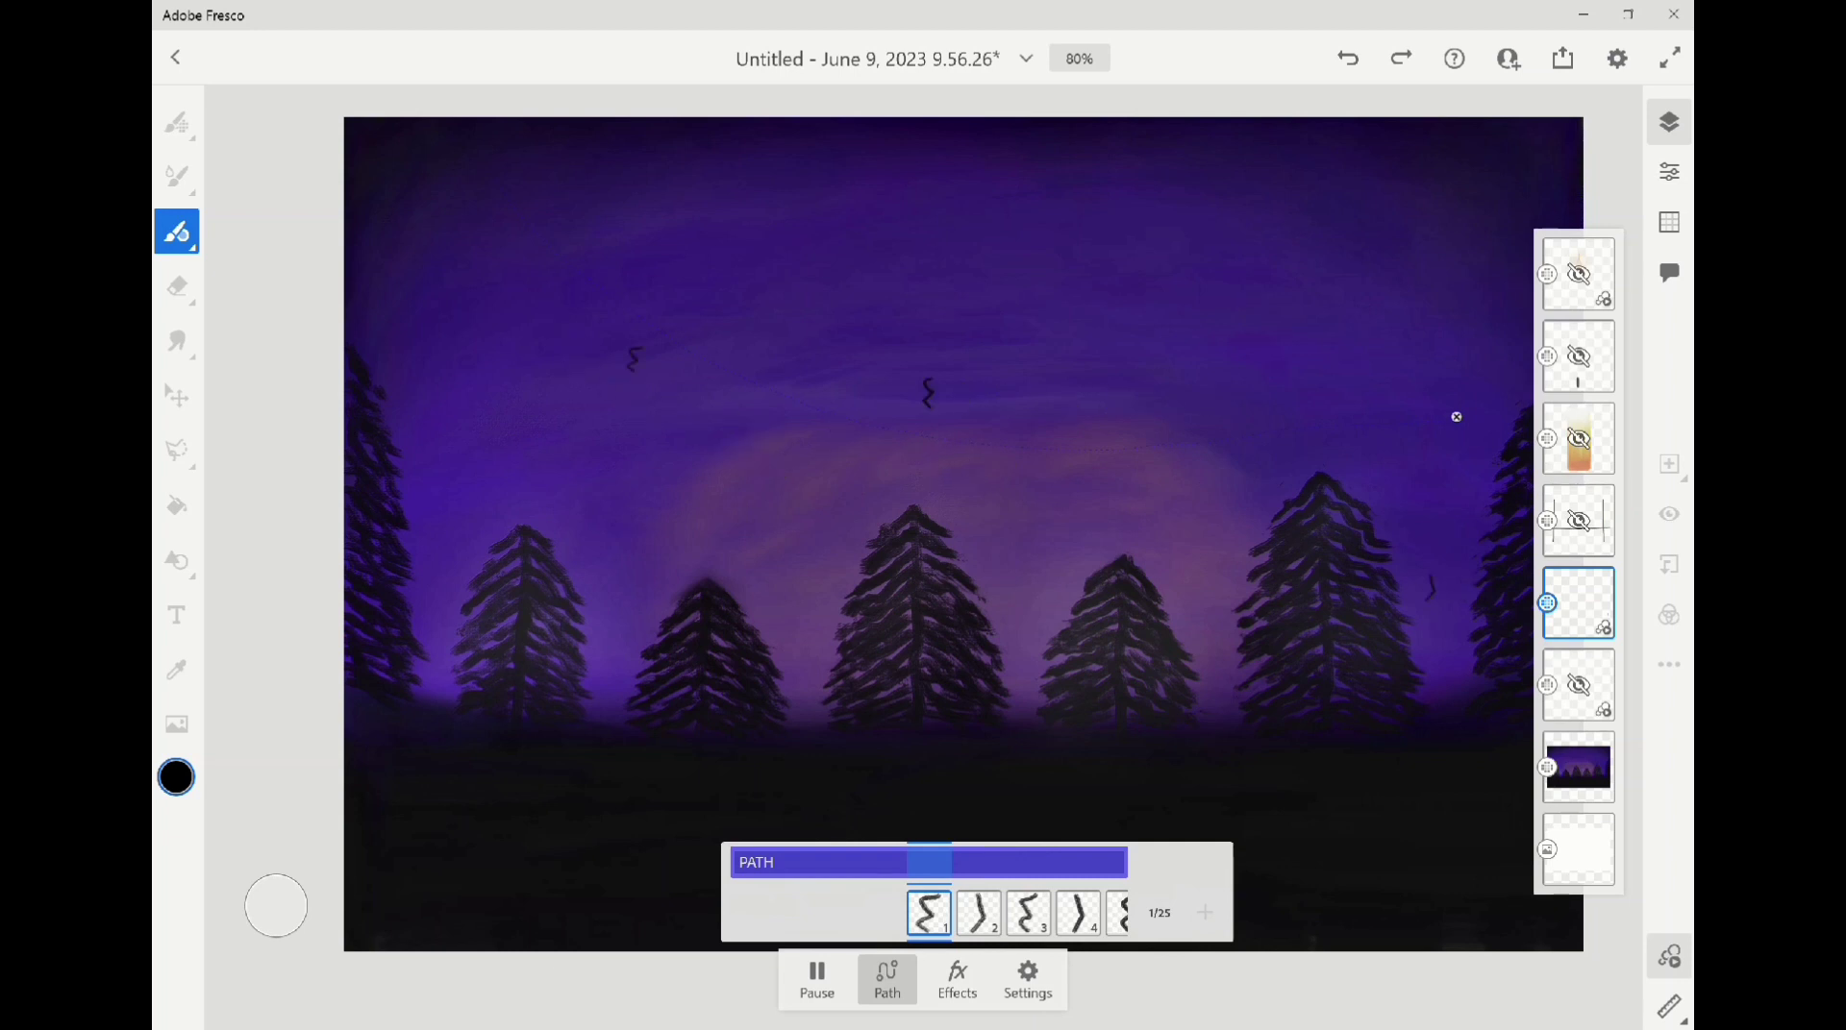
click(1669, 171)
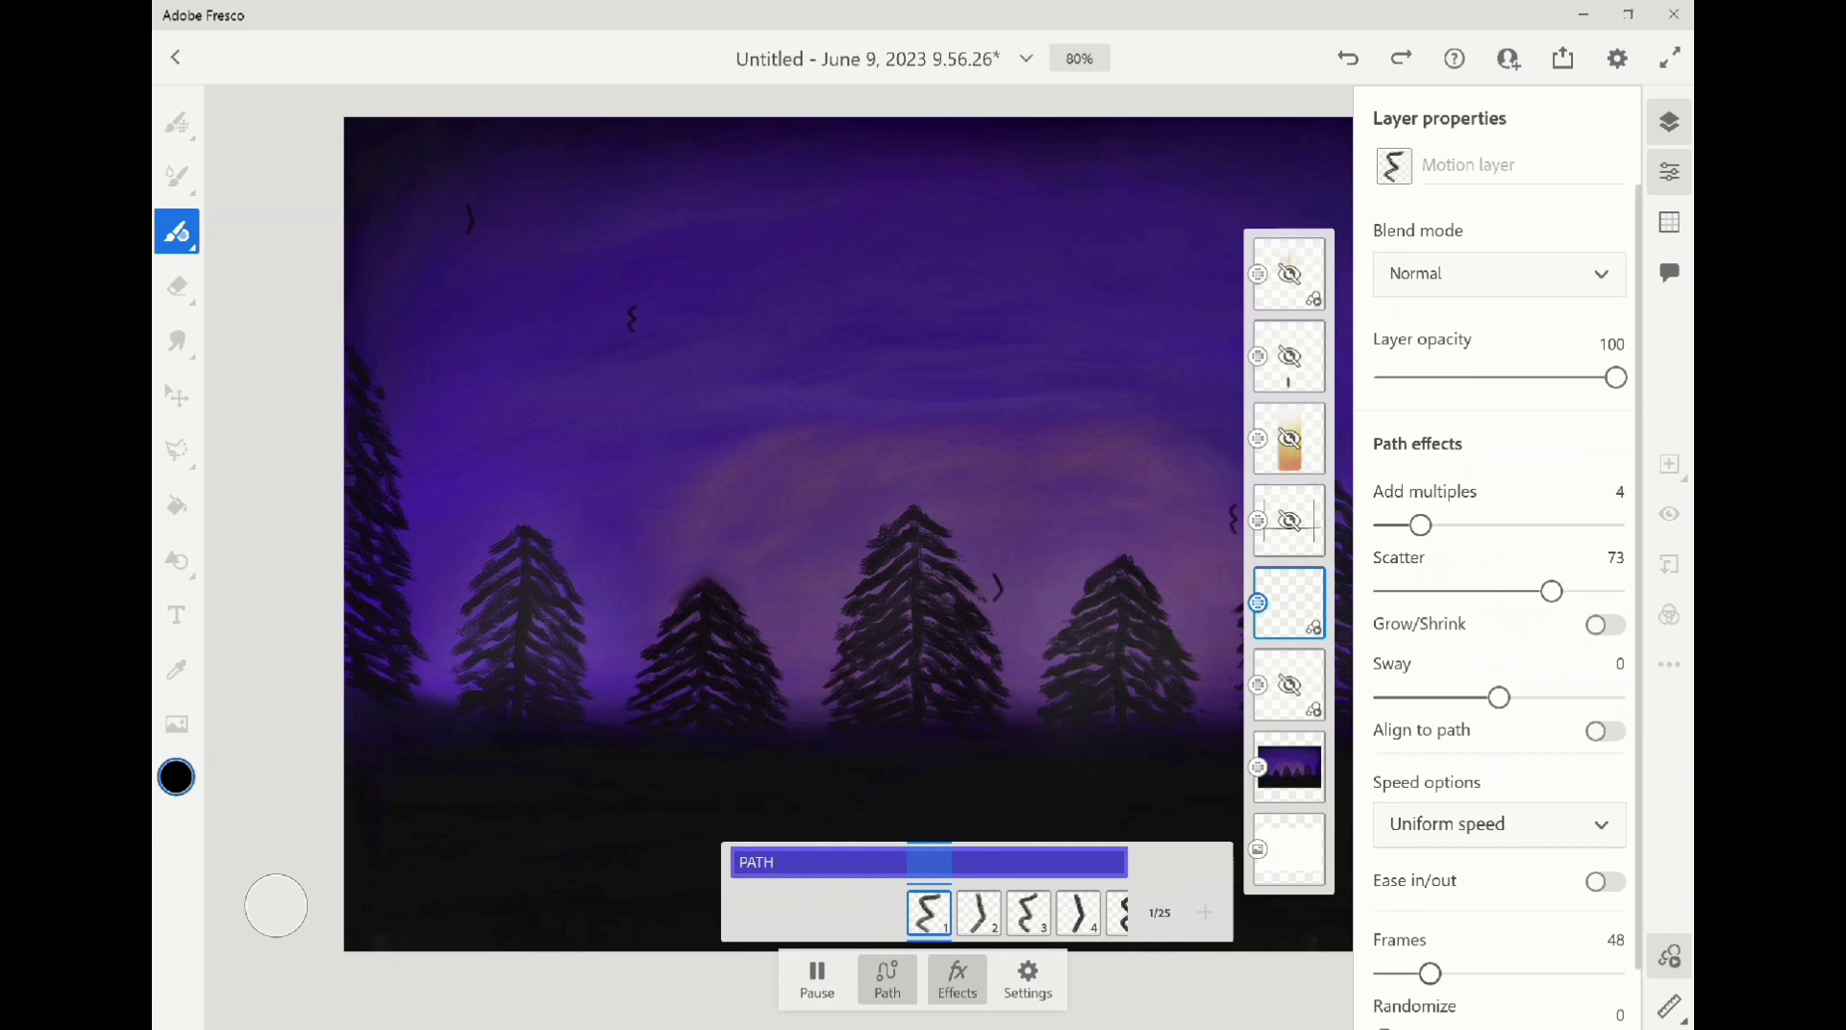
drag(1429, 973, 1394, 974)
drag(1577, 1028, 1525, 1028)
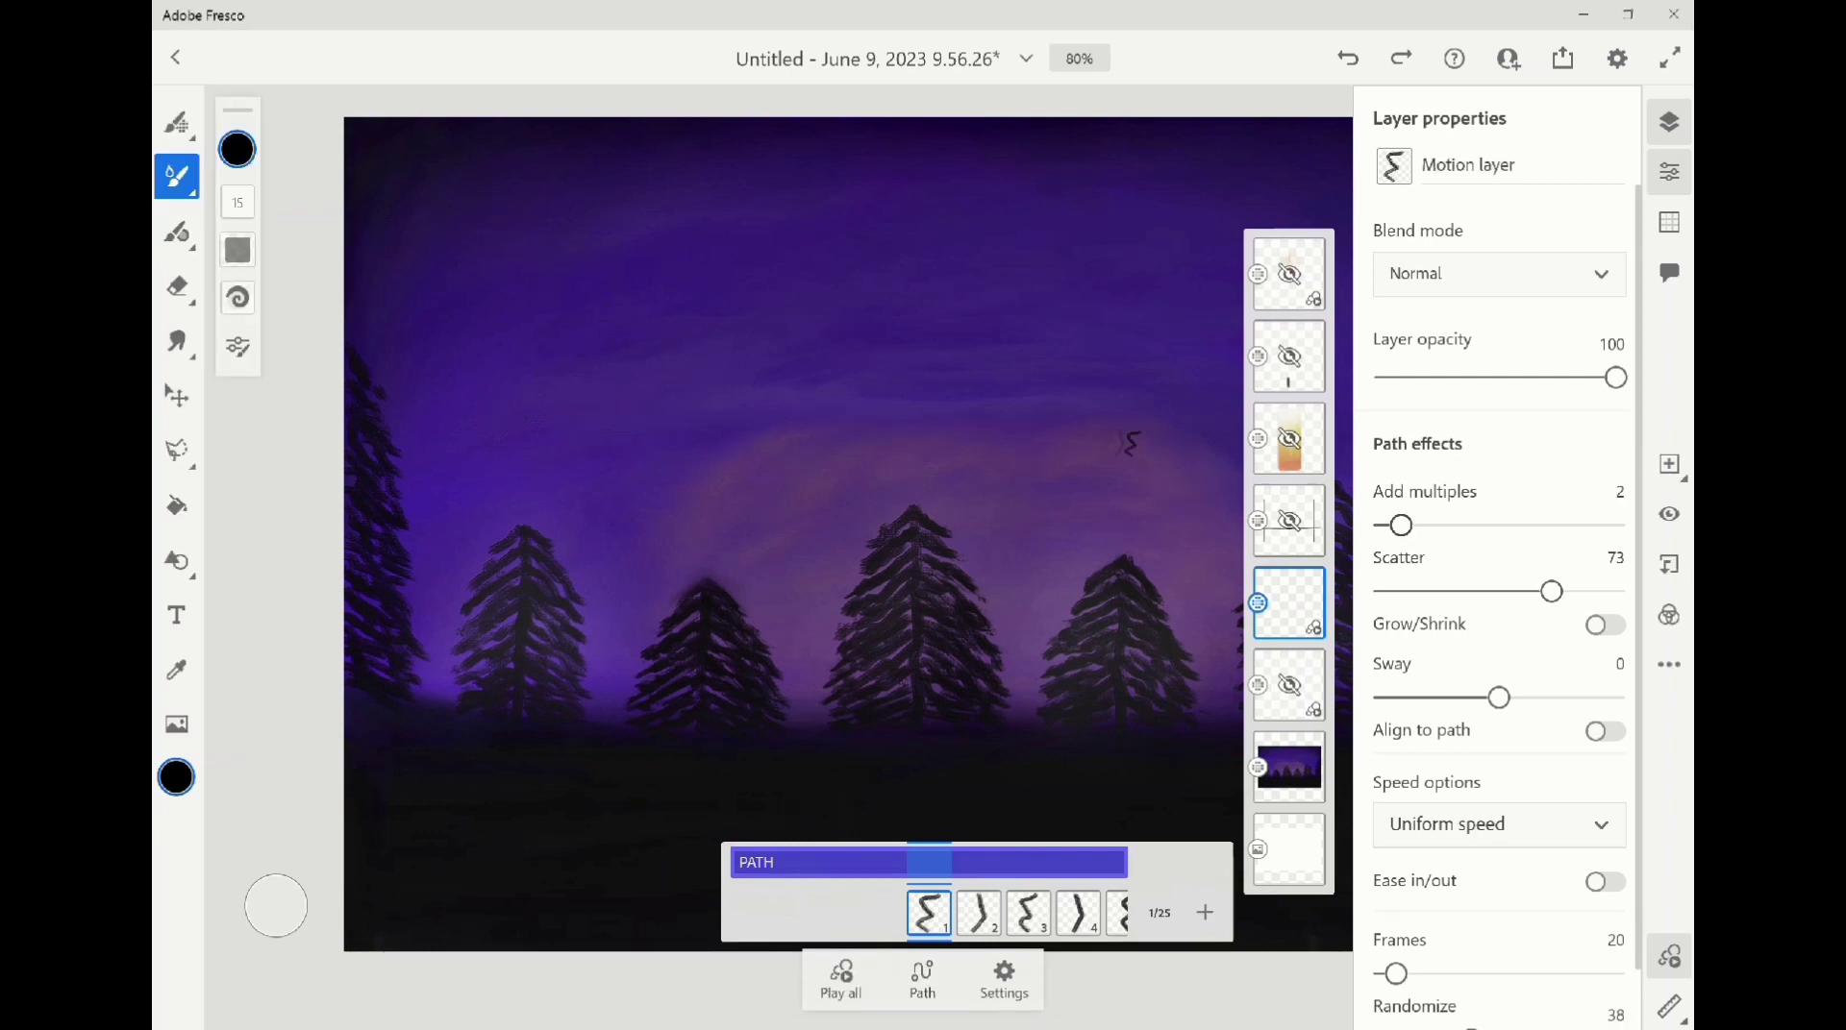
key(space)
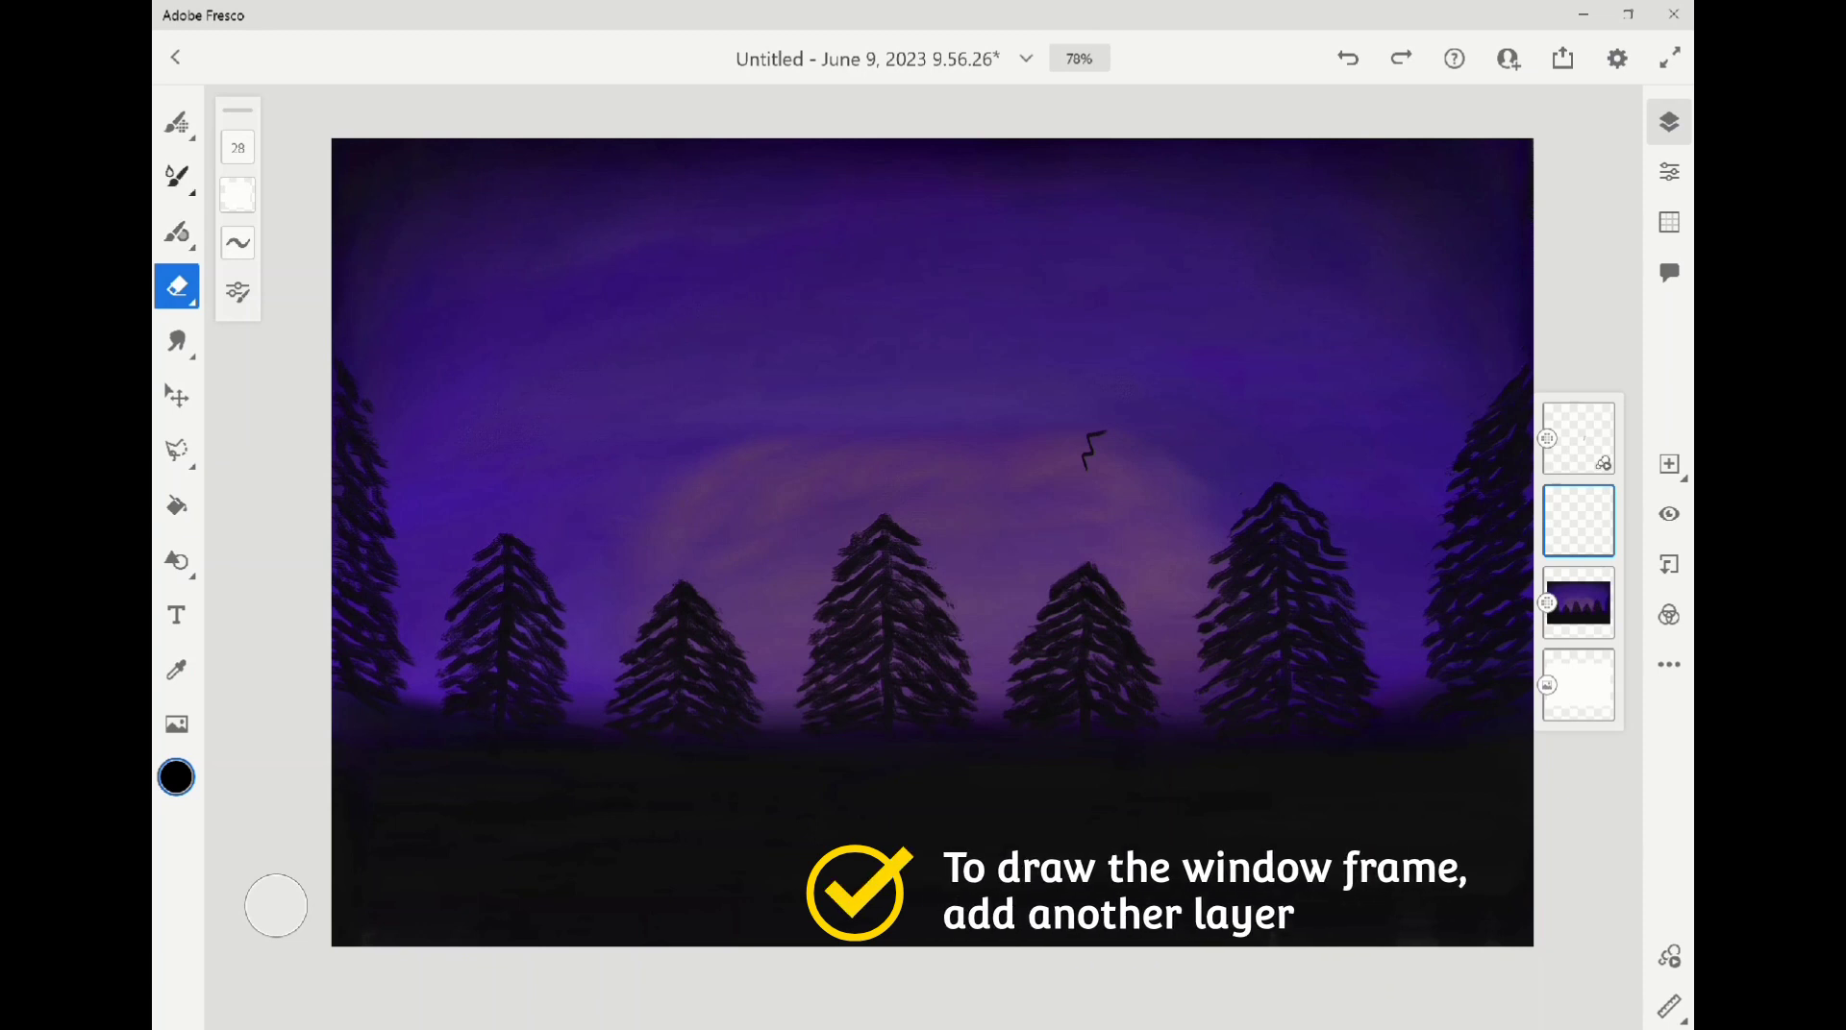
Choose the Oilpaint chunky live brush in black and set its size to 85
key(b)
click(175, 175)
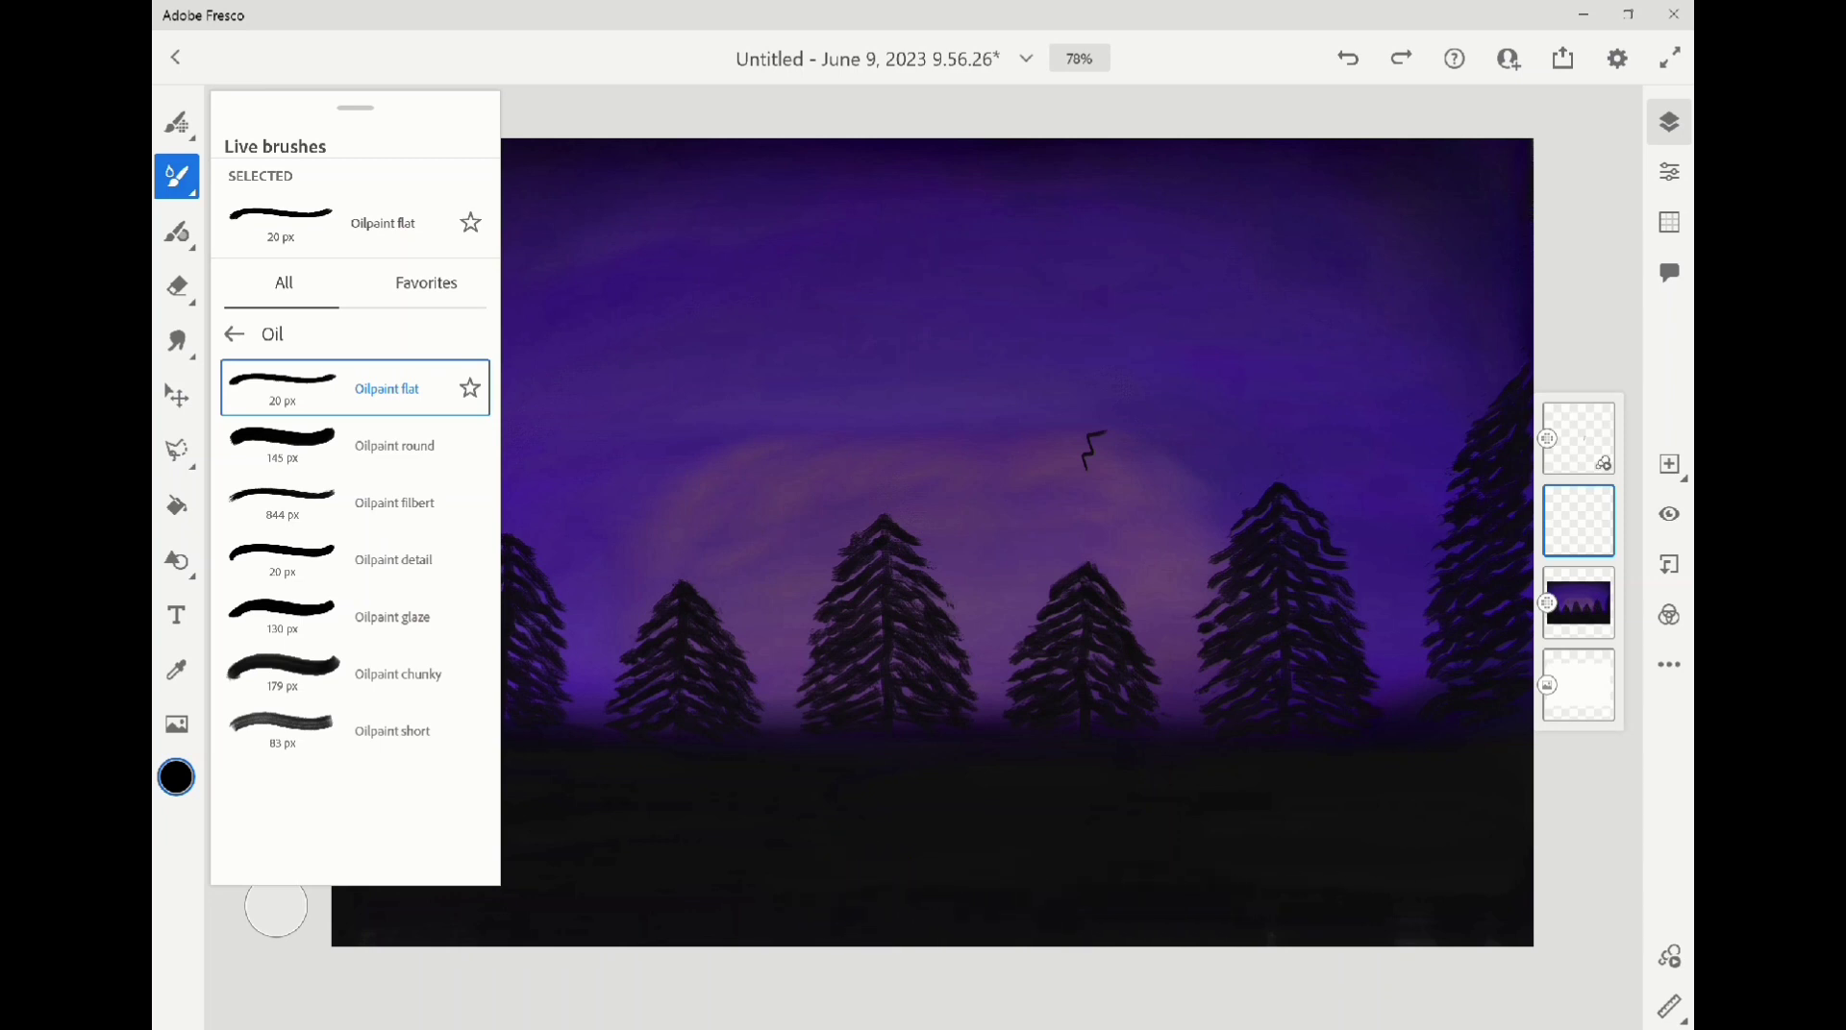
click(177, 176)
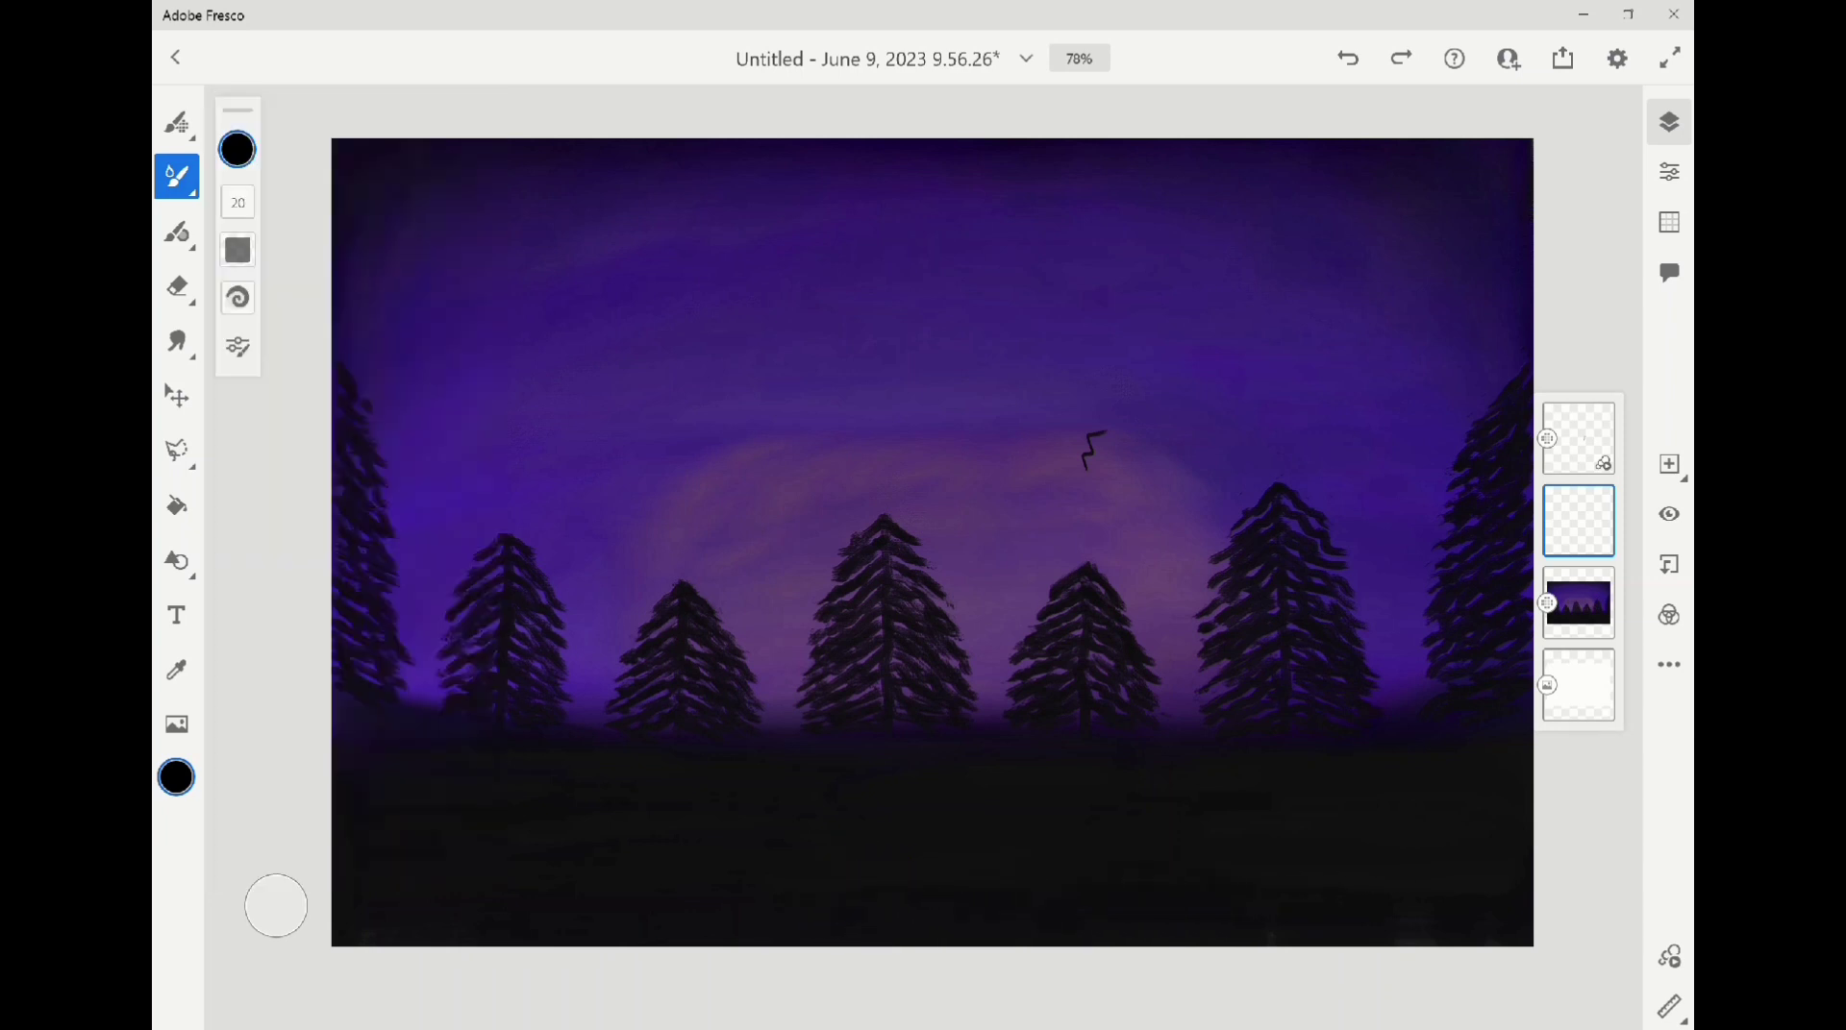
click(176, 176)
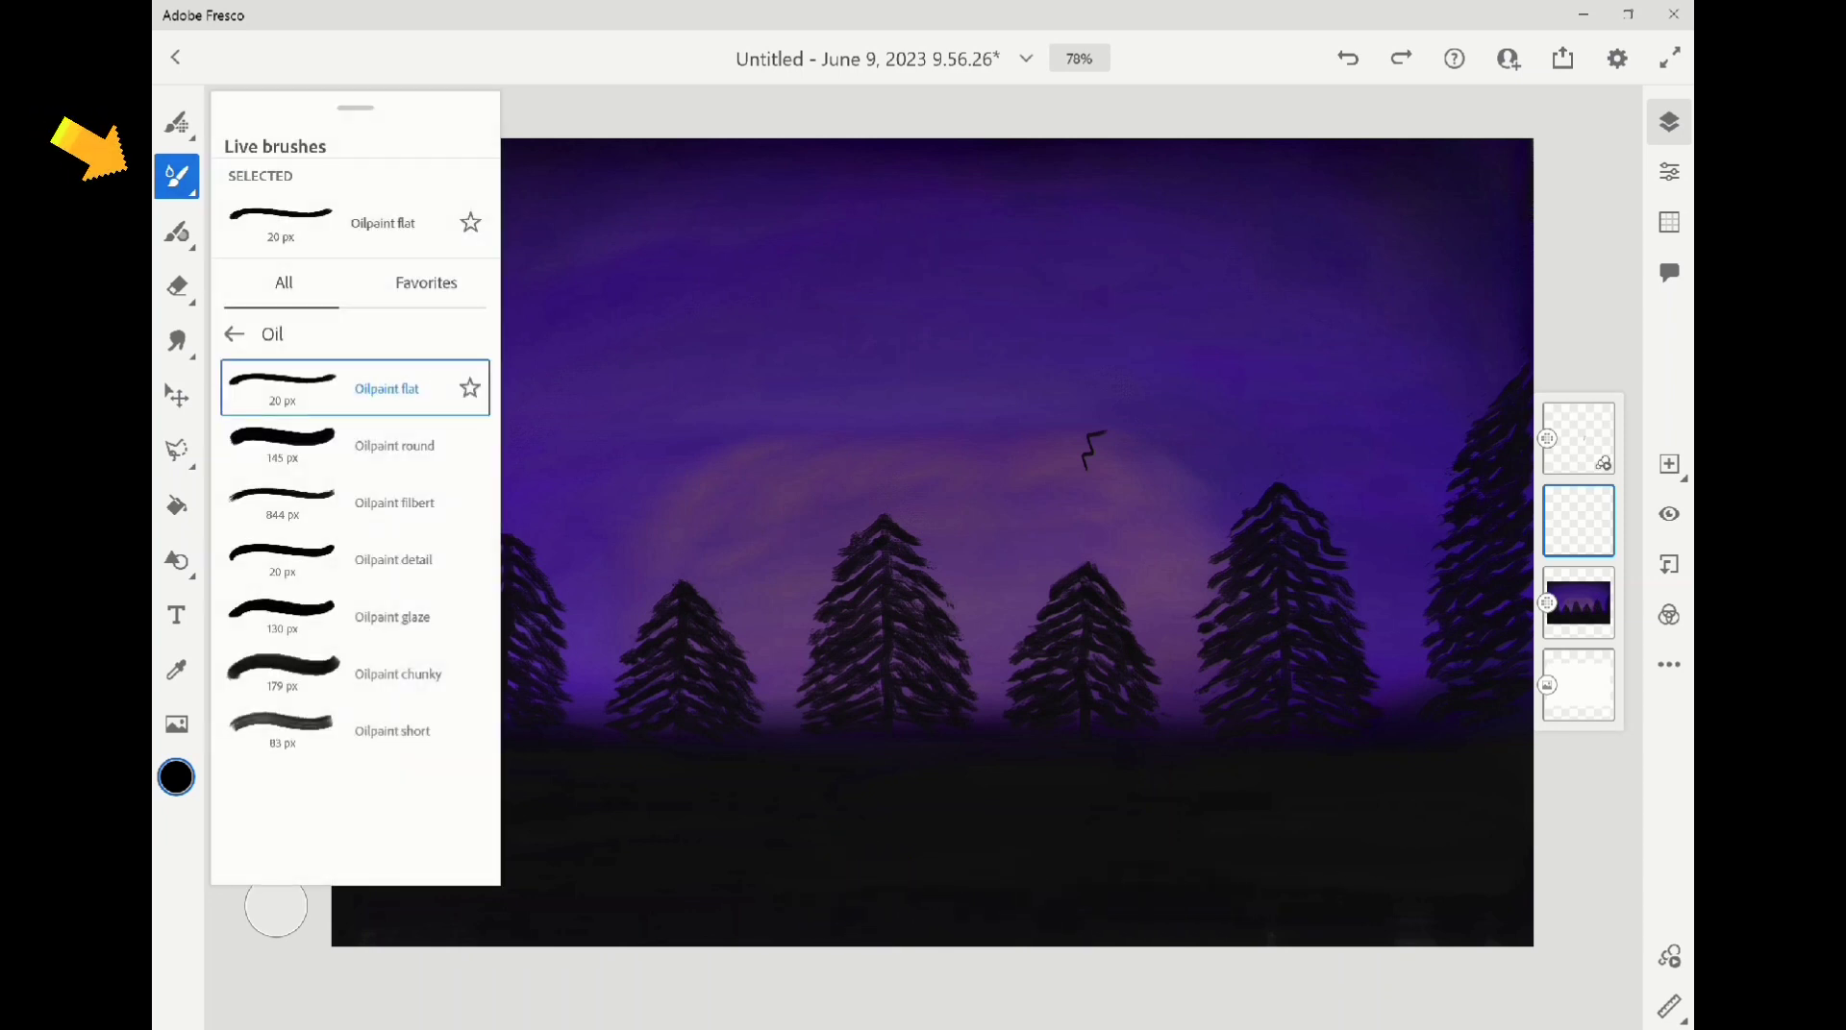
click(354, 674)
click(176, 176)
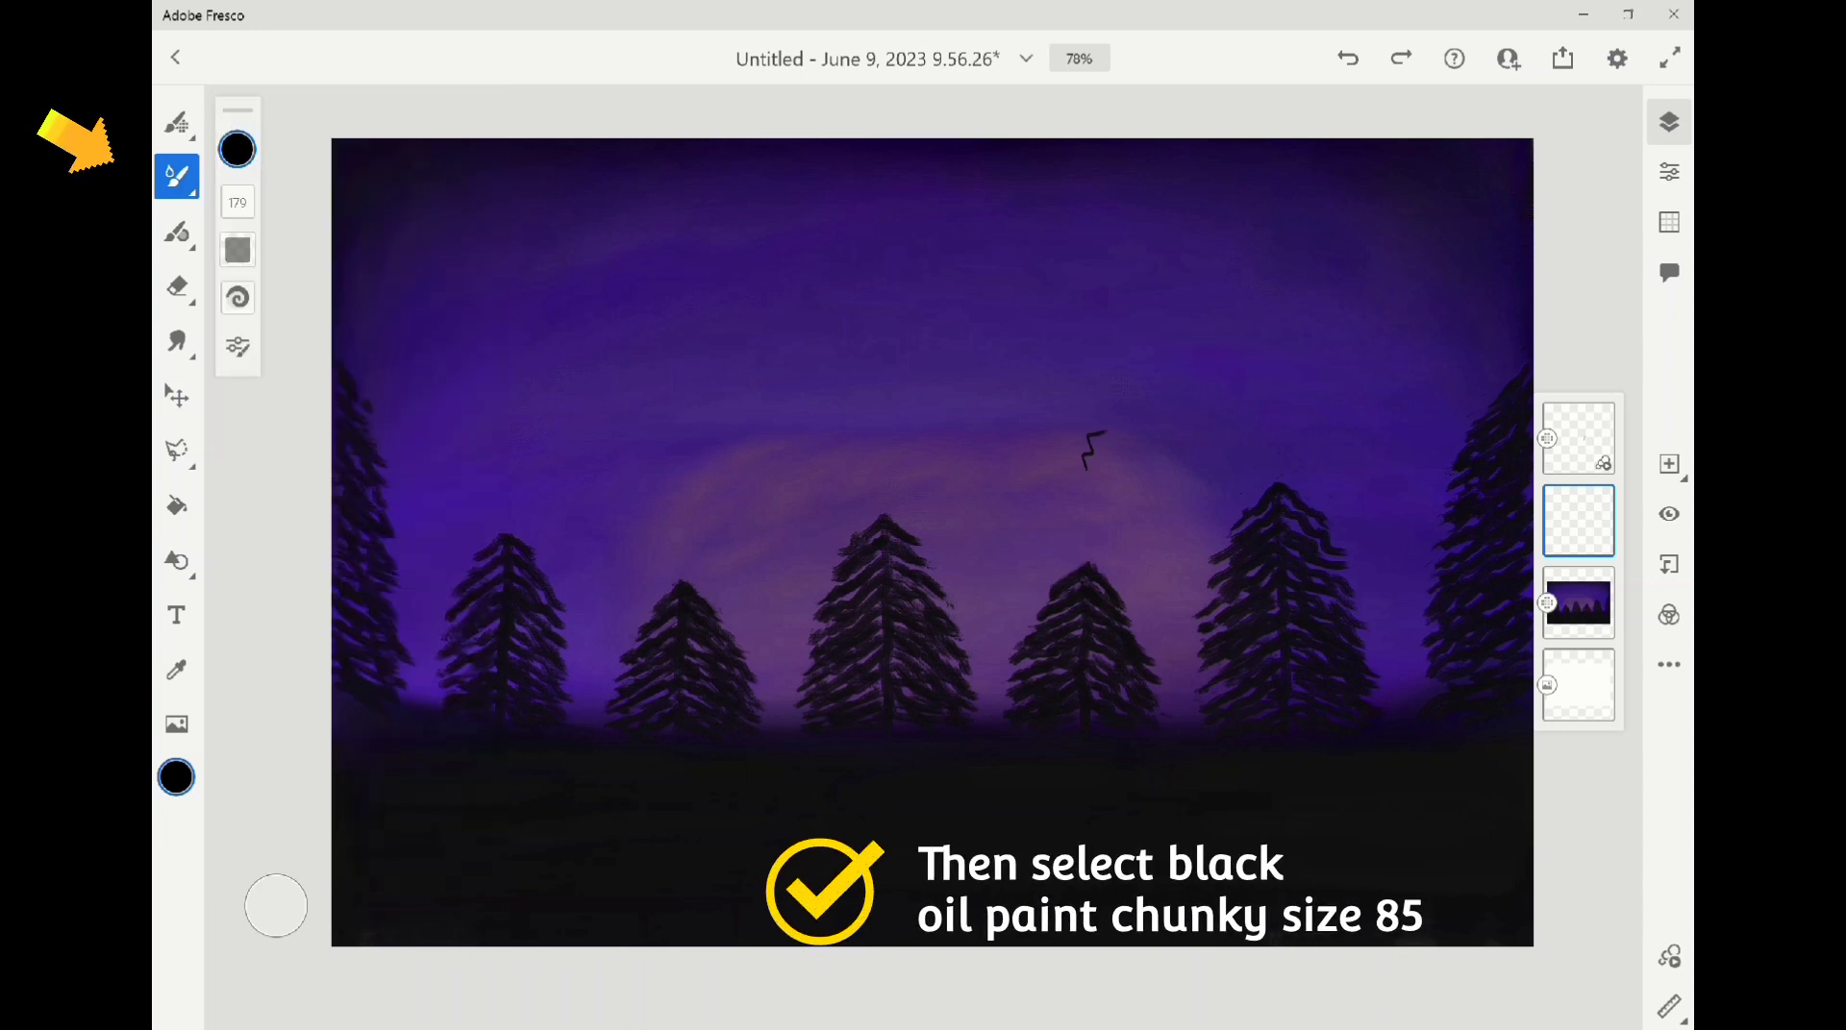
click(238, 202)
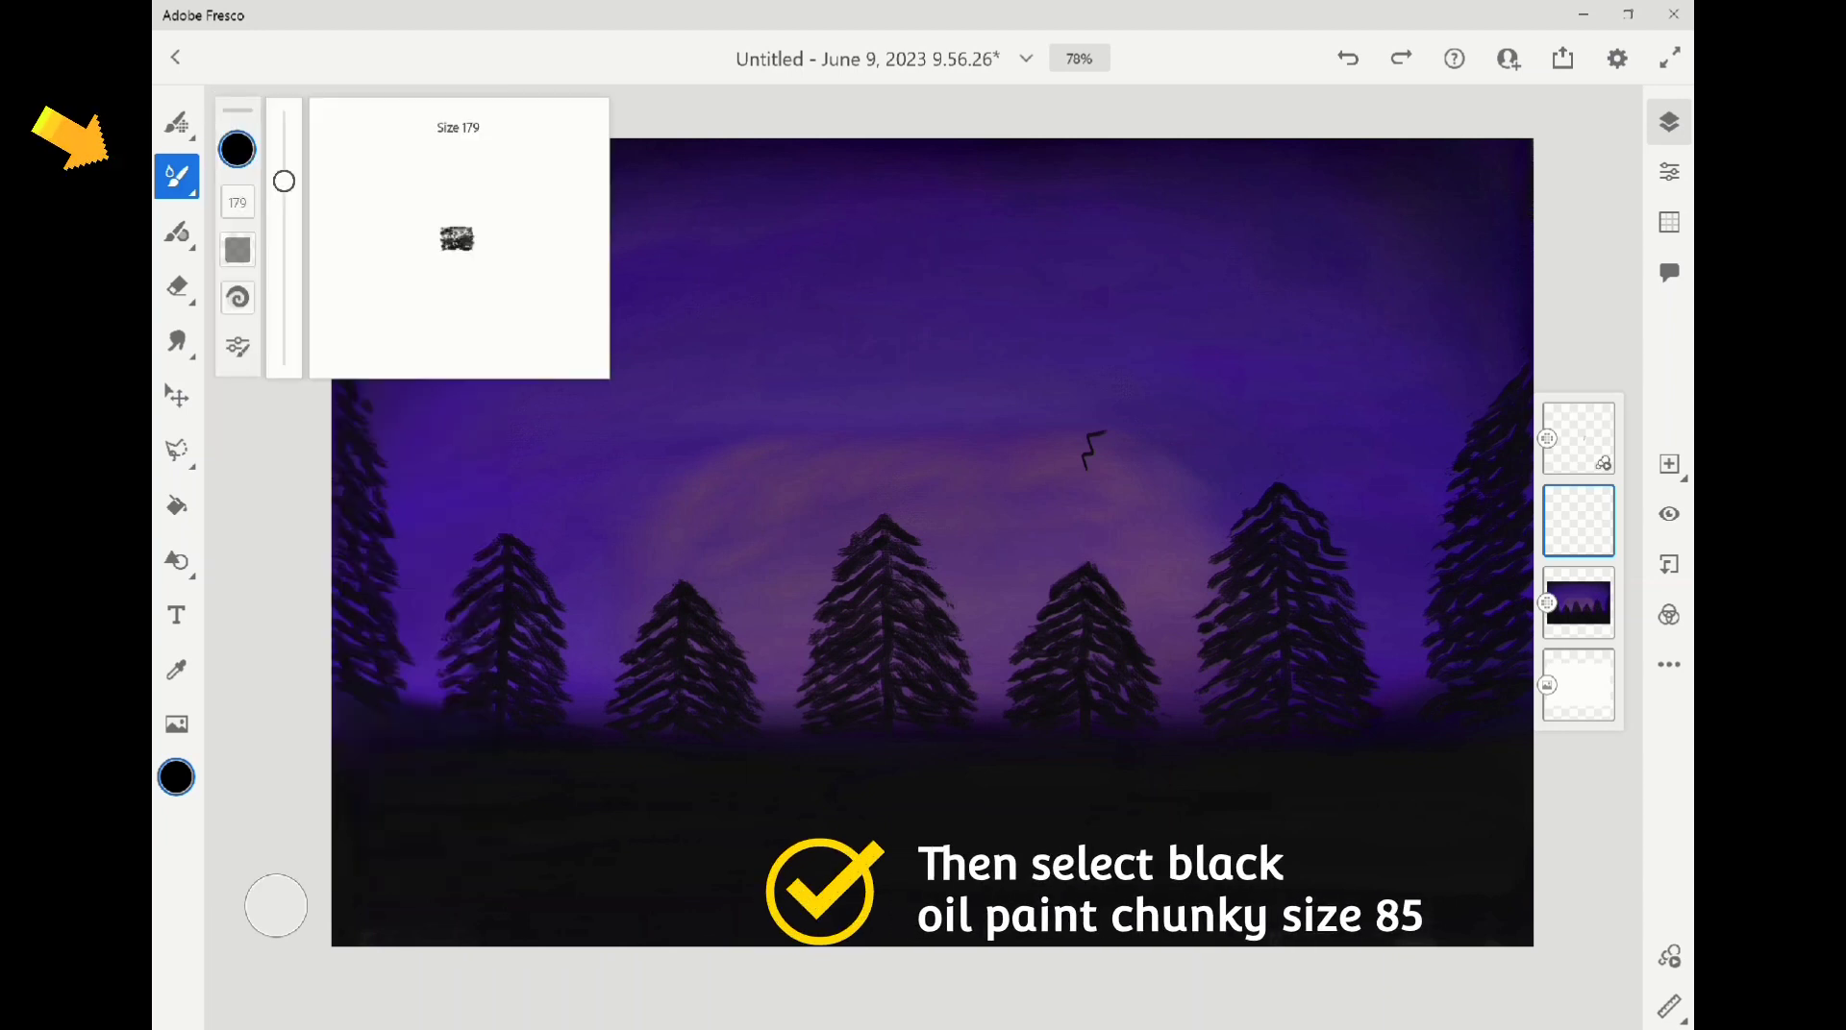
drag(284, 180, 284, 251)
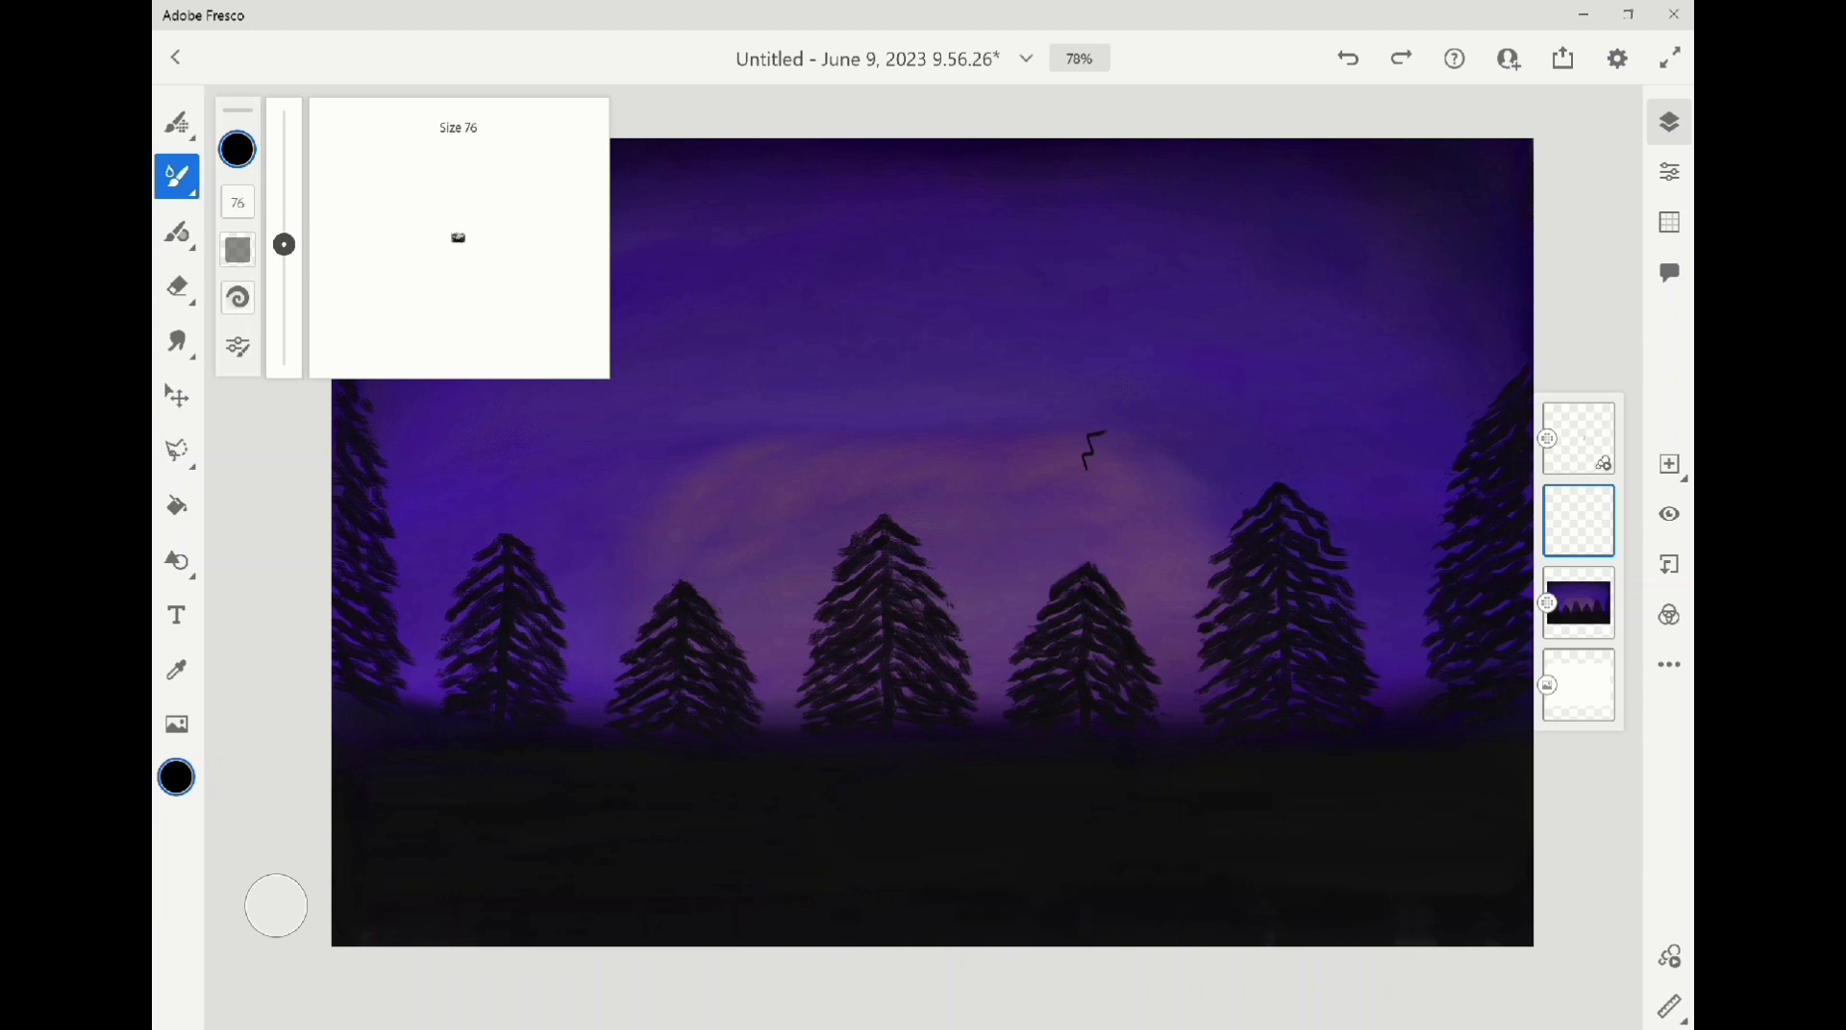
drag(284, 240, 284, 236)
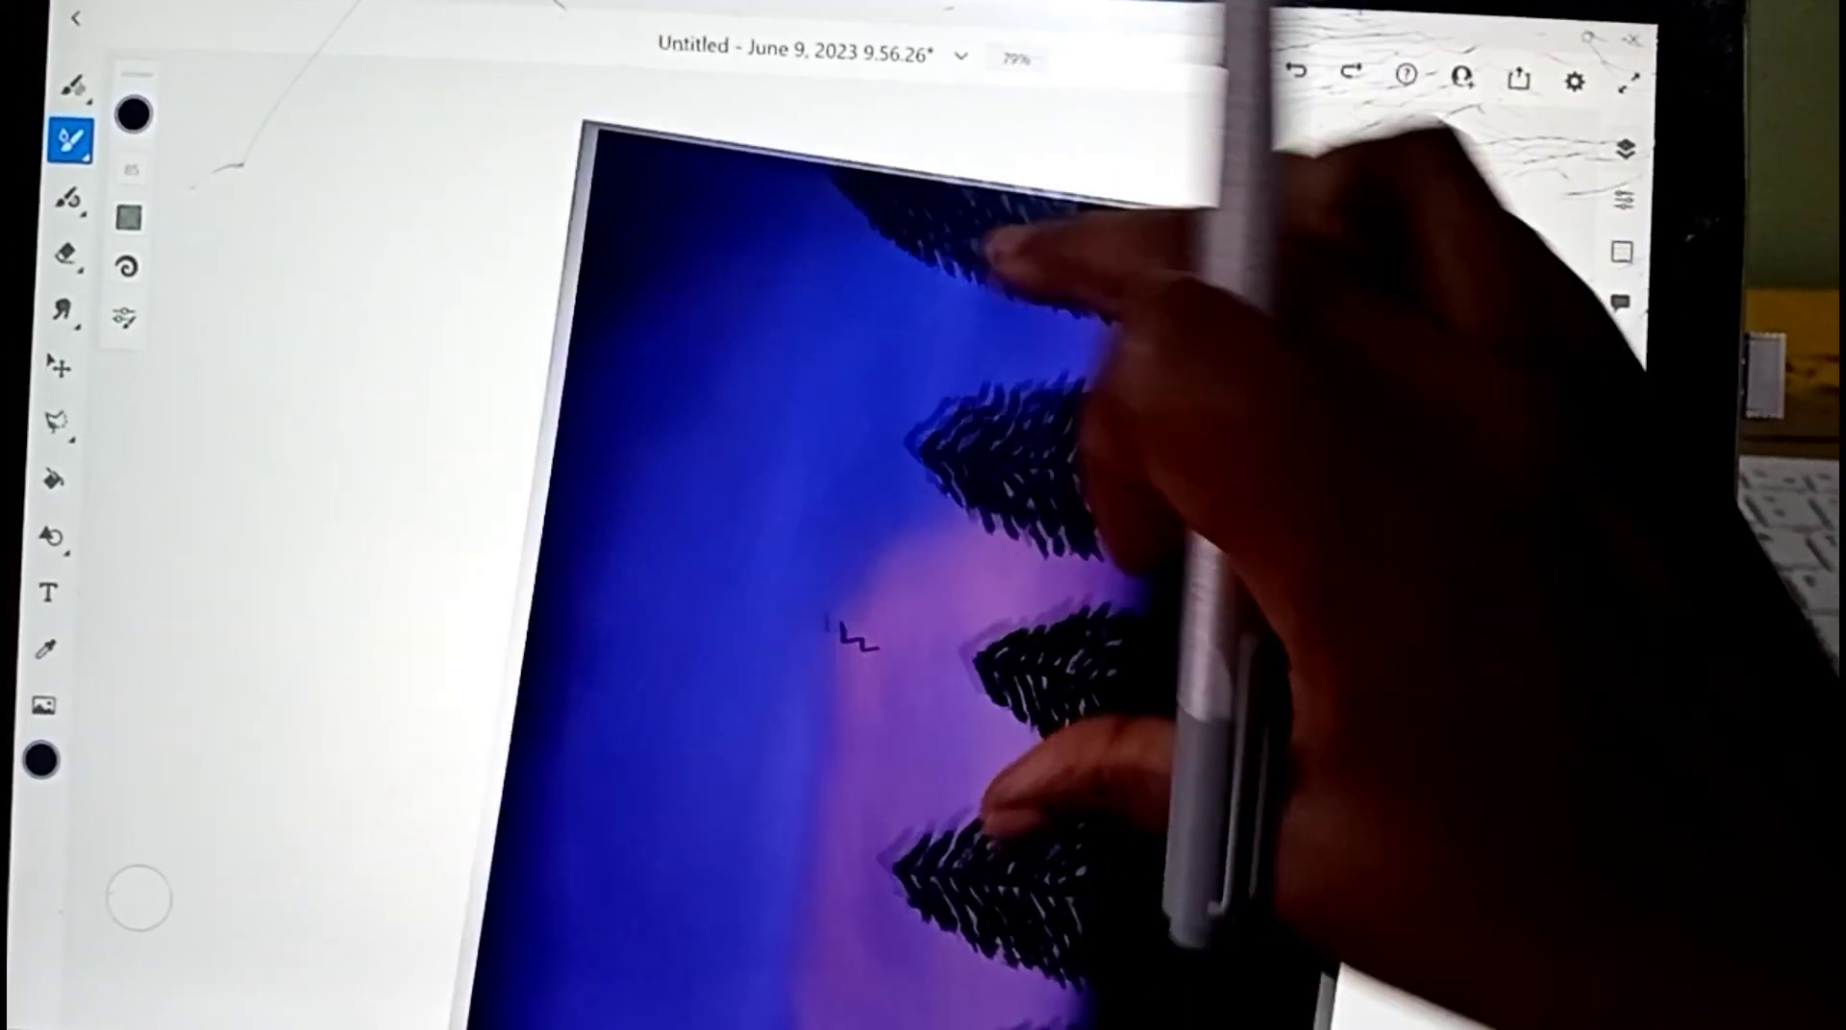
Paint a black window frame with a vertical bar near each side and a horizontal bar across the tree bases
mouse_move(993, 247)
mouse_down()
mouse_move(1104, 281)
mouse_move(759, 370)
mouse_move(775, 301)
mouse_move(782, 338)
mouse_up()
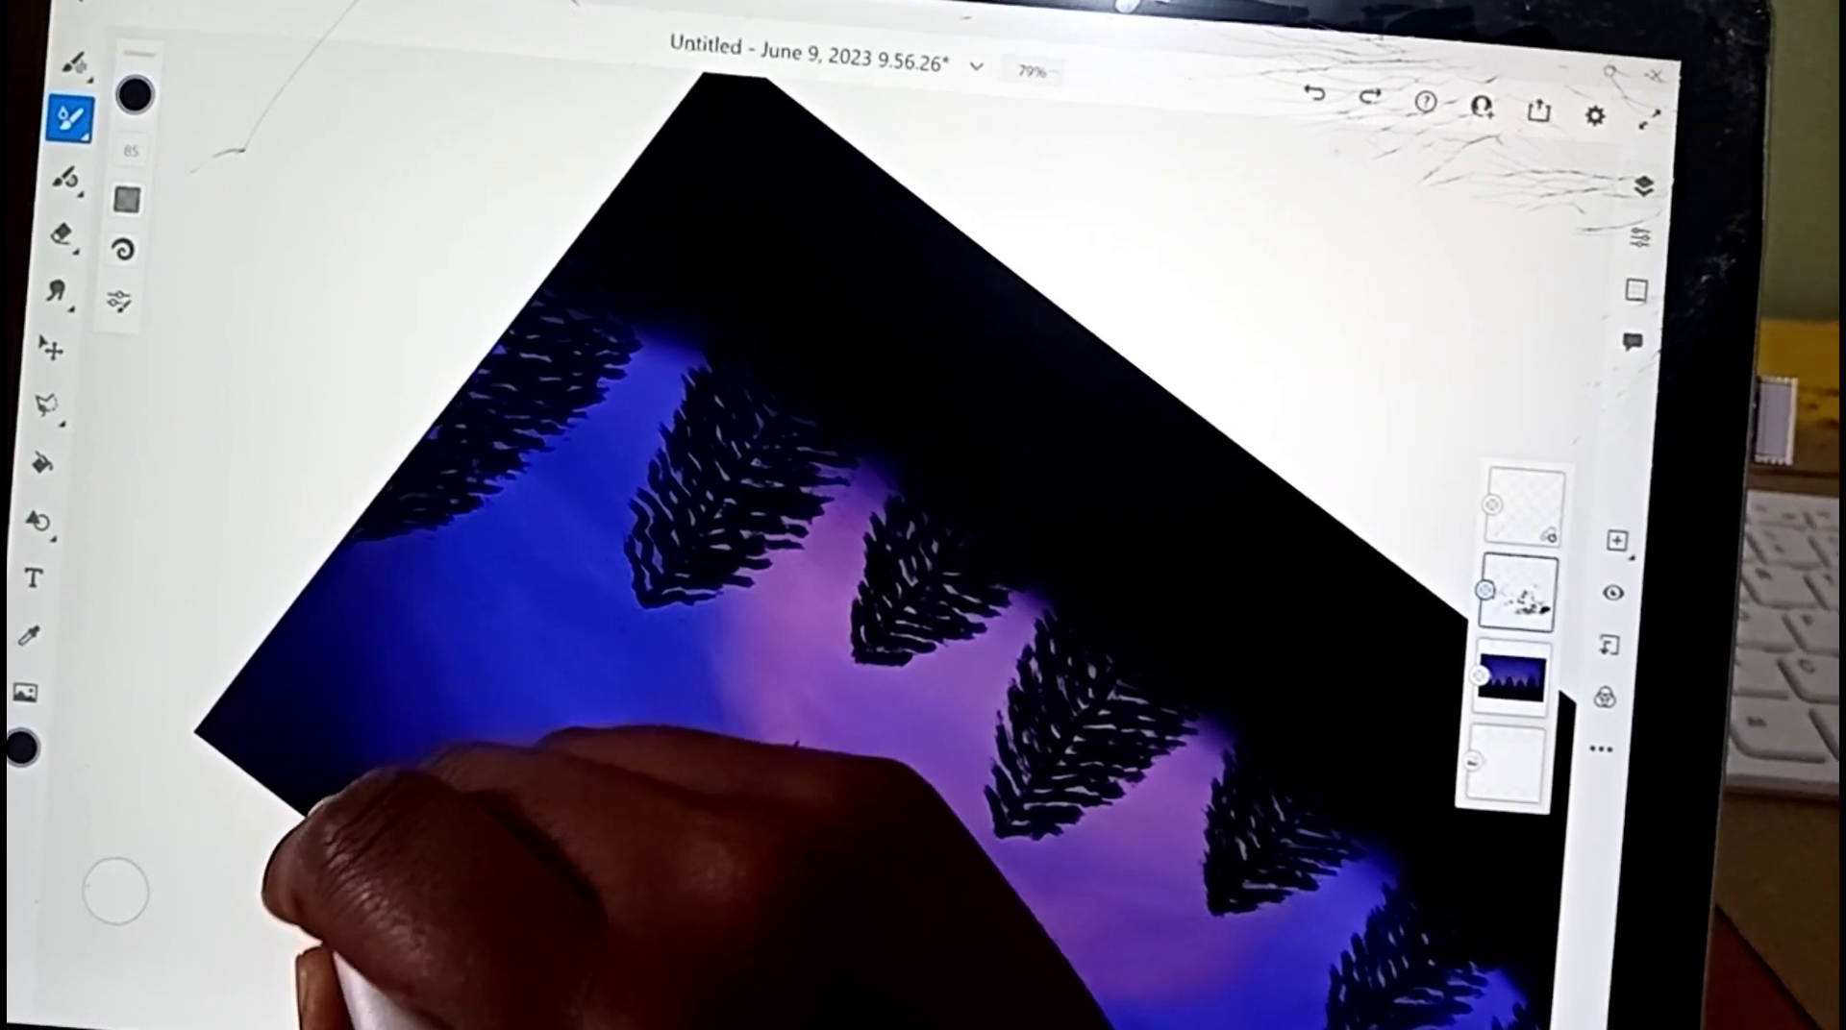
mouse_move(365, 783)
mouse_down()
mouse_move(578, 511)
mouse_move(727, 383)
mouse_move(735, 325)
mouse_move(851, 171)
mouse_up()
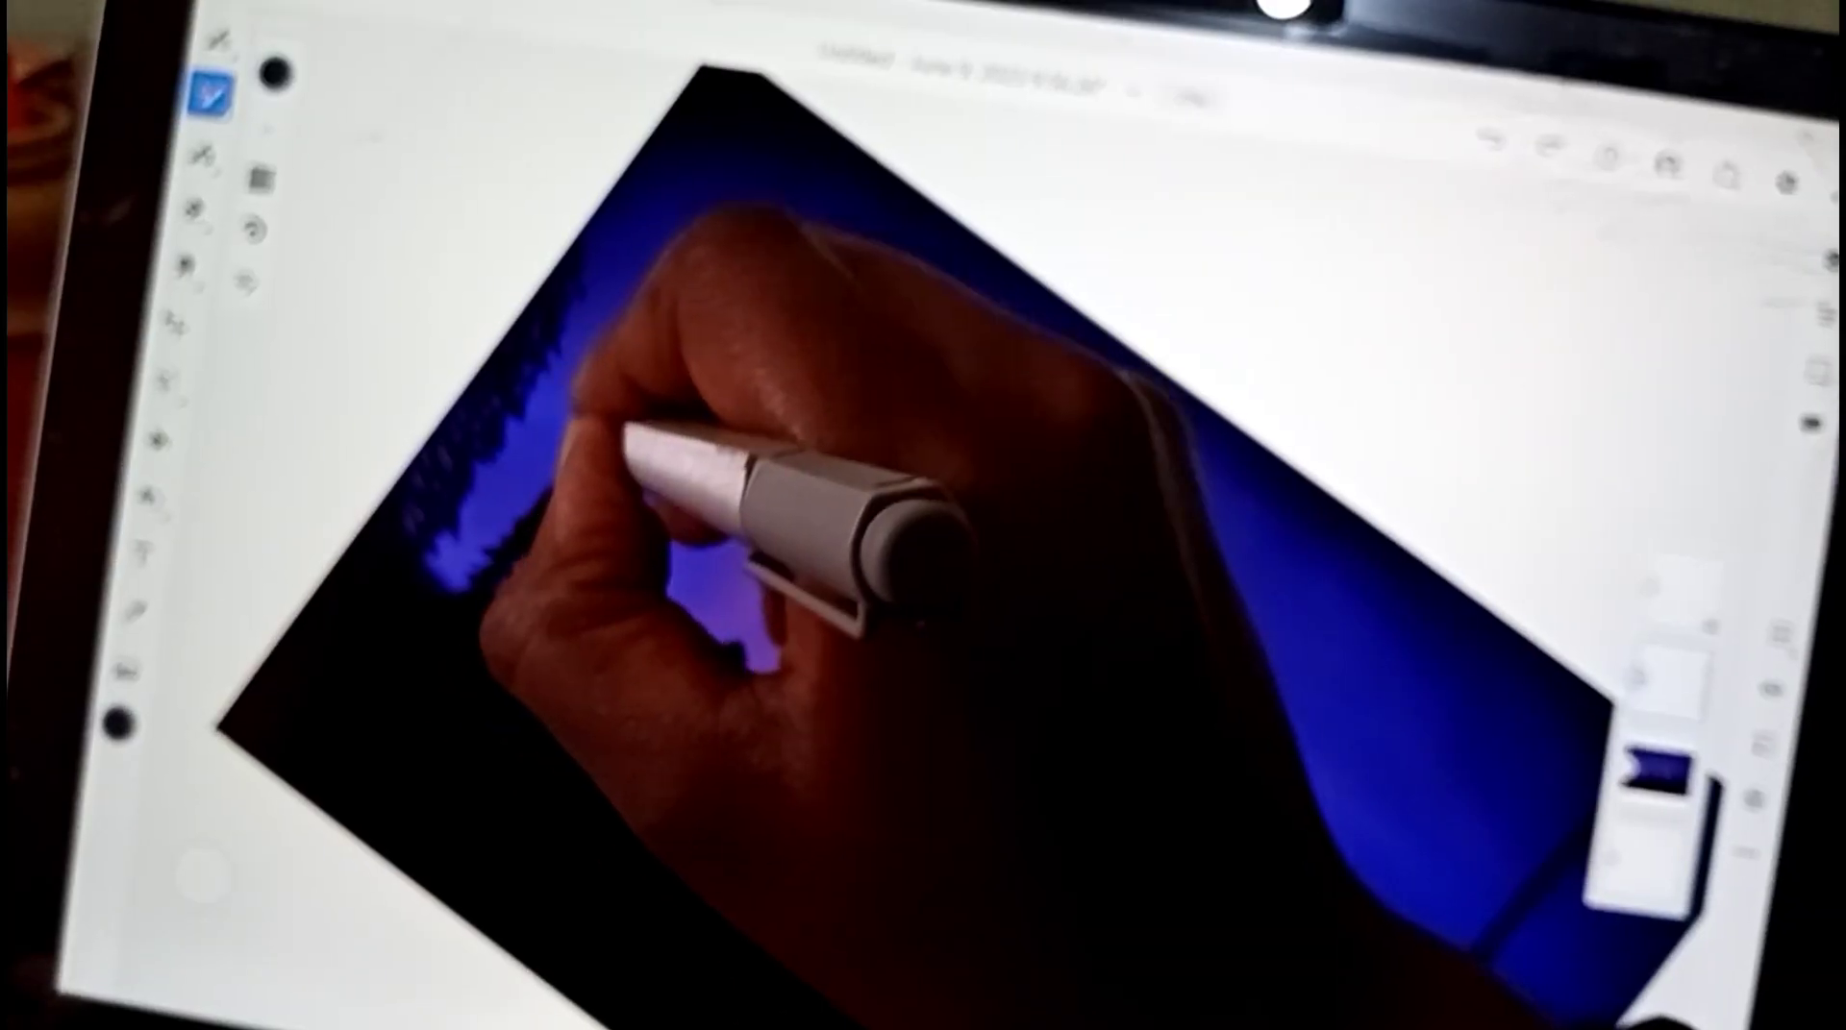
drag(567, 447, 615, 383)
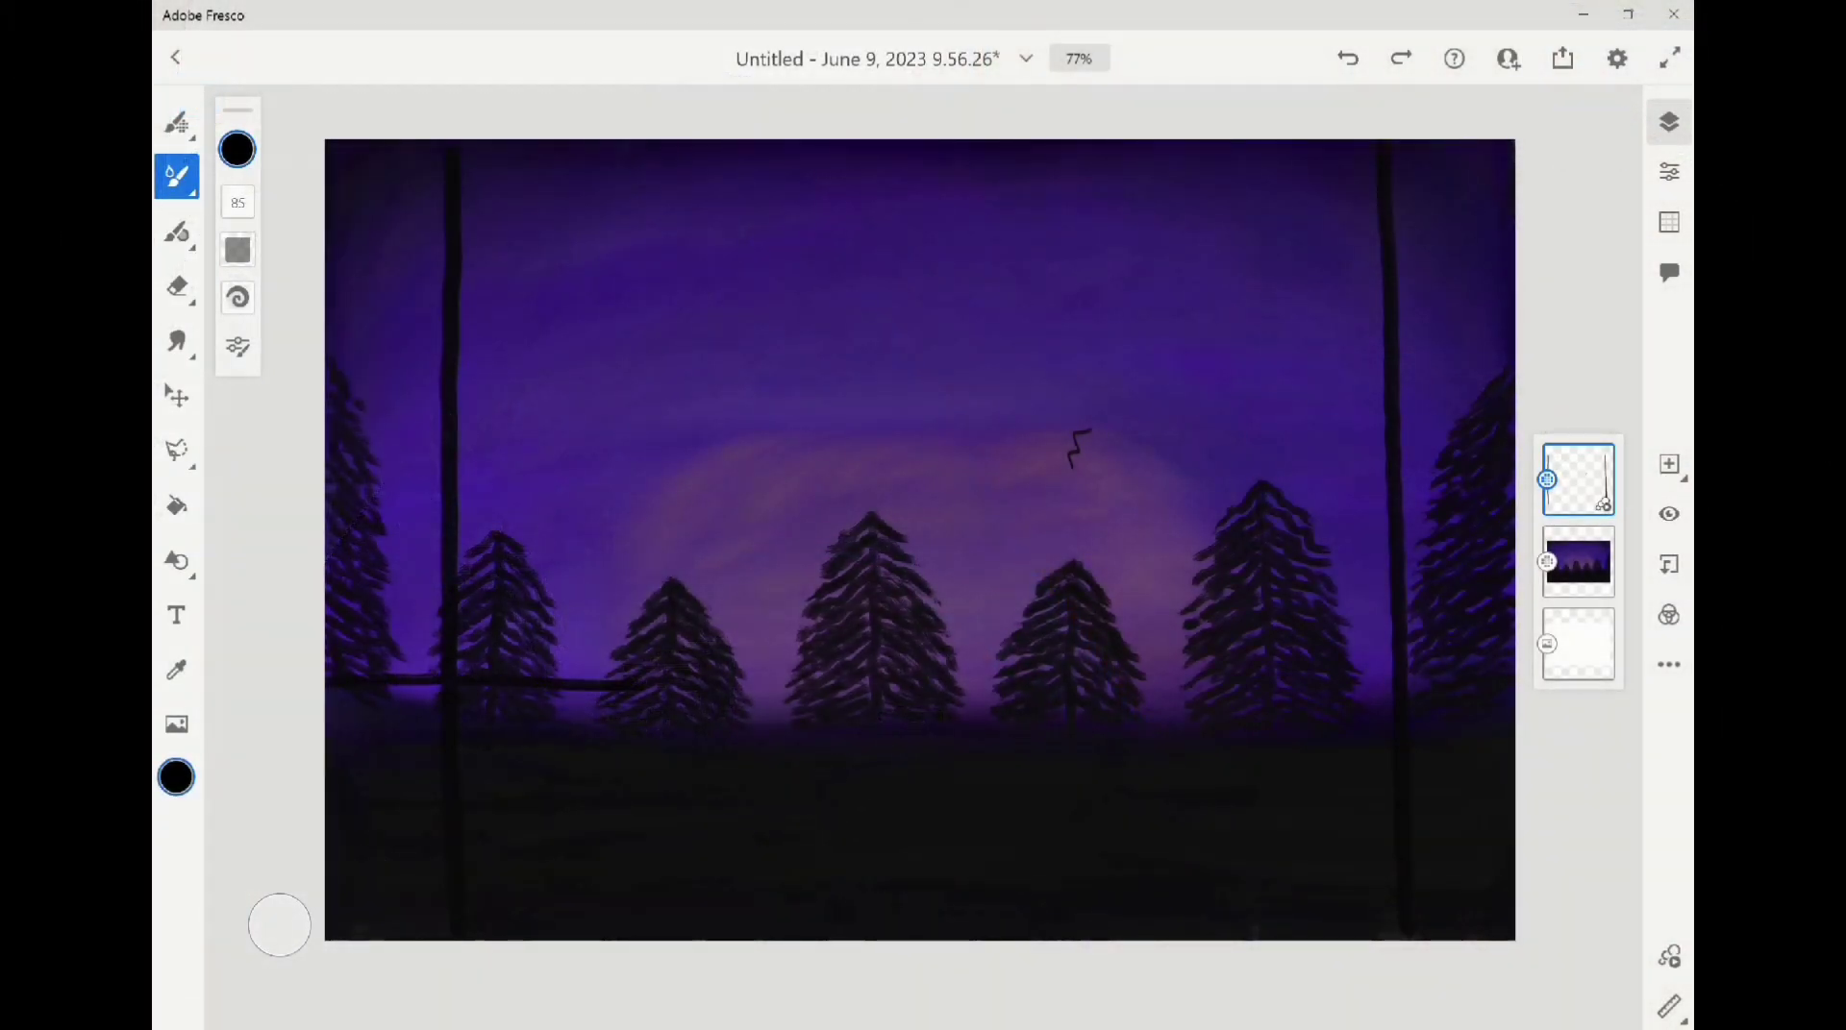
drag(808, 683, 985, 682)
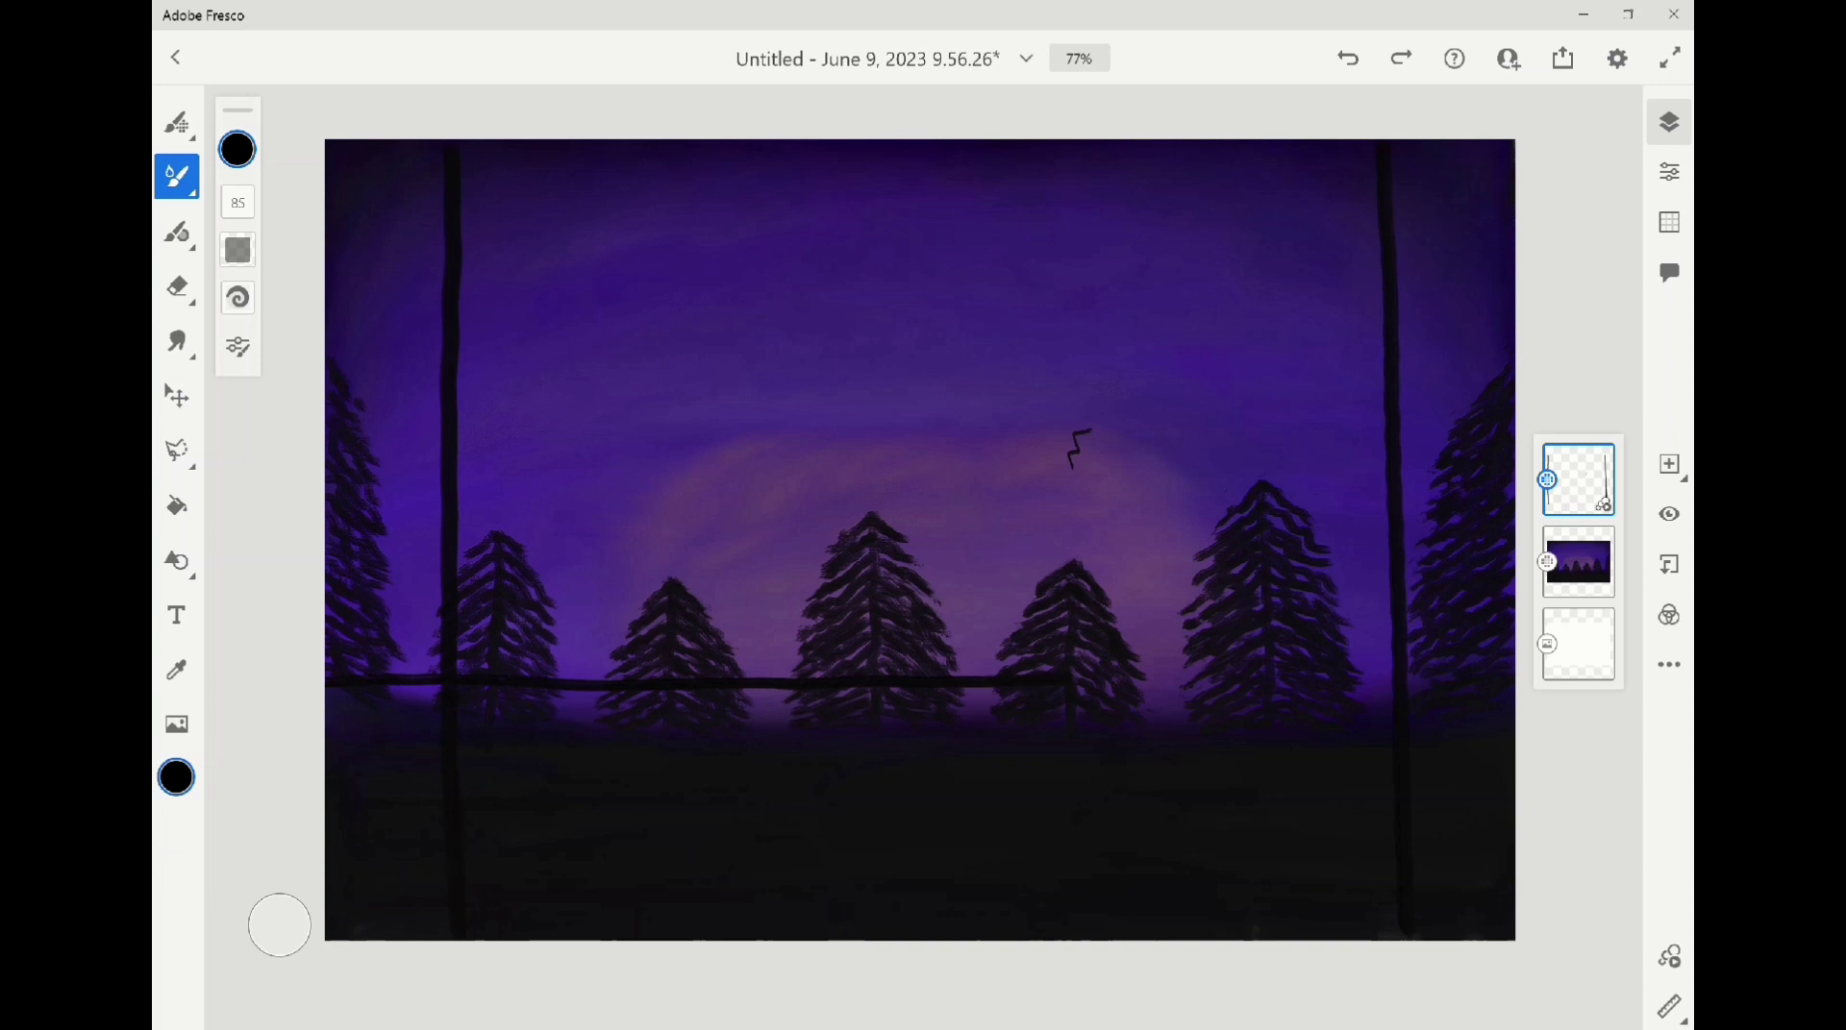
drag(1165, 678, 1346, 674)
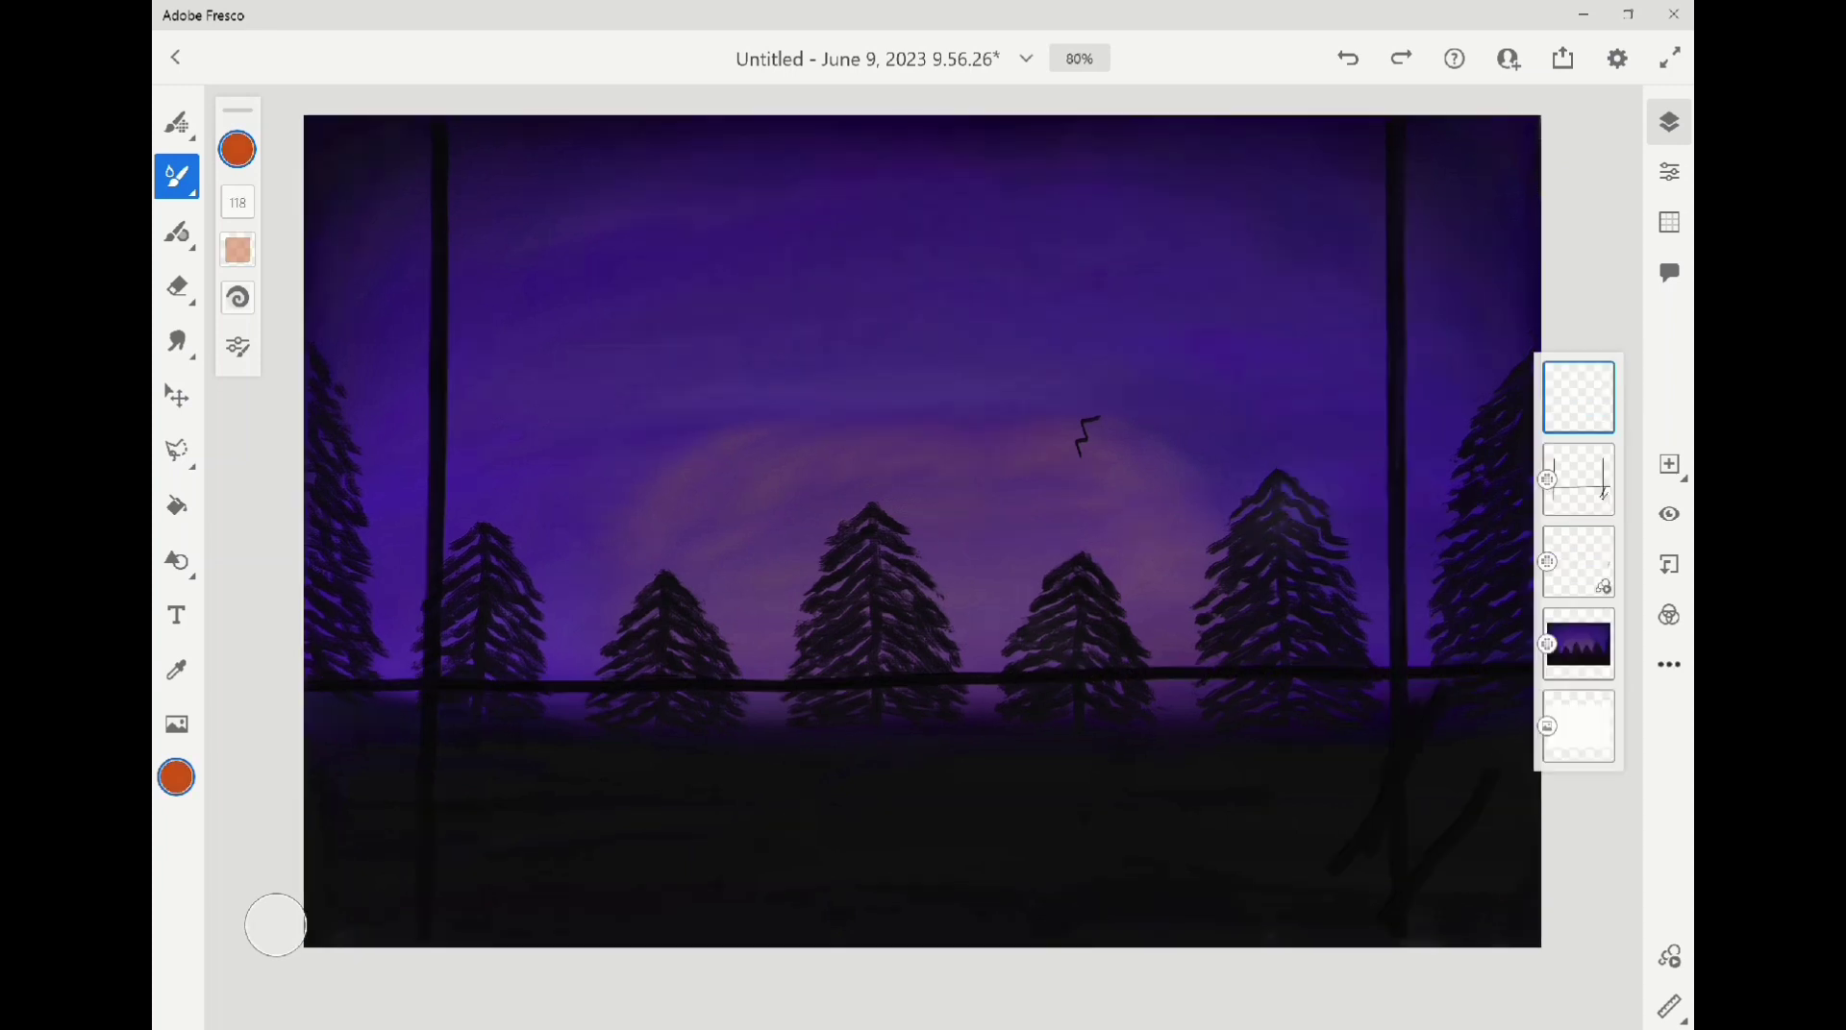
Choose white as the paint color with the Oilpaint short live brush at size 118
click(176, 777)
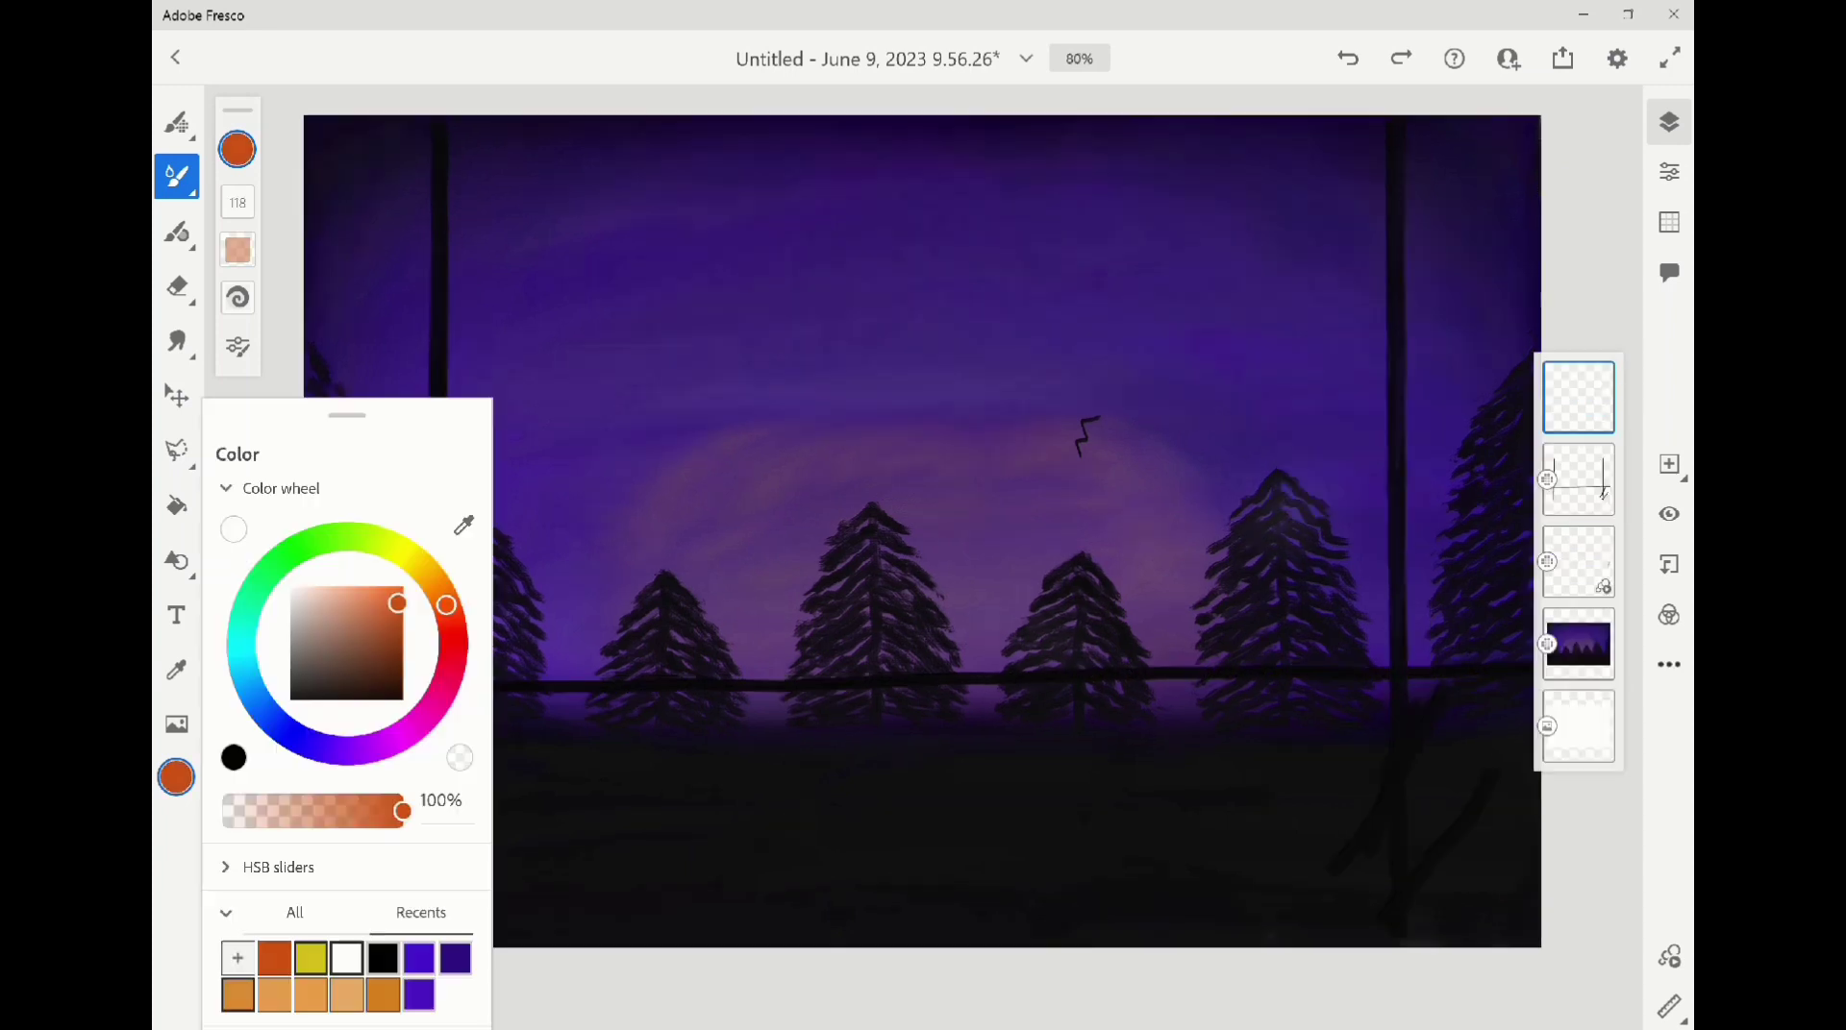
click(346, 957)
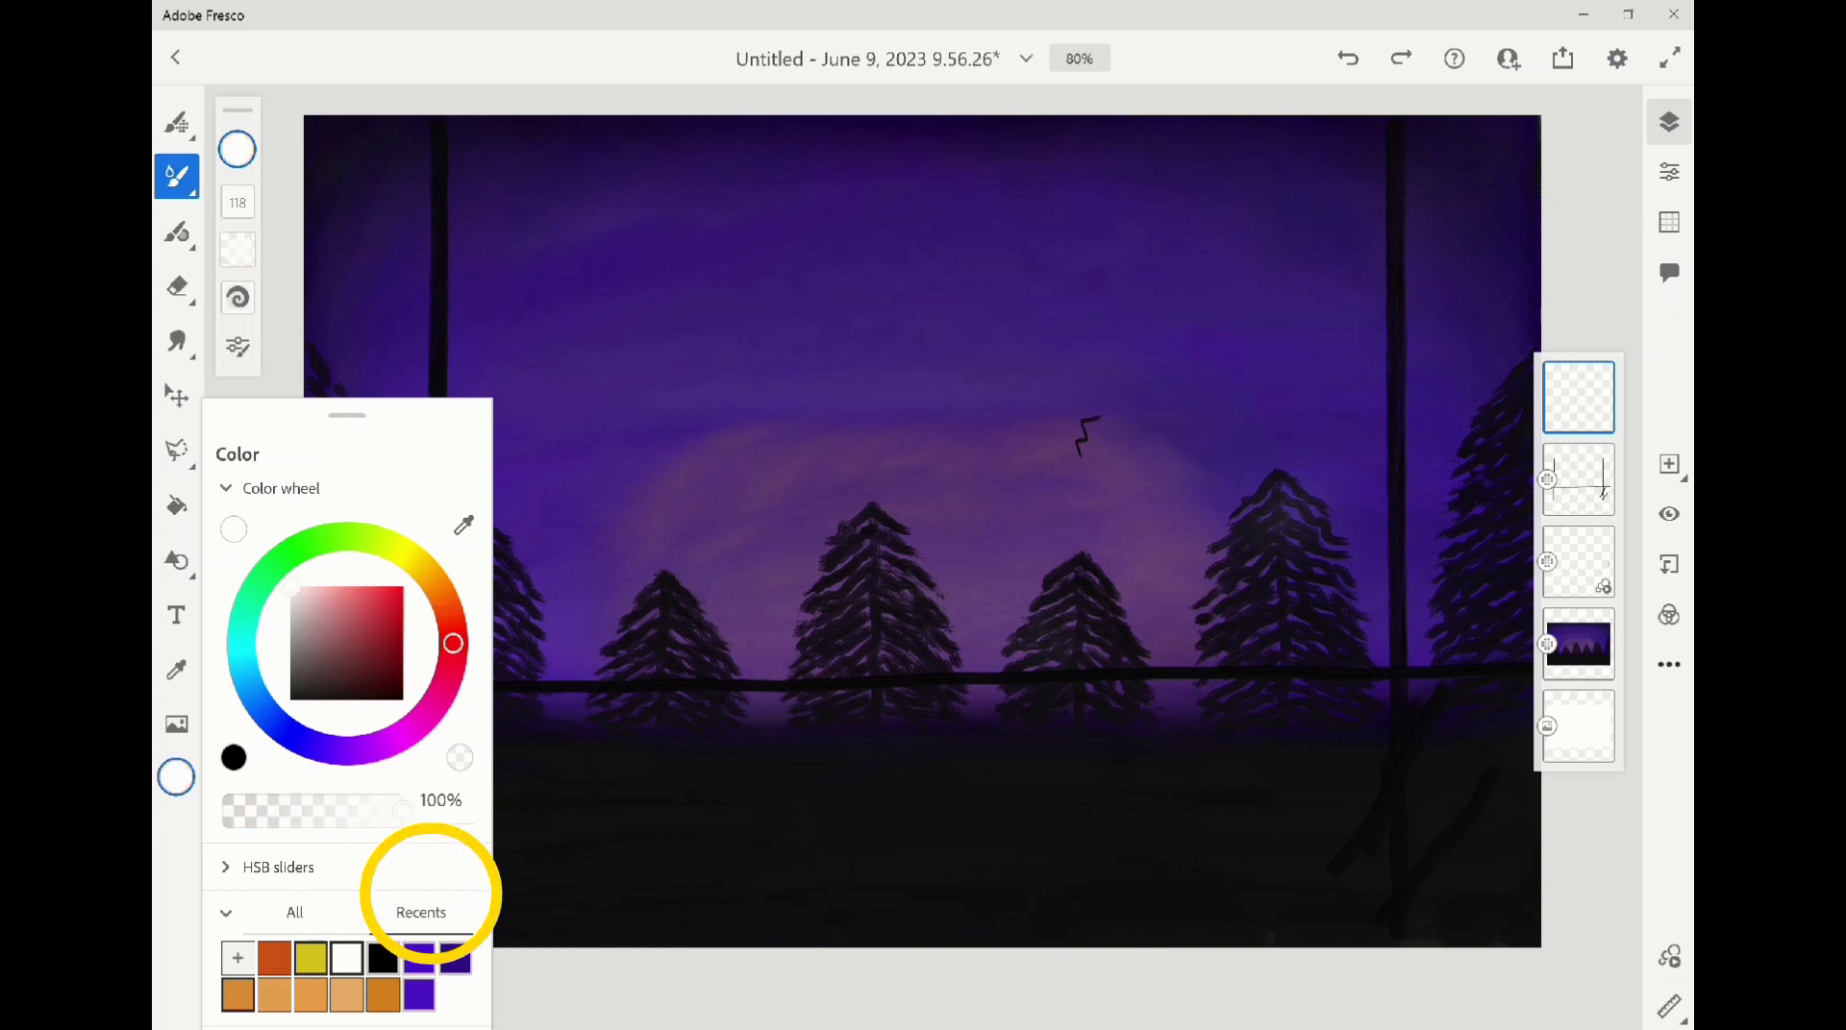
click(177, 175)
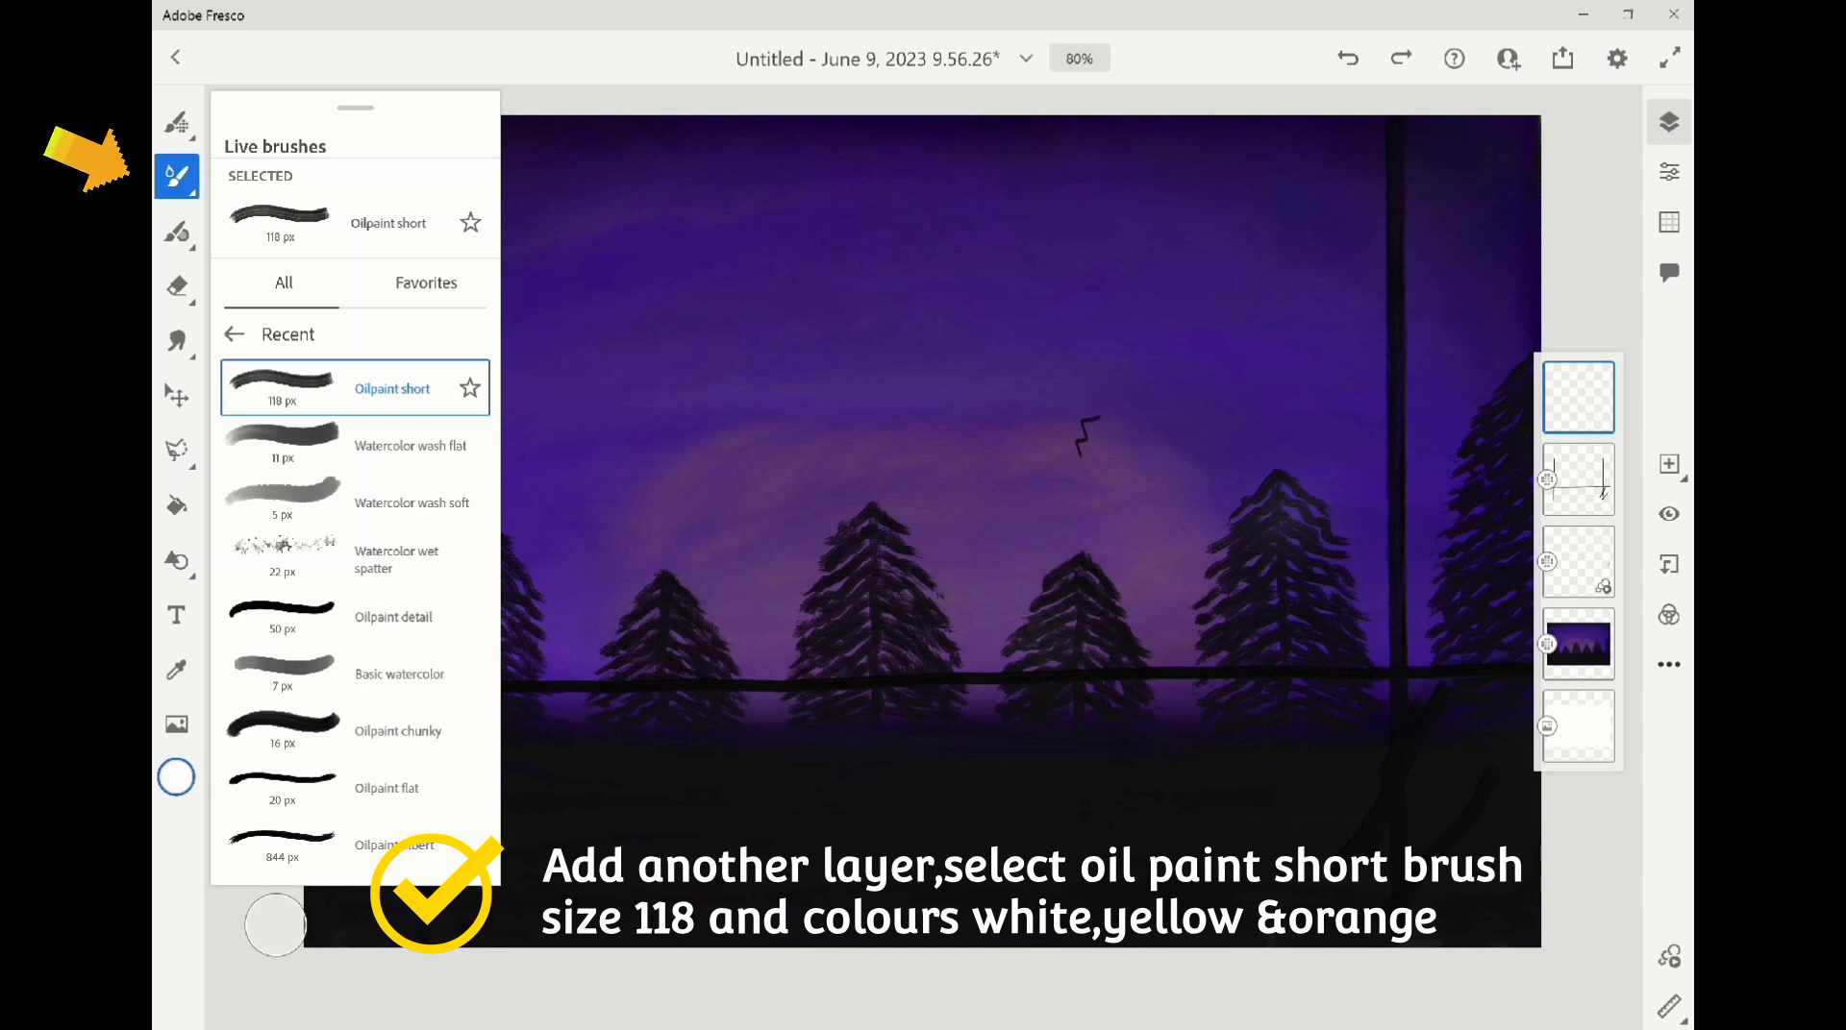
click(400, 445)
click(400, 502)
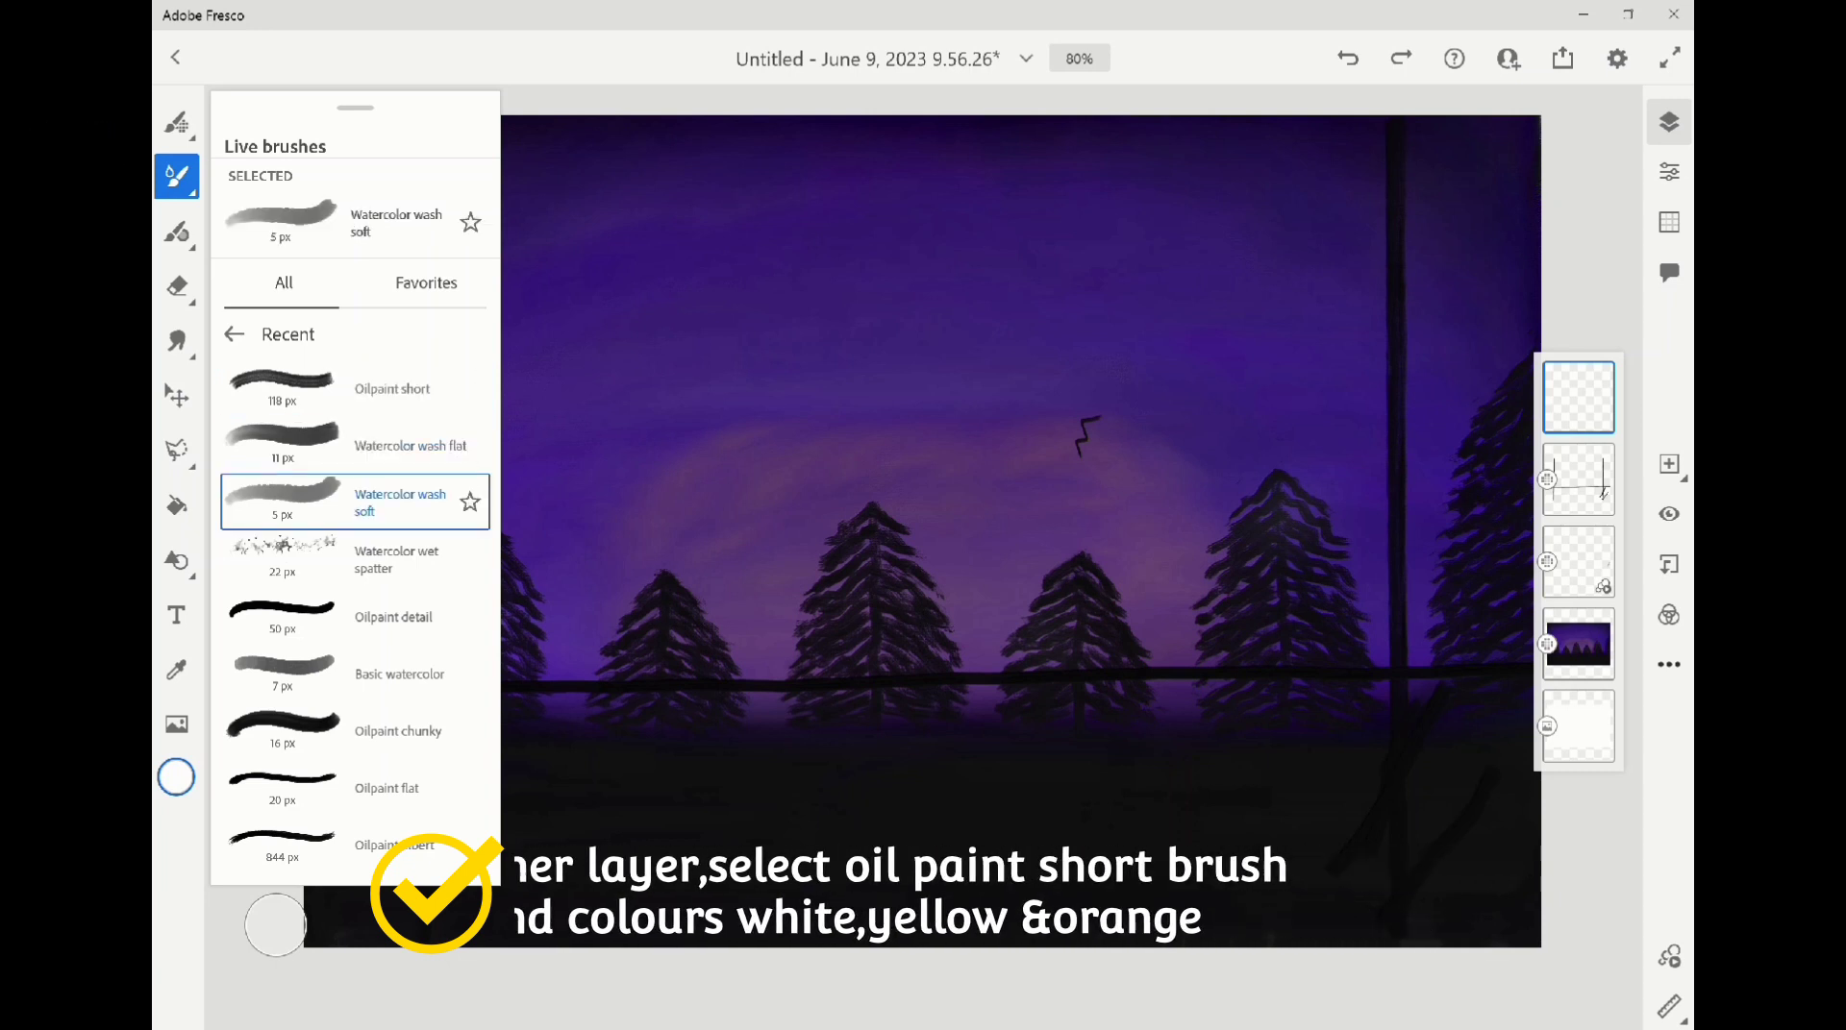
click(392, 389)
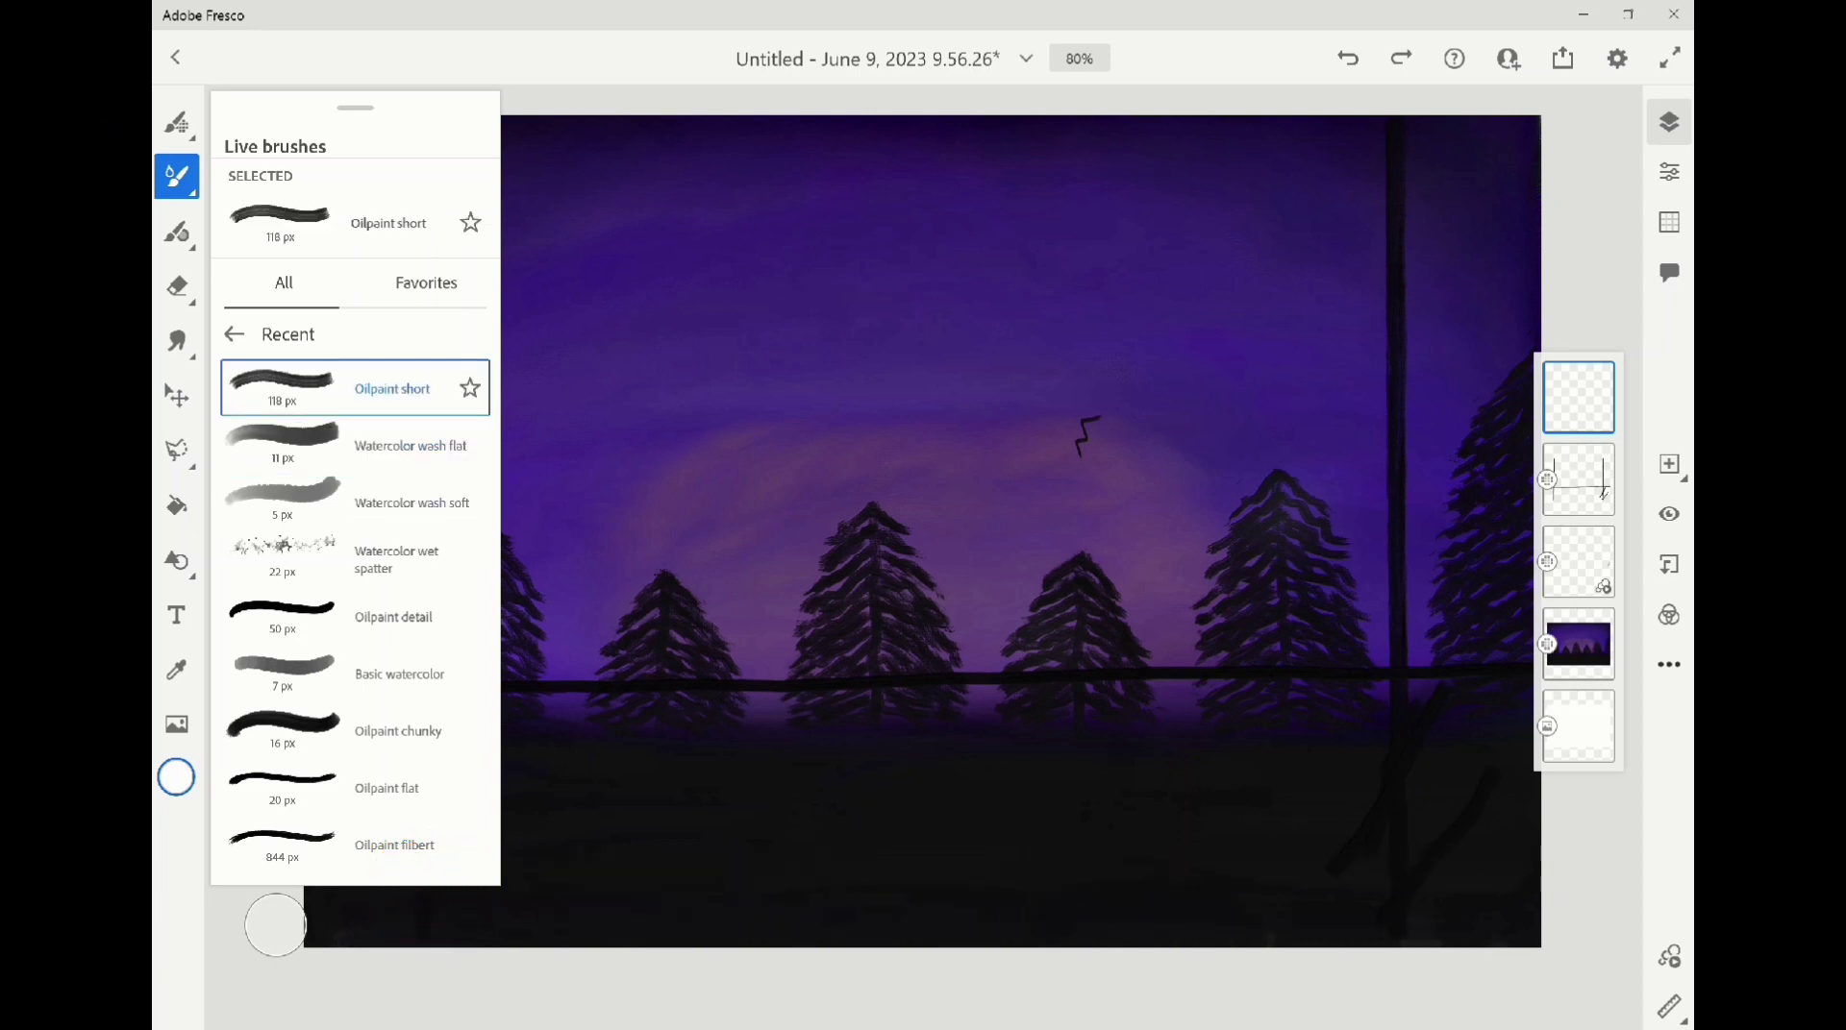
click(176, 176)
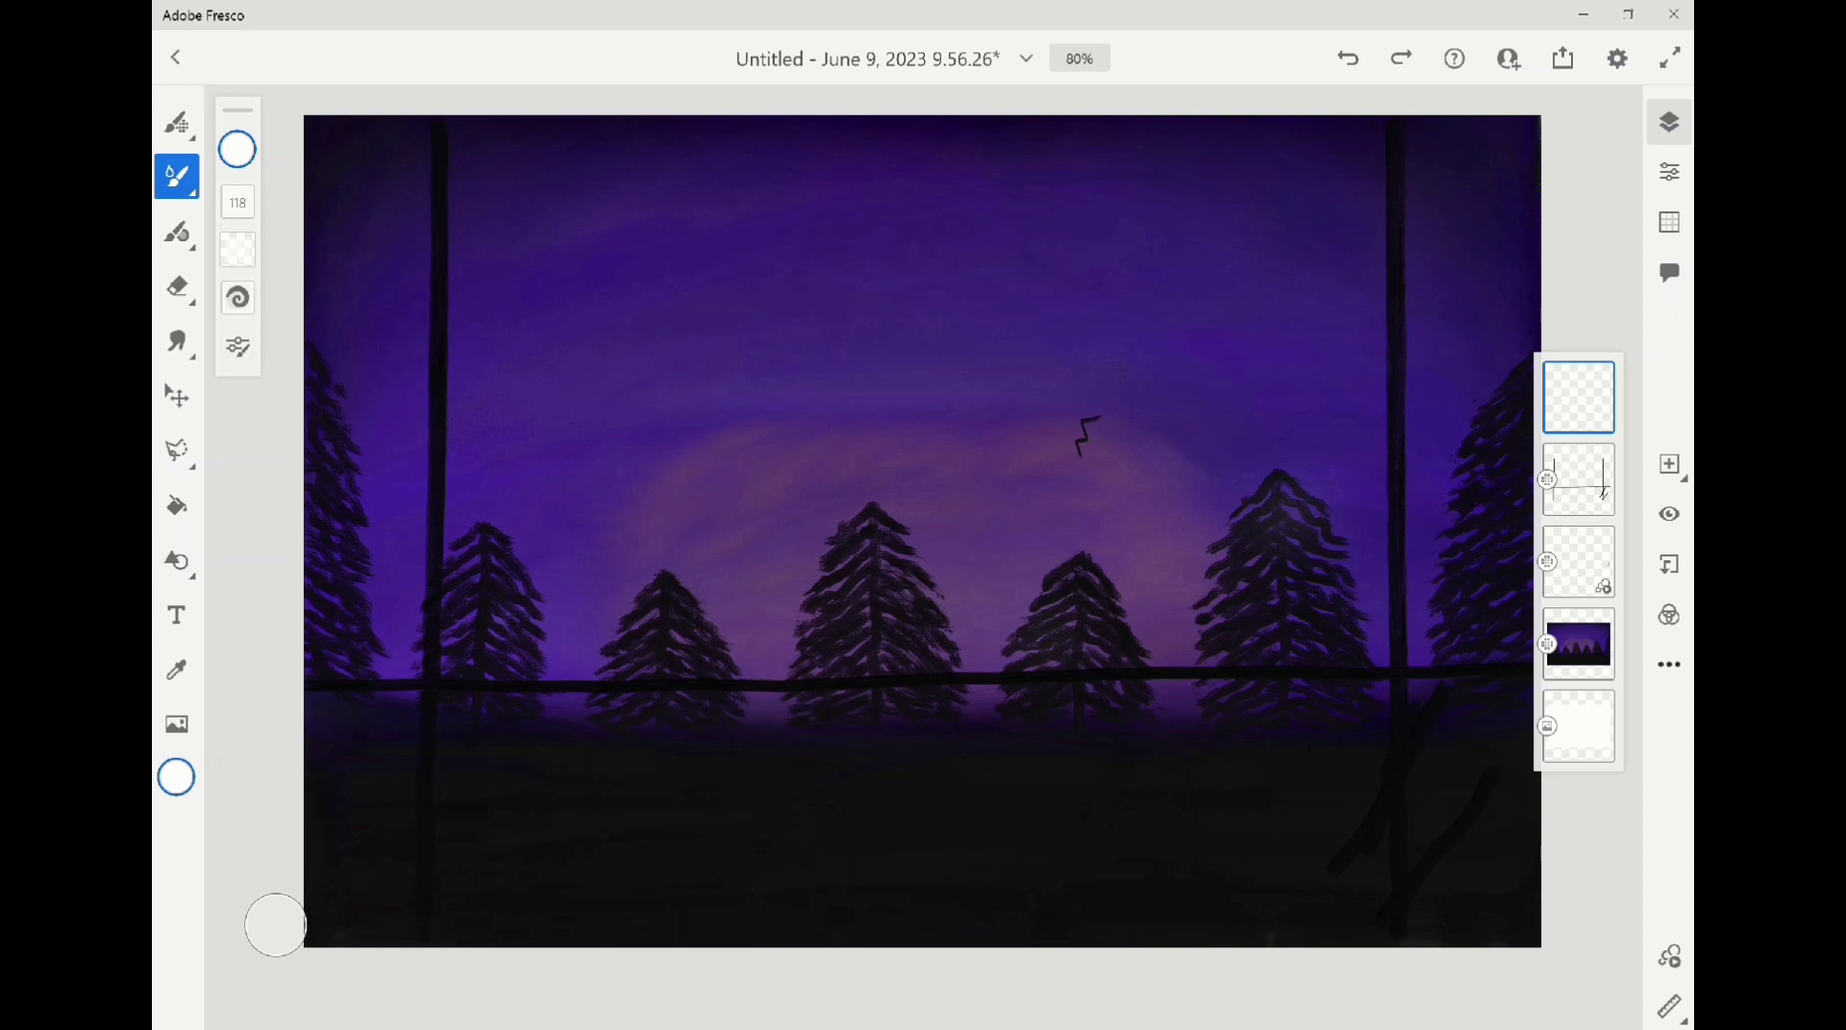
Paint a solid white block over the small pine just left of the center tree, ending at the horizontal bar
mouse_move(642, 591)
mouse_down()
mouse_move(702, 592)
mouse_move(624, 591)
mouse_move(719, 589)
mouse_move(620, 630)
mouse_move(620, 656)
mouse_move(621, 615)
mouse_move(660, 581)
mouse_move(625, 671)
mouse_up()
mouse_move(620, 627)
mouse_down()
mouse_move(622, 677)
mouse_move(665, 669)
mouse_move(630, 692)
mouse_up()
mouse_move(651, 625)
mouse_down()
mouse_move(652, 688)
mouse_move(690, 689)
mouse_up()
drag(704, 601, 707, 685)
drag(728, 598, 736, 651)
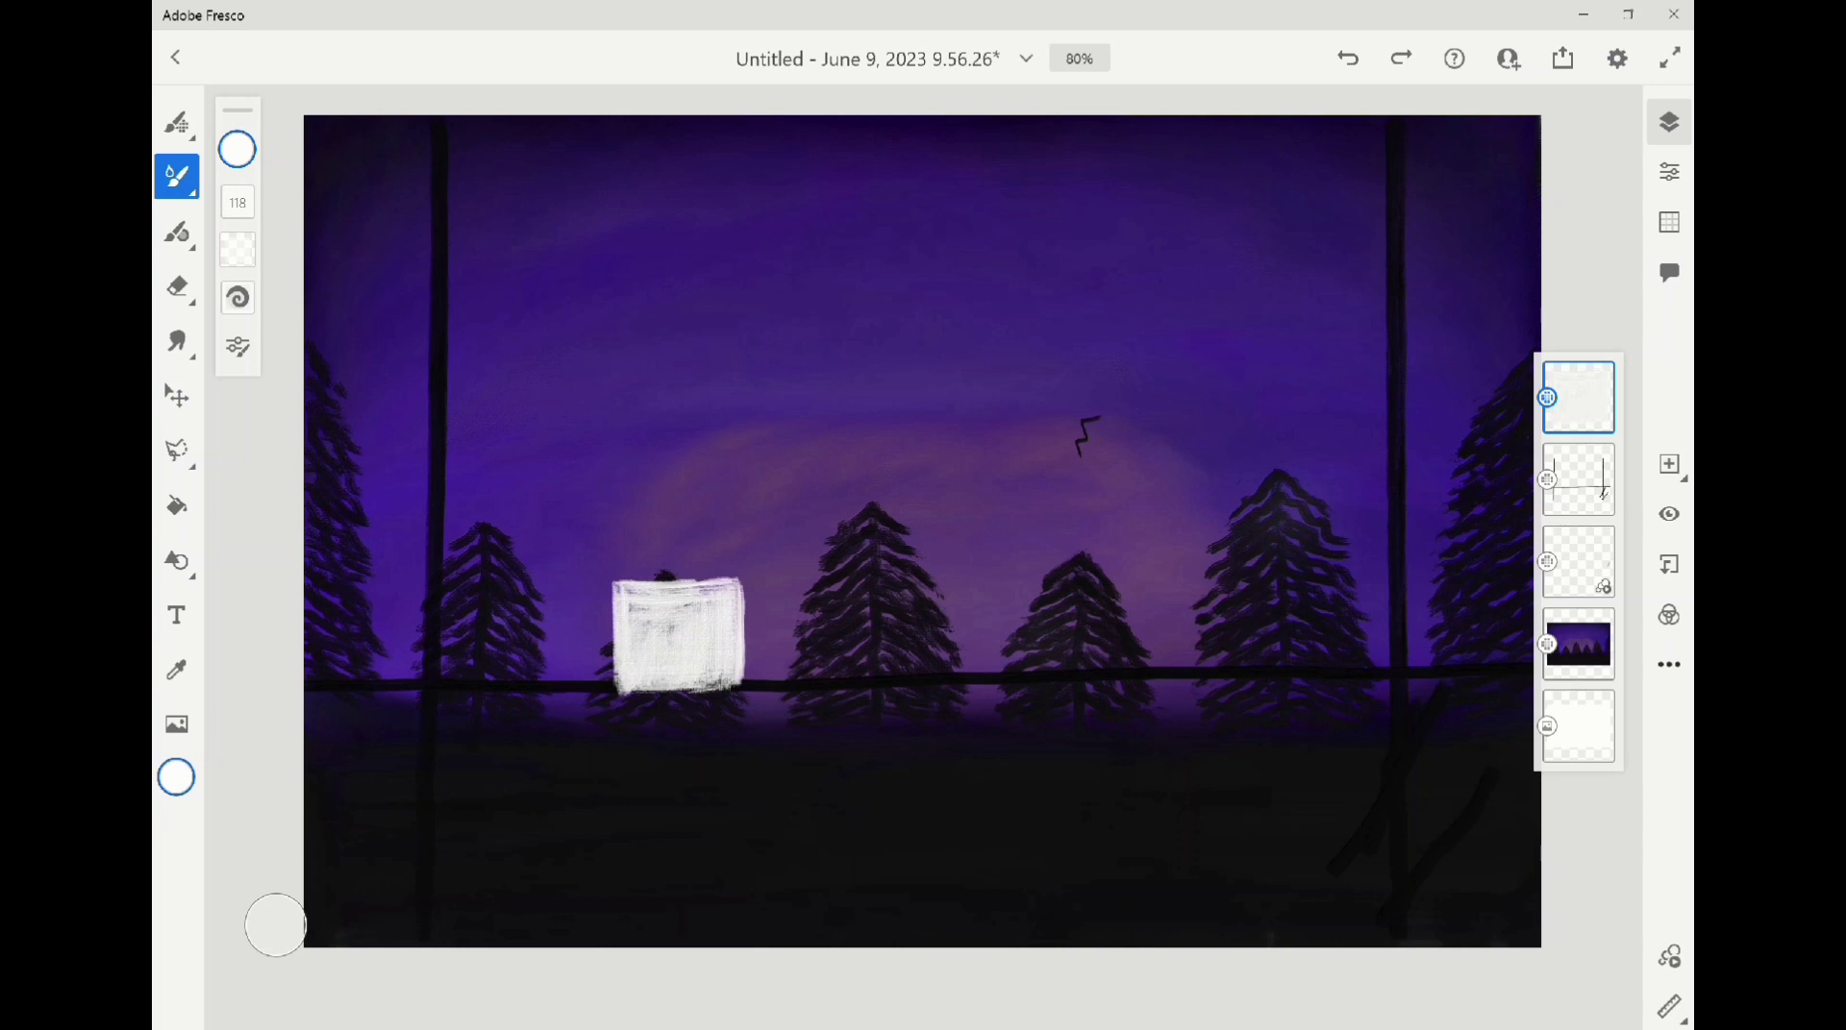
Switch the color to yellow and paint a solid block directly beneath the white one at the same width
click(176, 777)
click(346, 957)
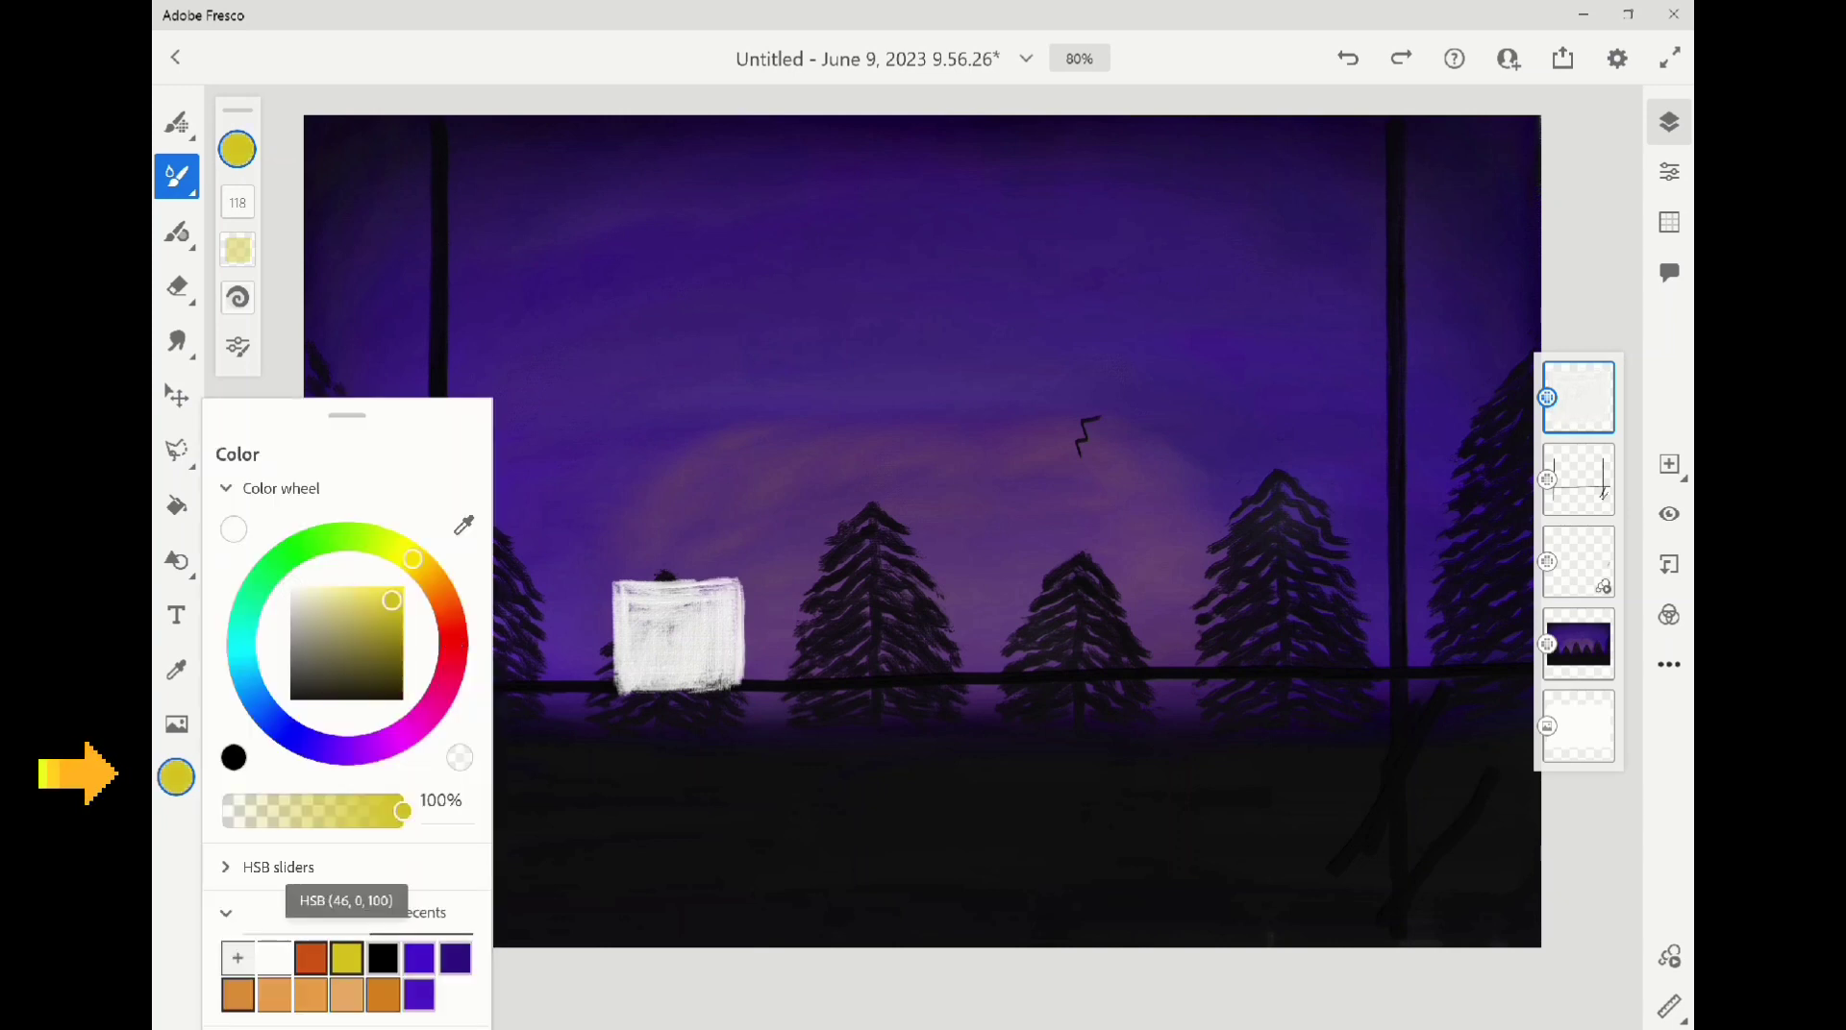
mouse_move(650, 698)
mouse_down()
mouse_move(665, 699)
mouse_move(635, 703)
mouse_move(740, 694)
mouse_move(620, 706)
mouse_move(672, 722)
mouse_move(634, 729)
mouse_move(630, 771)
mouse_move(711, 714)
mouse_move(733, 744)
mouse_up()
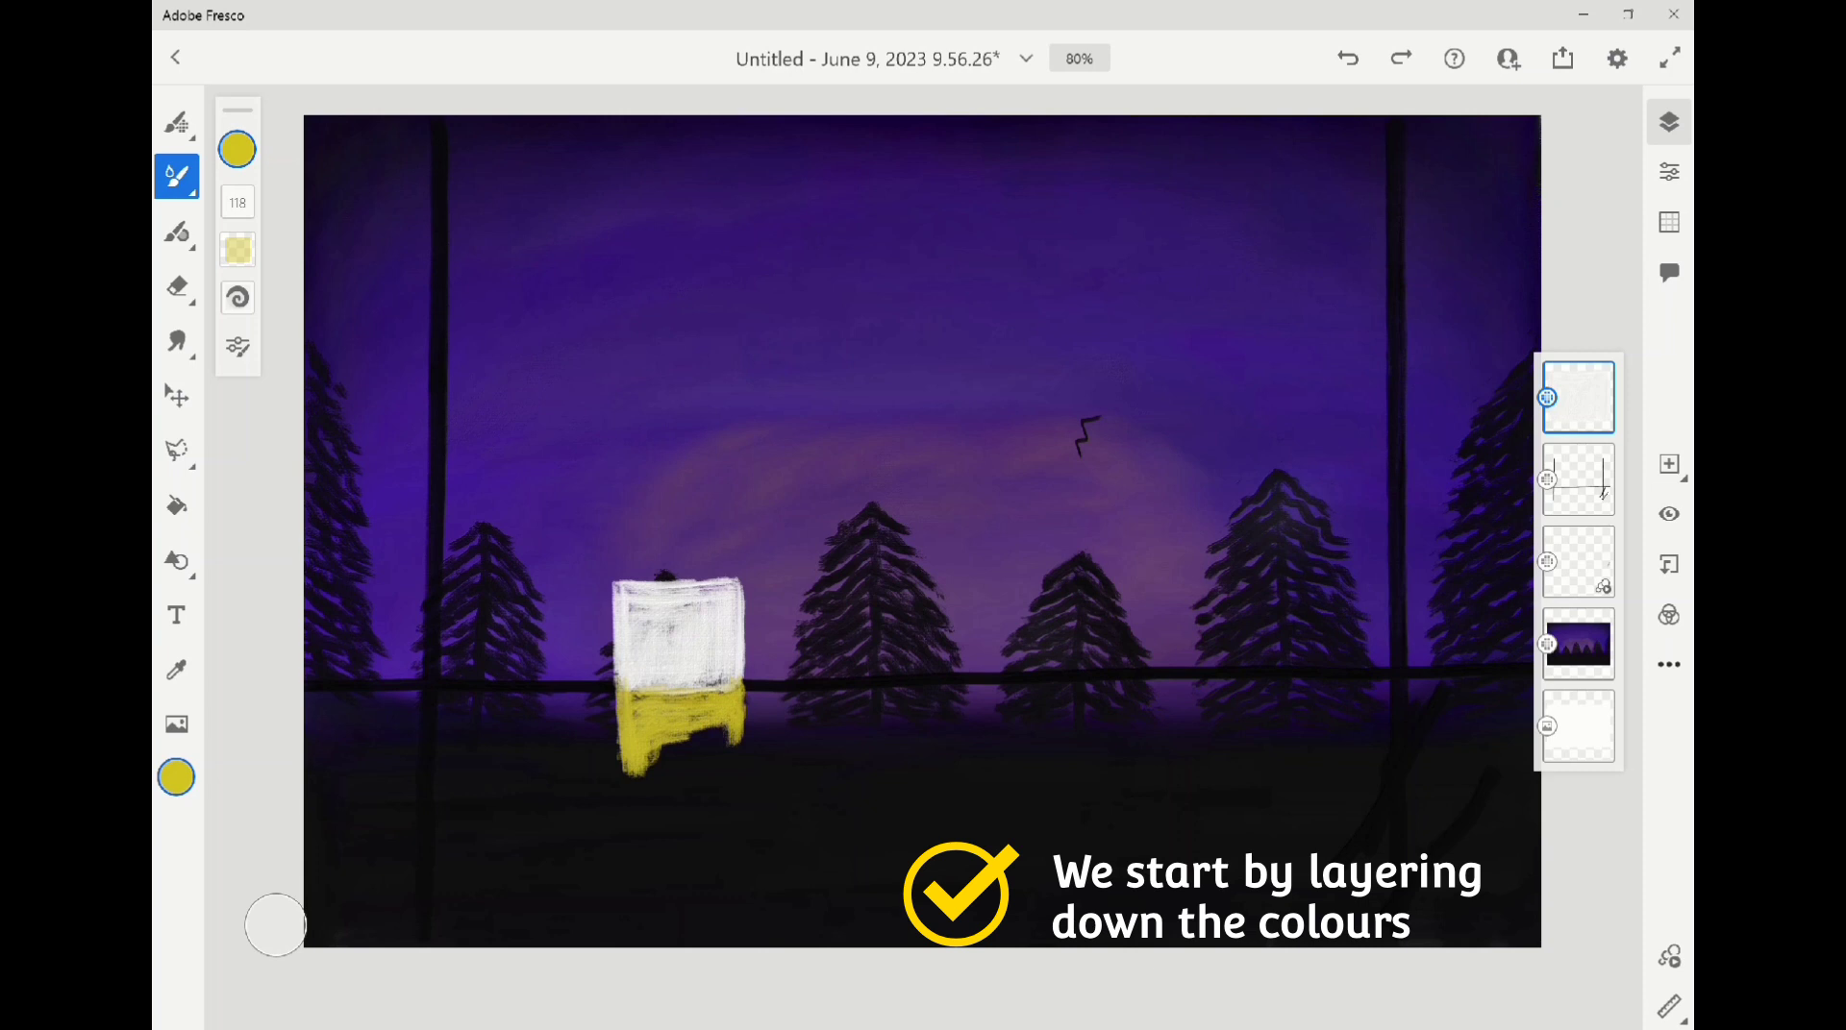
drag(653, 731, 721, 765)
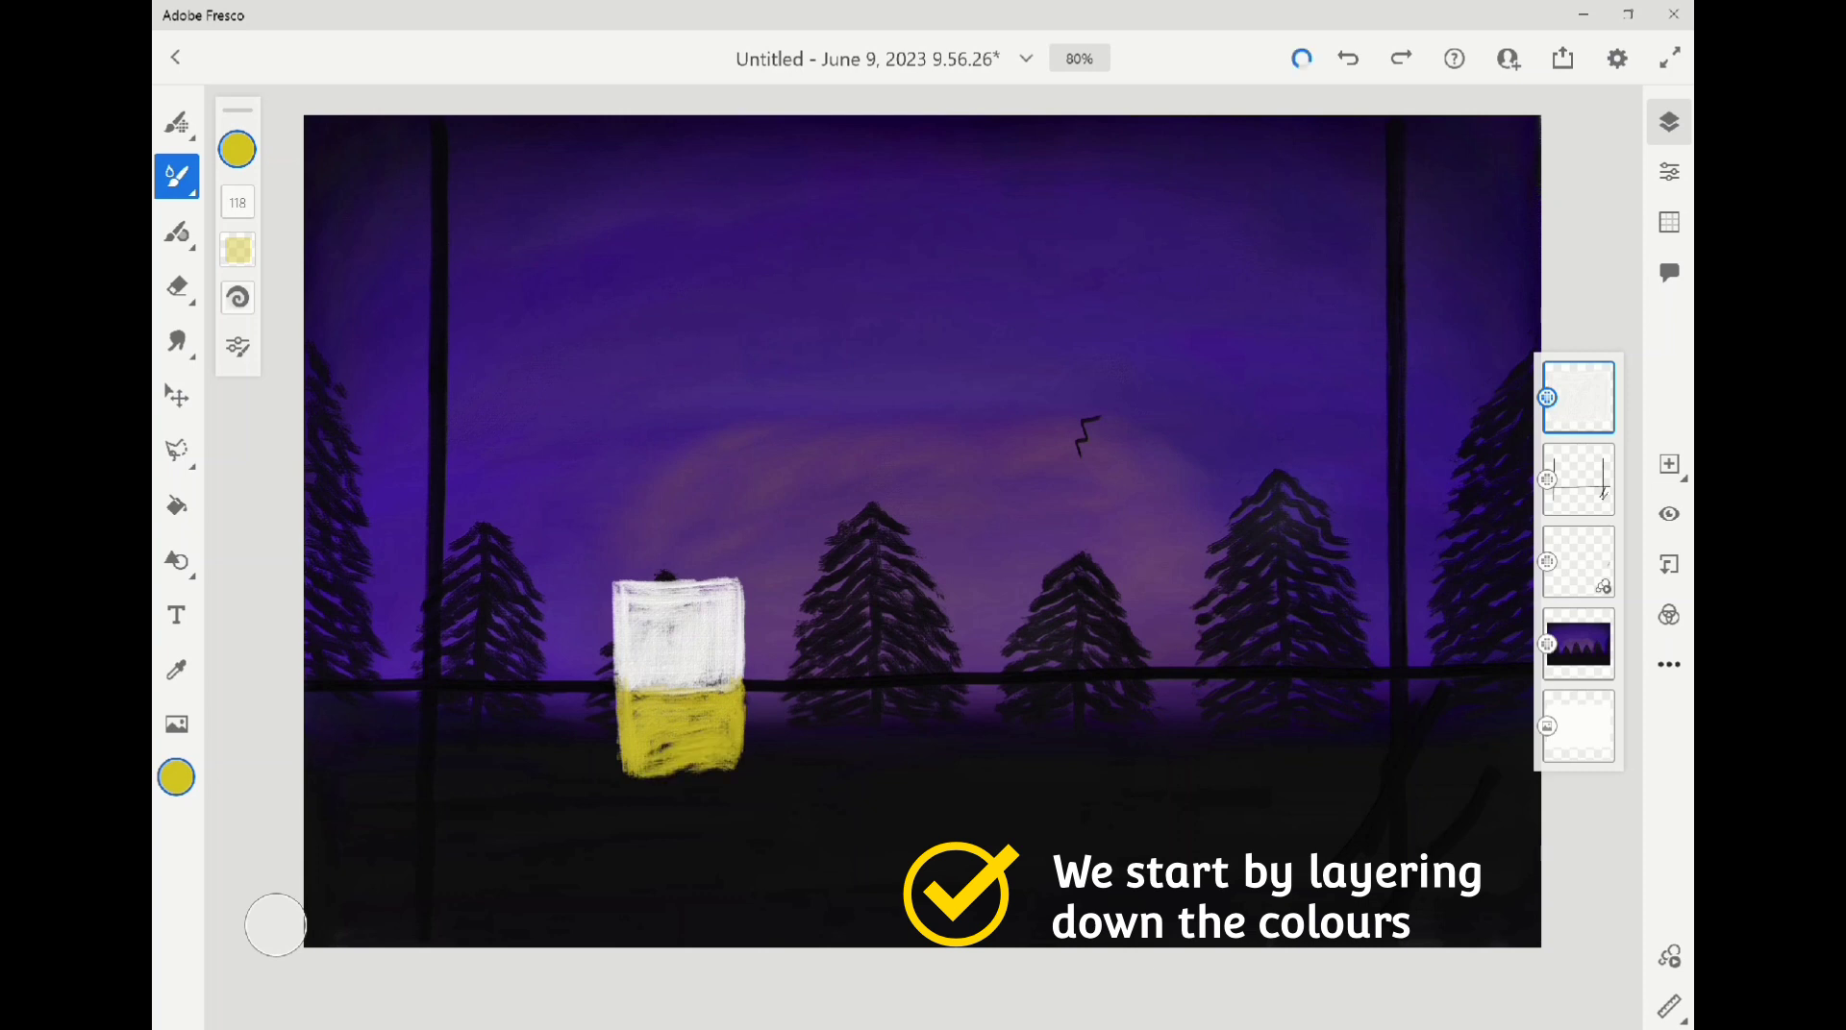
drag(625, 777, 743, 784)
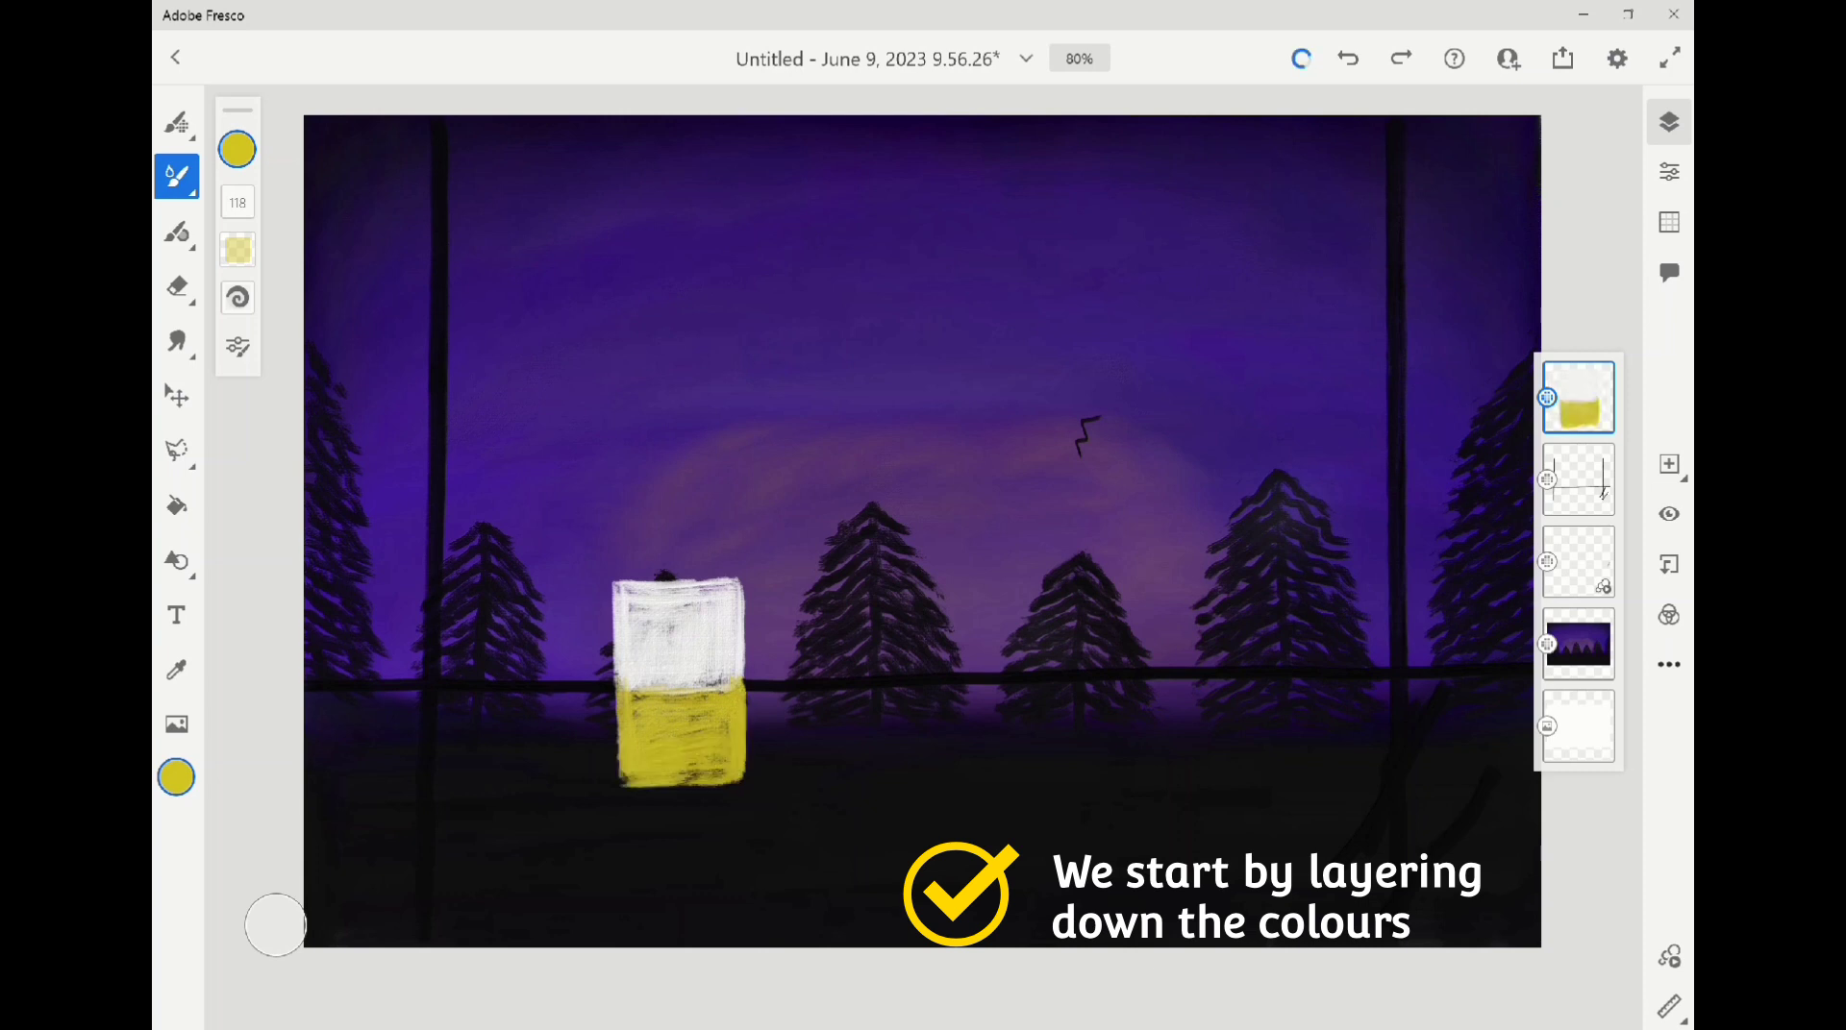
drag(620, 795, 740, 788)
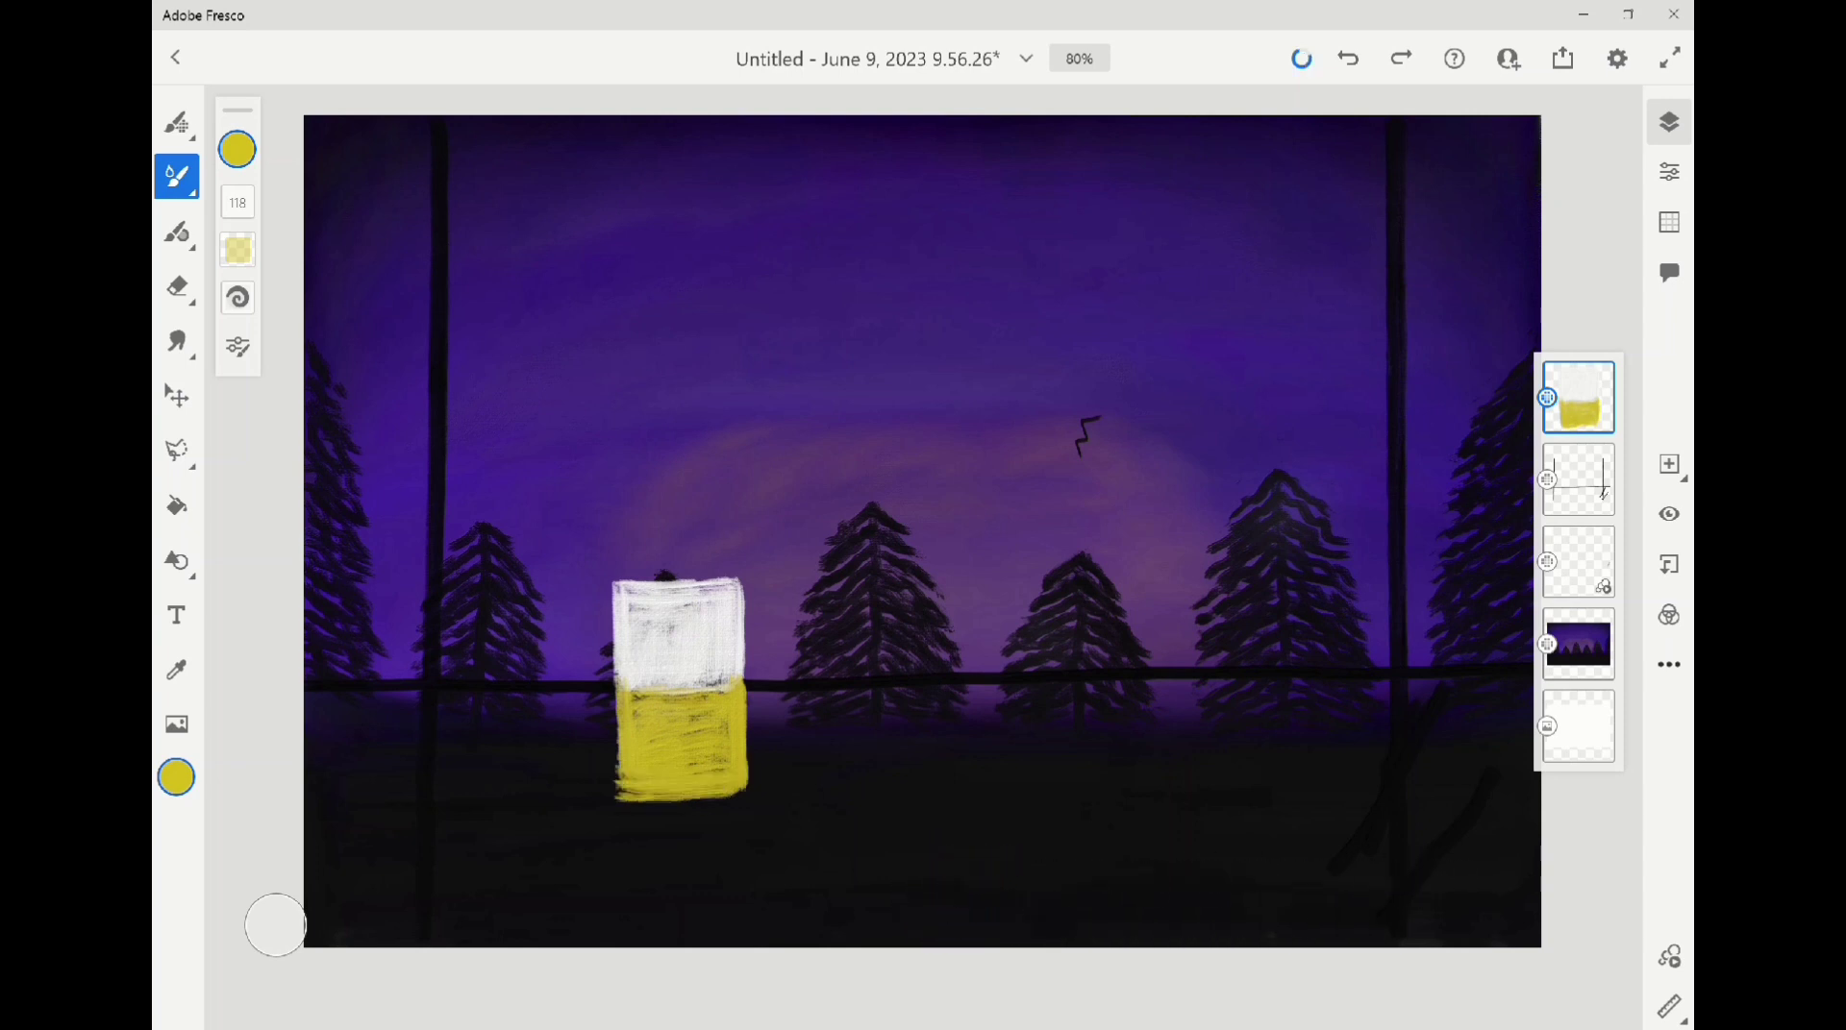
drag(625, 694, 735, 793)
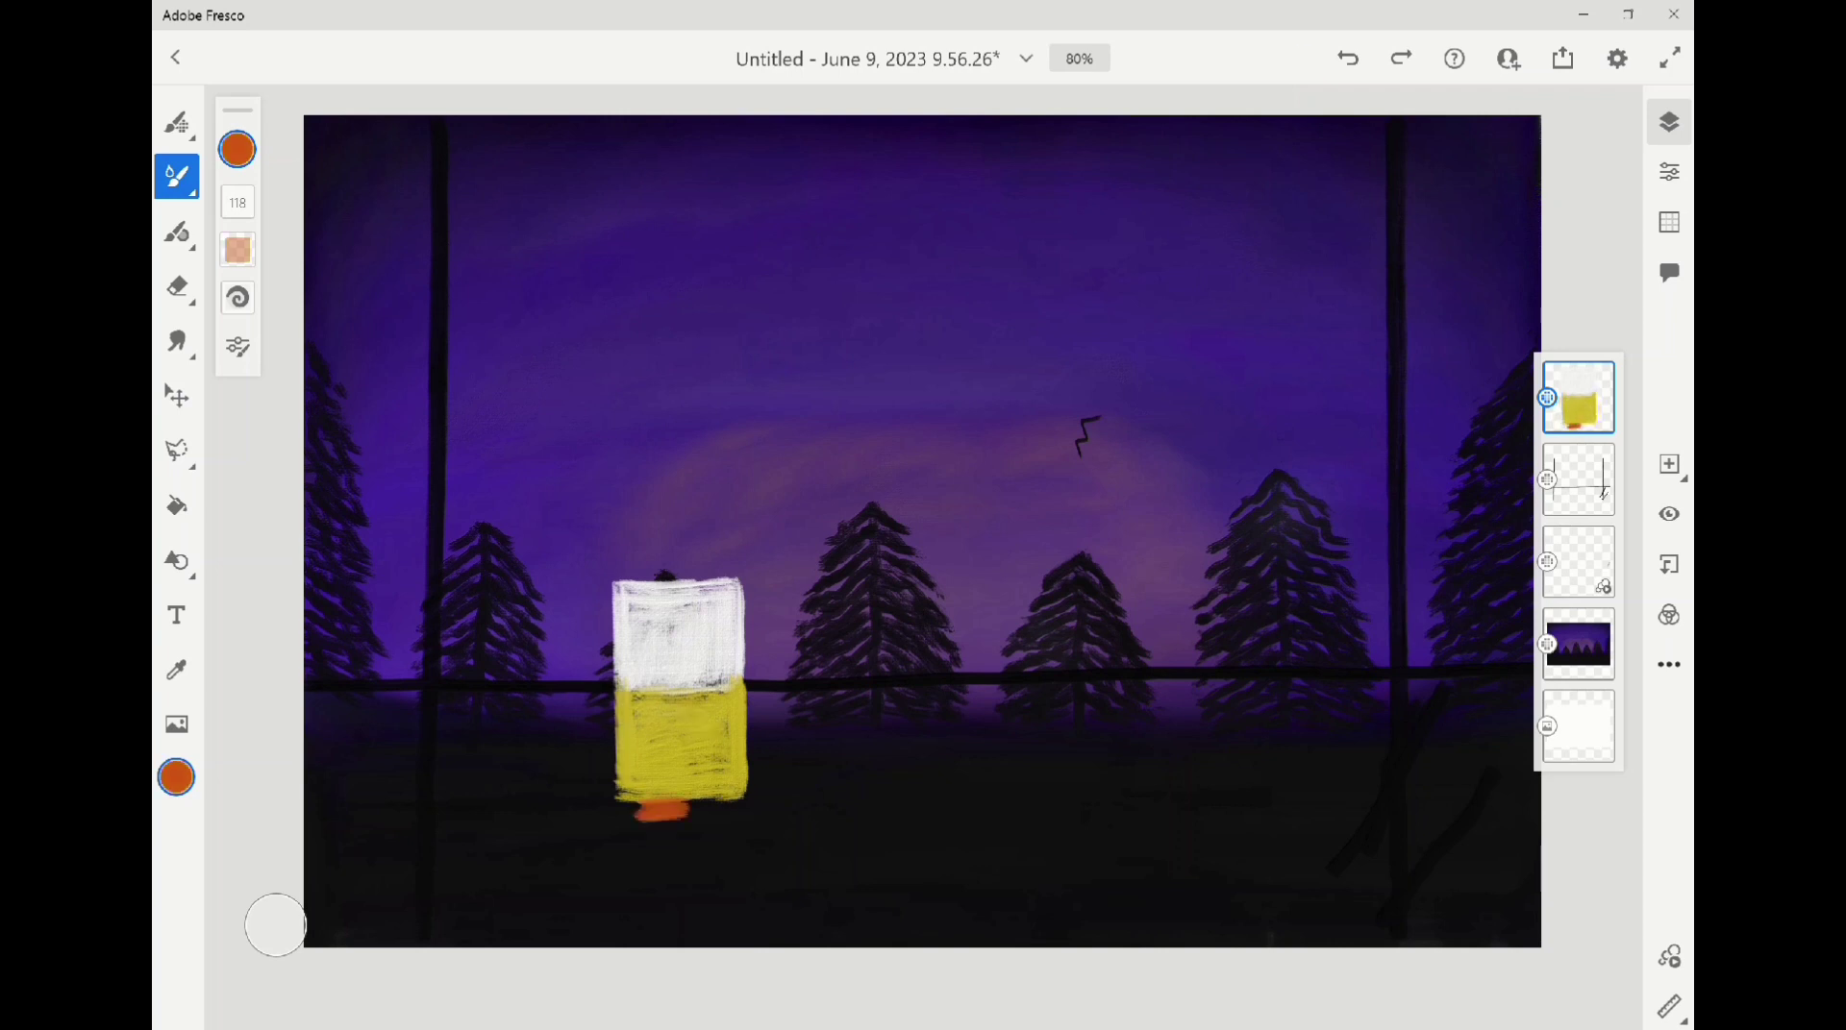
Paint an orange block beneath the yellow one, filling it down to the canvas's lower edge
drag(623, 817, 740, 837)
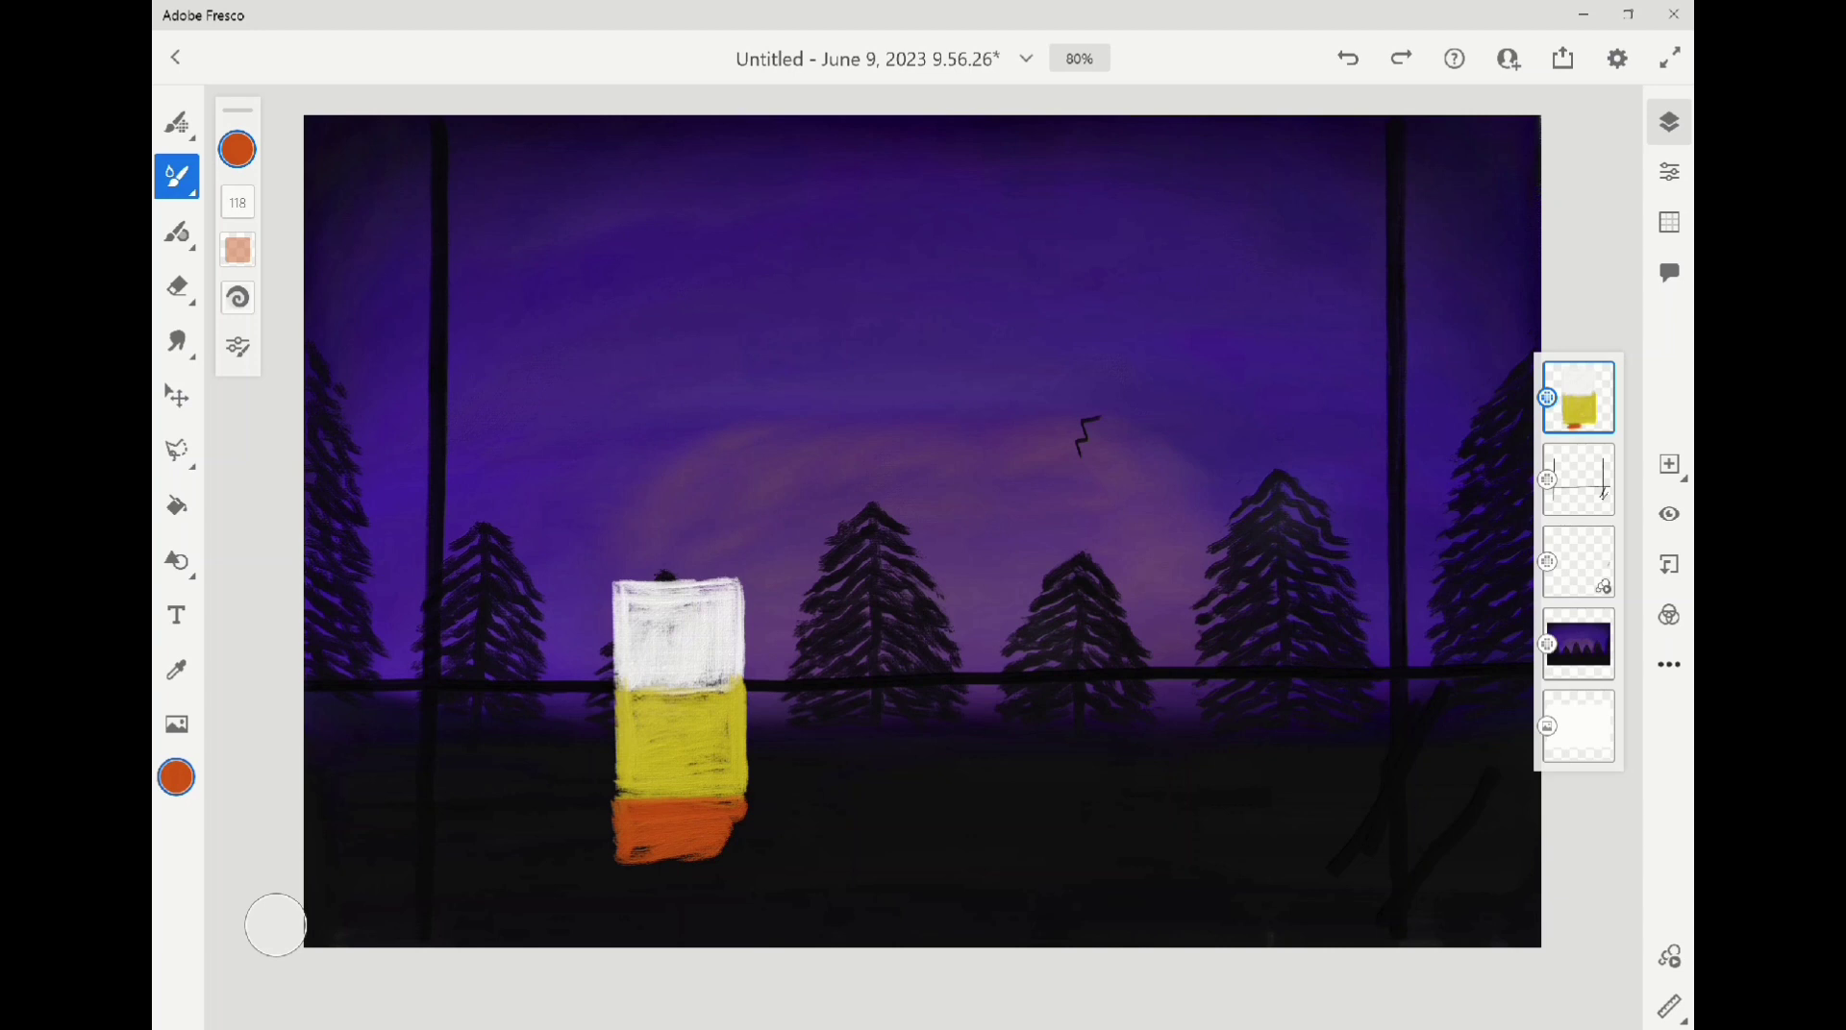
drag(625, 846, 740, 909)
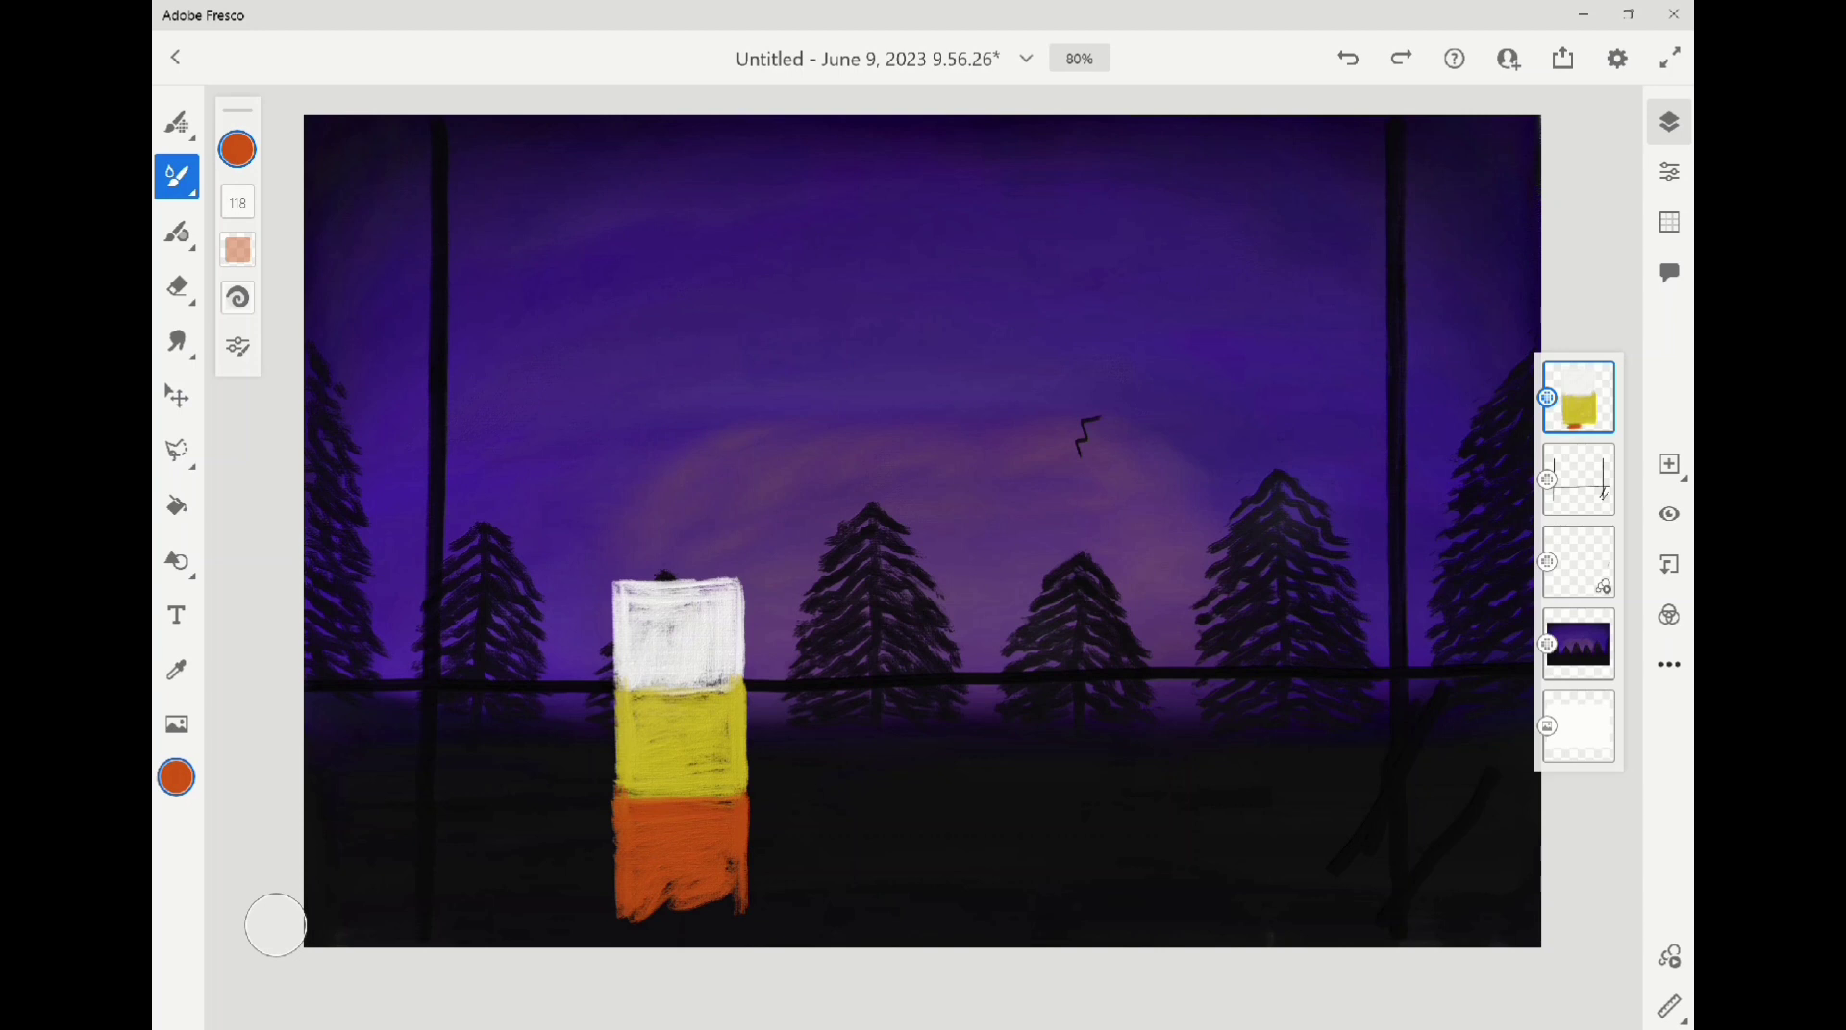
drag(620, 899, 730, 940)
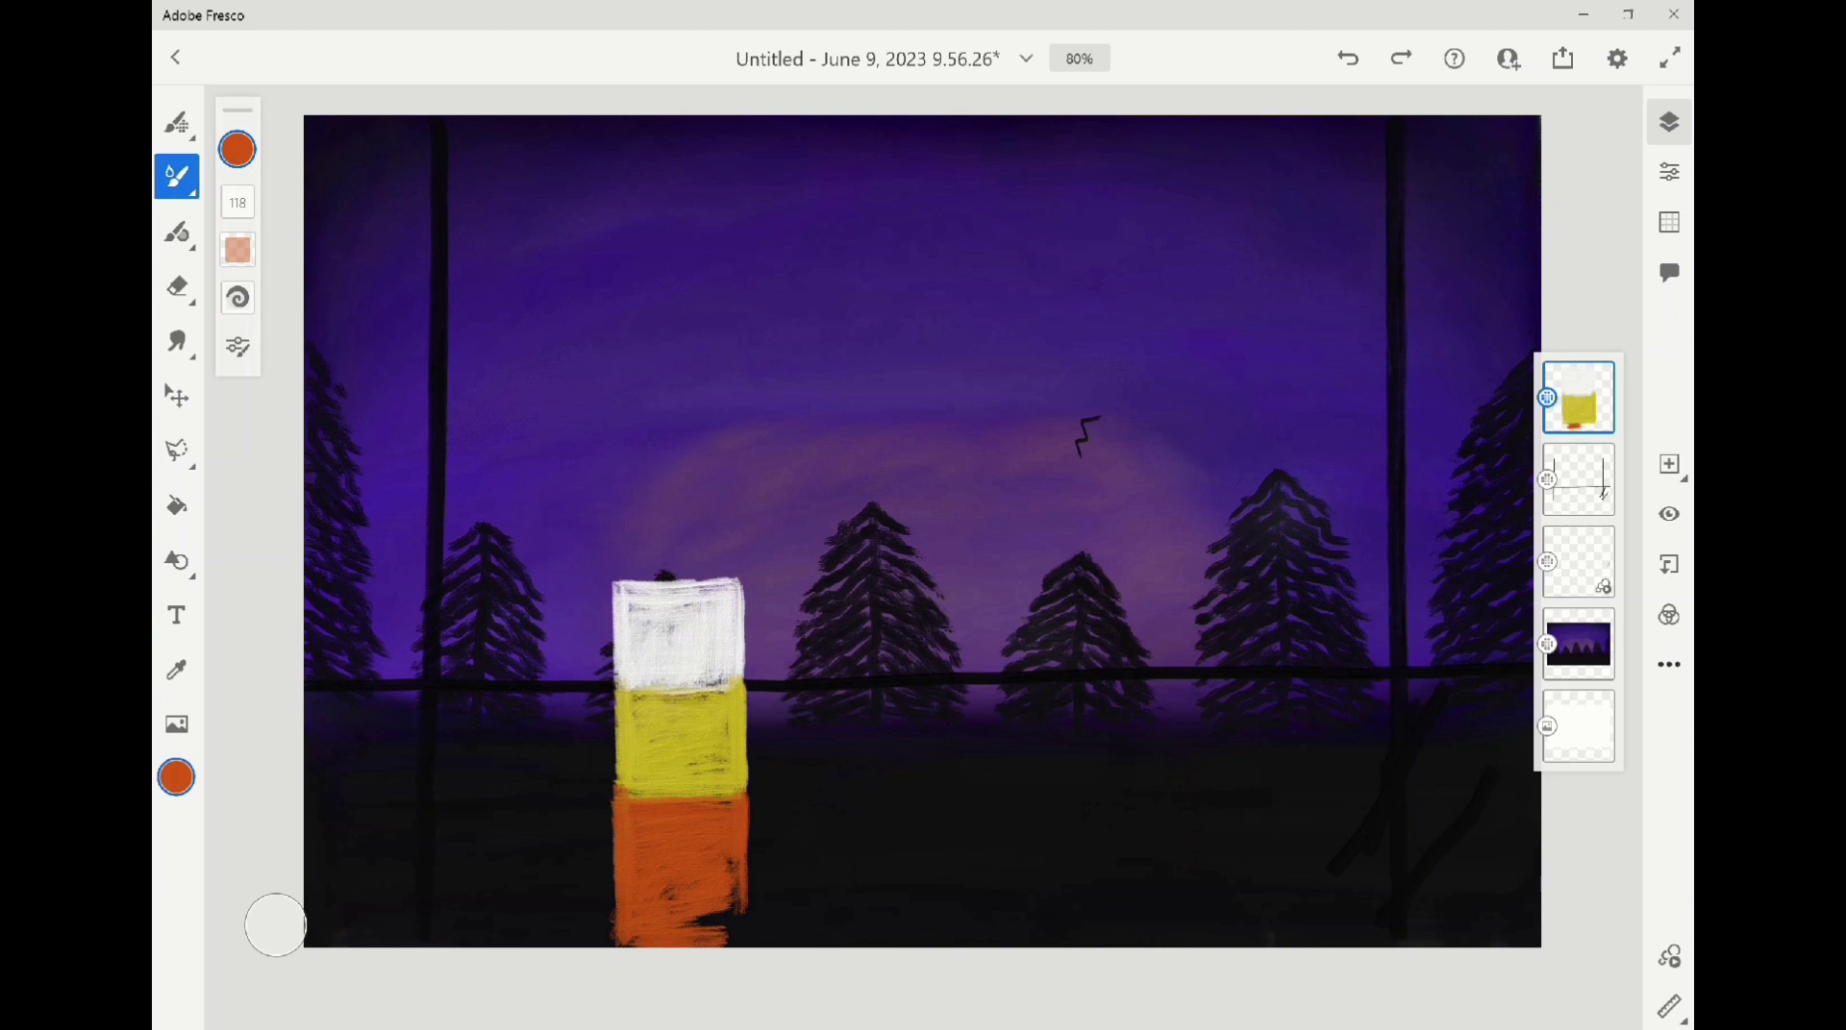
drag(709, 925, 733, 875)
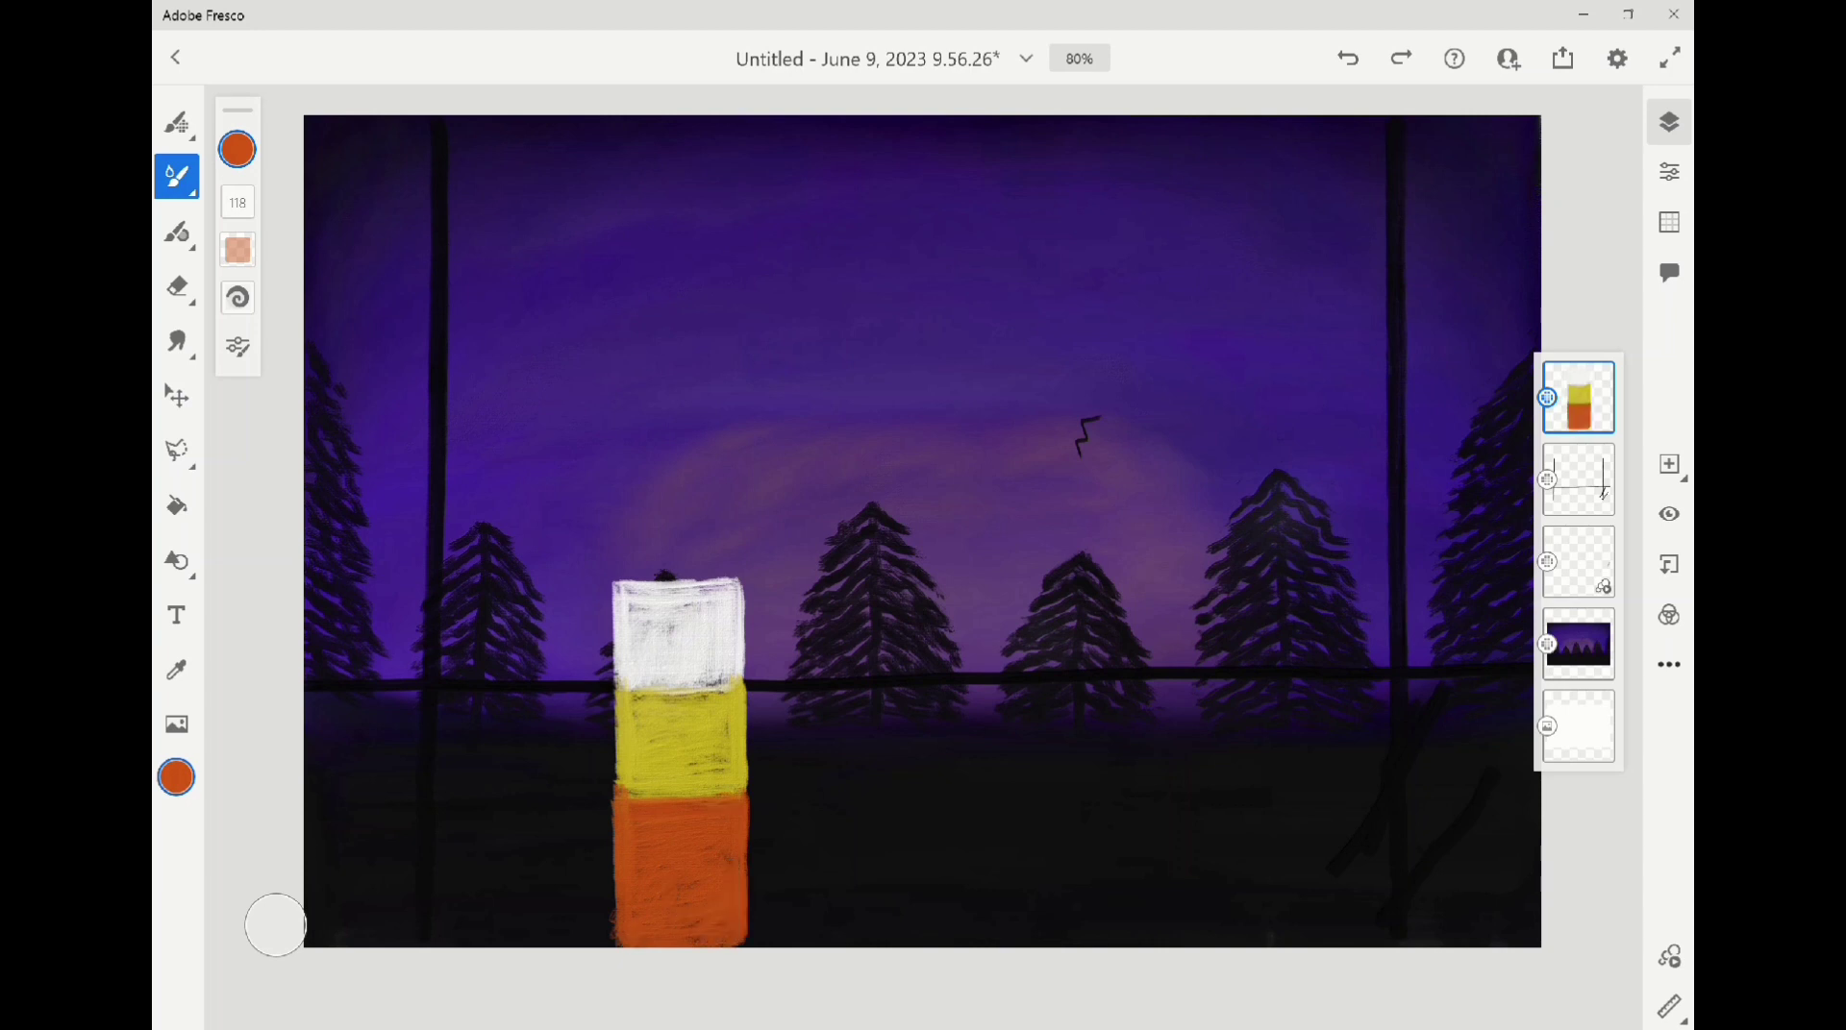
Choose the Canvas brush flat smudge brush and reduce its size to 61
click(176, 341)
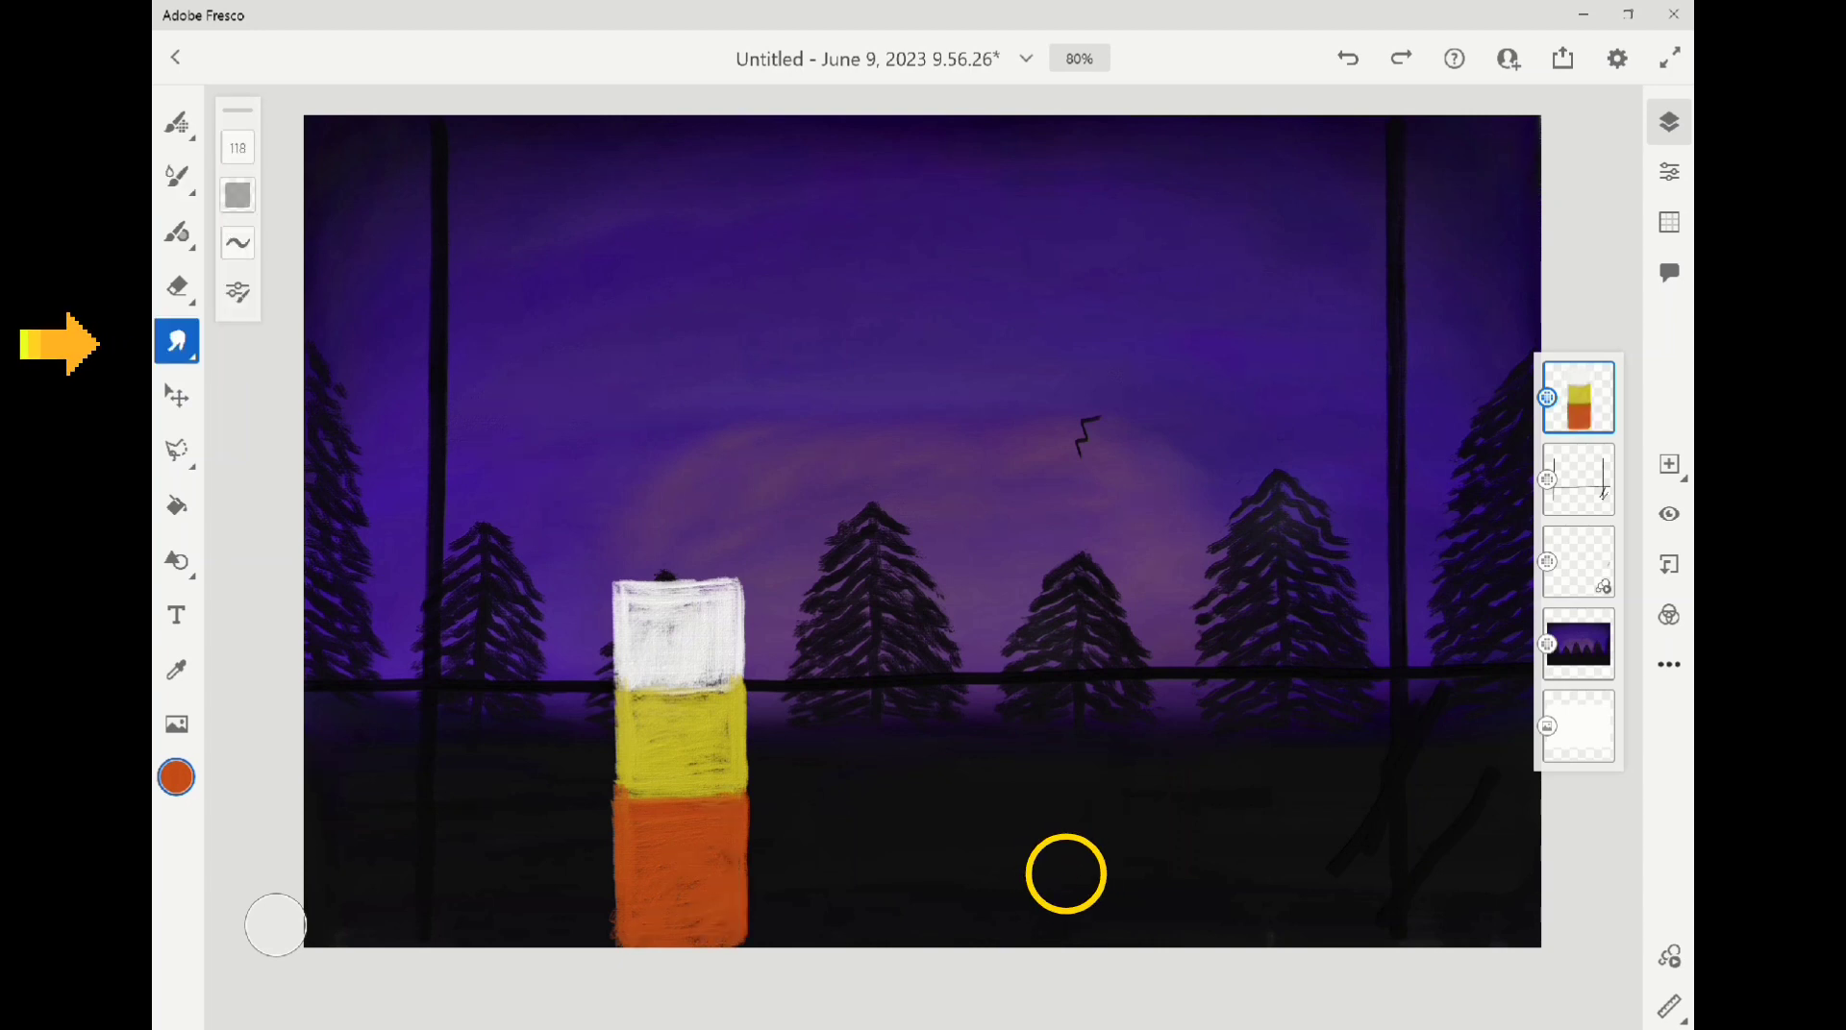
click(176, 342)
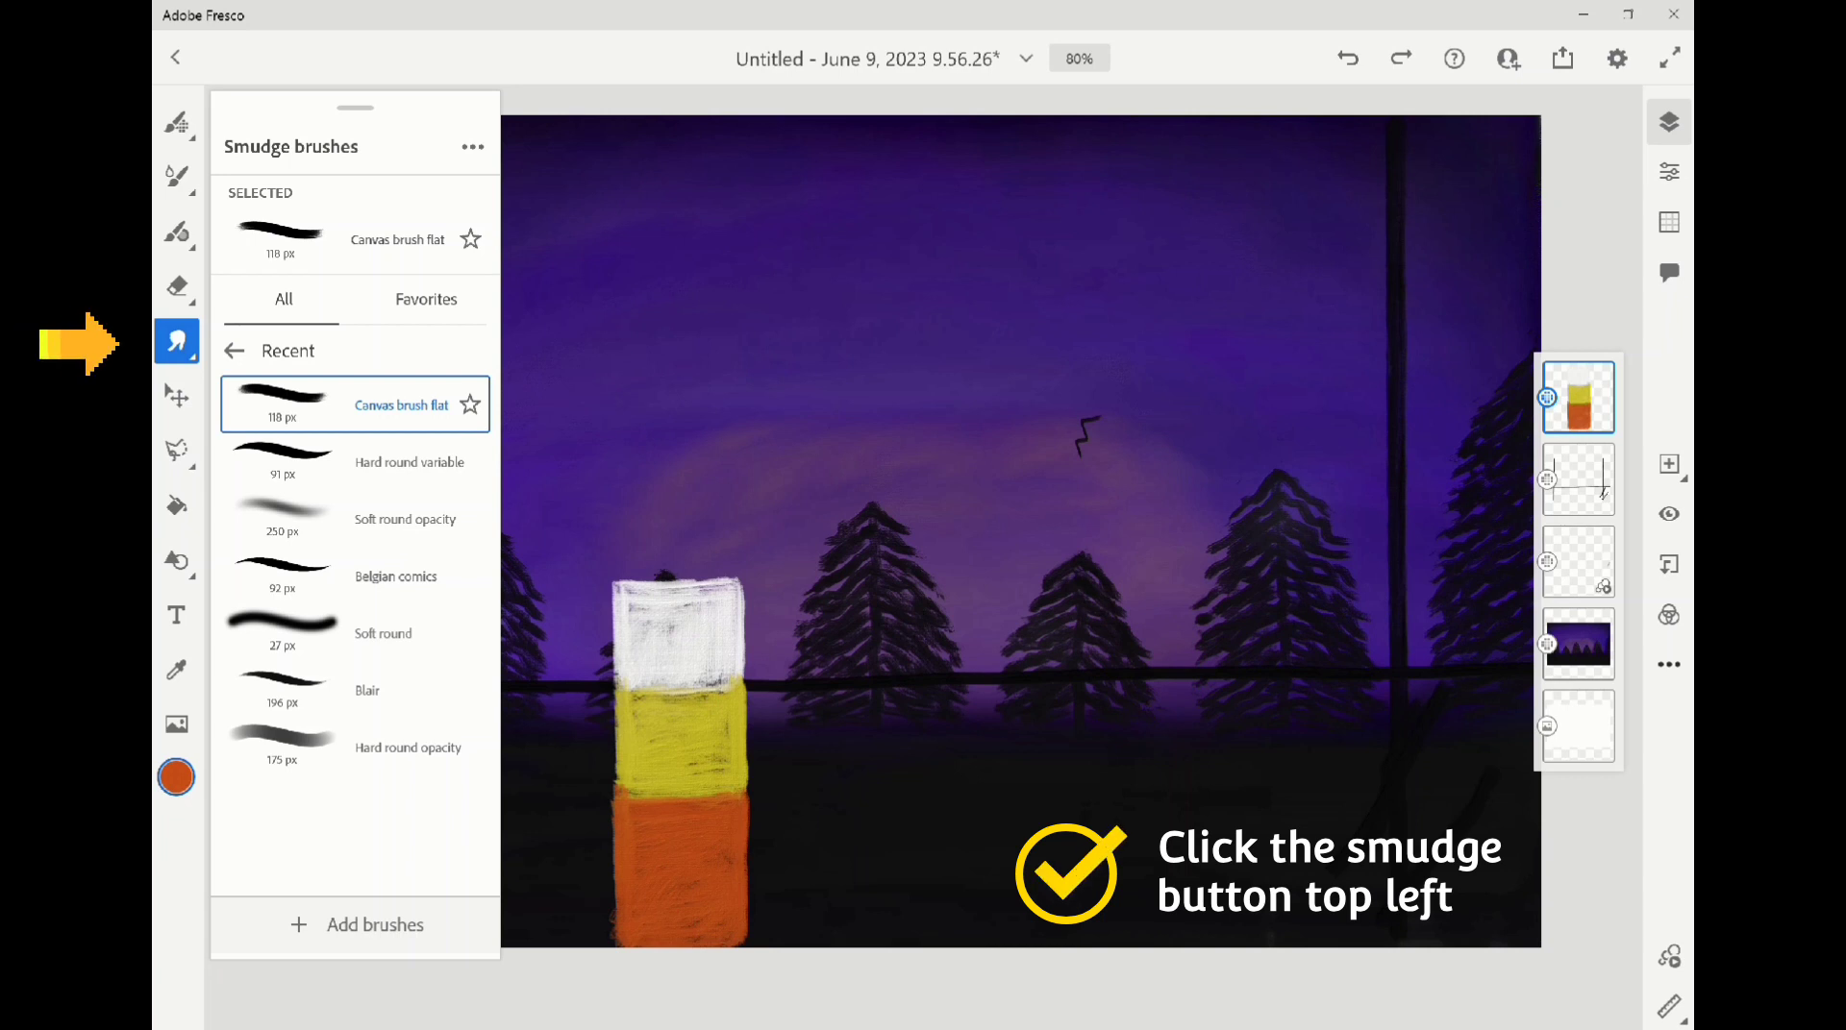
click(176, 341)
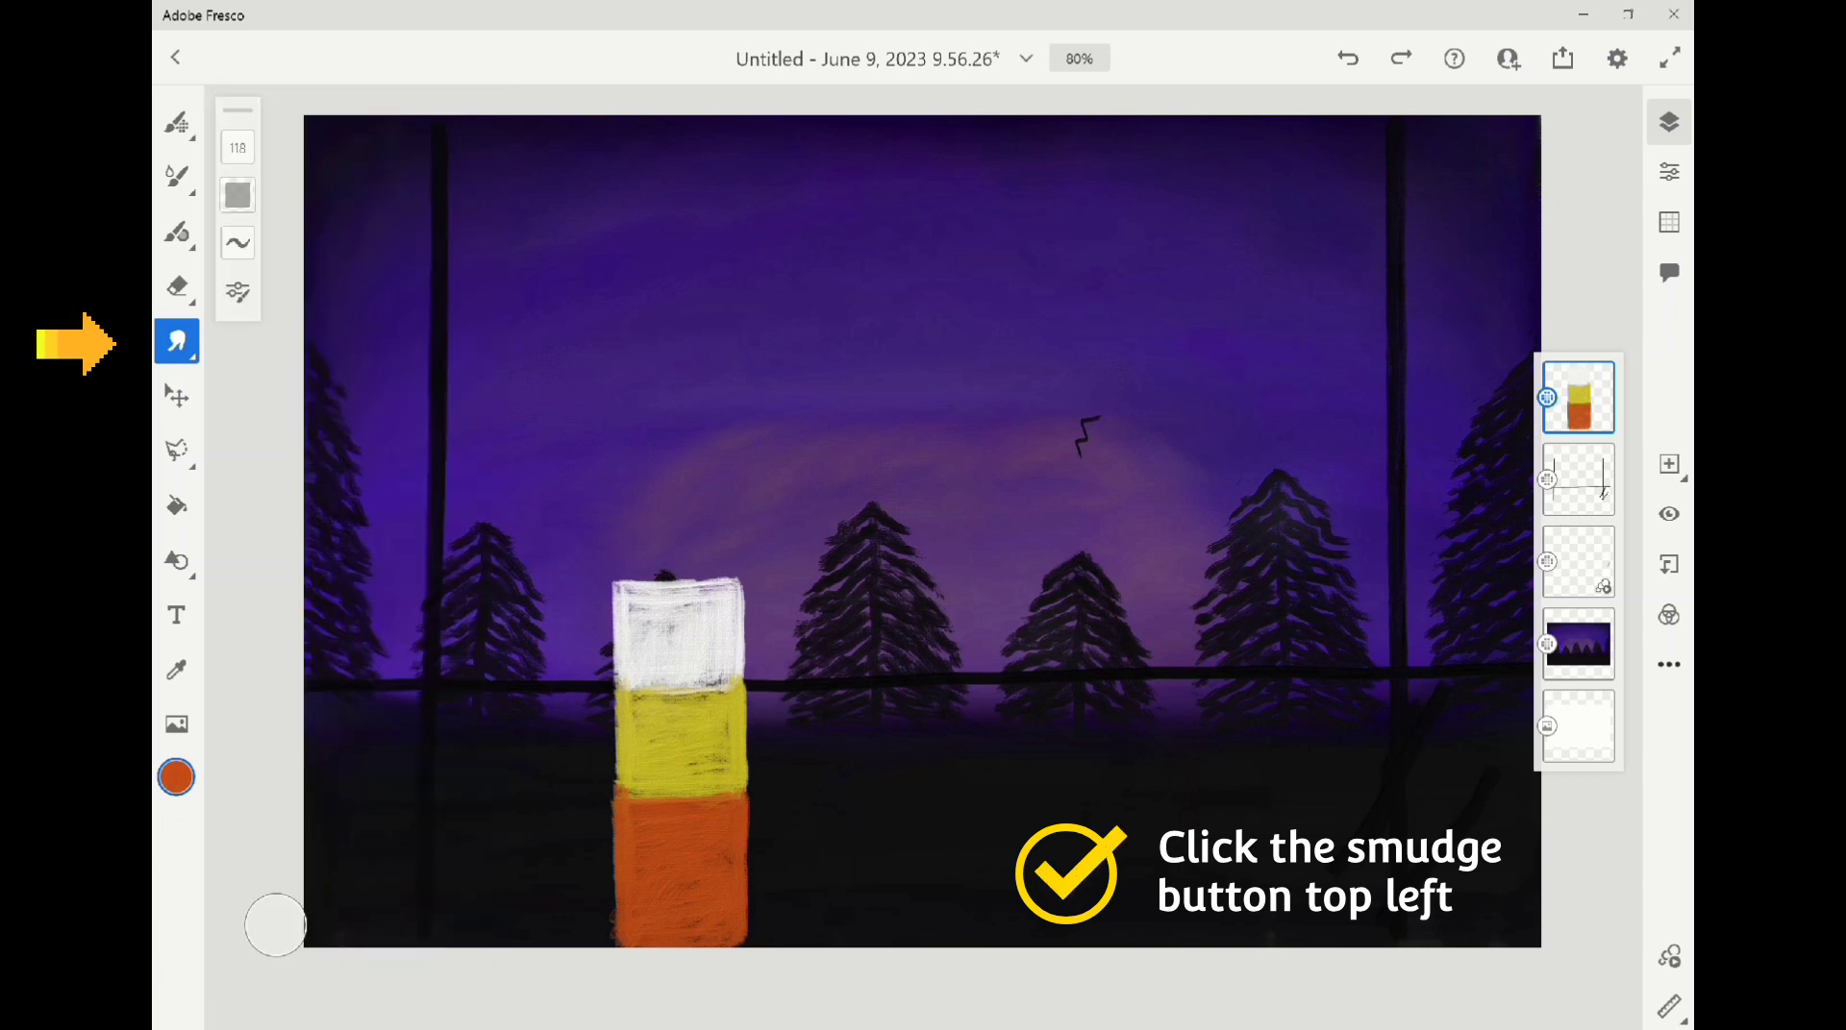
click(238, 147)
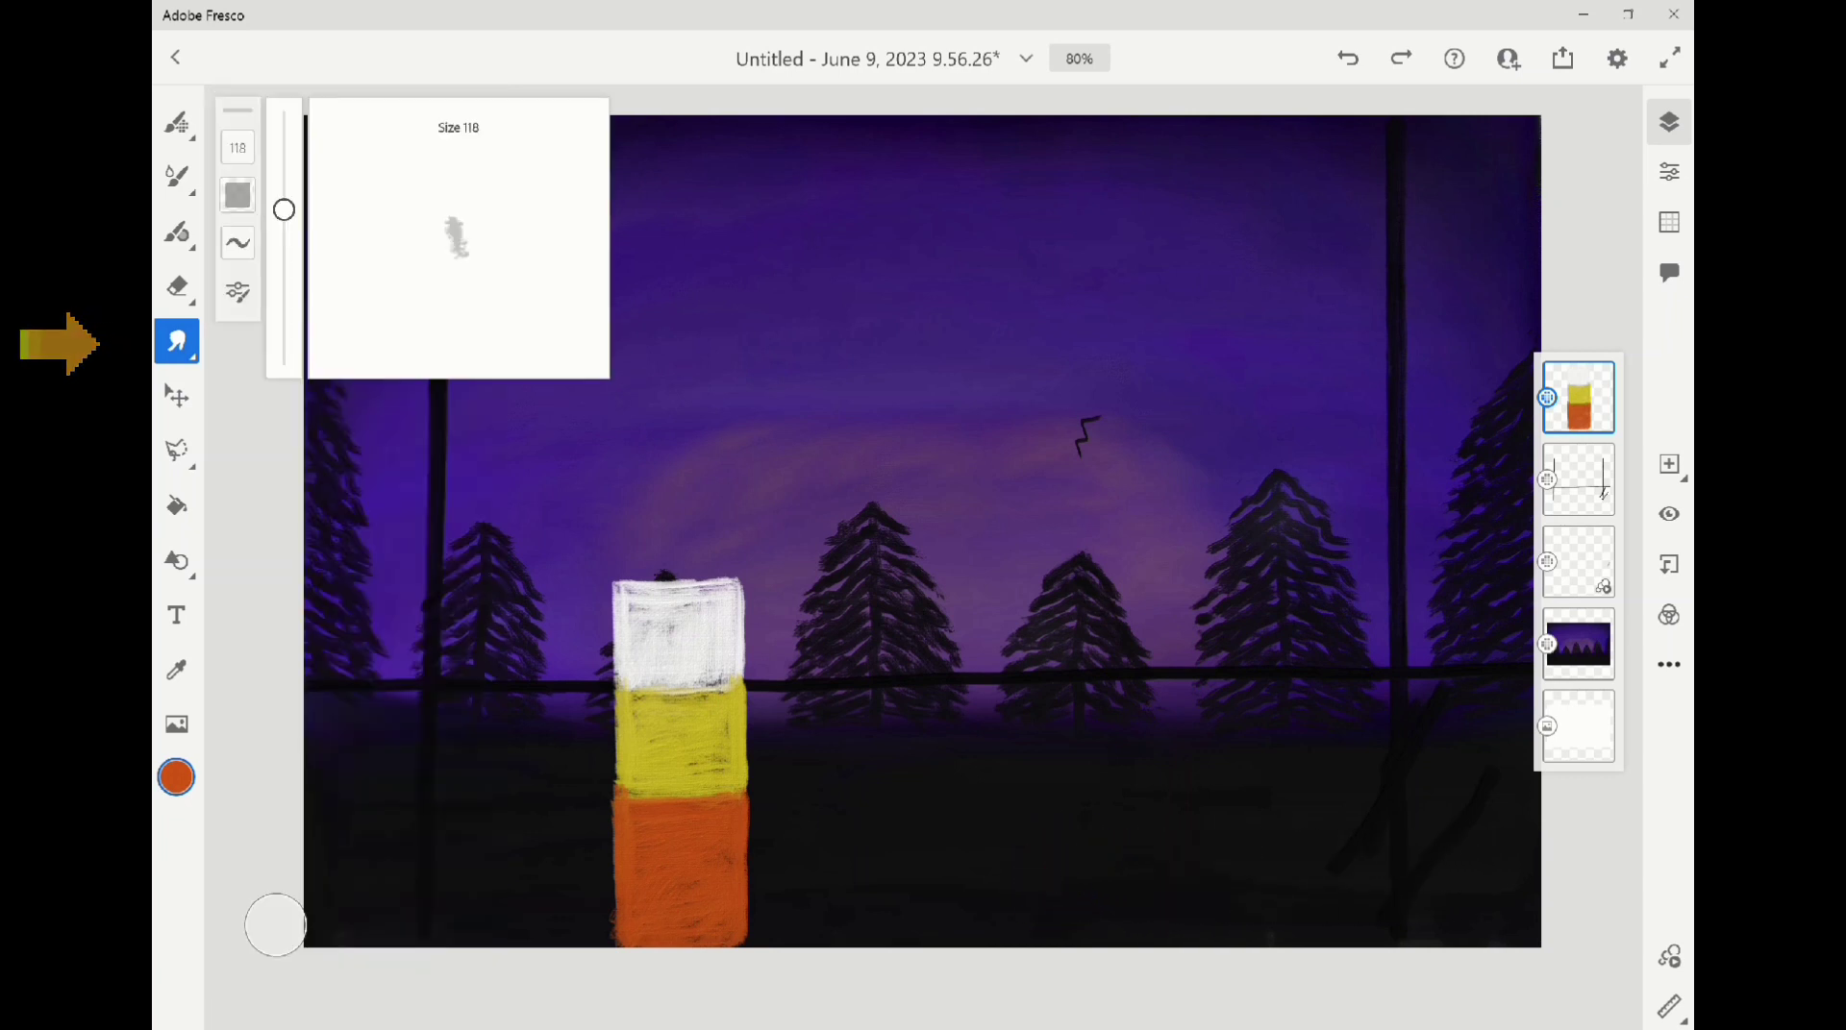
drag(284, 209, 284, 266)
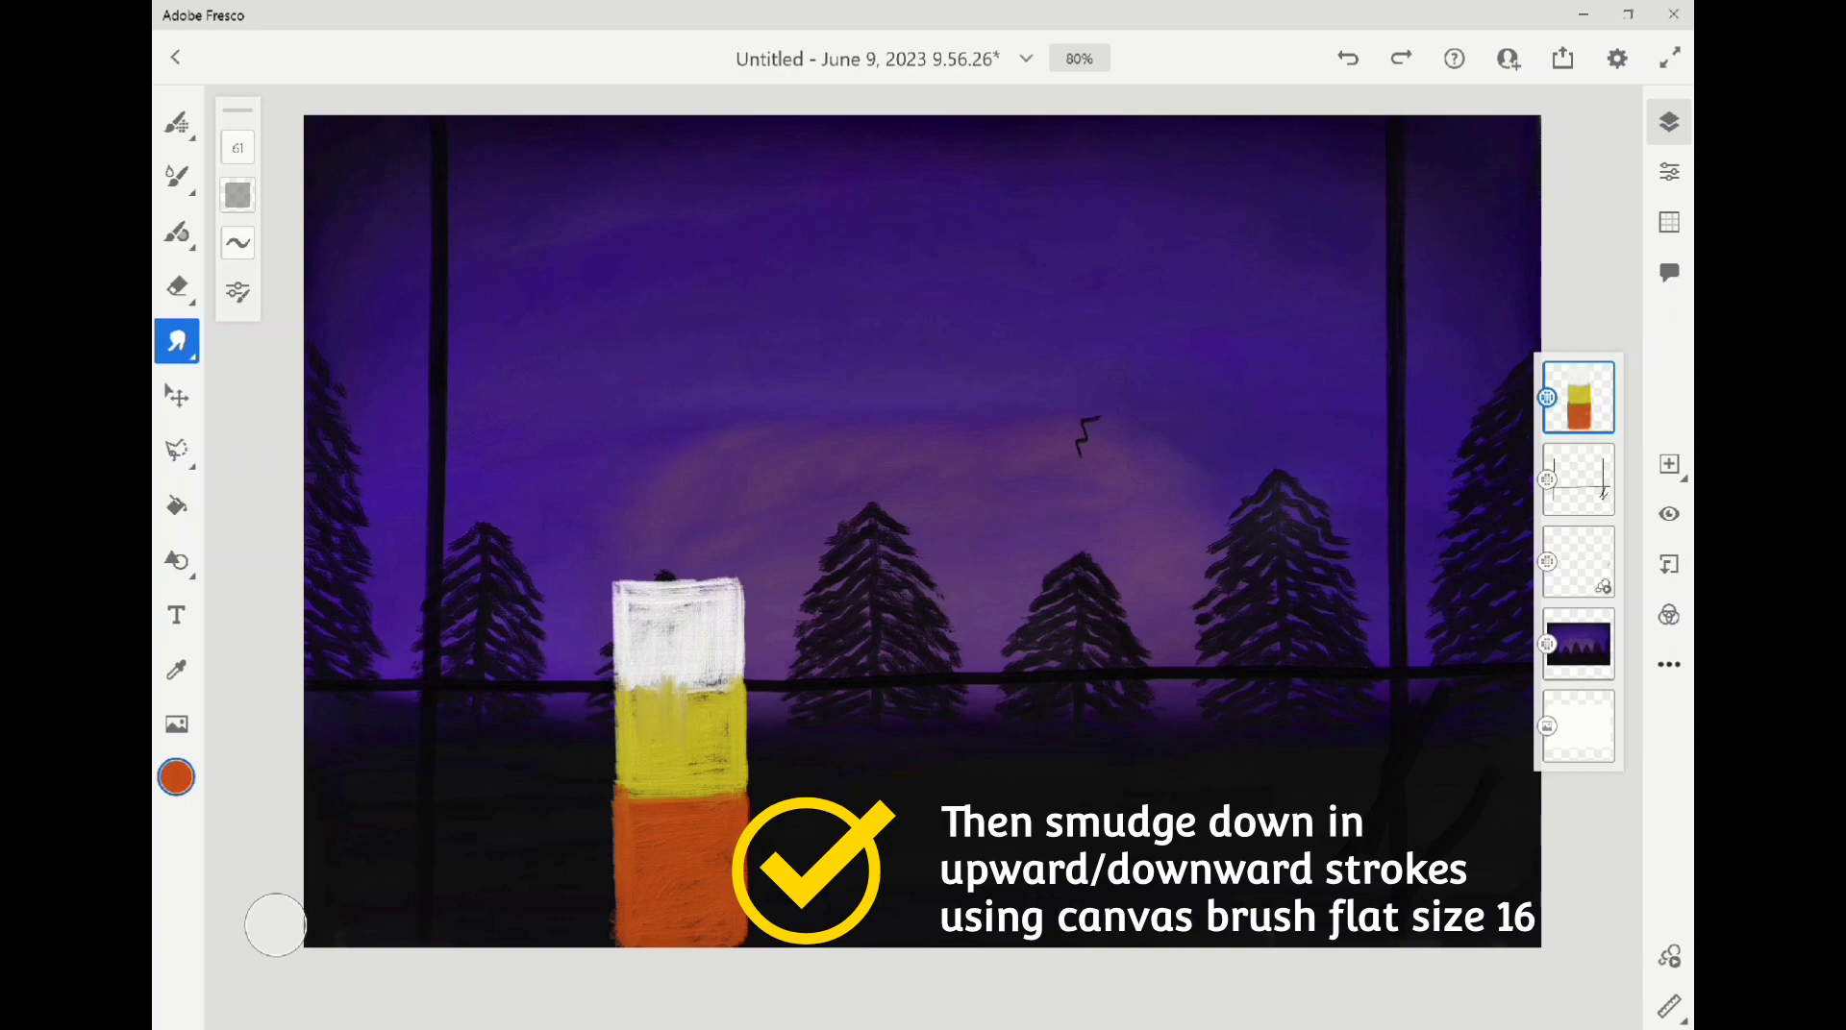
Smudge the column with short vertical strokes, blending the white into the yellow and the yellow into the orange
drag(693, 706, 688, 657)
drag(633, 685, 632, 729)
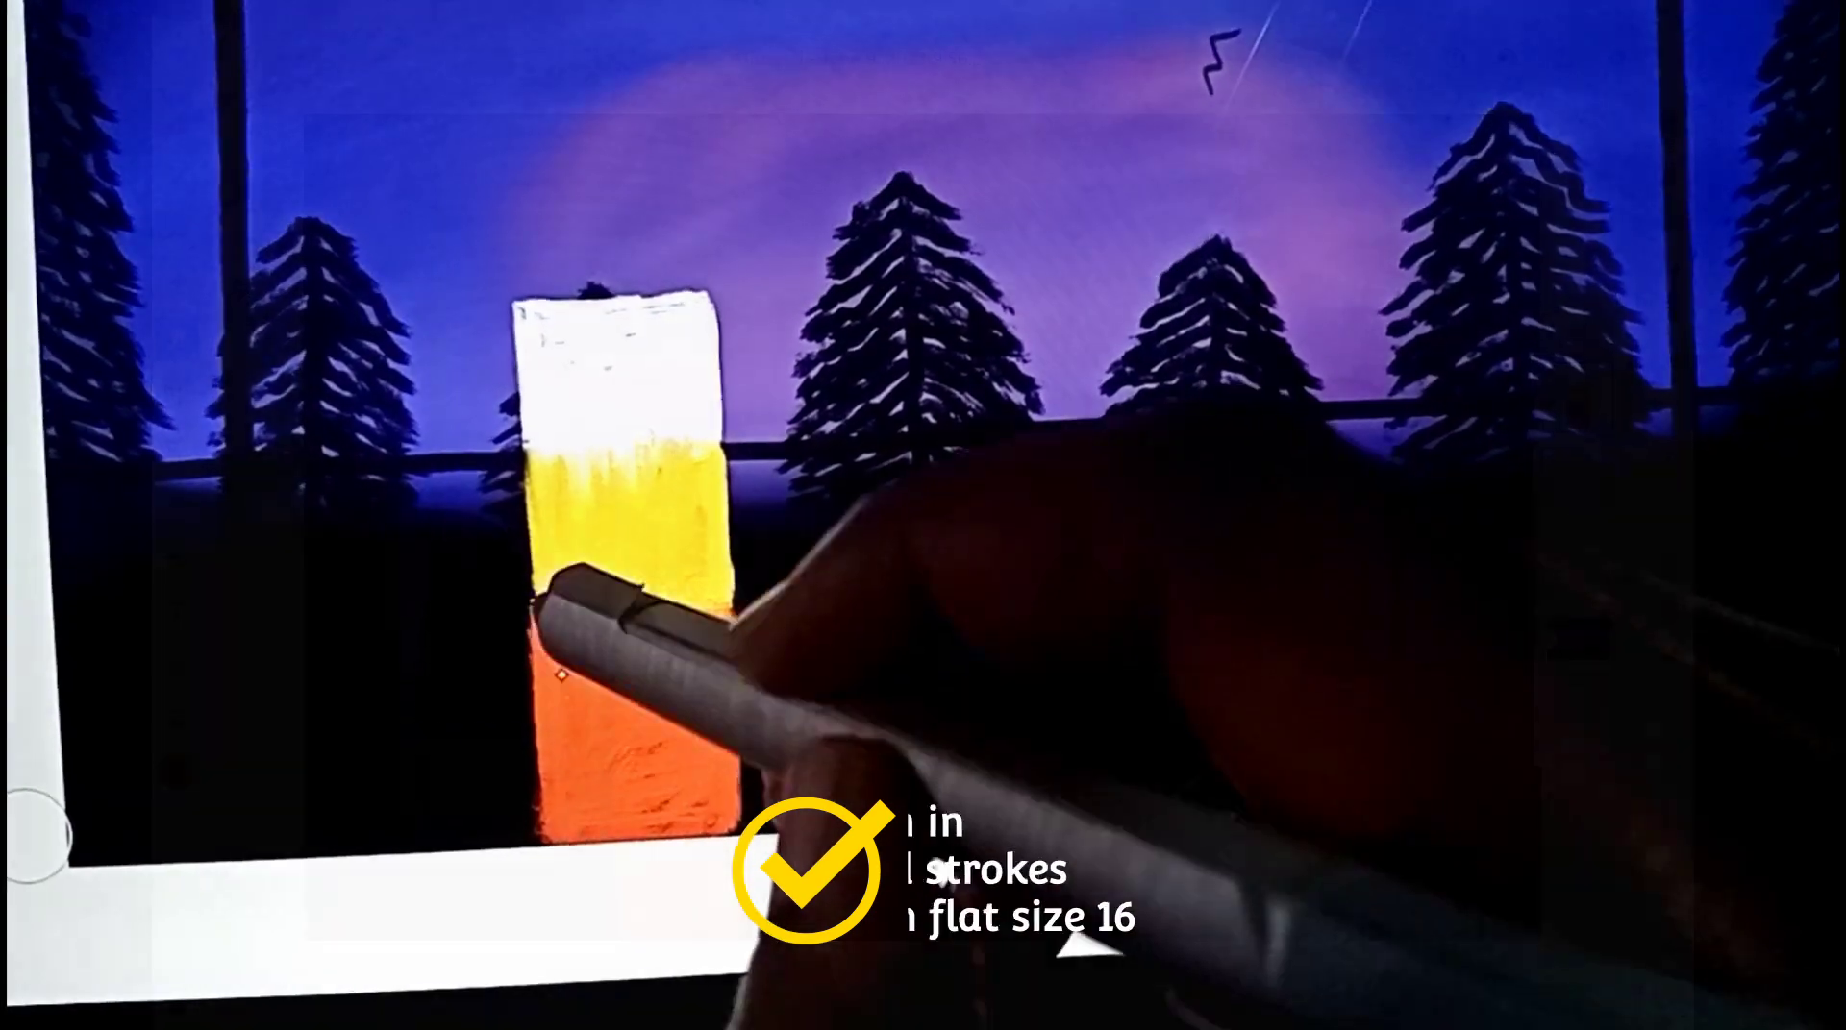
mouse_move(561, 675)
mouse_down()
mouse_move(593, 624)
mouse_move(589, 742)
mouse_move(634, 732)
mouse_move(646, 649)
mouse_move(675, 607)
mouse_move(706, 711)
mouse_up()
mouse_move(665, 800)
mouse_down()
mouse_move(634, 731)
mouse_move(604, 784)
mouse_move(562, 611)
mouse_move(506, 617)
mouse_move(563, 608)
mouse_move(552, 593)
mouse_move(535, 692)
mouse_move(539, 553)
mouse_move(484, 555)
mouse_move(473, 680)
mouse_move(601, 576)
mouse_move(573, 699)
mouse_move(620, 562)
mouse_move(679, 620)
mouse_move(629, 499)
mouse_move(558, 534)
mouse_move(536, 717)
mouse_move(643, 761)
mouse_move(567, 822)
mouse_move(640, 779)
mouse_move(573, 817)
mouse_move(543, 798)
mouse_move(479, 809)
mouse_move(459, 741)
mouse_move(535, 783)
mouse_move(536, 755)
mouse_move(523, 775)
mouse_move(550, 798)
mouse_move(609, 810)
mouse_move(486, 774)
mouse_move(642, 767)
mouse_move(638, 539)
mouse_move(660, 638)
mouse_up()
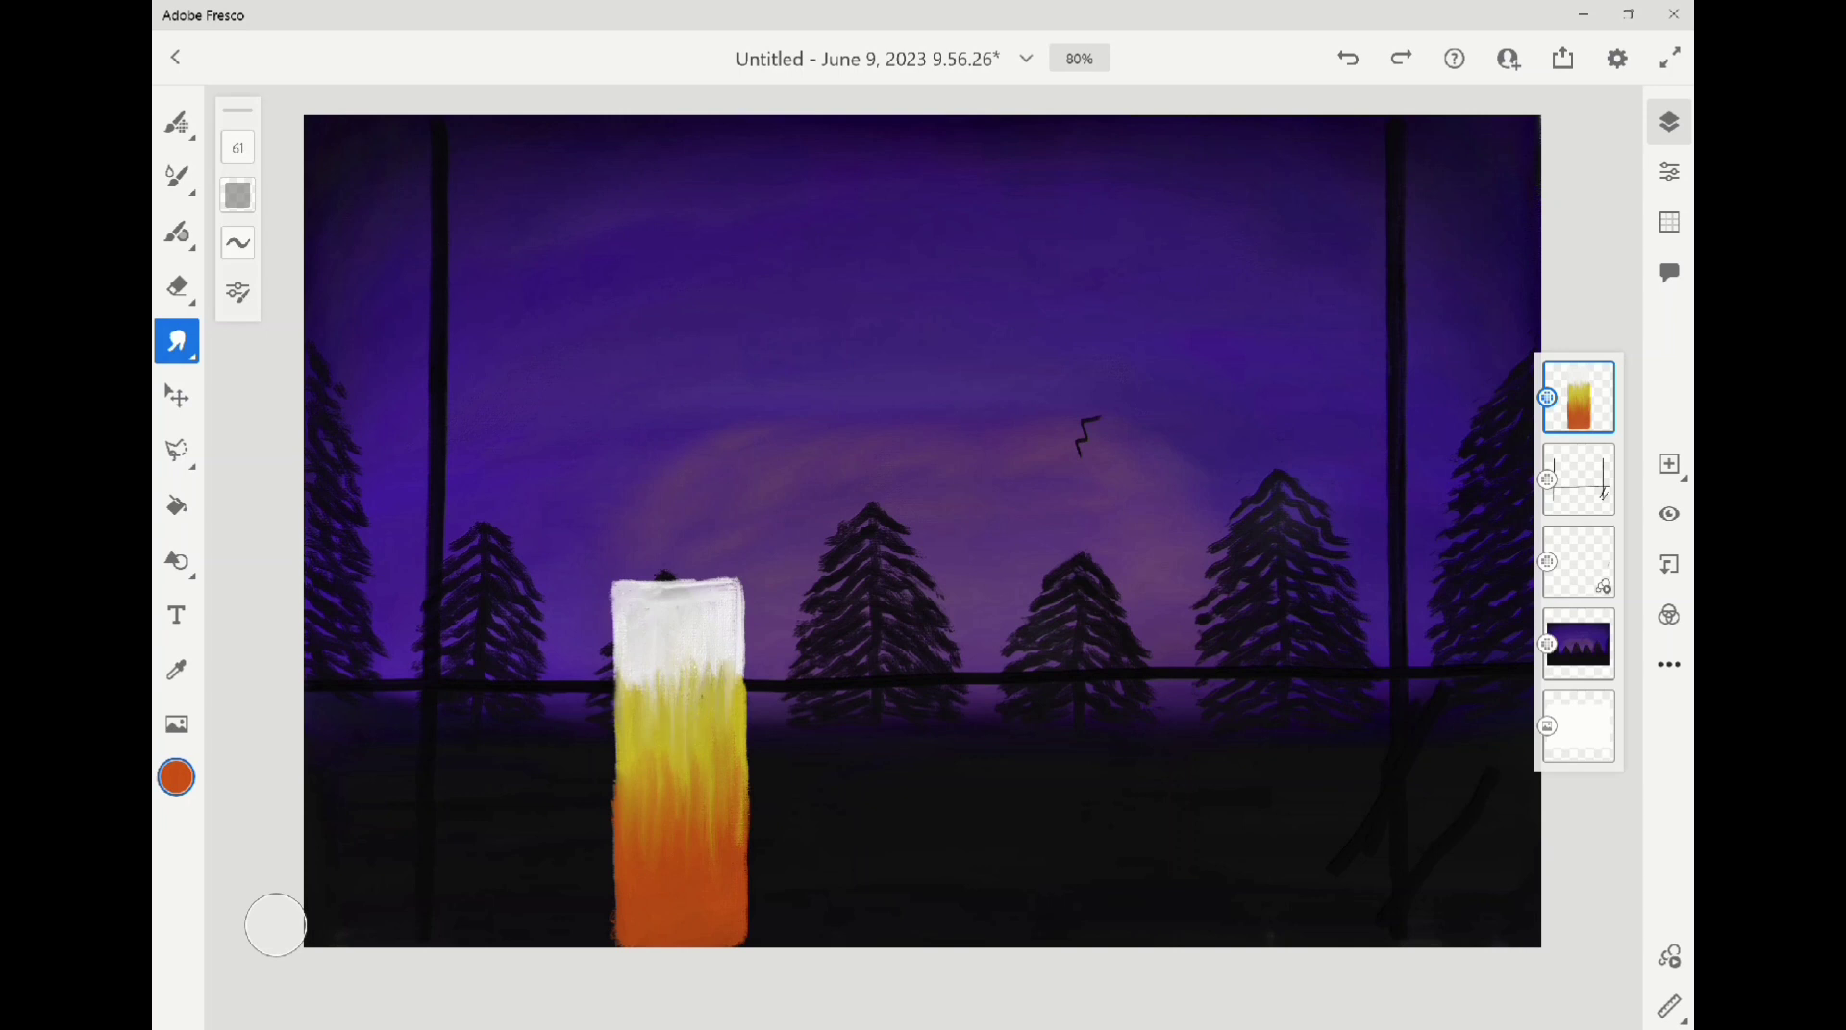
drag(635, 661, 640, 731)
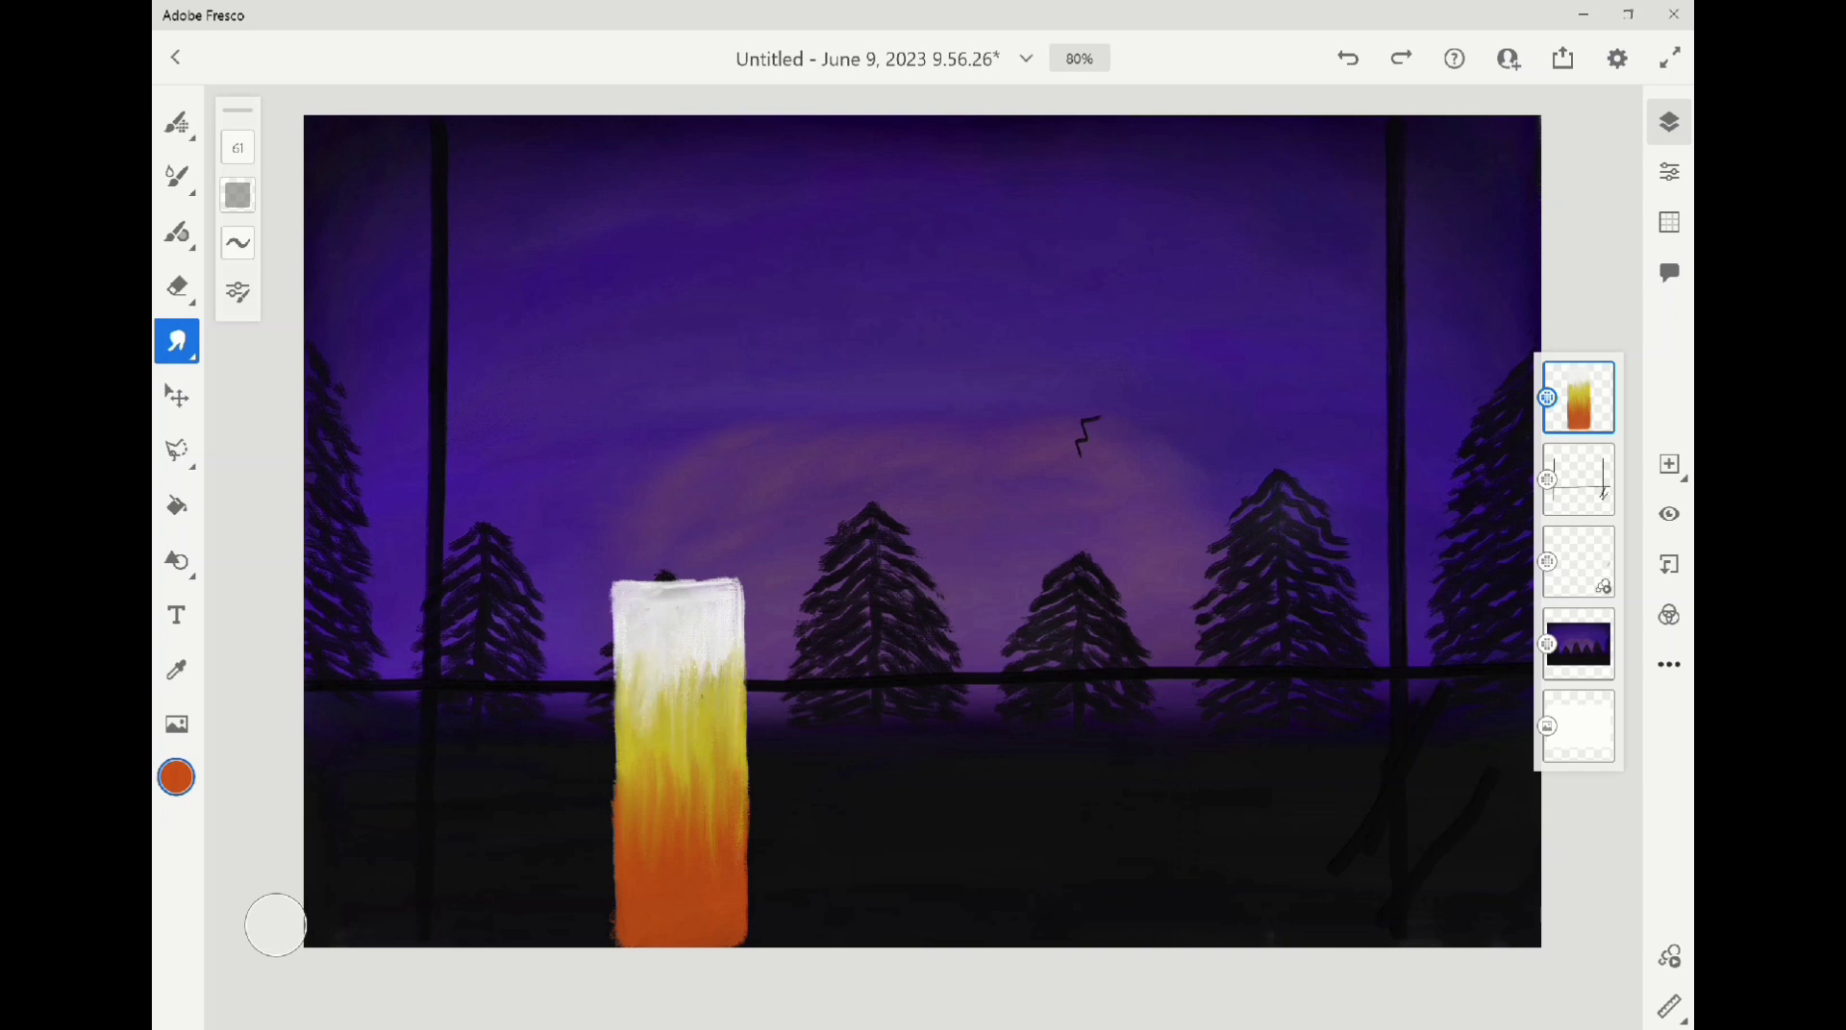
drag(615, 664, 616, 800)
drag(617, 690, 617, 785)
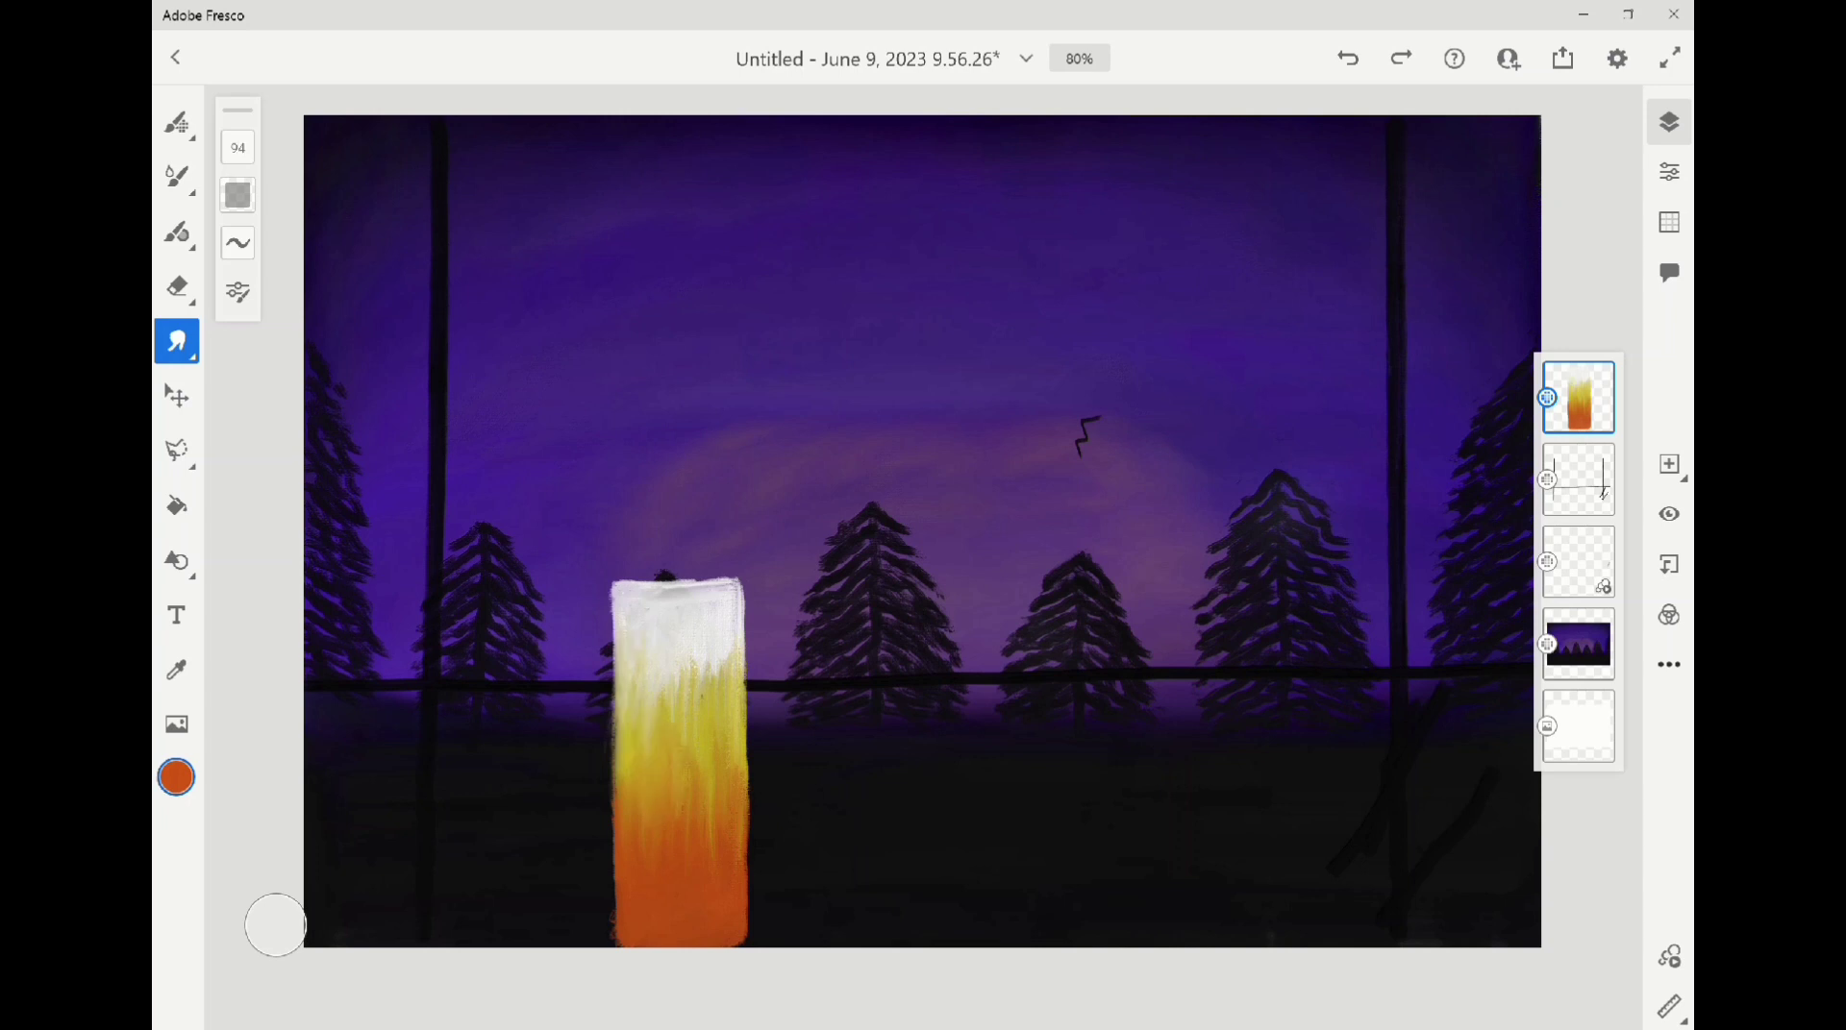
Smudge longer downward strokes through the column at size 94, pulling the white and yellow further toward the orange base
drag(663, 663, 664, 894)
mouse_move(705, 726)
mouse_down()
mouse_move(698, 798)
mouse_move(623, 904)
mouse_up()
drag(719, 793, 714, 875)
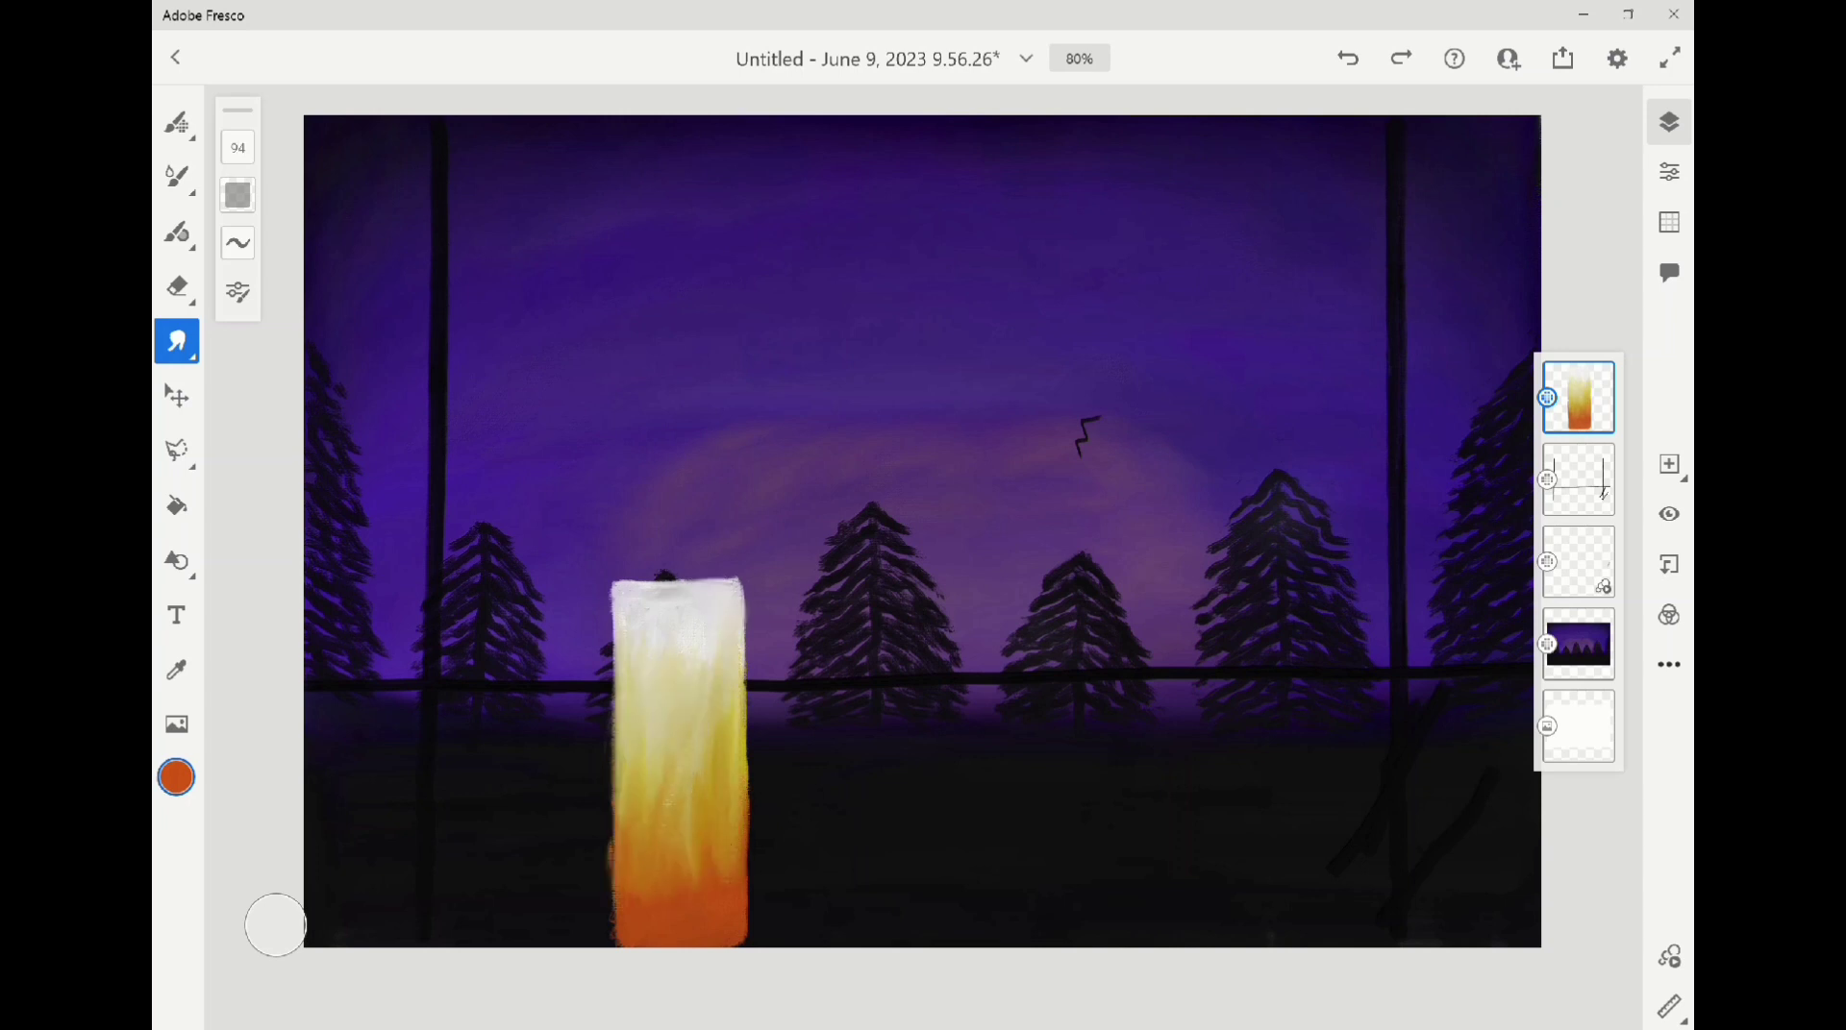
drag(617, 803, 615, 899)
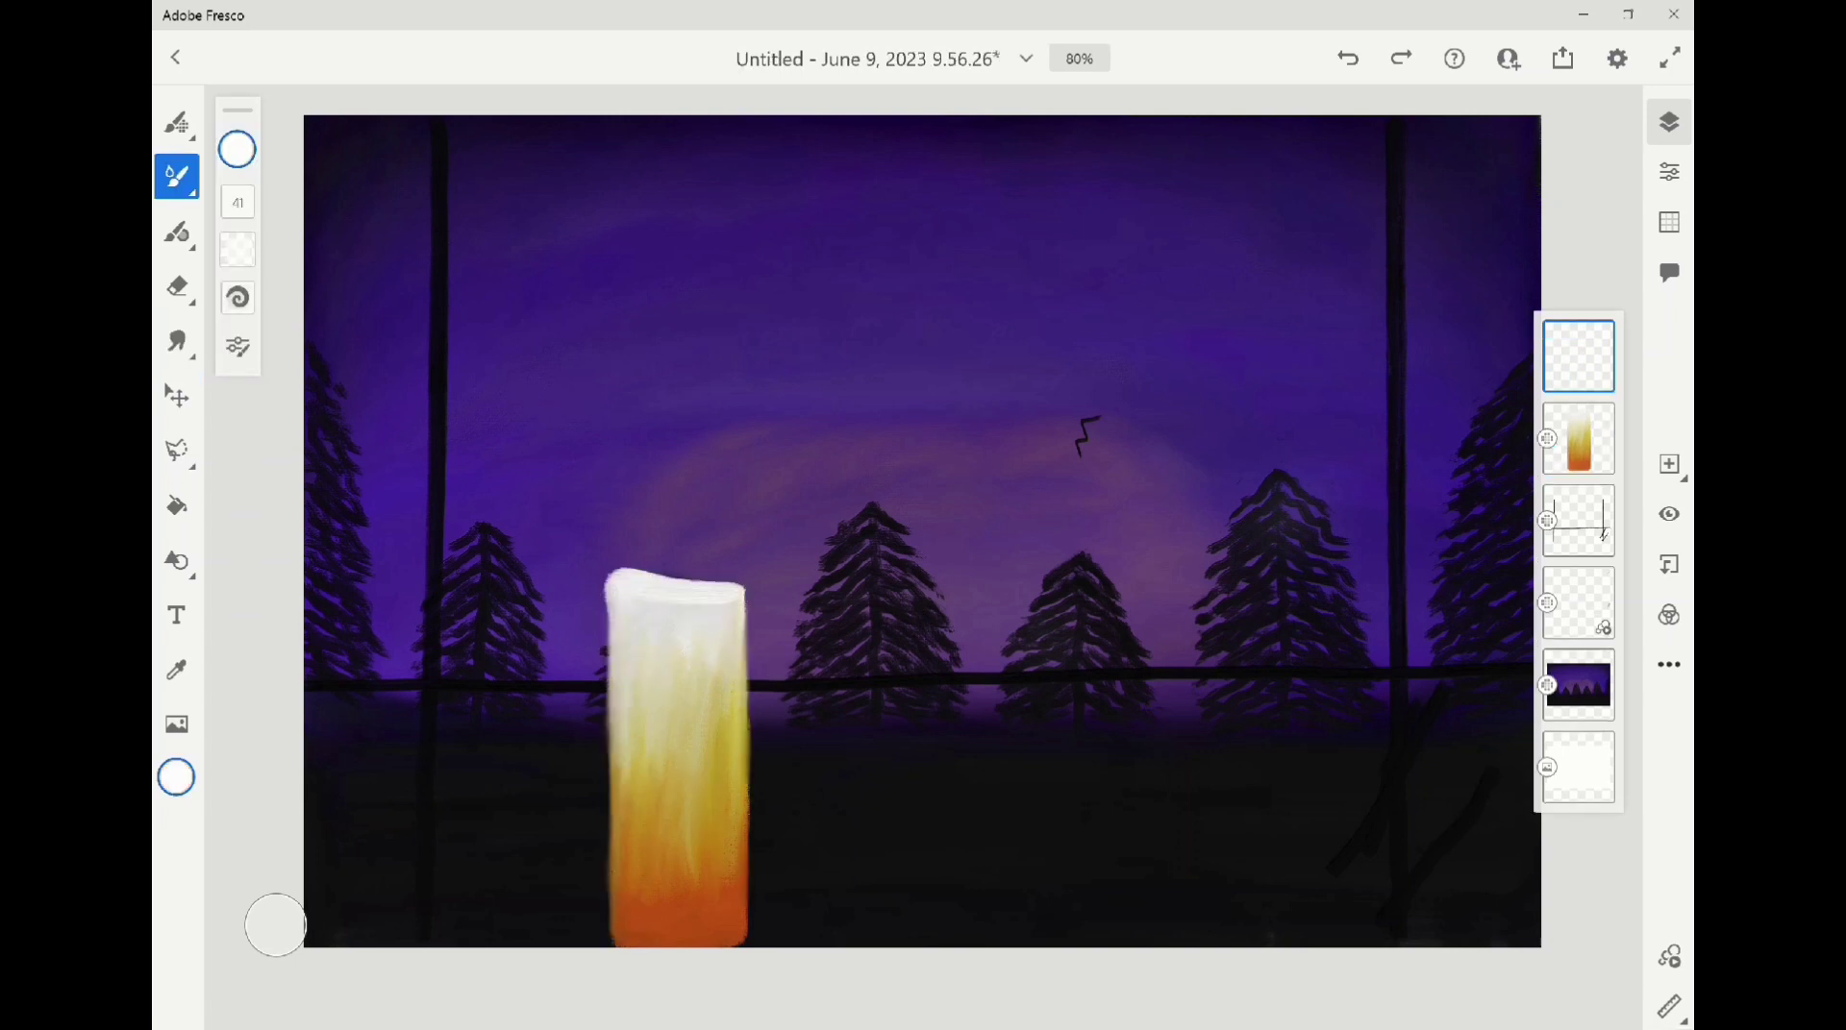
Choose black as the paint color with the Oilpaint flat live brush at size 20
click(176, 777)
click(233, 757)
click(176, 777)
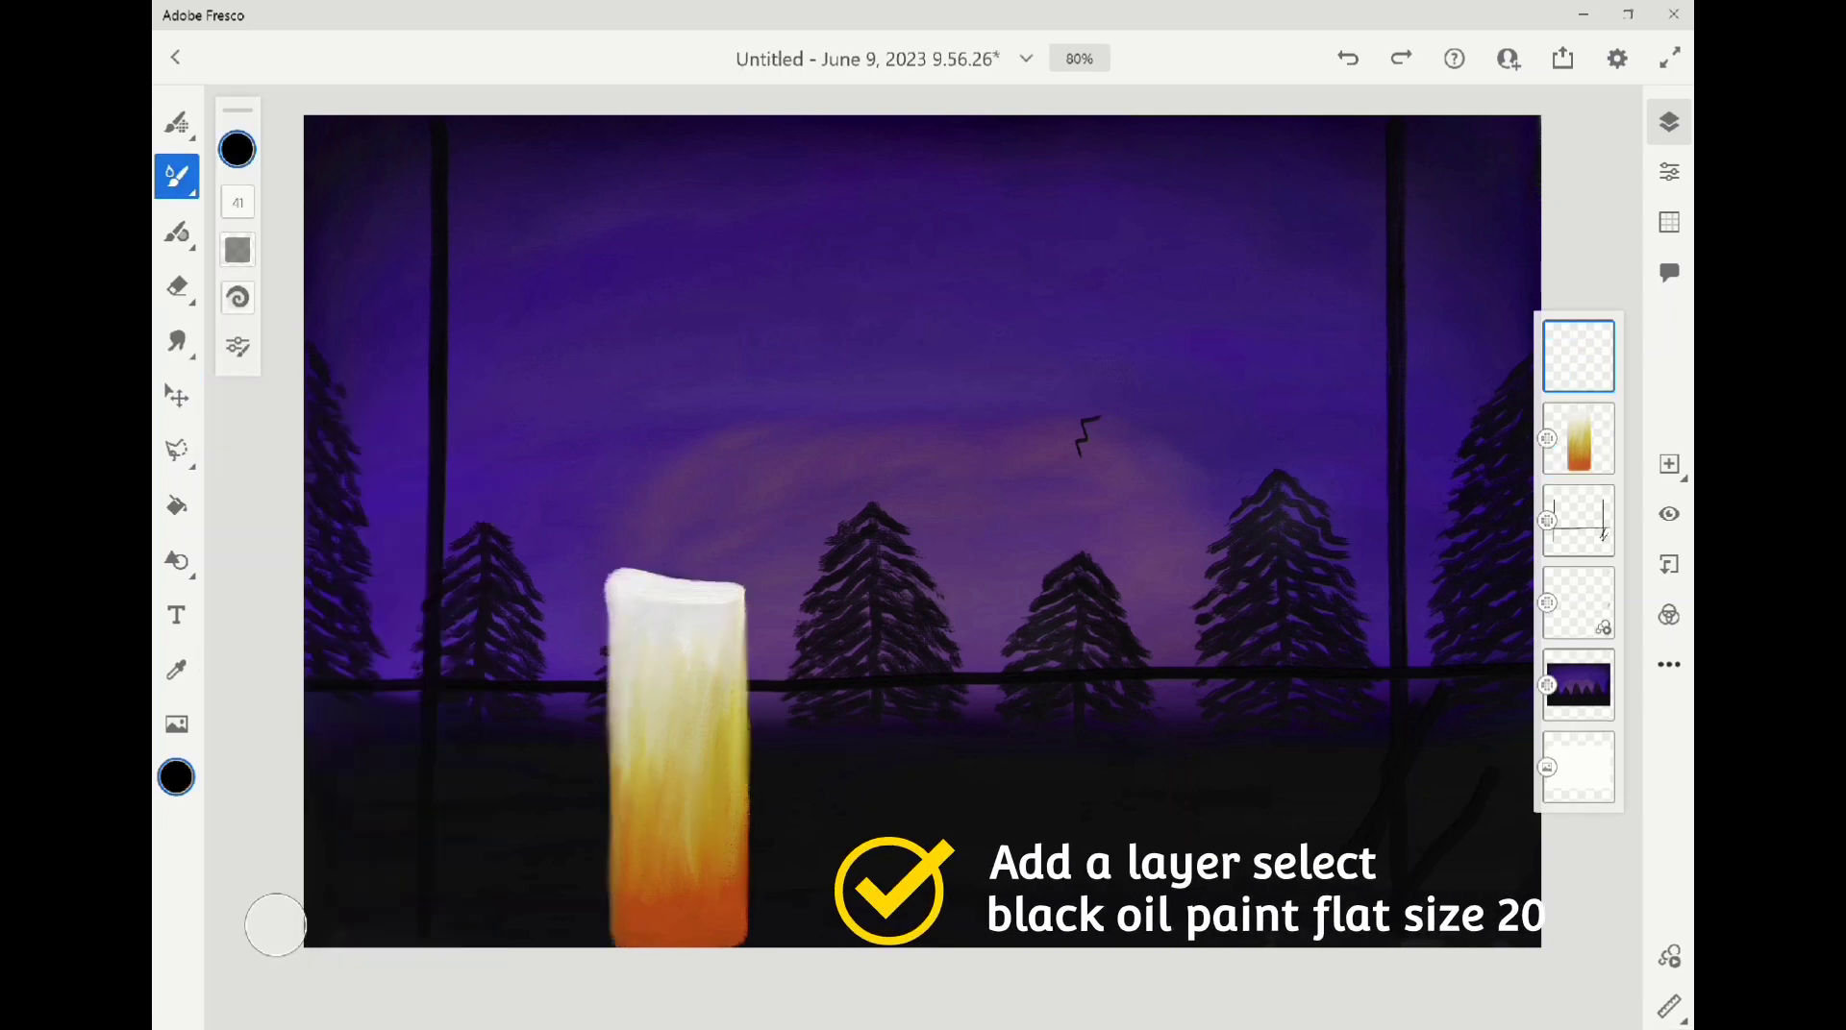
click(176, 176)
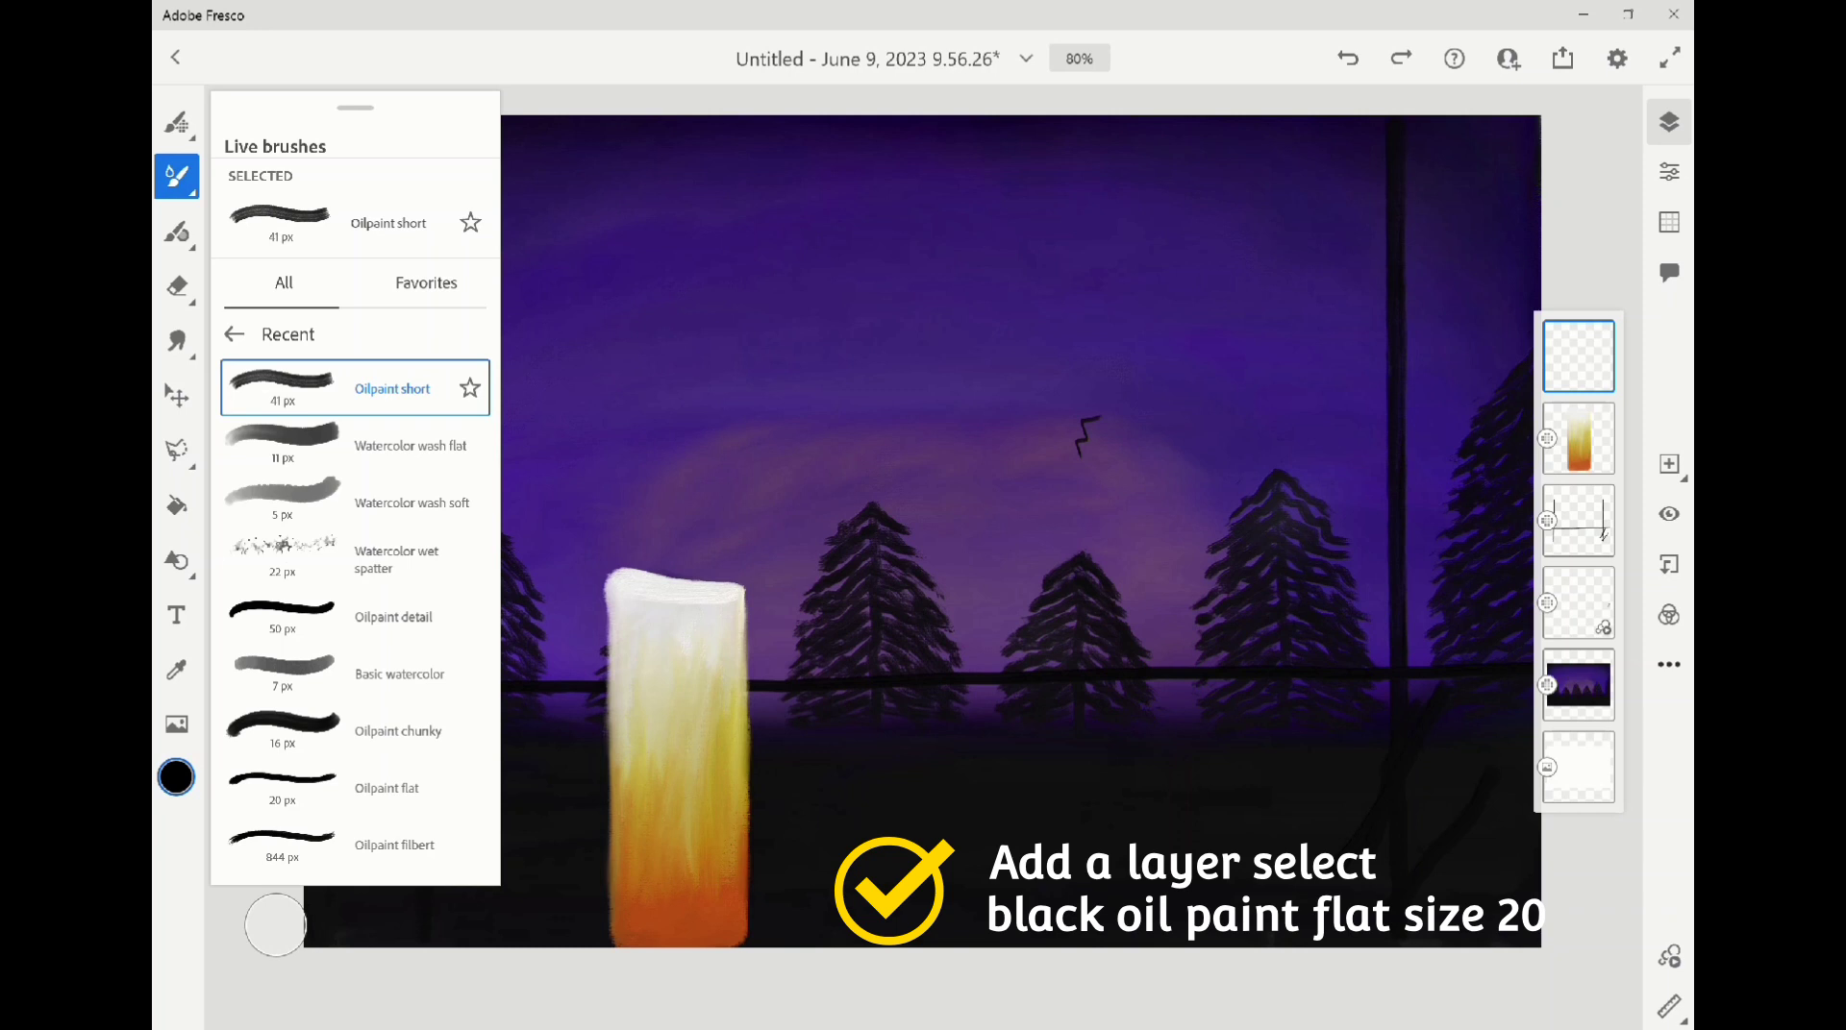
click(355, 786)
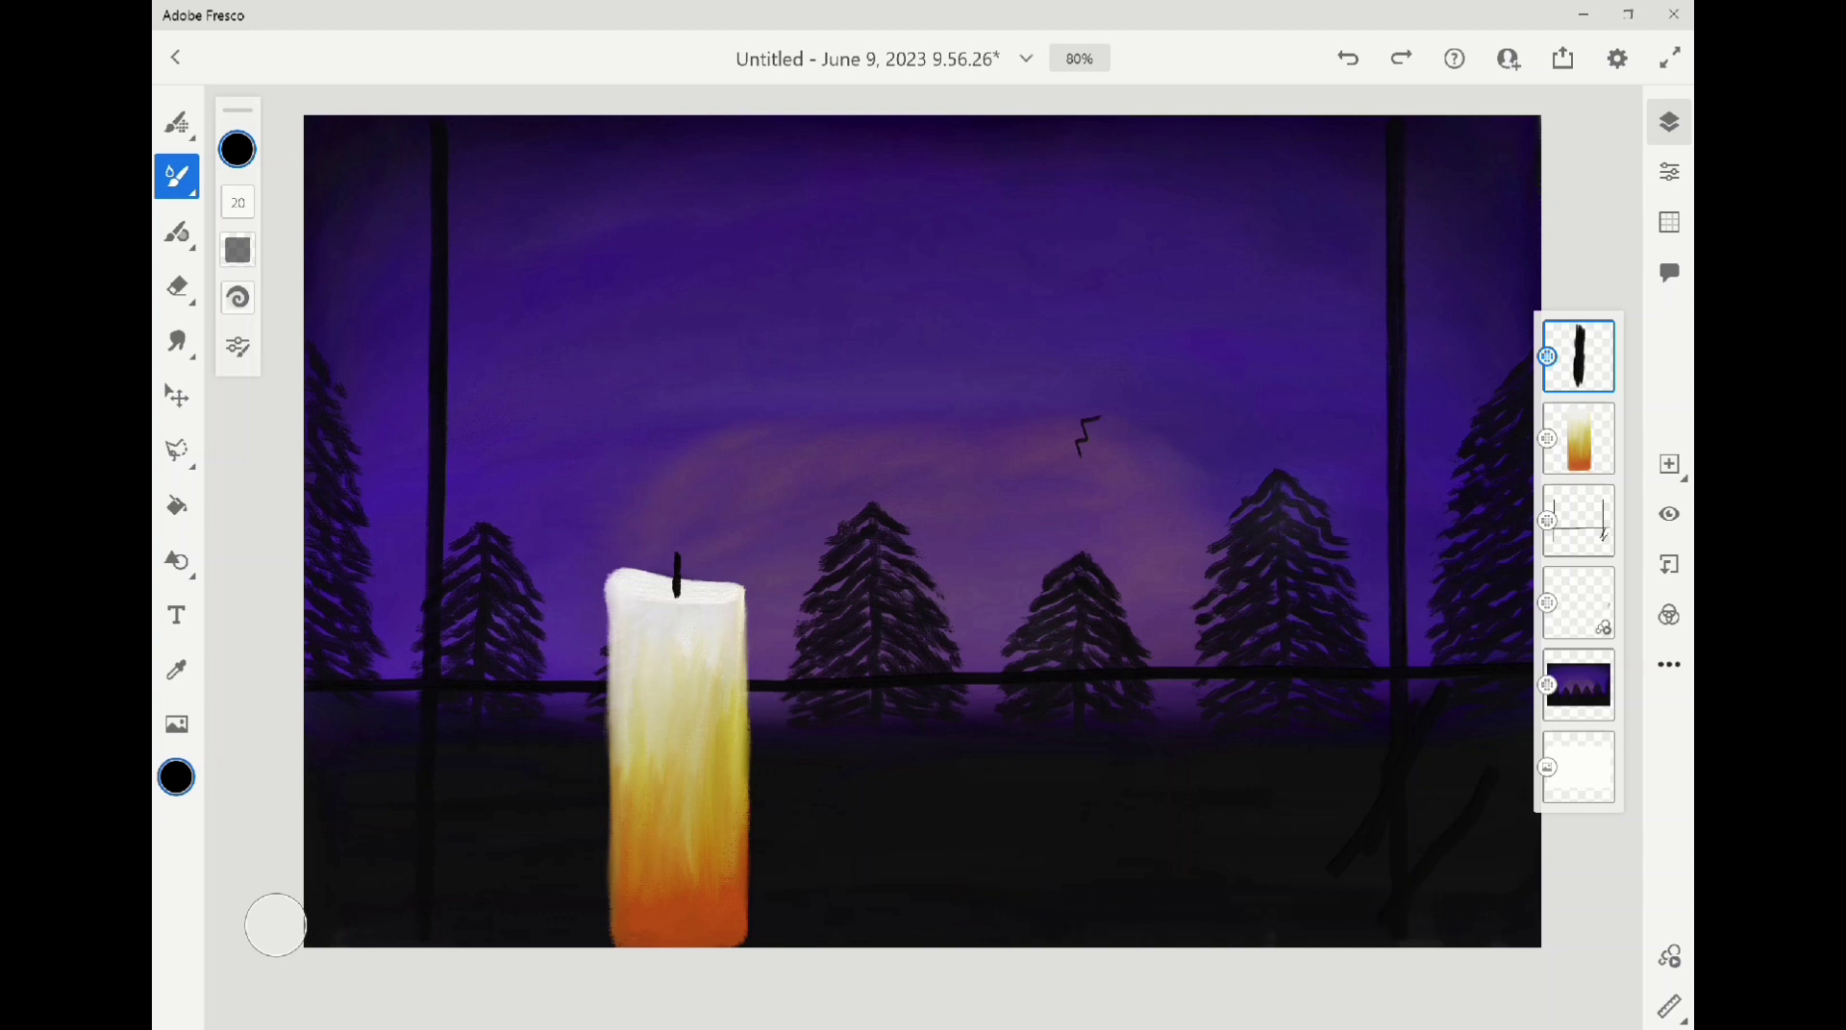
Transform the black wick layer, shifting the wick slightly upward while keeping it centered on the candle's top
key(x)
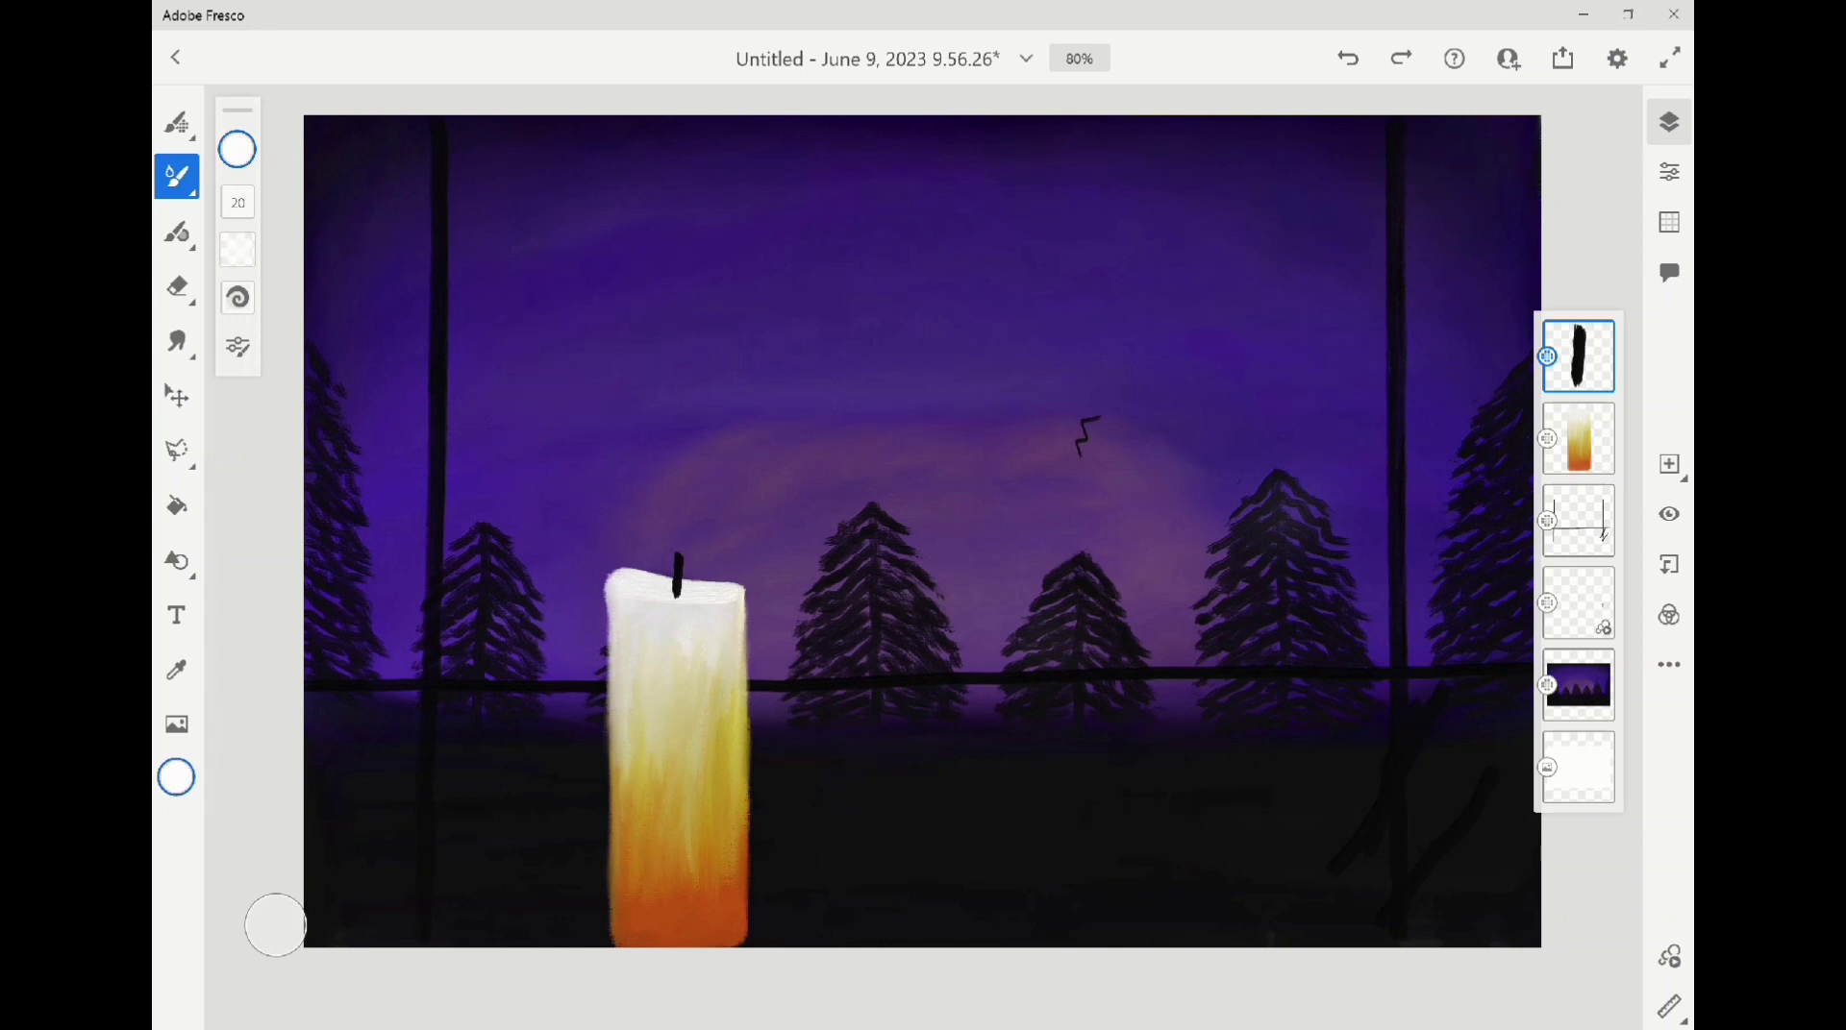
click(176, 395)
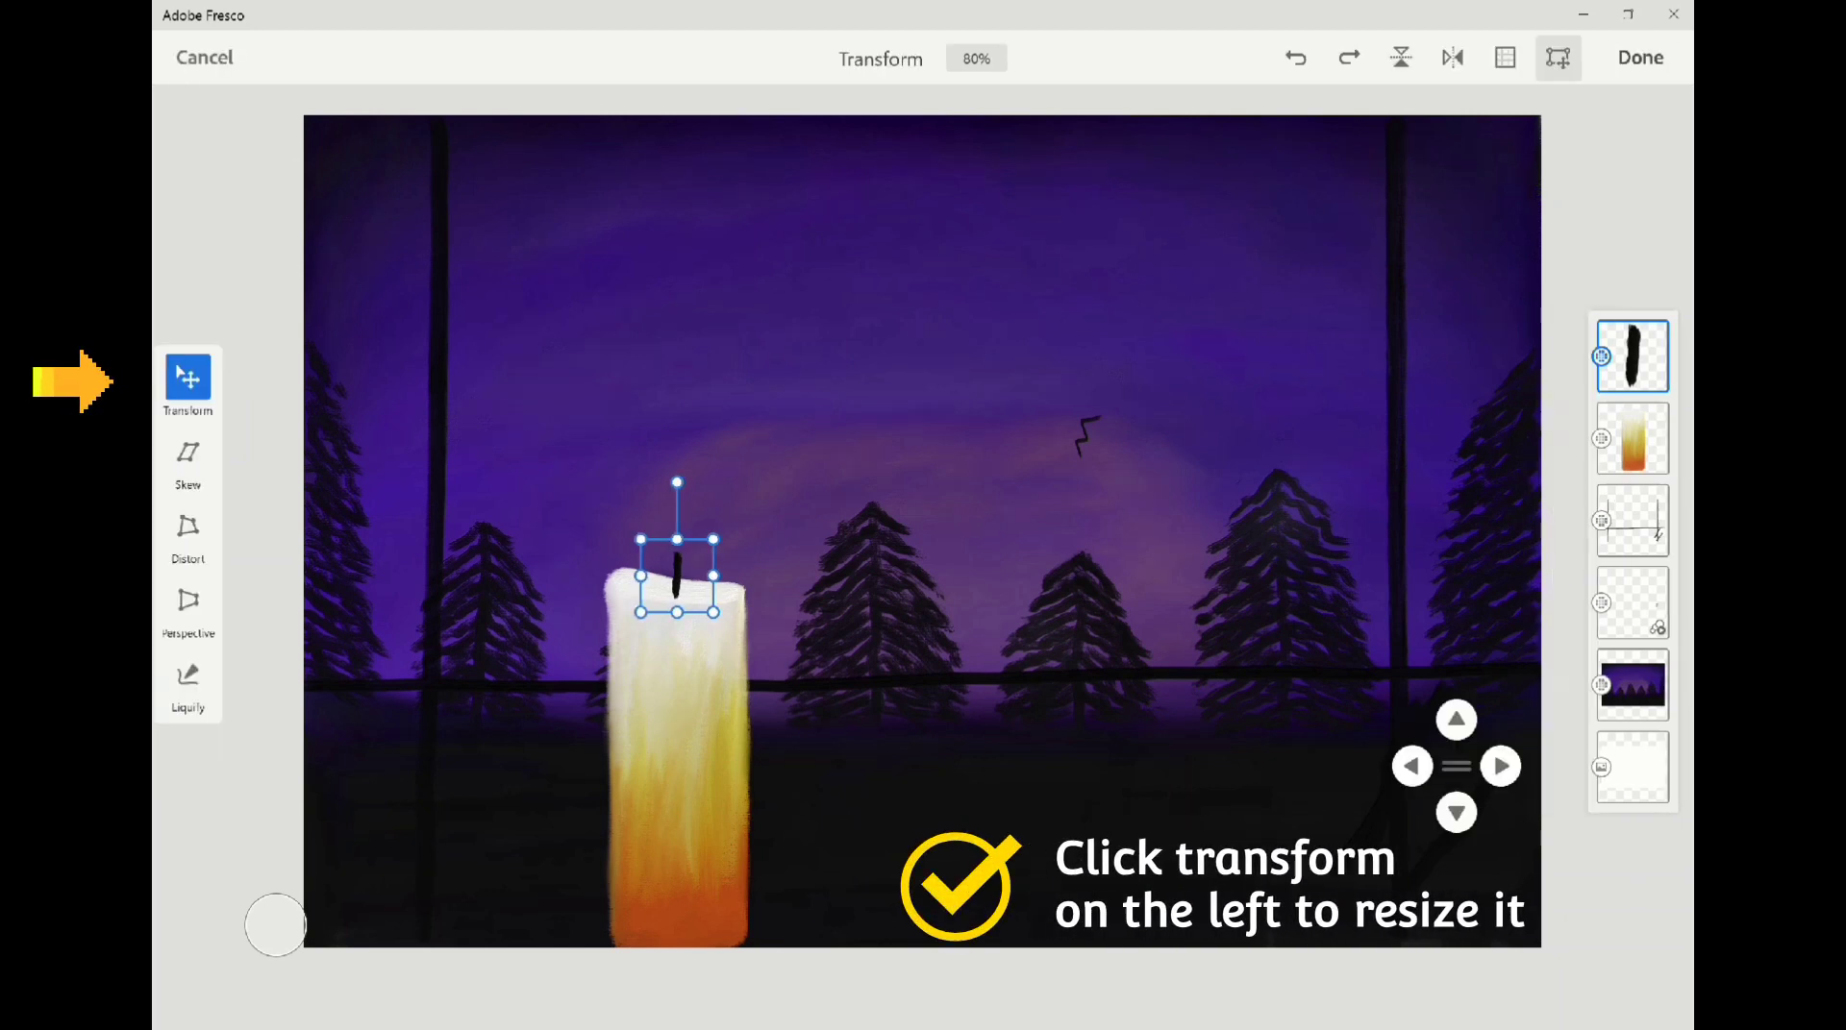
drag(677, 576, 678, 573)
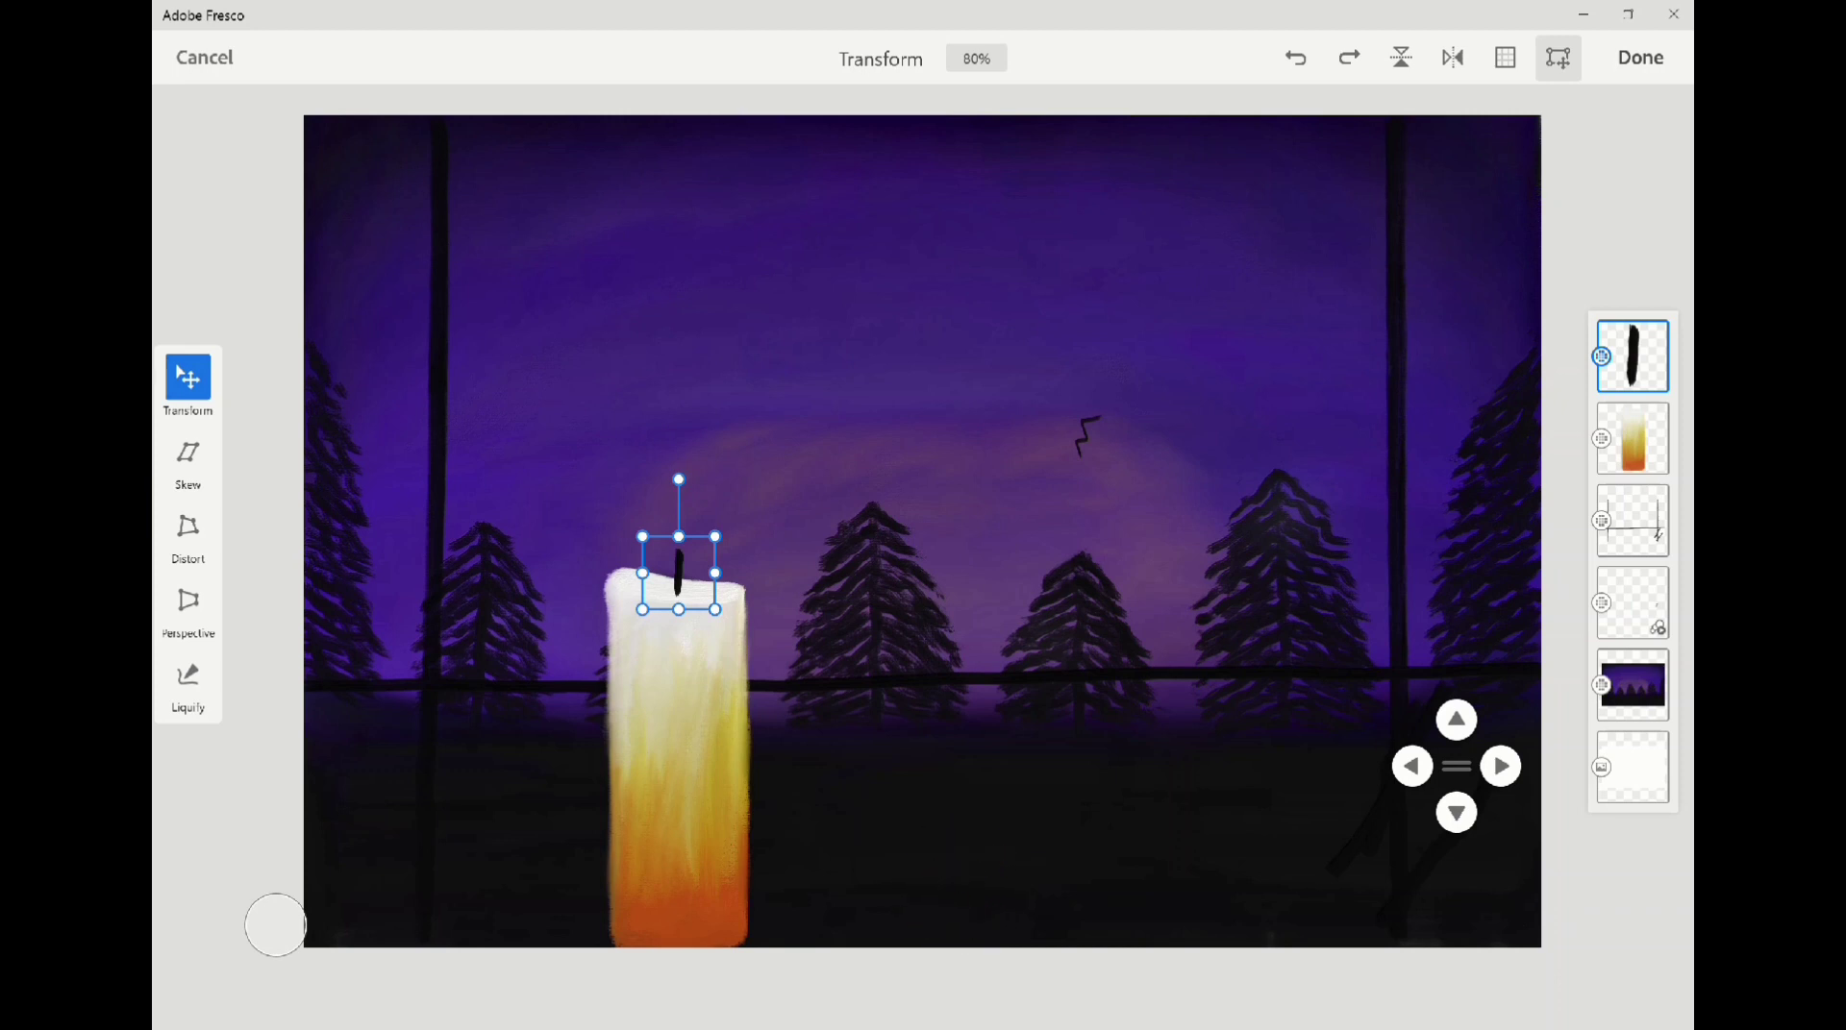
key(Left)
key(Up)
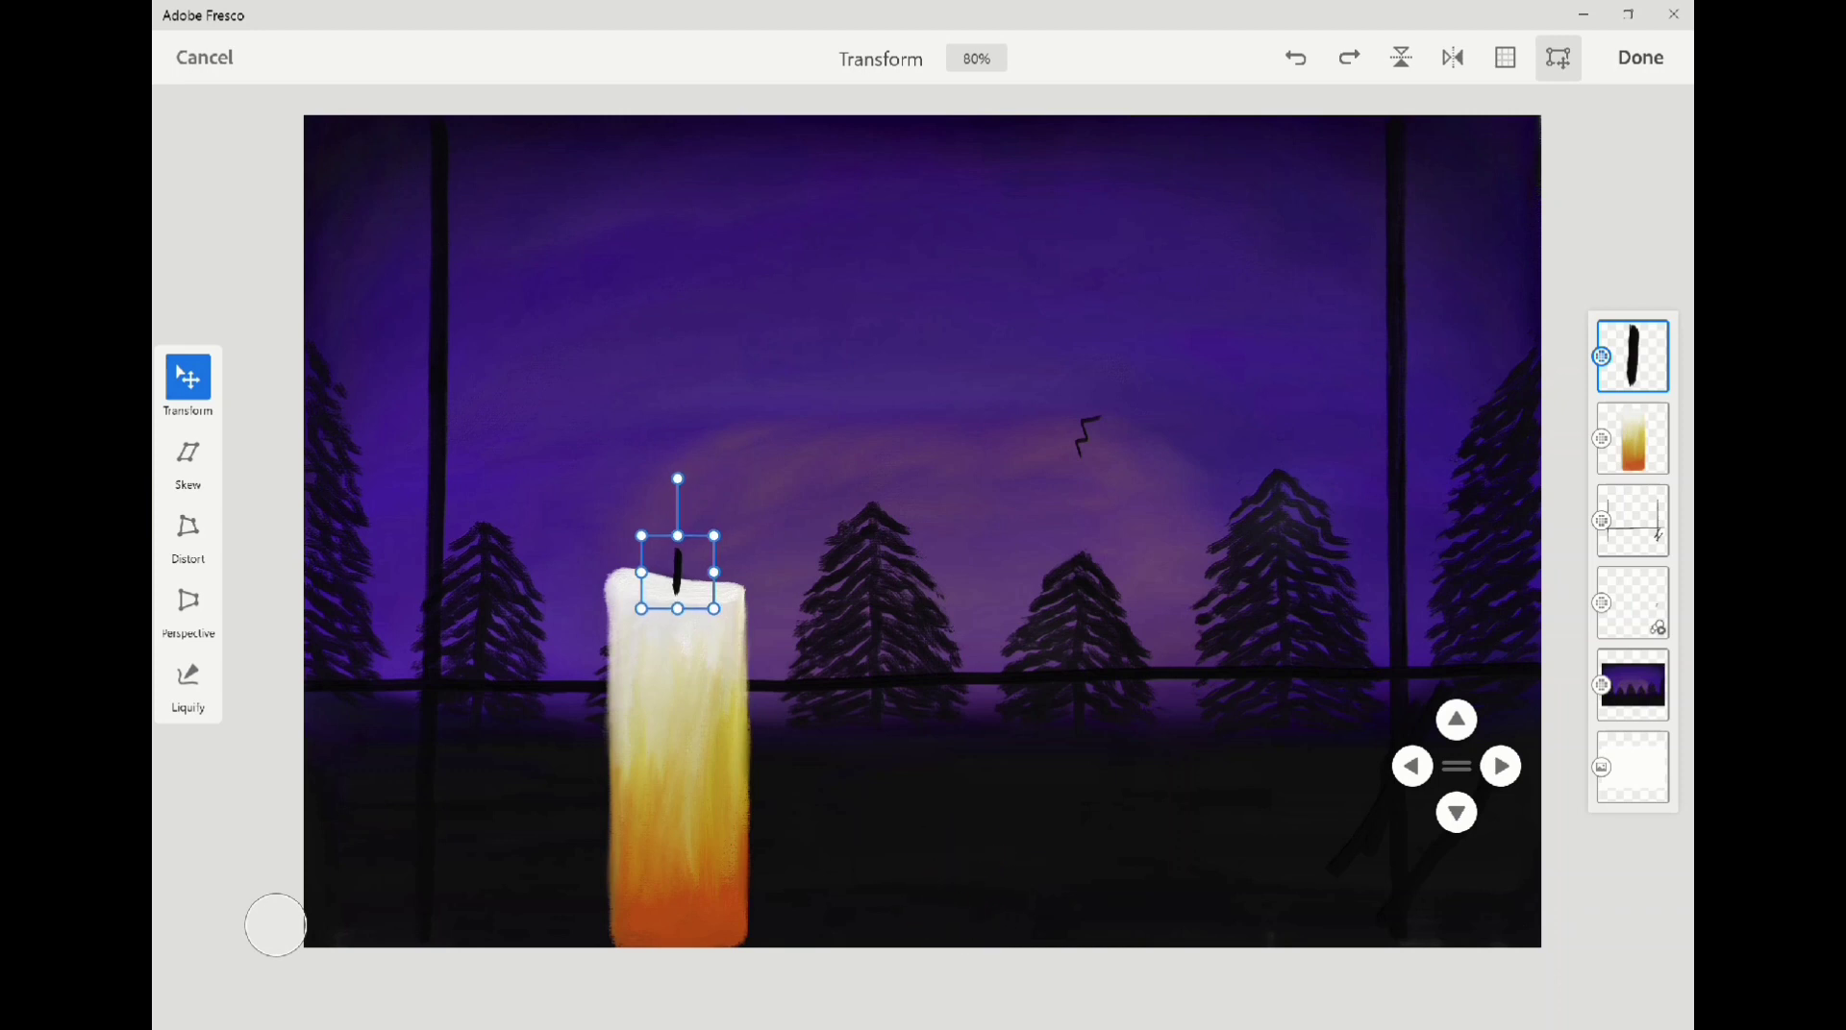
key(Right)
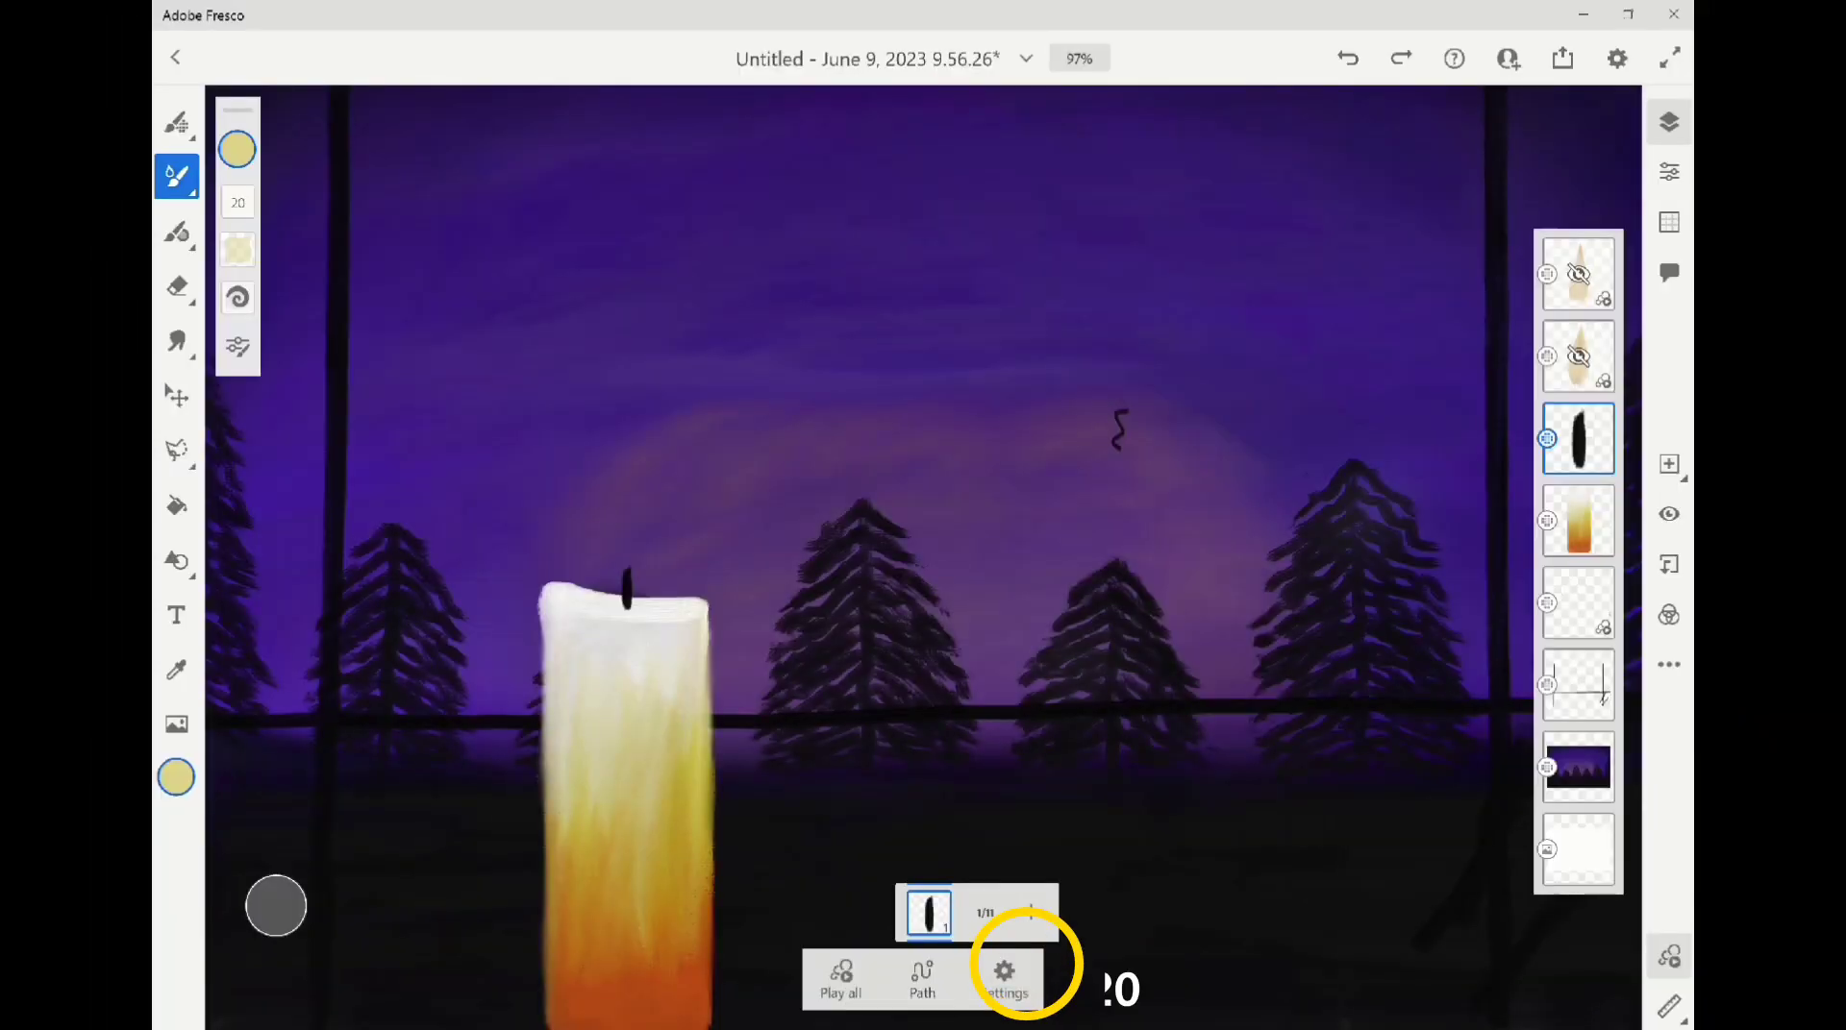
Choose the Oilpaint detail live brush at size 20 and set the paint color to dark blue-violet
click(176, 176)
click(176, 777)
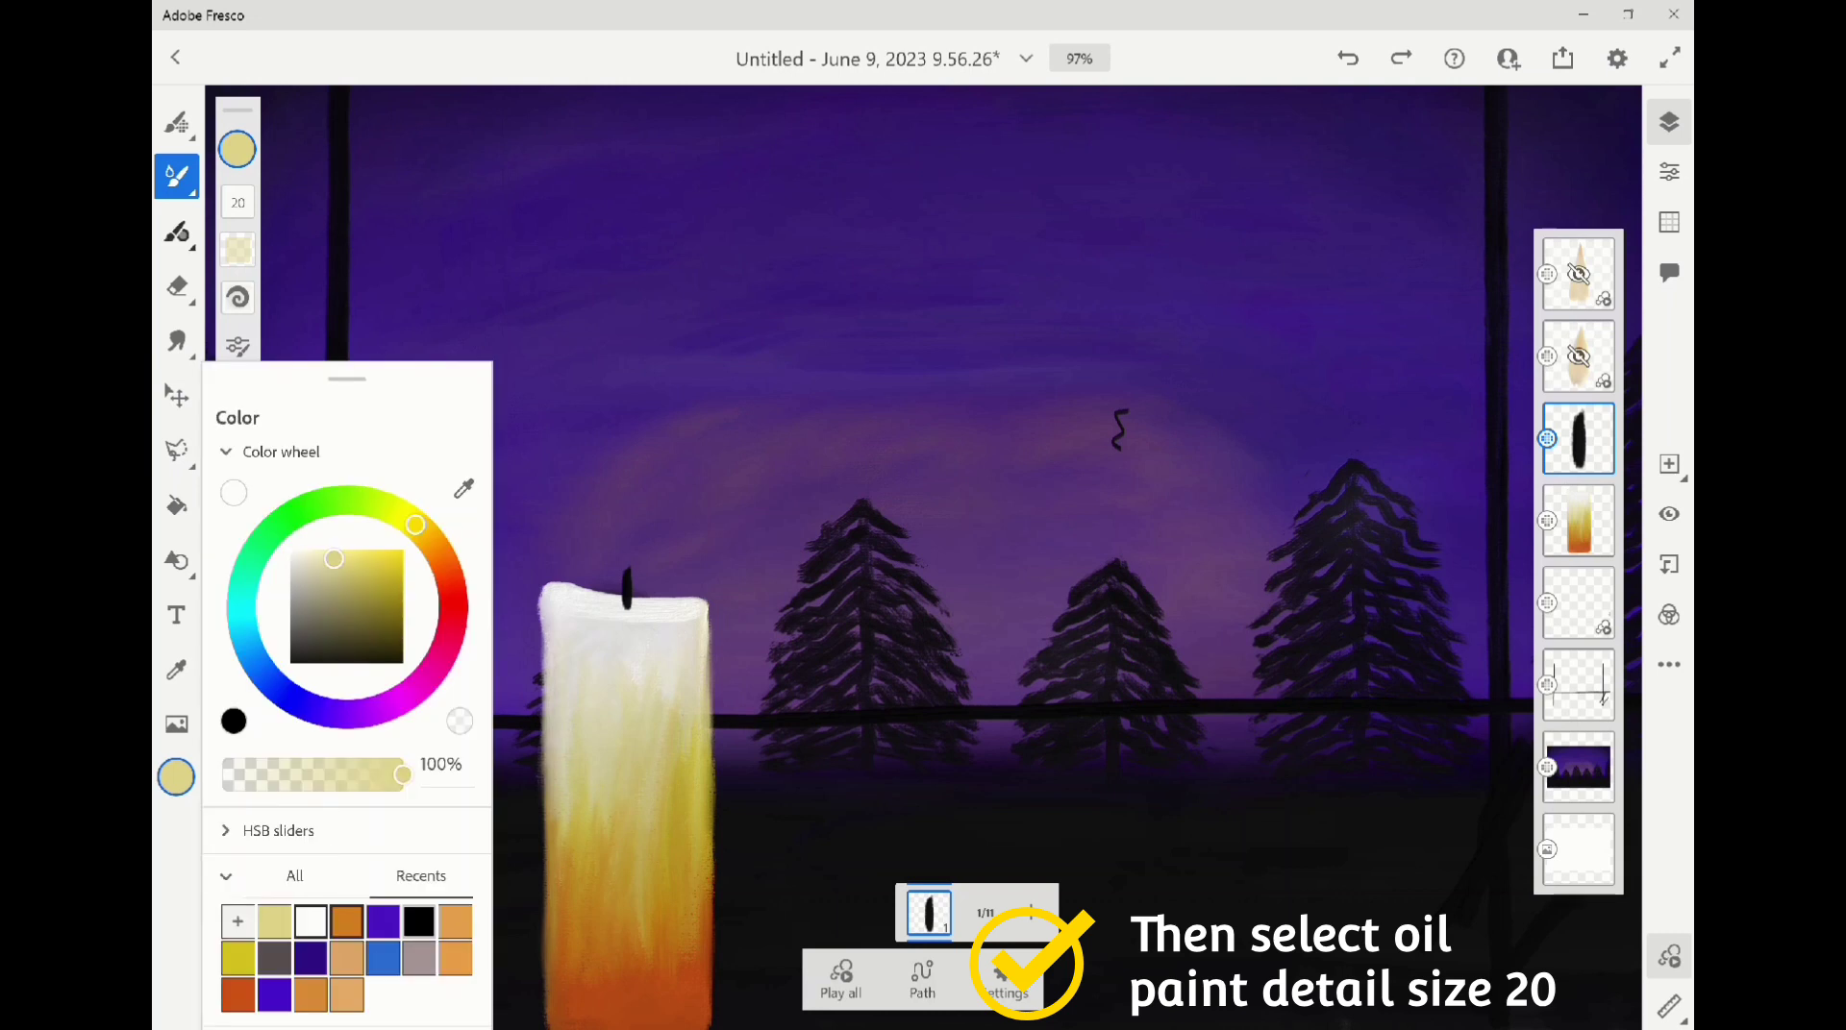
click(175, 176)
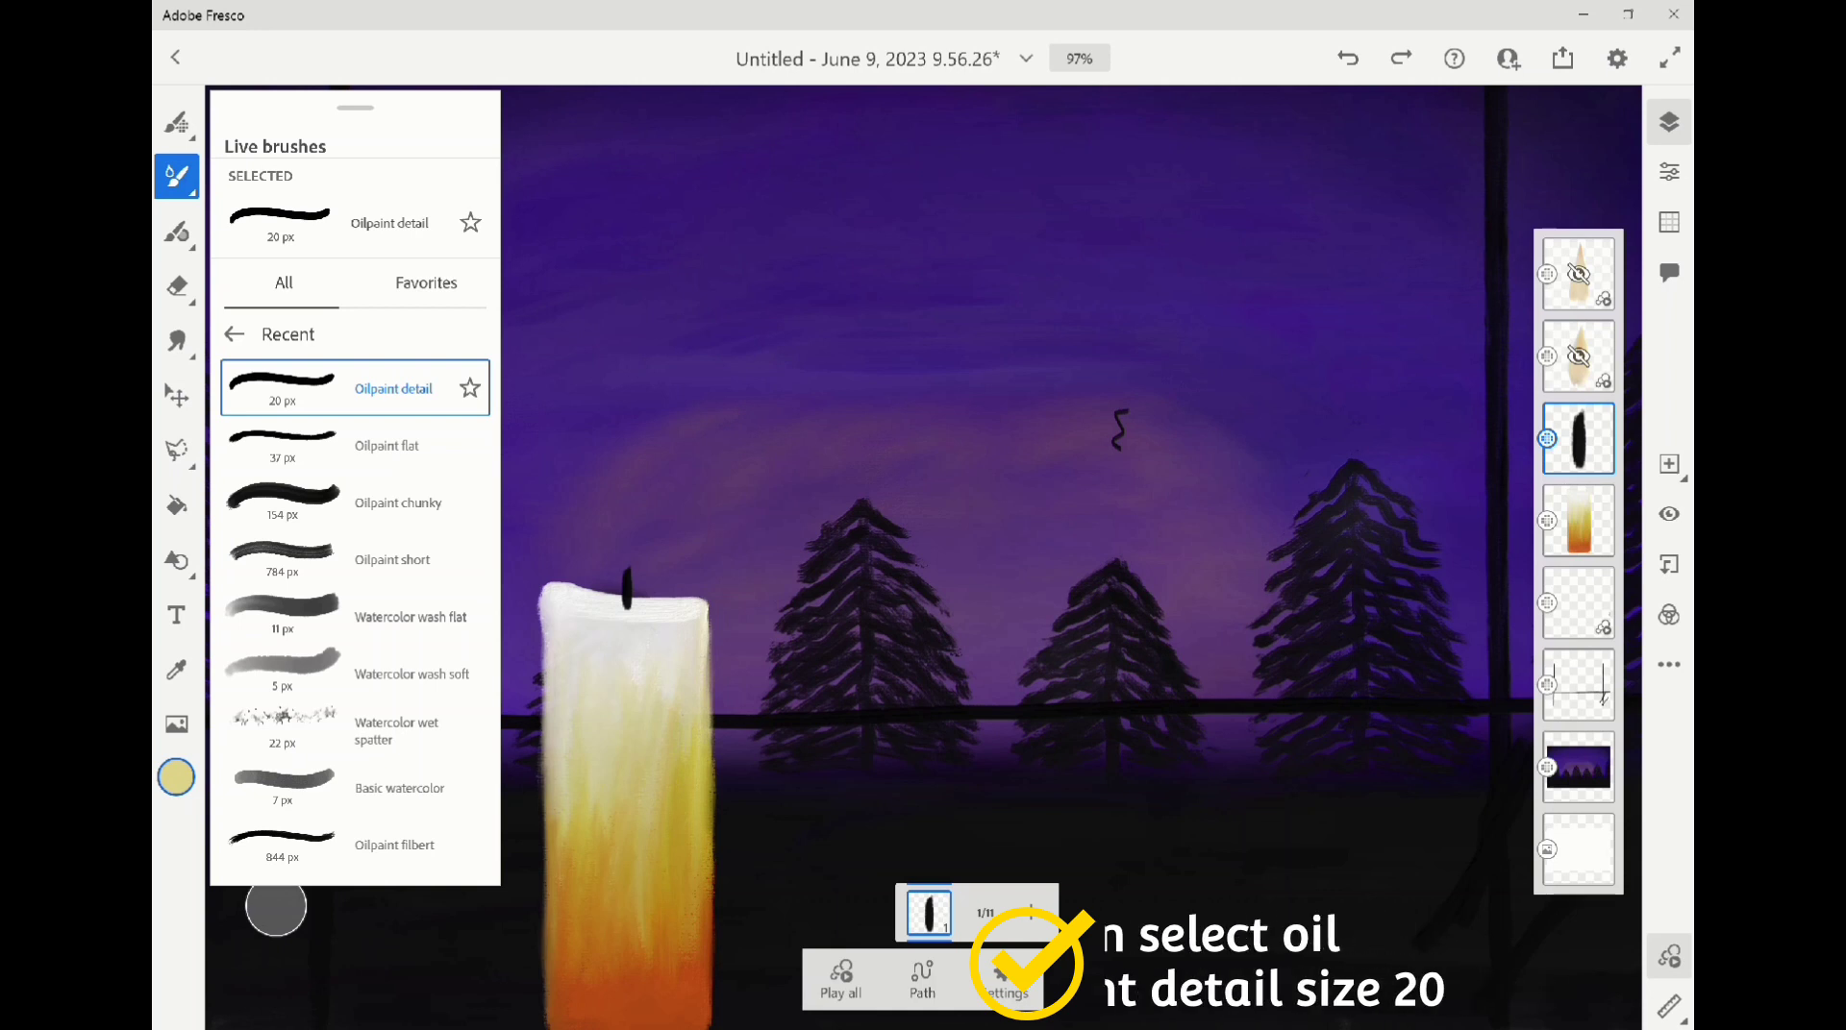
click(176, 777)
click(382, 921)
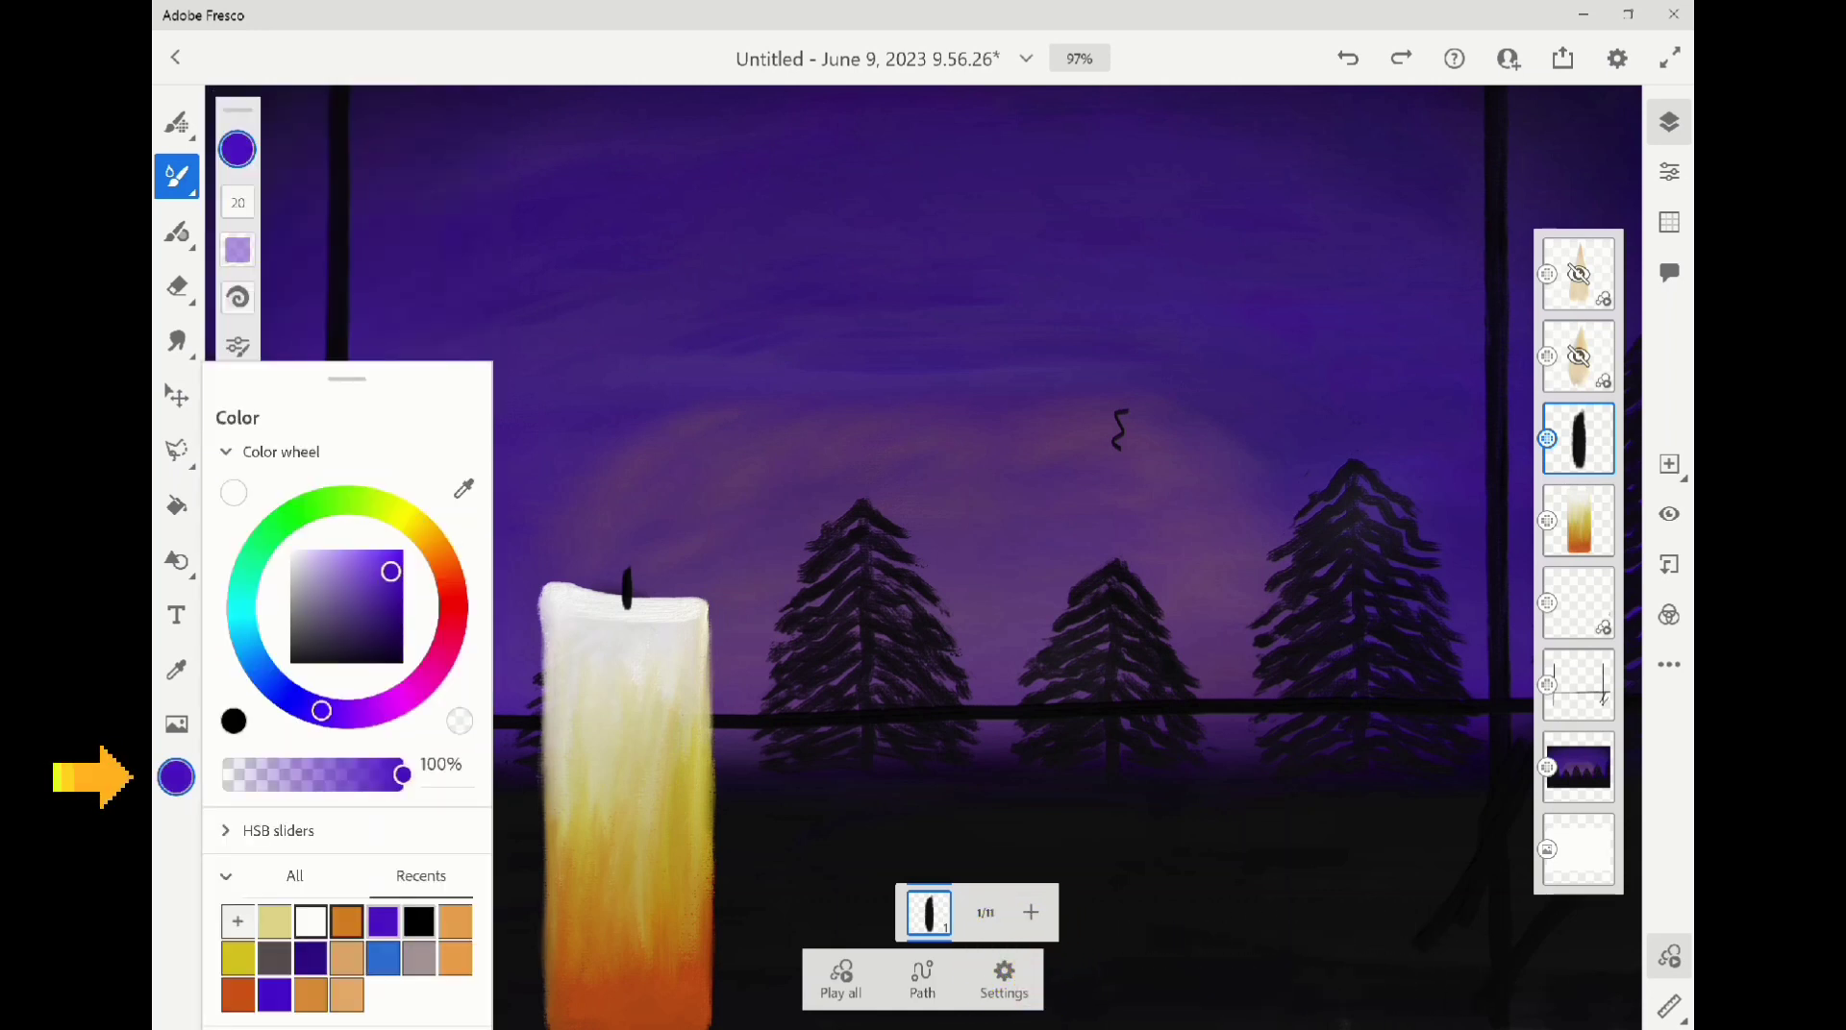
click(176, 777)
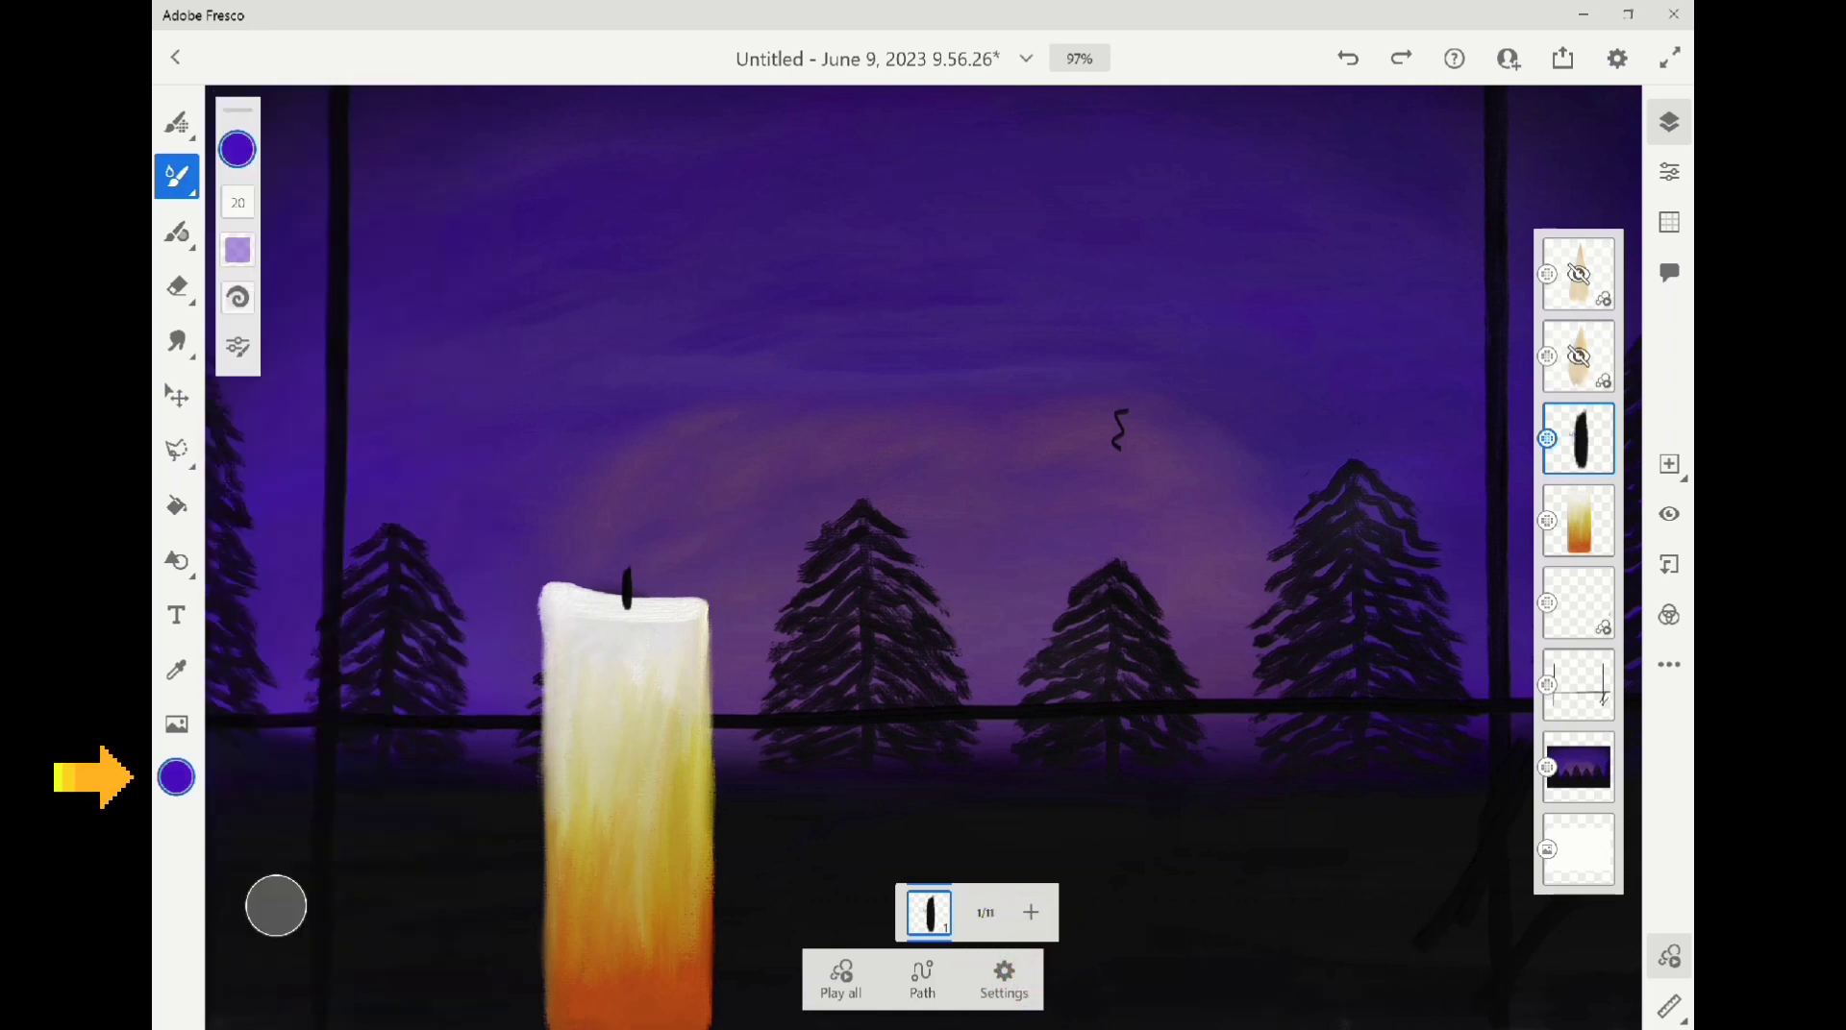
Paint a small dark blue flame base spreading out on both sides of the wick's tip
drag(606, 558, 615, 577)
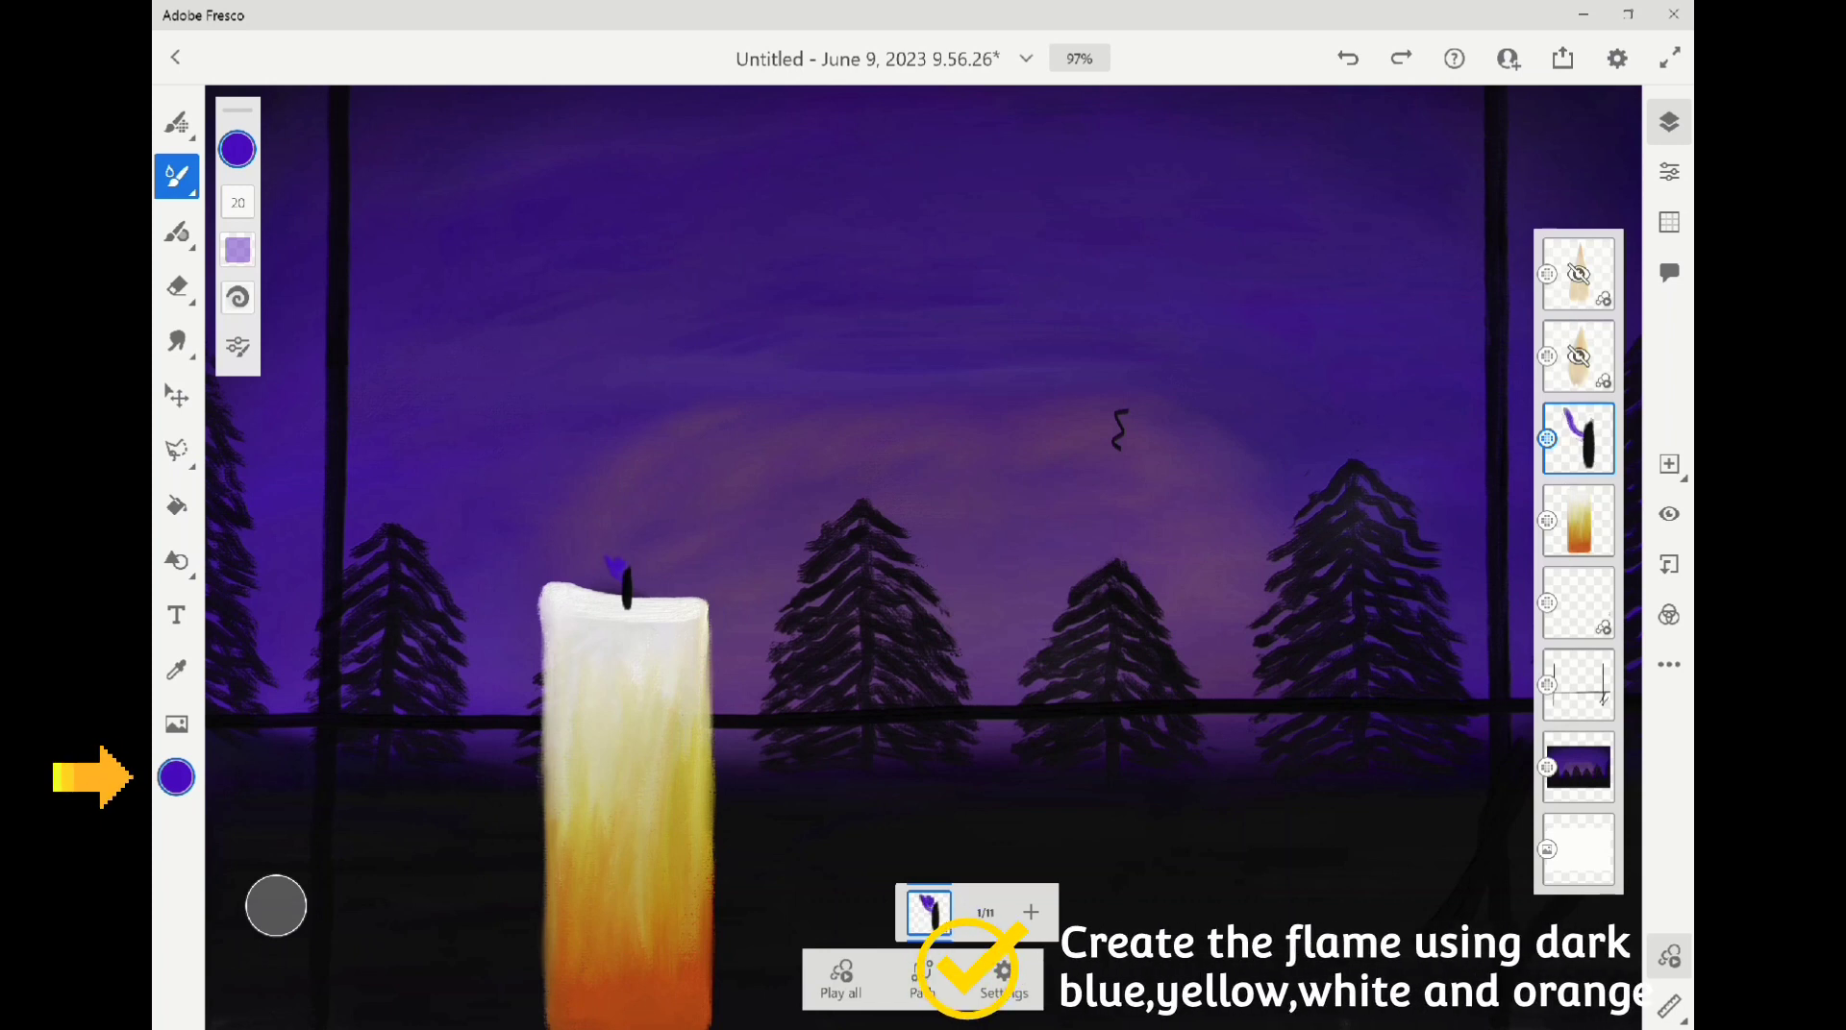
drag(642, 573, 635, 579)
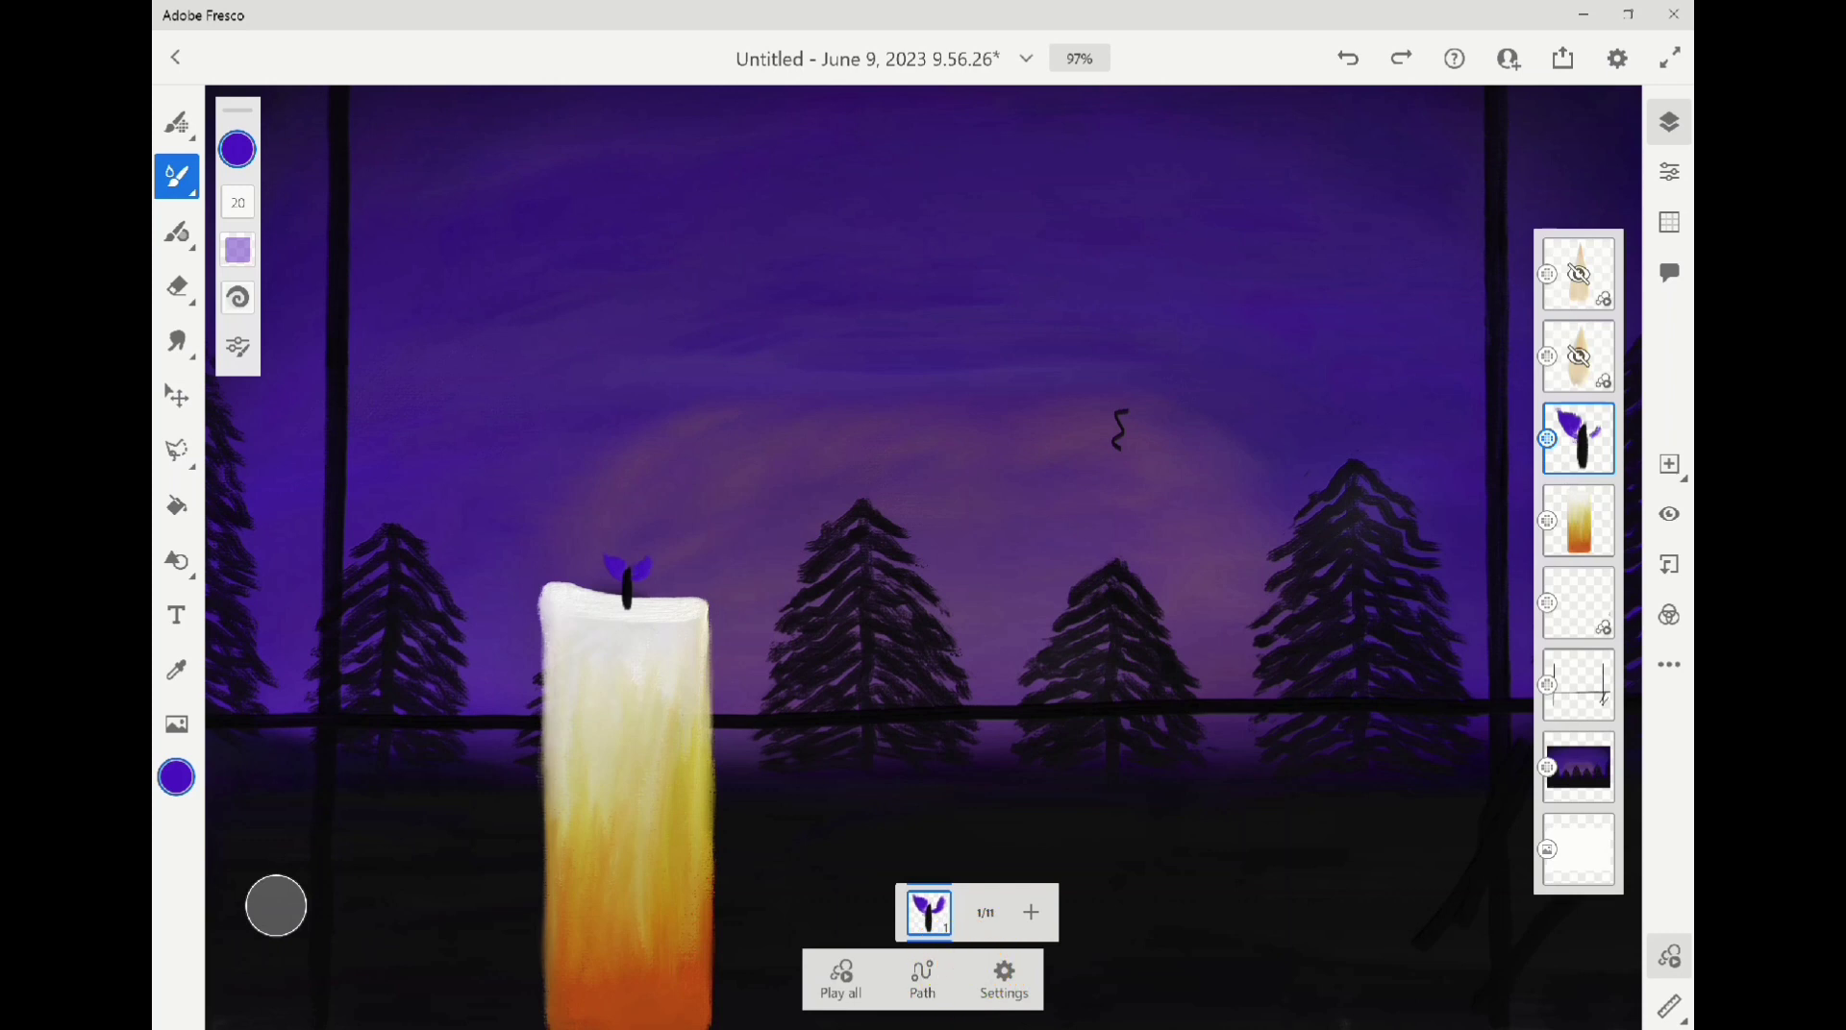
mouse_move(615, 569)
mouse_down()
mouse_move(601, 559)
mouse_move(657, 560)
mouse_up()
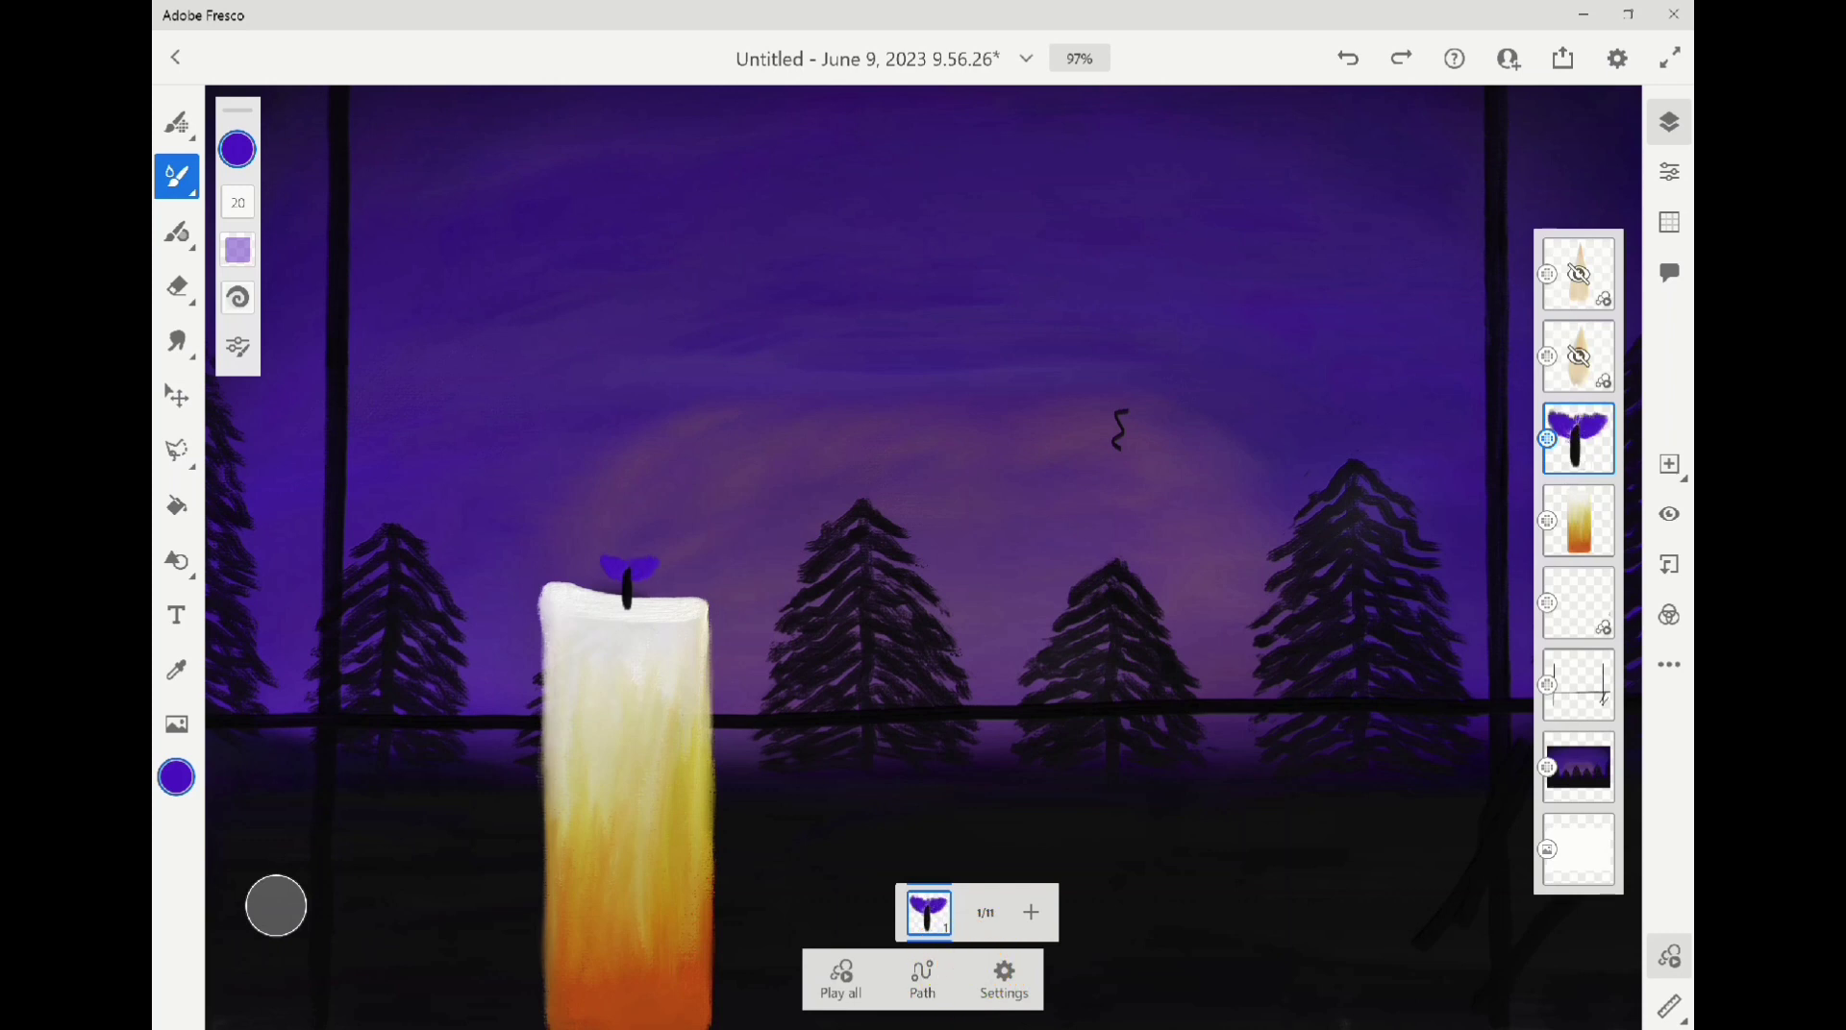
Switch the color to pale yellow and outline a tall pointed flame rising from the blue base
click(179, 773)
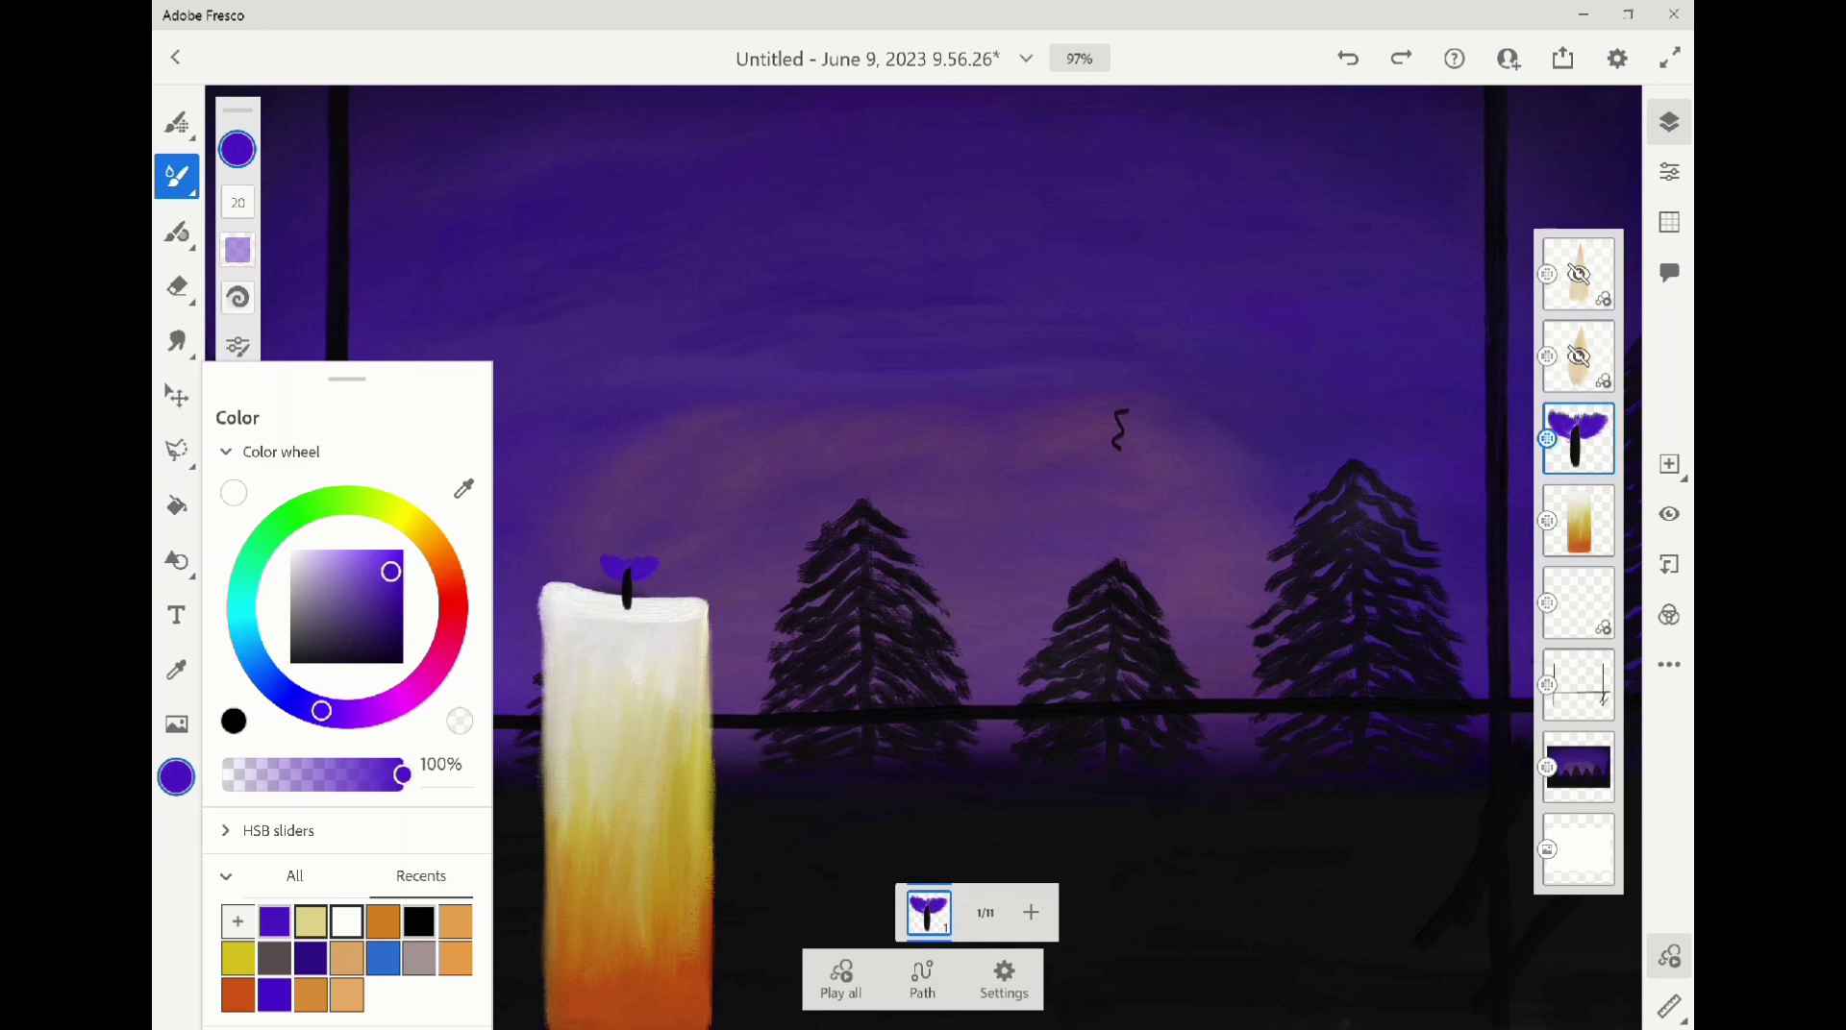
click(310, 921)
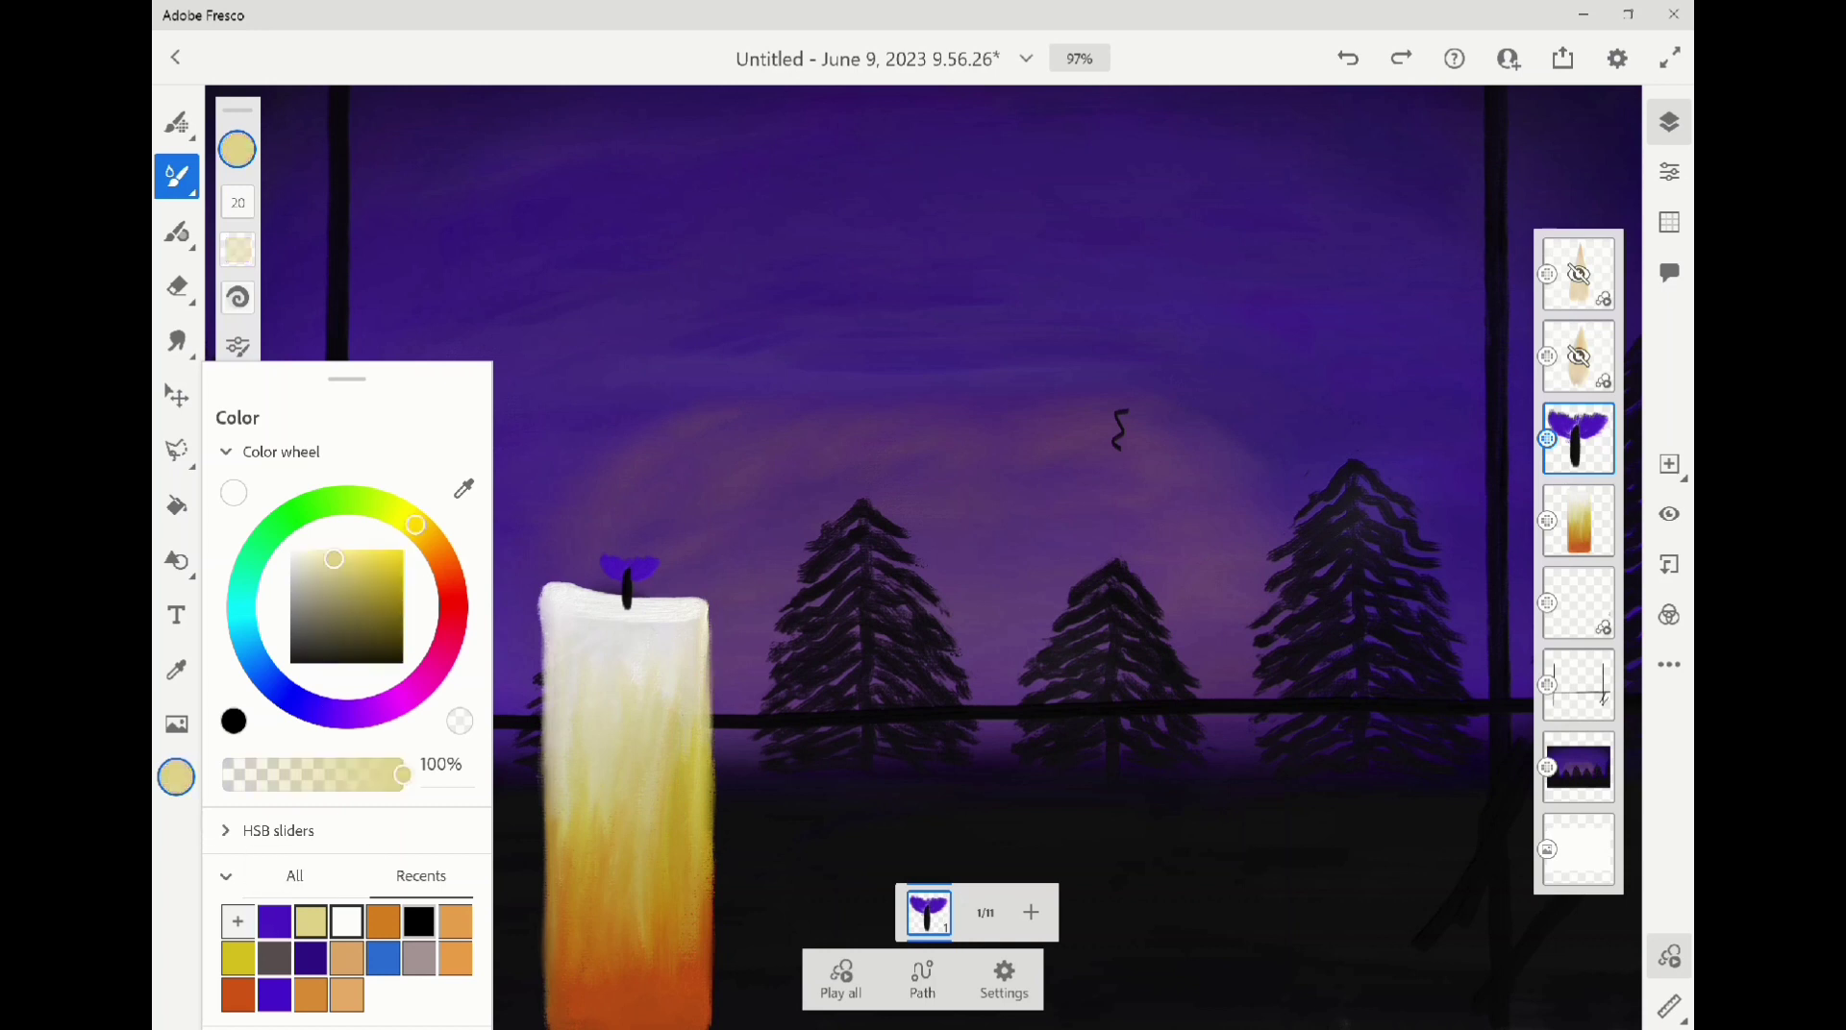
mouse_move(601, 564)
mouse_down()
mouse_move(629, 411)
mouse_move(659, 478)
mouse_move(661, 557)
mouse_up()
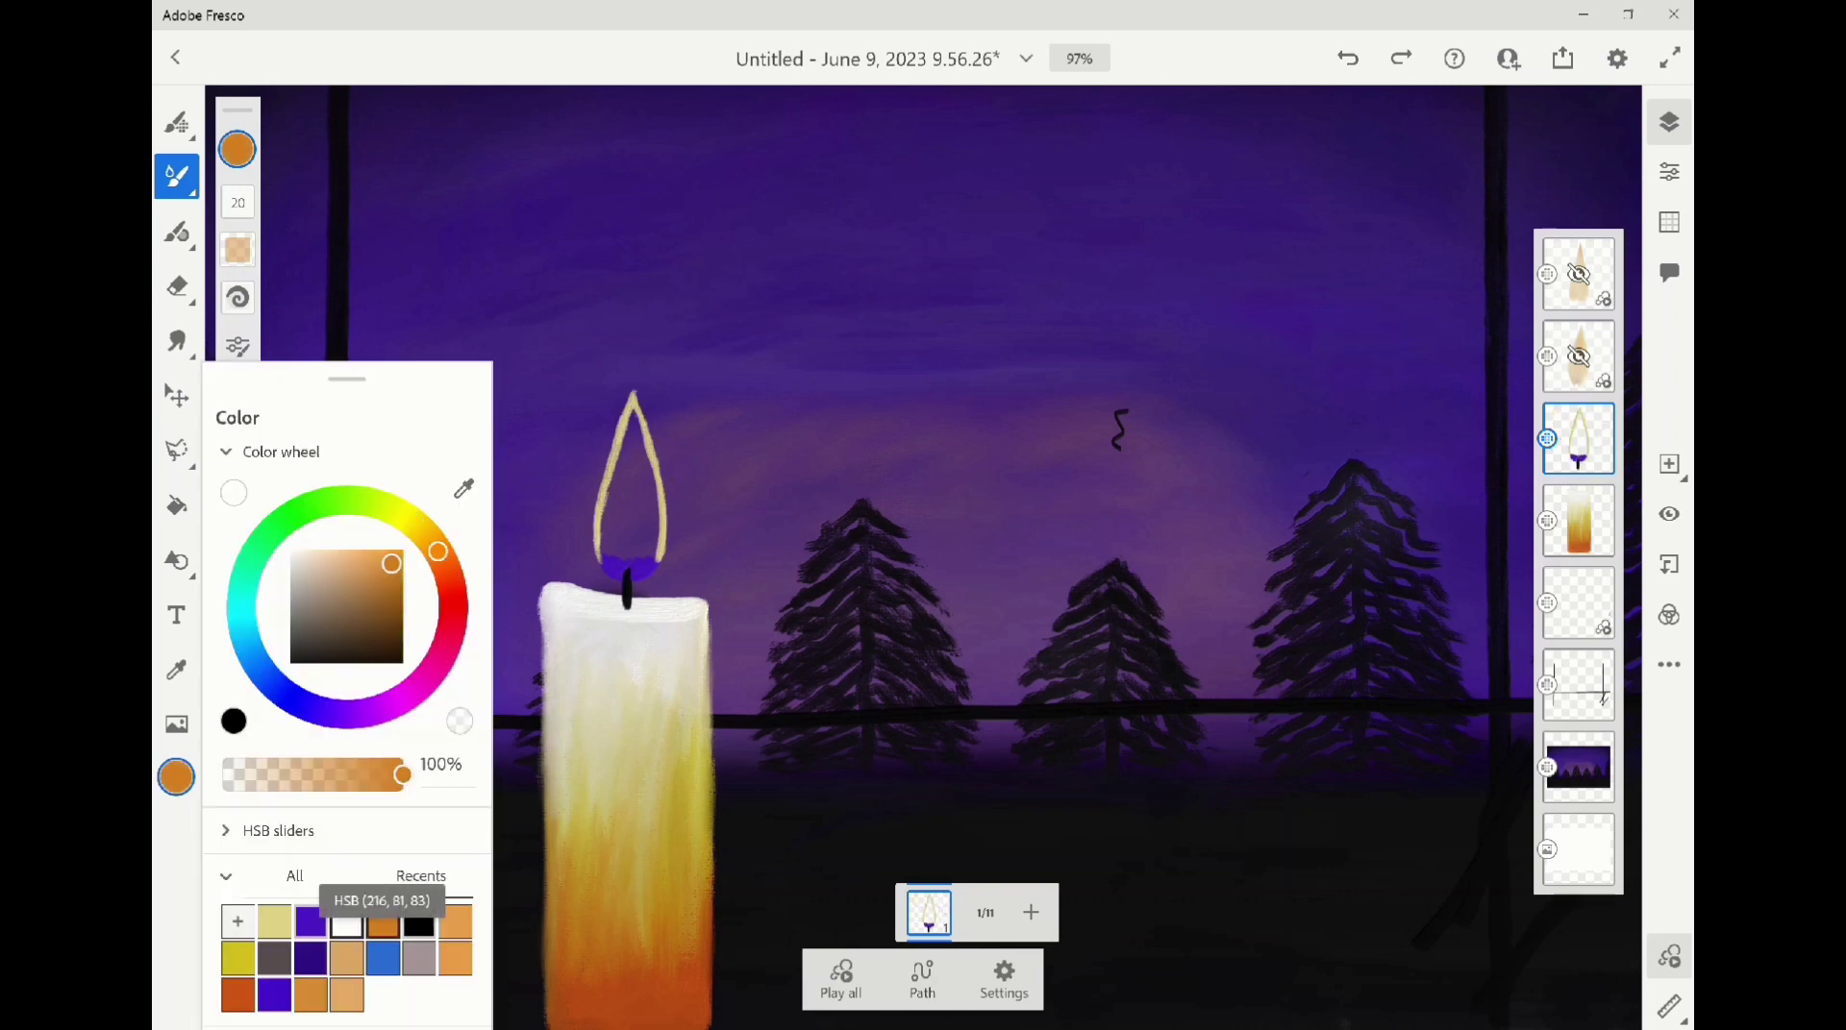
Fill the flame outline with orange at the tip, white in the middle and orange just above the blue base
click(455, 921)
mouse_move(627, 412)
mouse_down()
mouse_move(646, 458)
mouse_move(620, 466)
mouse_move(652, 463)
mouse_move(620, 478)
mouse_move(654, 474)
mouse_move(615, 492)
mouse_move(656, 498)
mouse_move(605, 514)
mouse_move(659, 520)
mouse_move(603, 524)
mouse_move(658, 525)
mouse_move(615, 528)
mouse_move(610, 553)
mouse_move(627, 538)
mouse_move(637, 559)
mouse_move(644, 533)
mouse_move(648, 556)
mouse_move(658, 531)
mouse_up()
click(176, 777)
click(461, 721)
click(176, 776)
click(326, 923)
click(608, 536)
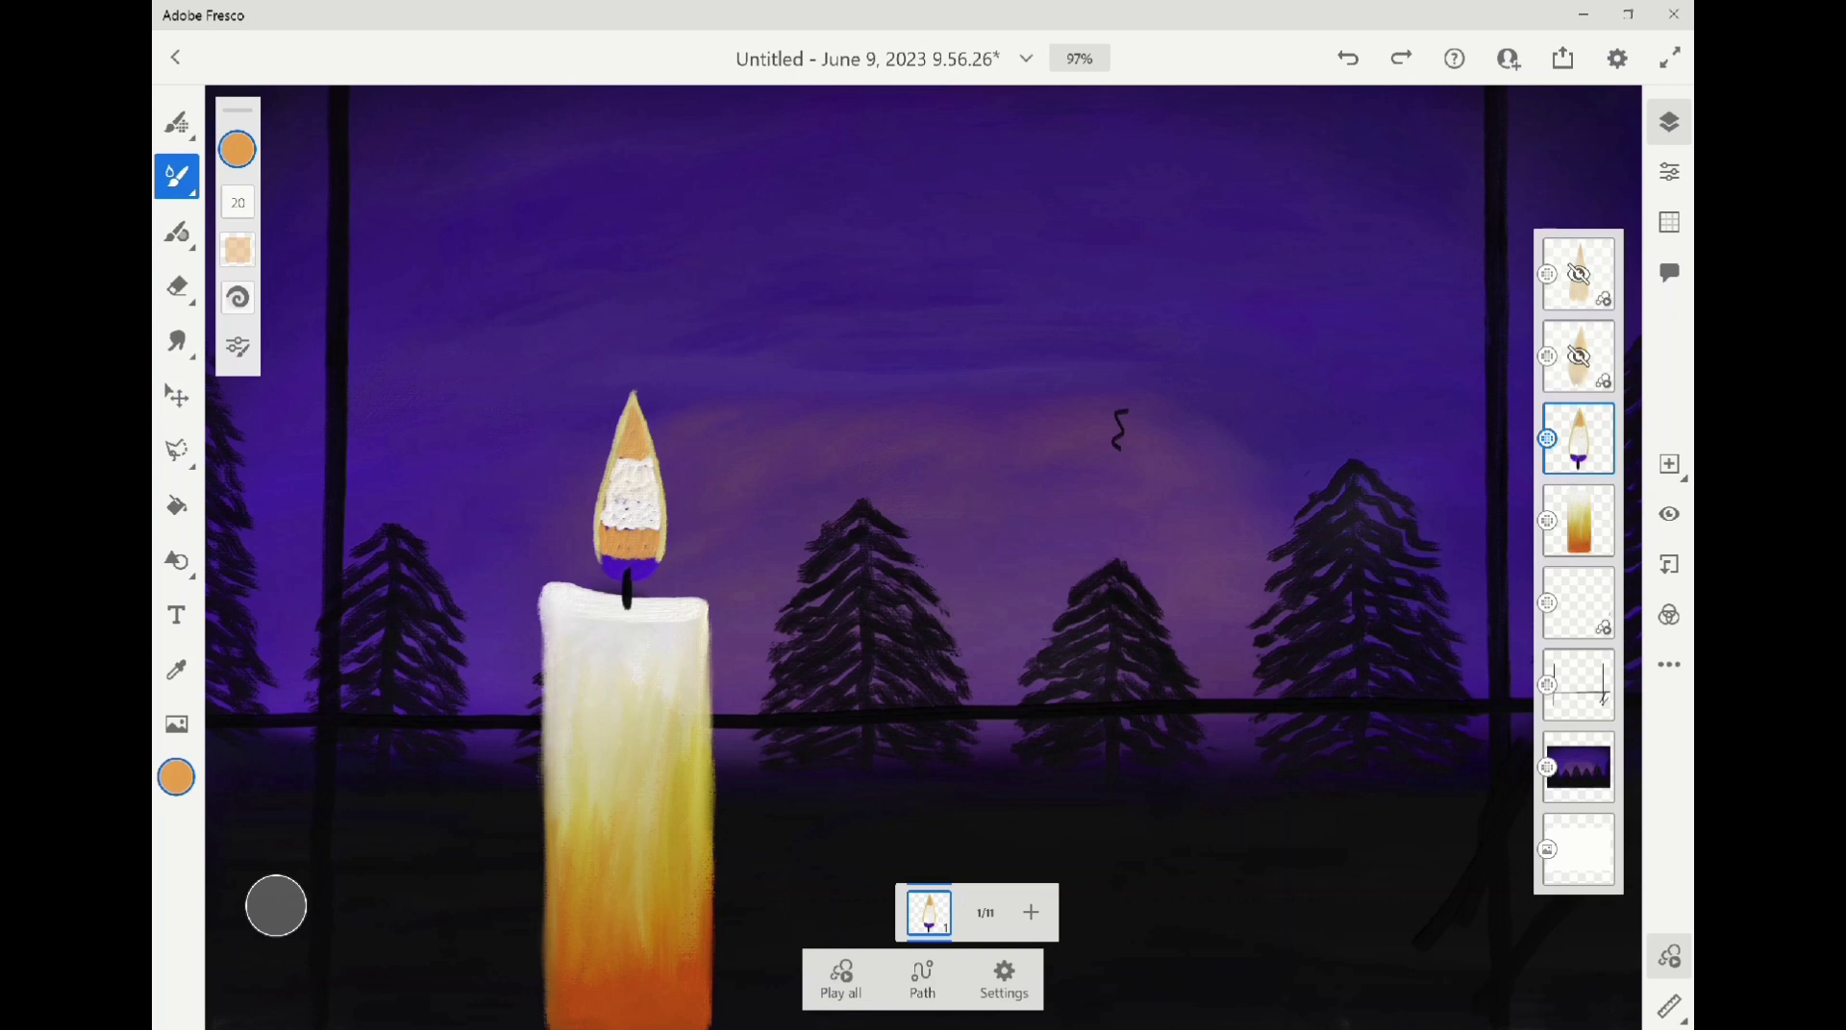
Smudge the flame's orange, white and yellow together vertically with the Canvas brush flat smudge brush at size 33
click(176, 340)
click(176, 340)
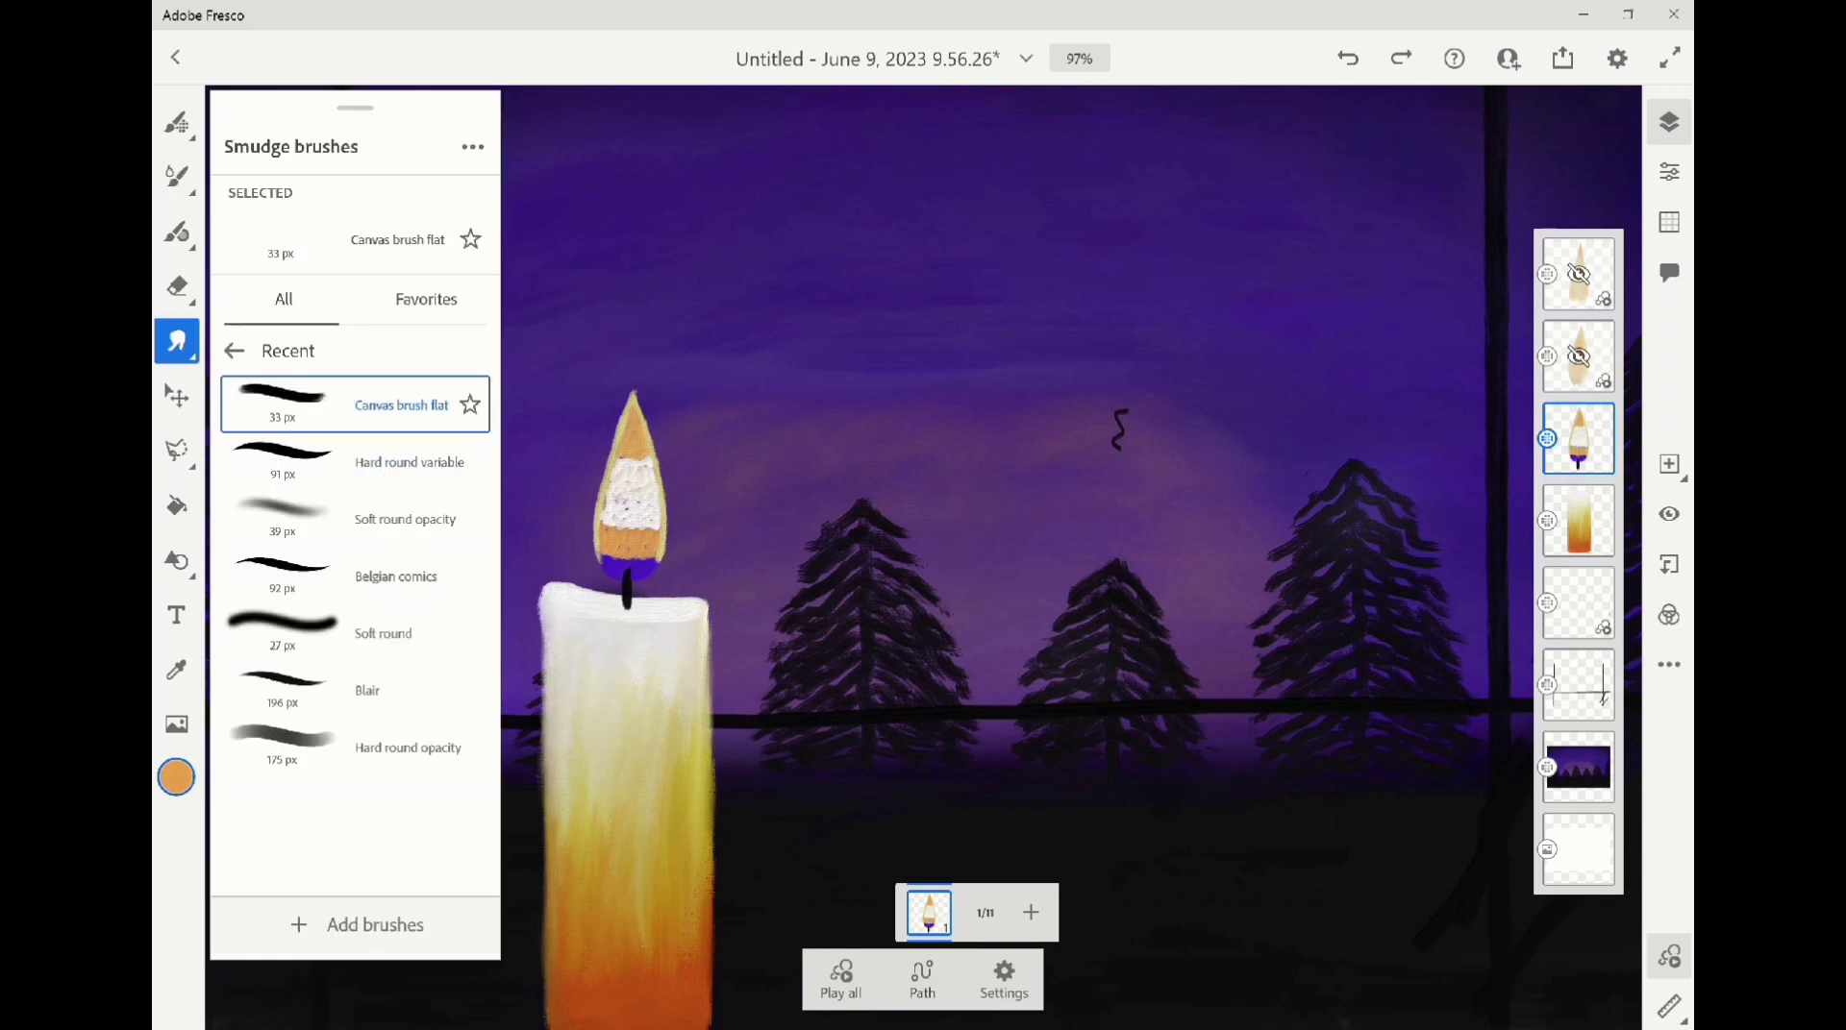
key(Escape)
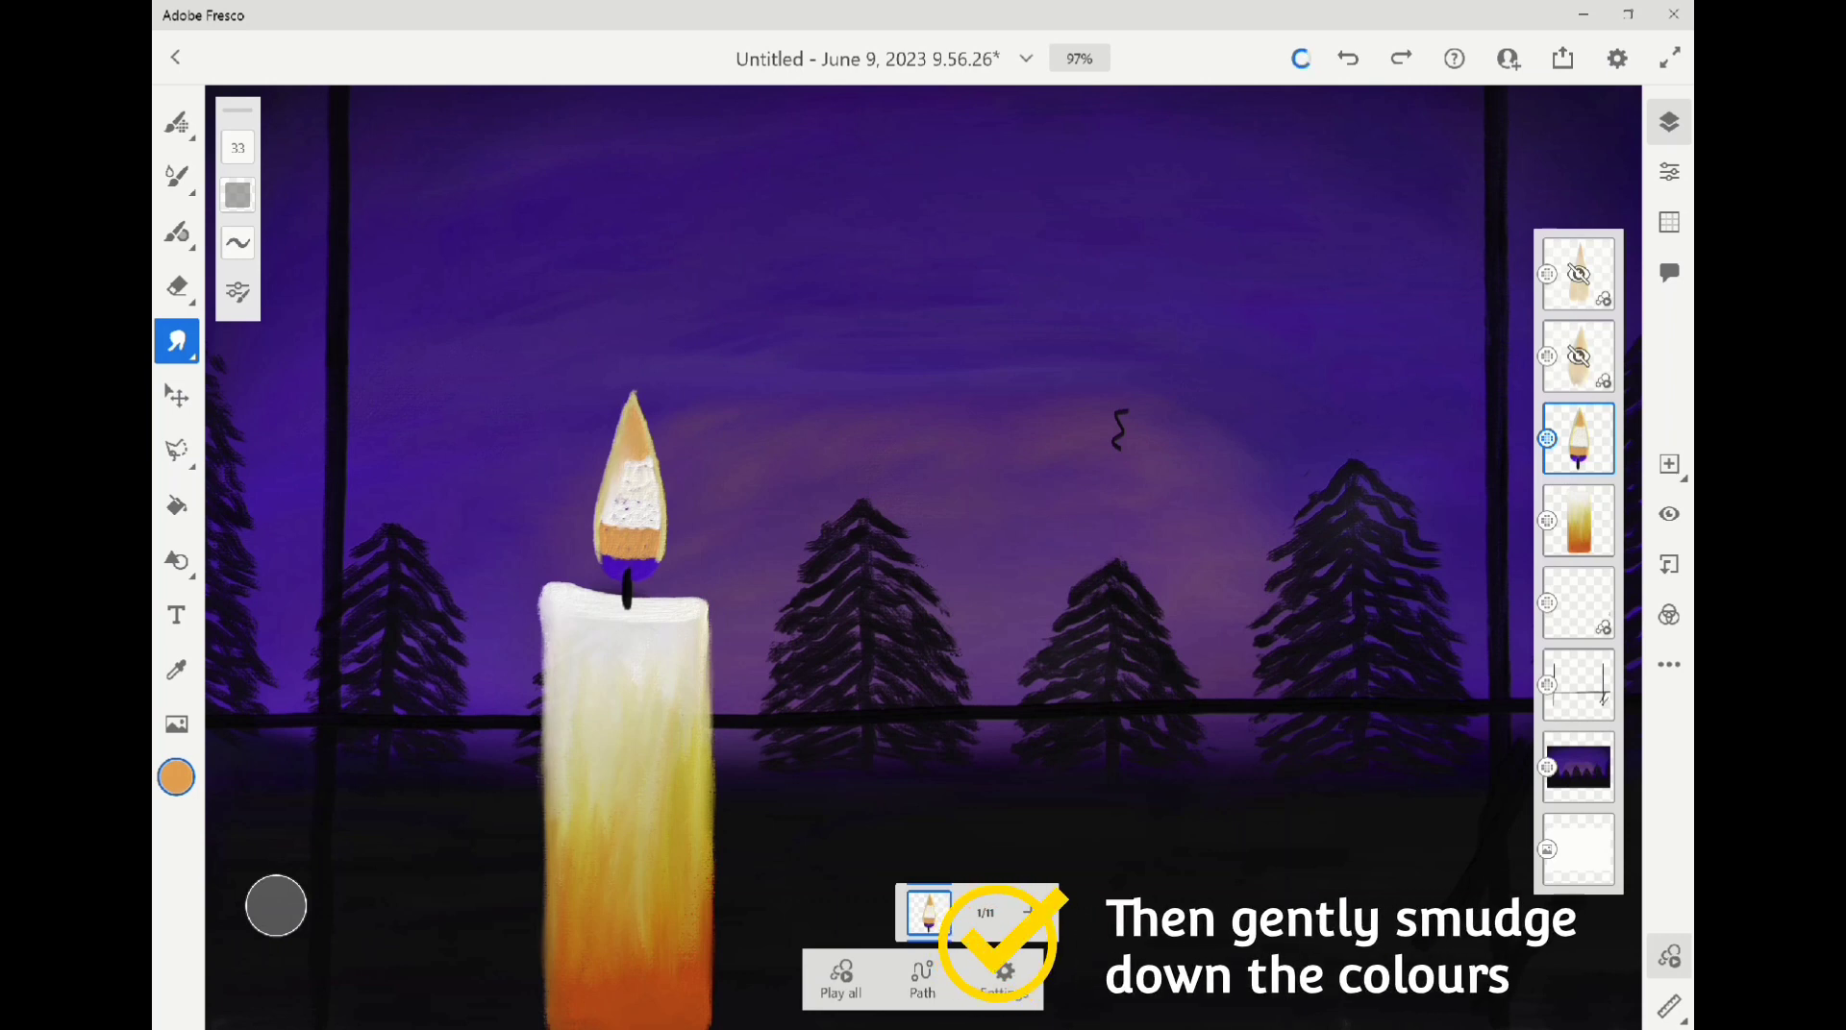
mouse_move(630, 419)
mouse_down()
mouse_move(631, 386)
mouse_move(642, 481)
mouse_move(608, 559)
mouse_up()
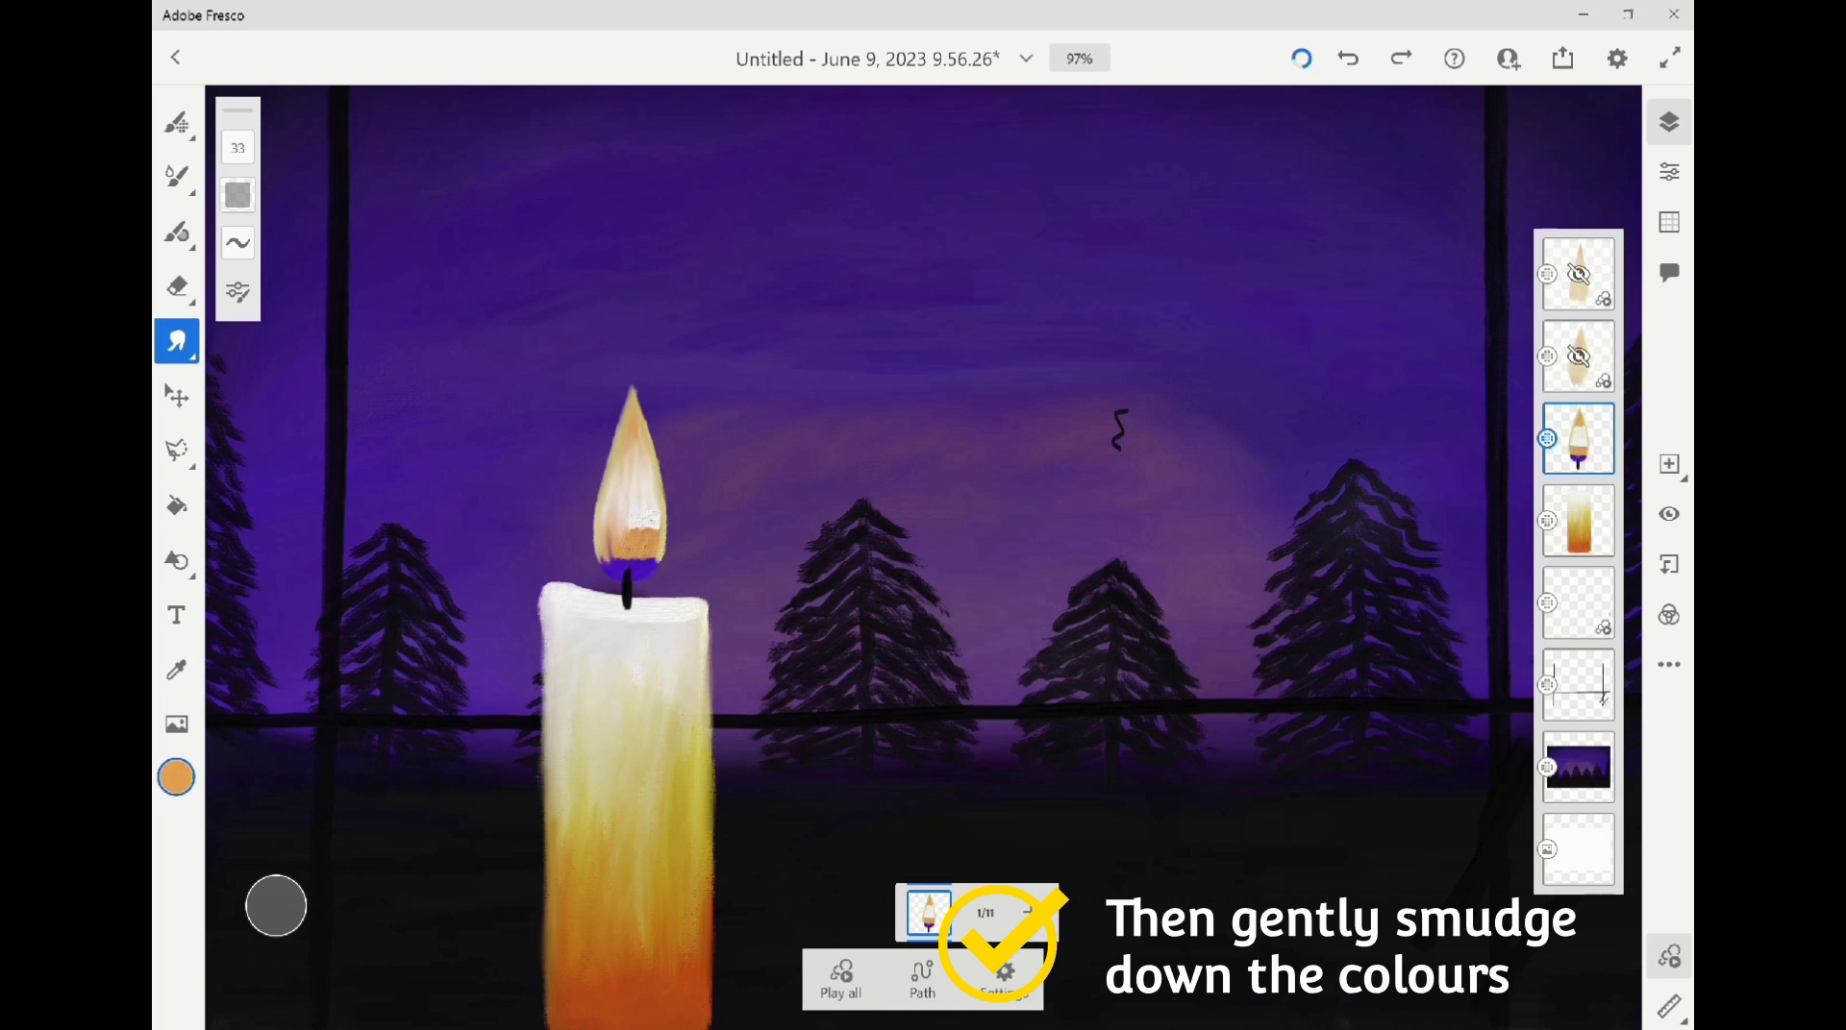
drag(642, 499, 642, 548)
drag(633, 421, 634, 471)
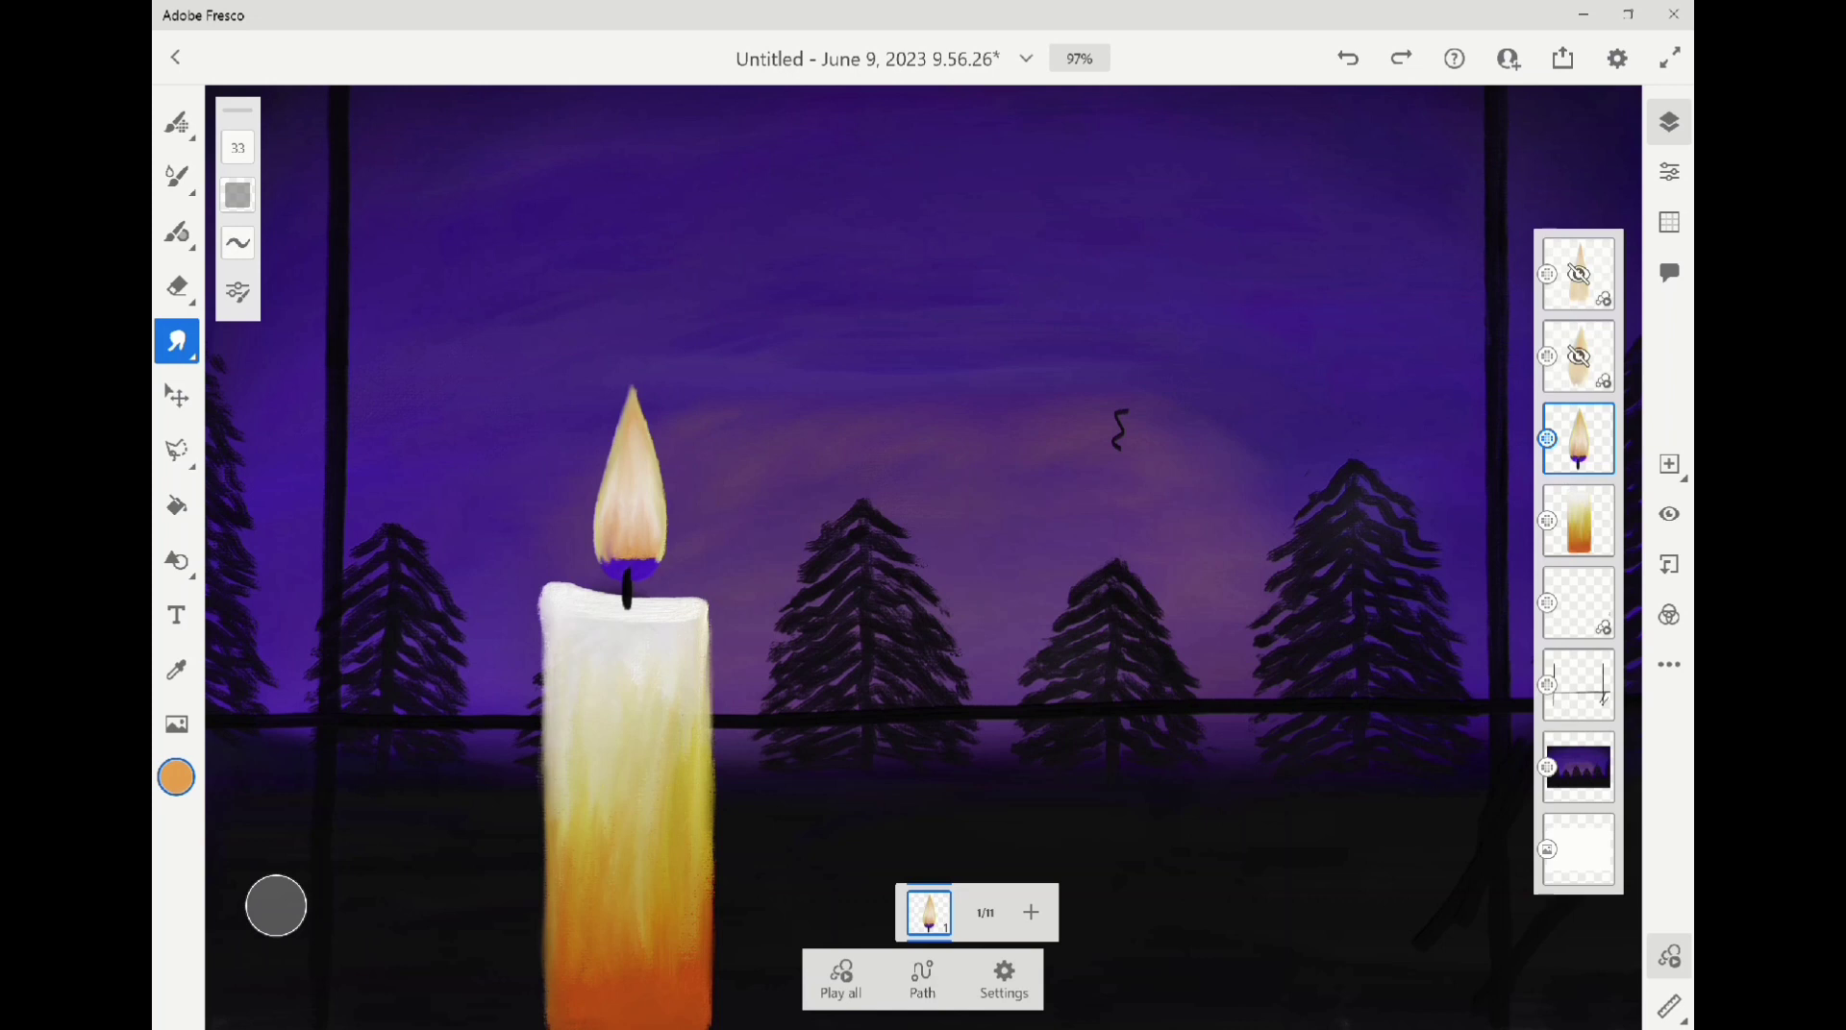
drag(652, 529, 642, 574)
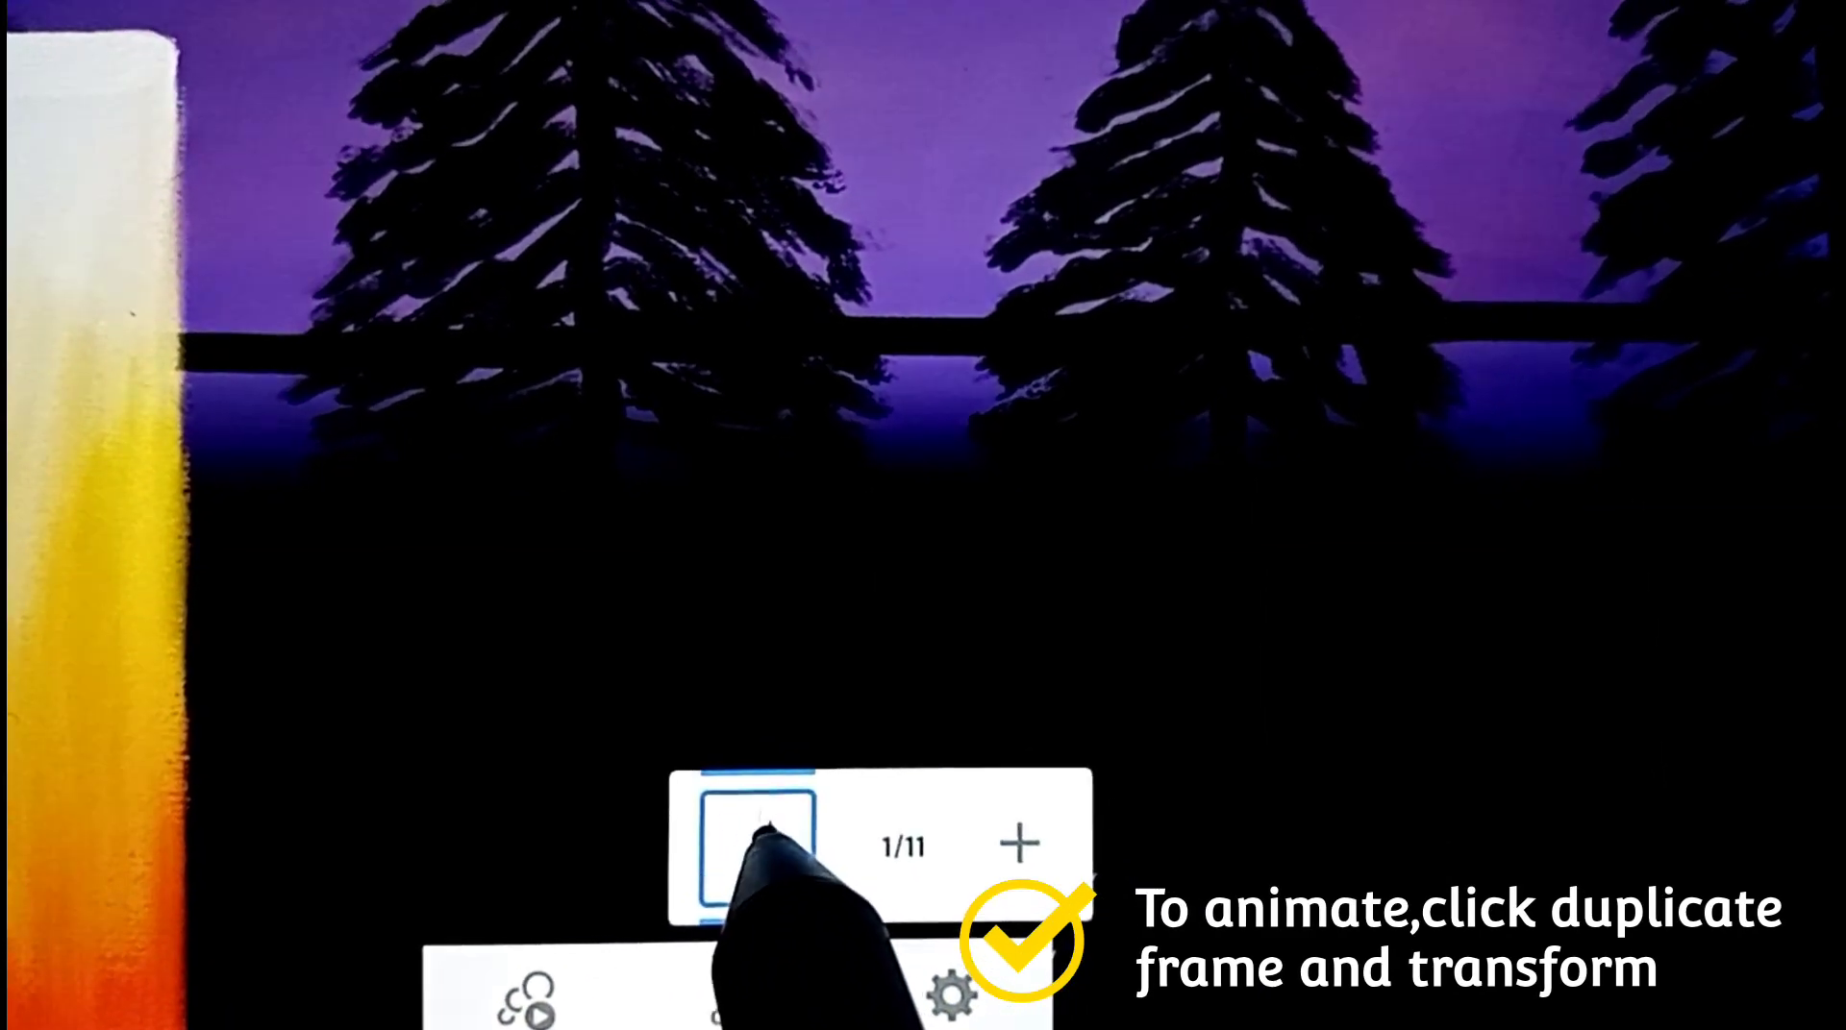
Duplicate the flame layer's first frame and transform only the copy, widening the flame very slightly at its right edge
click(755, 854)
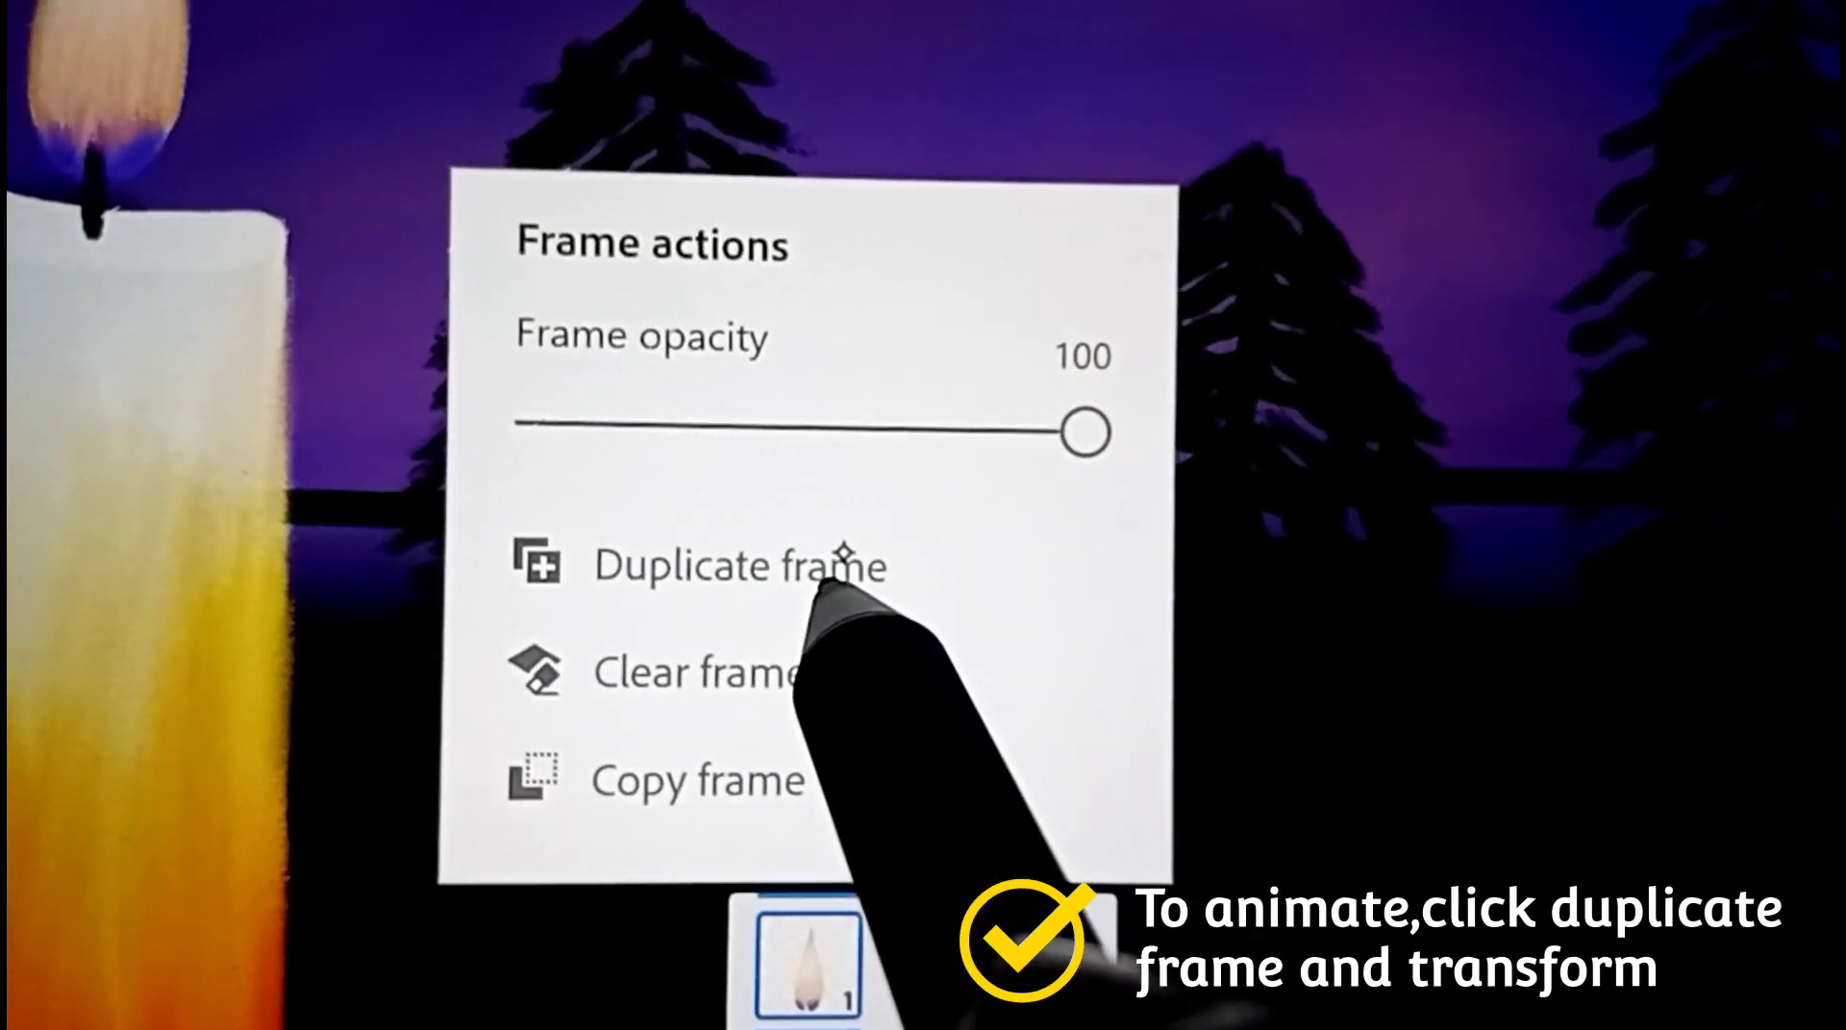
click(840, 567)
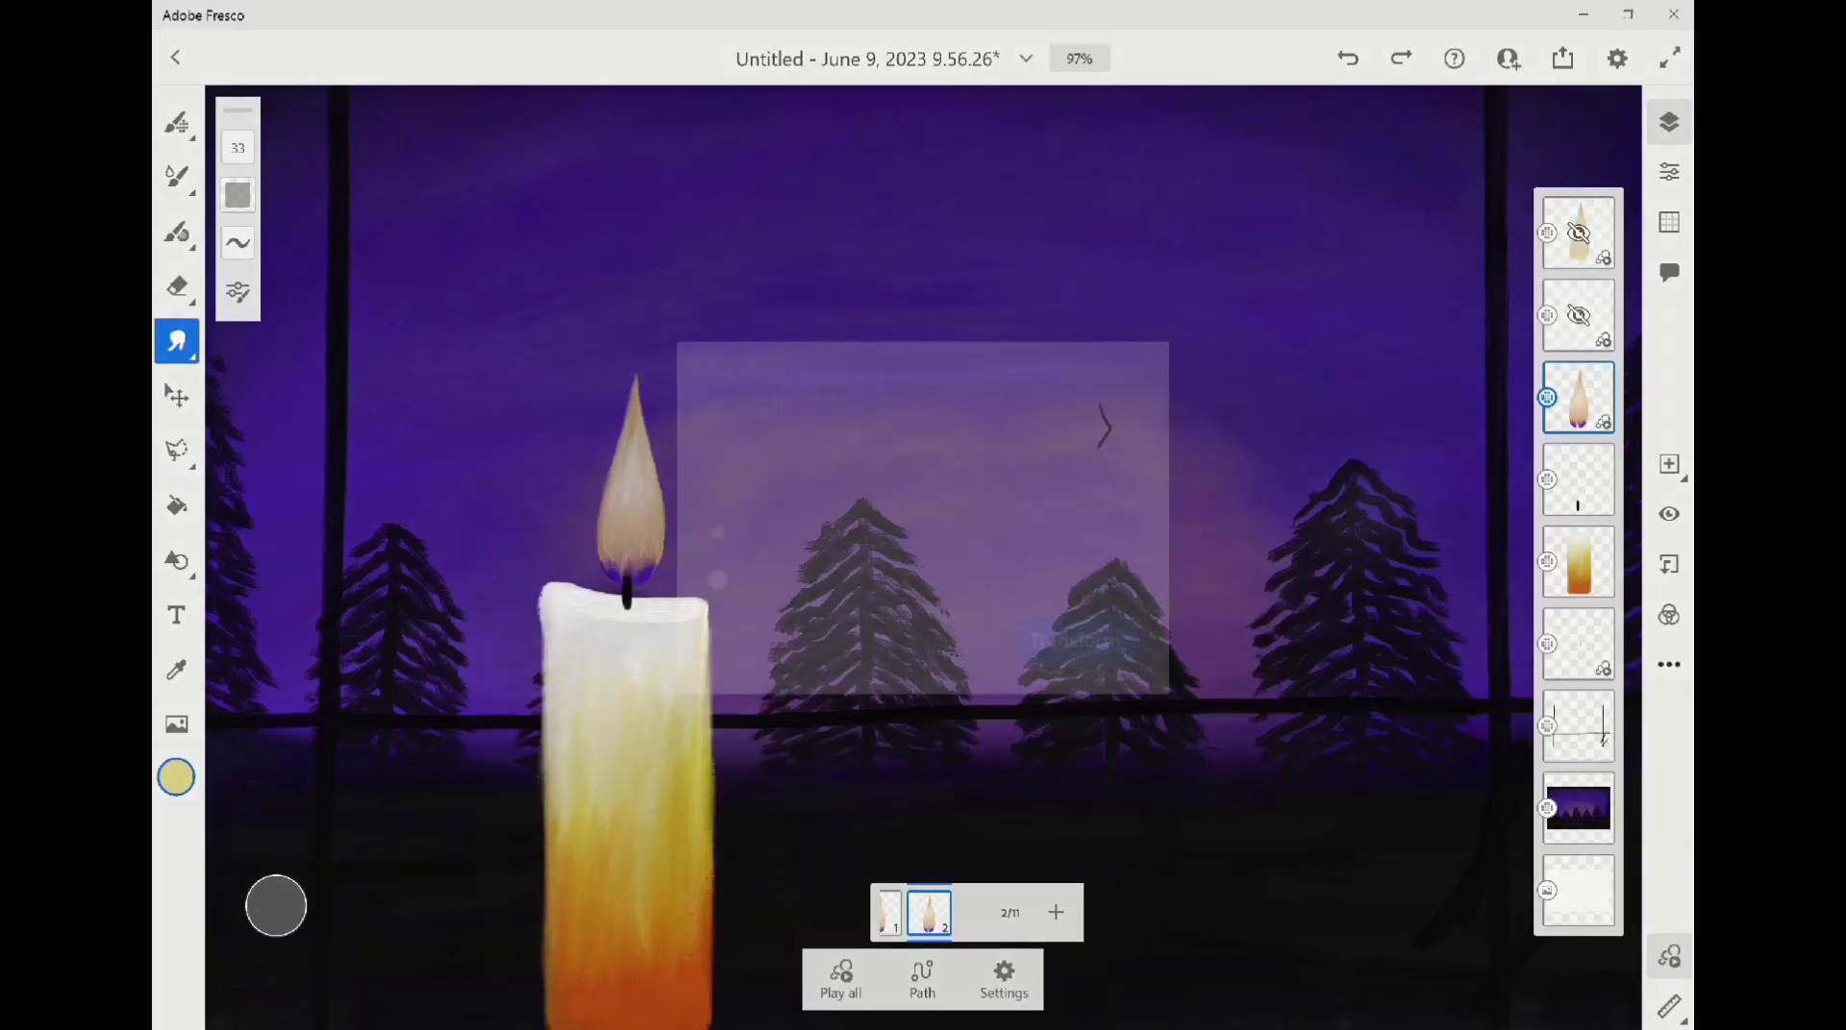
click(825, 469)
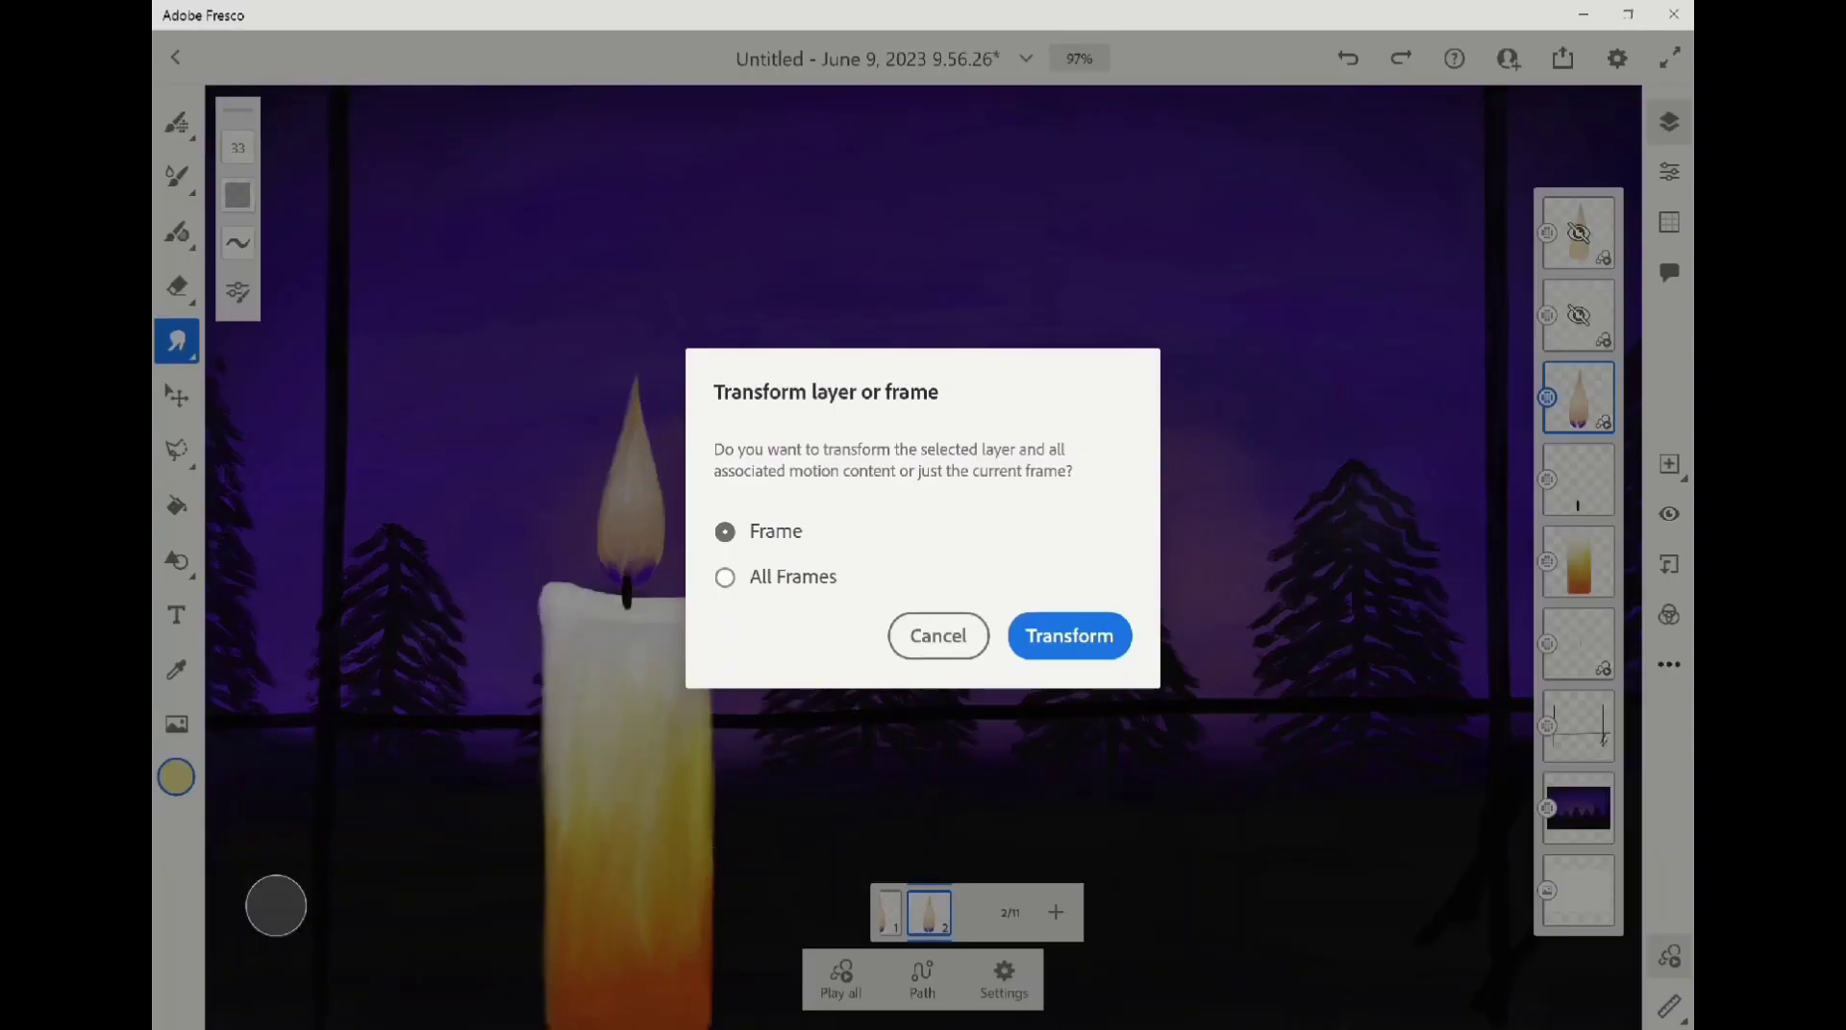
click(1069, 636)
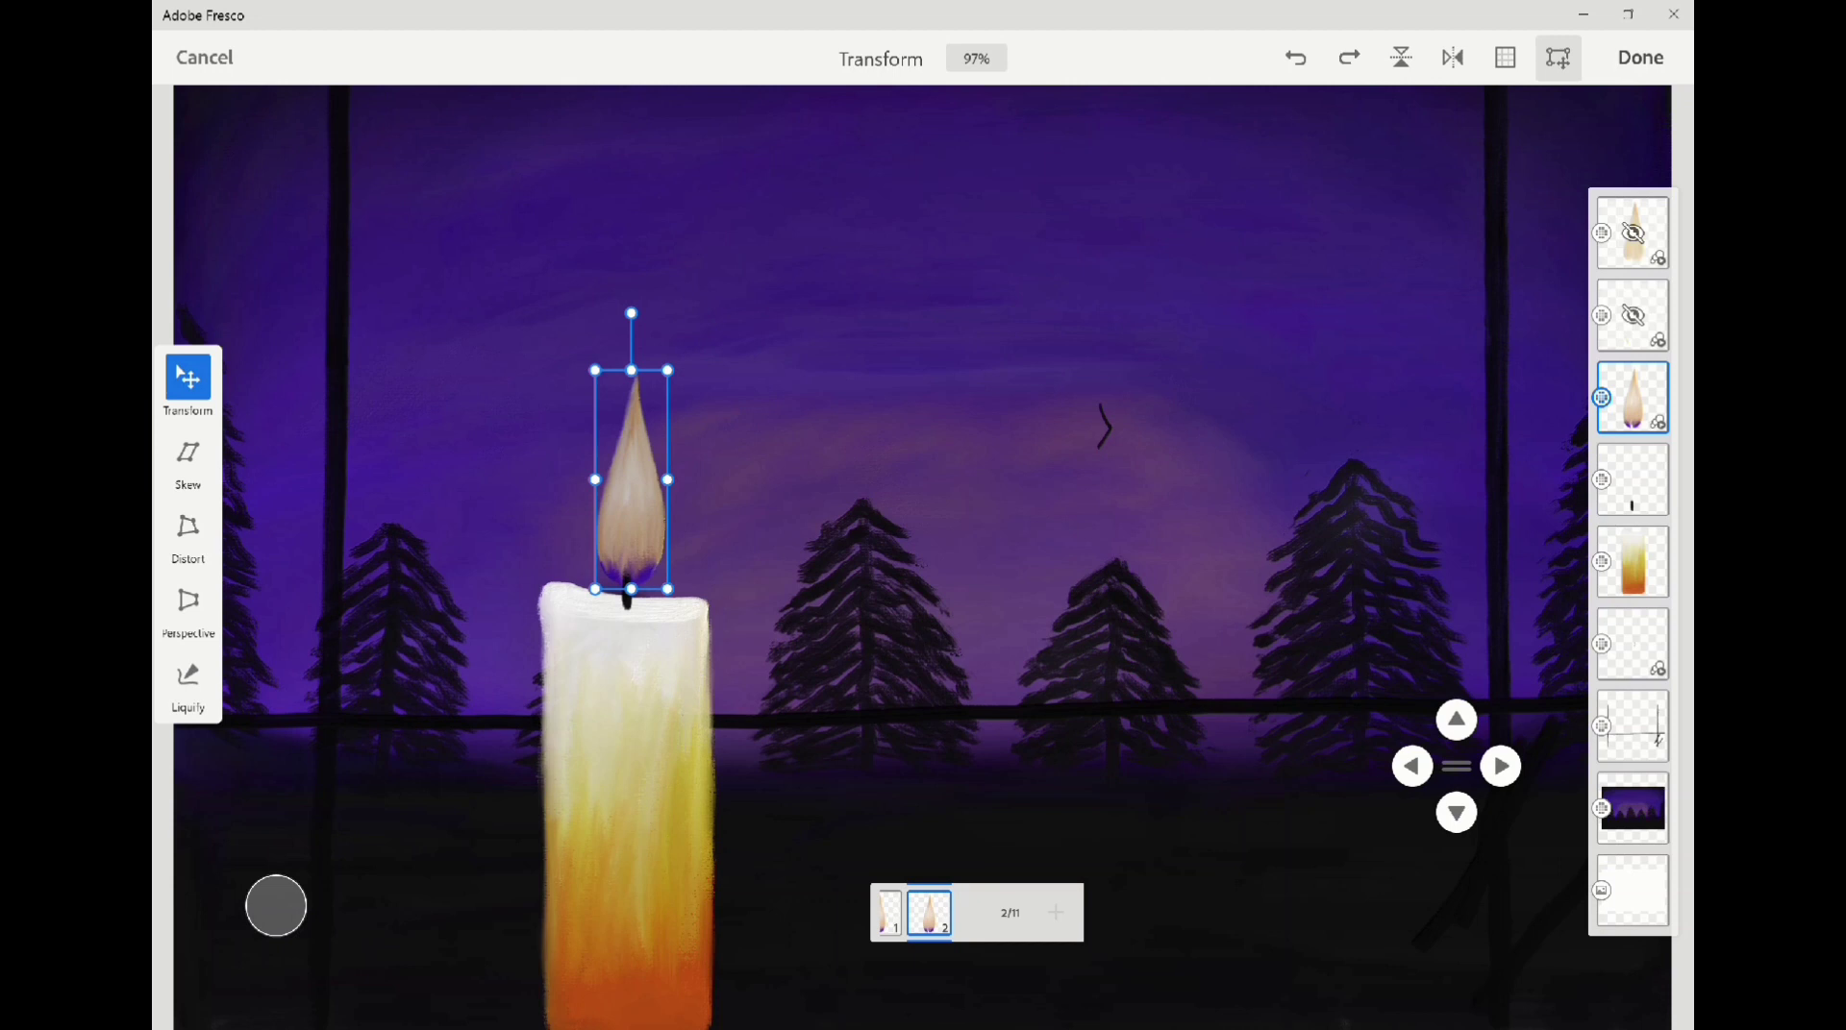
drag(667, 480, 669, 479)
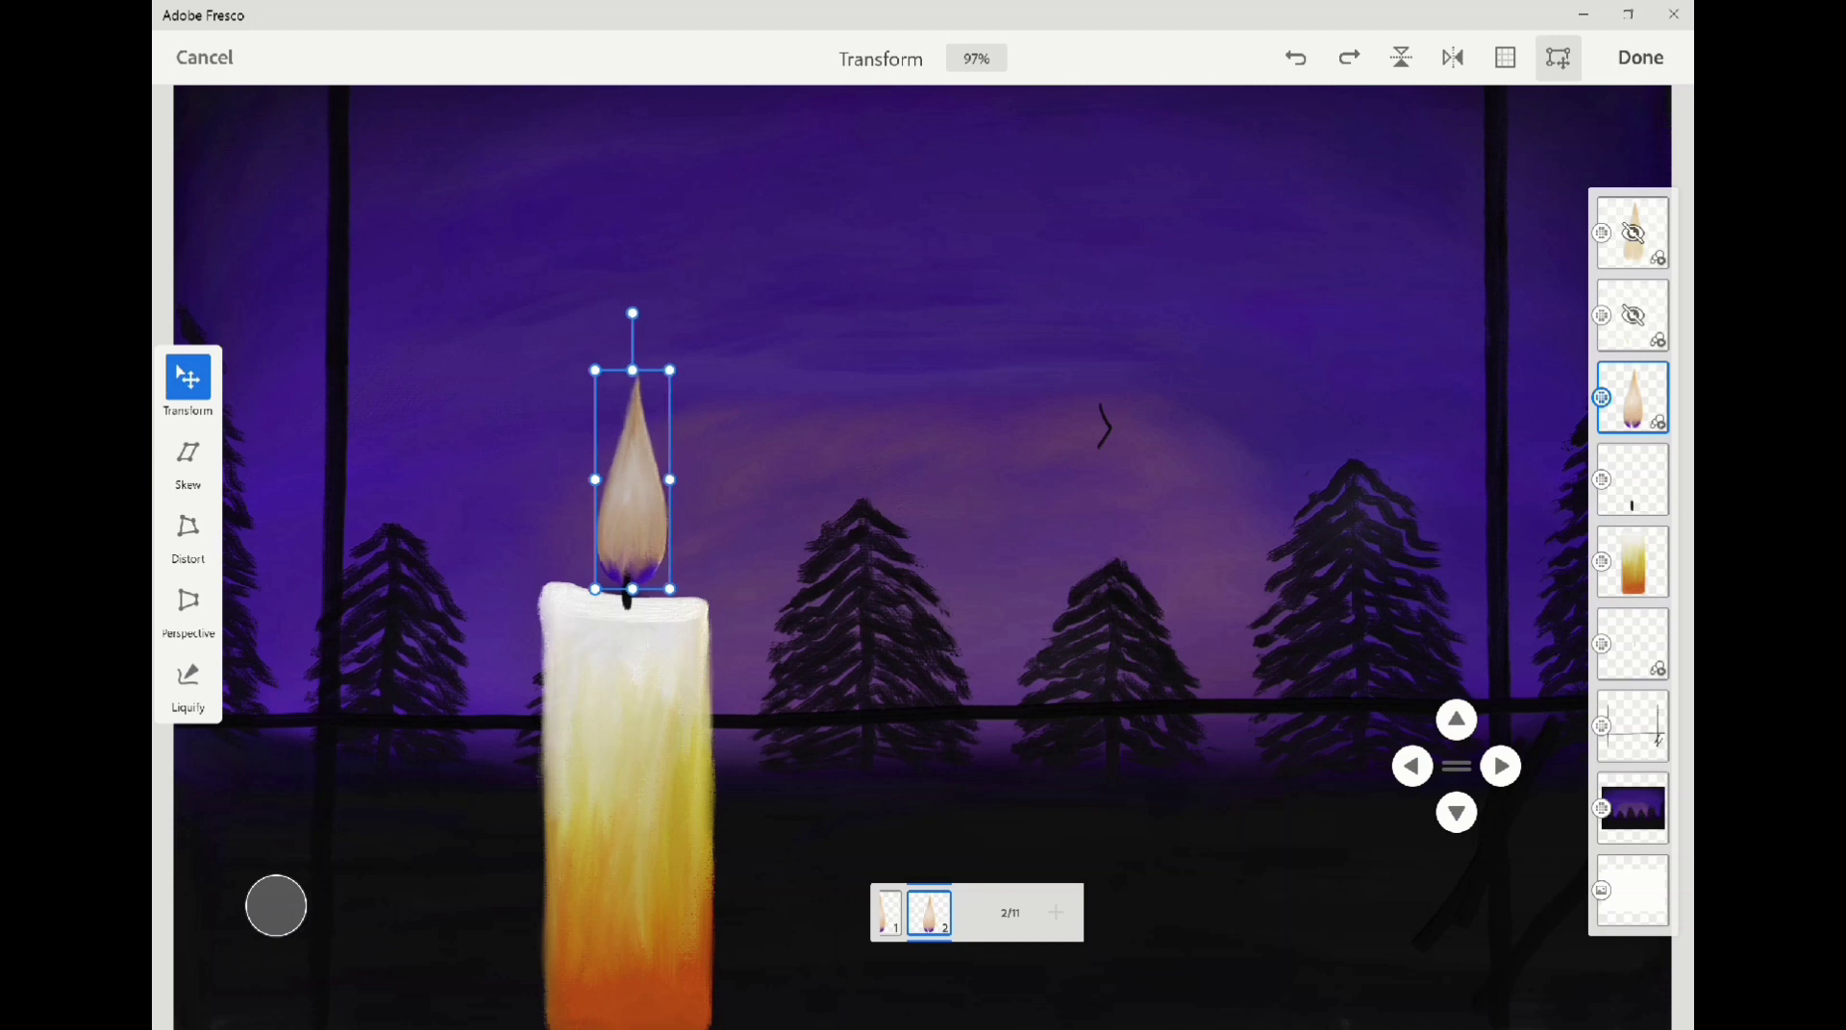
click(1639, 56)
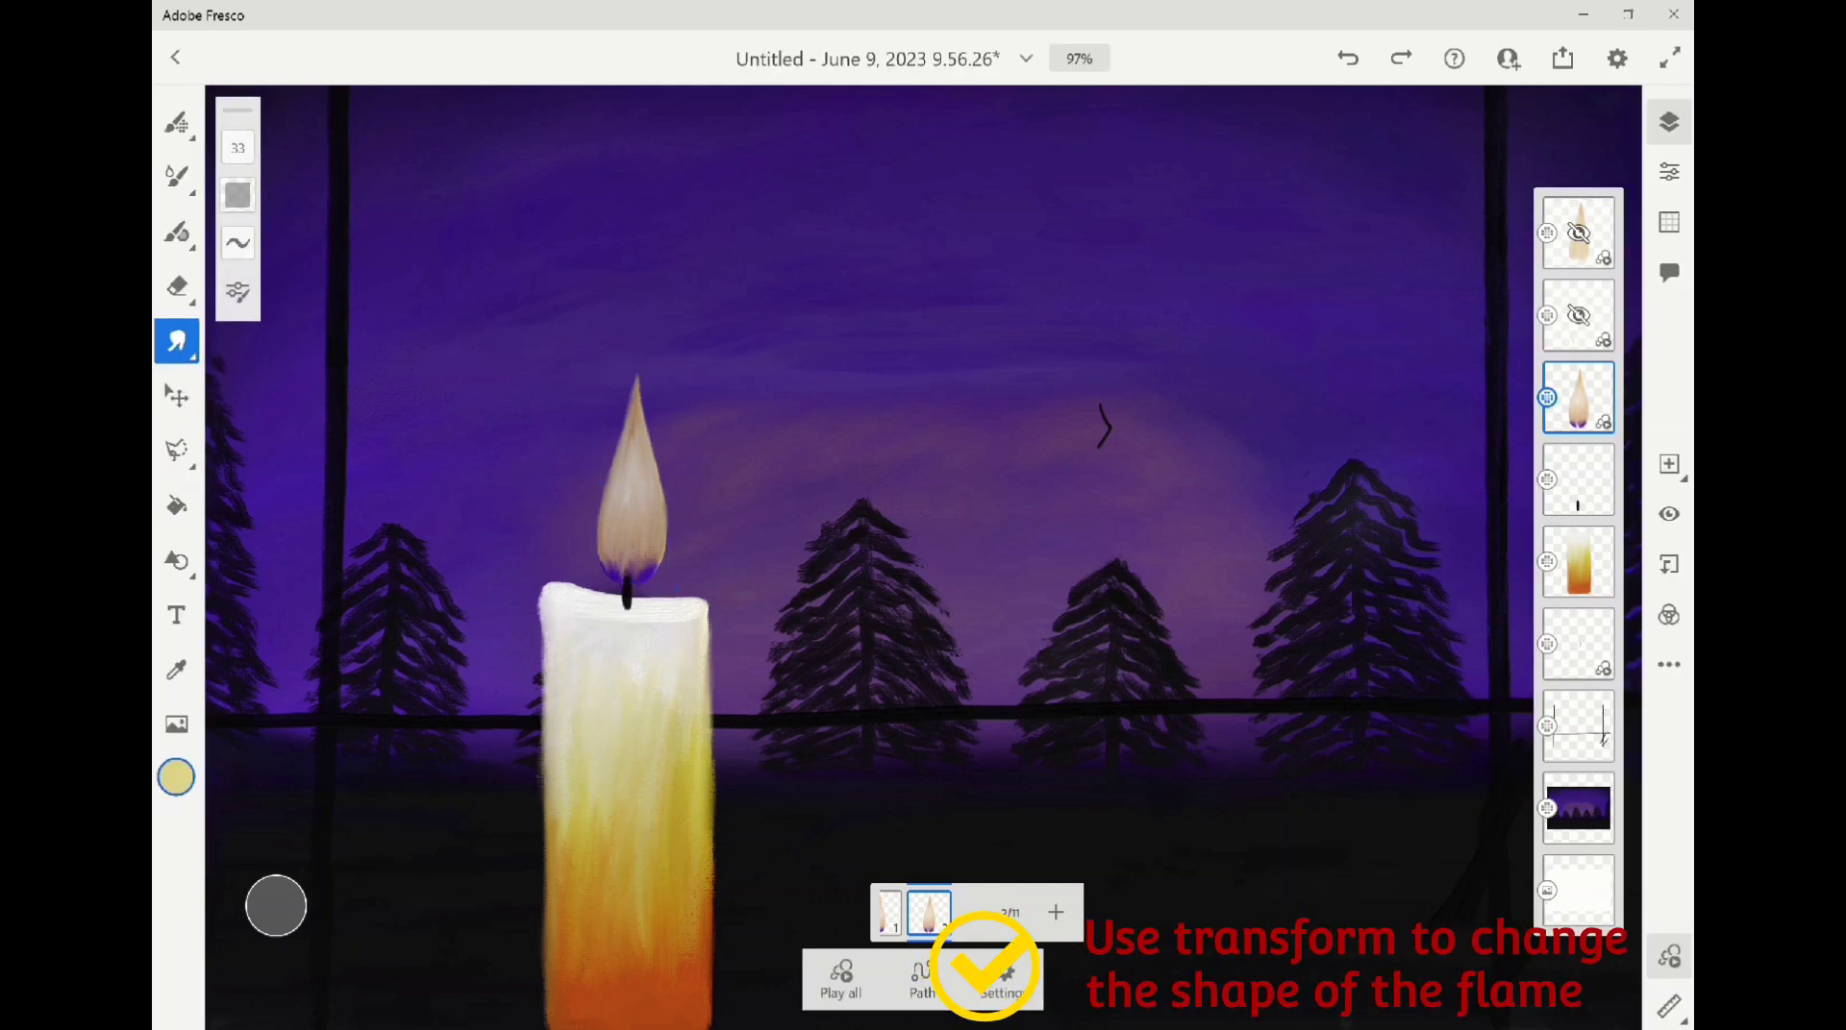
Duplicate flame frame 2 and transform only frame 3, narrowing the flame very slightly from its right edge
click(928, 912)
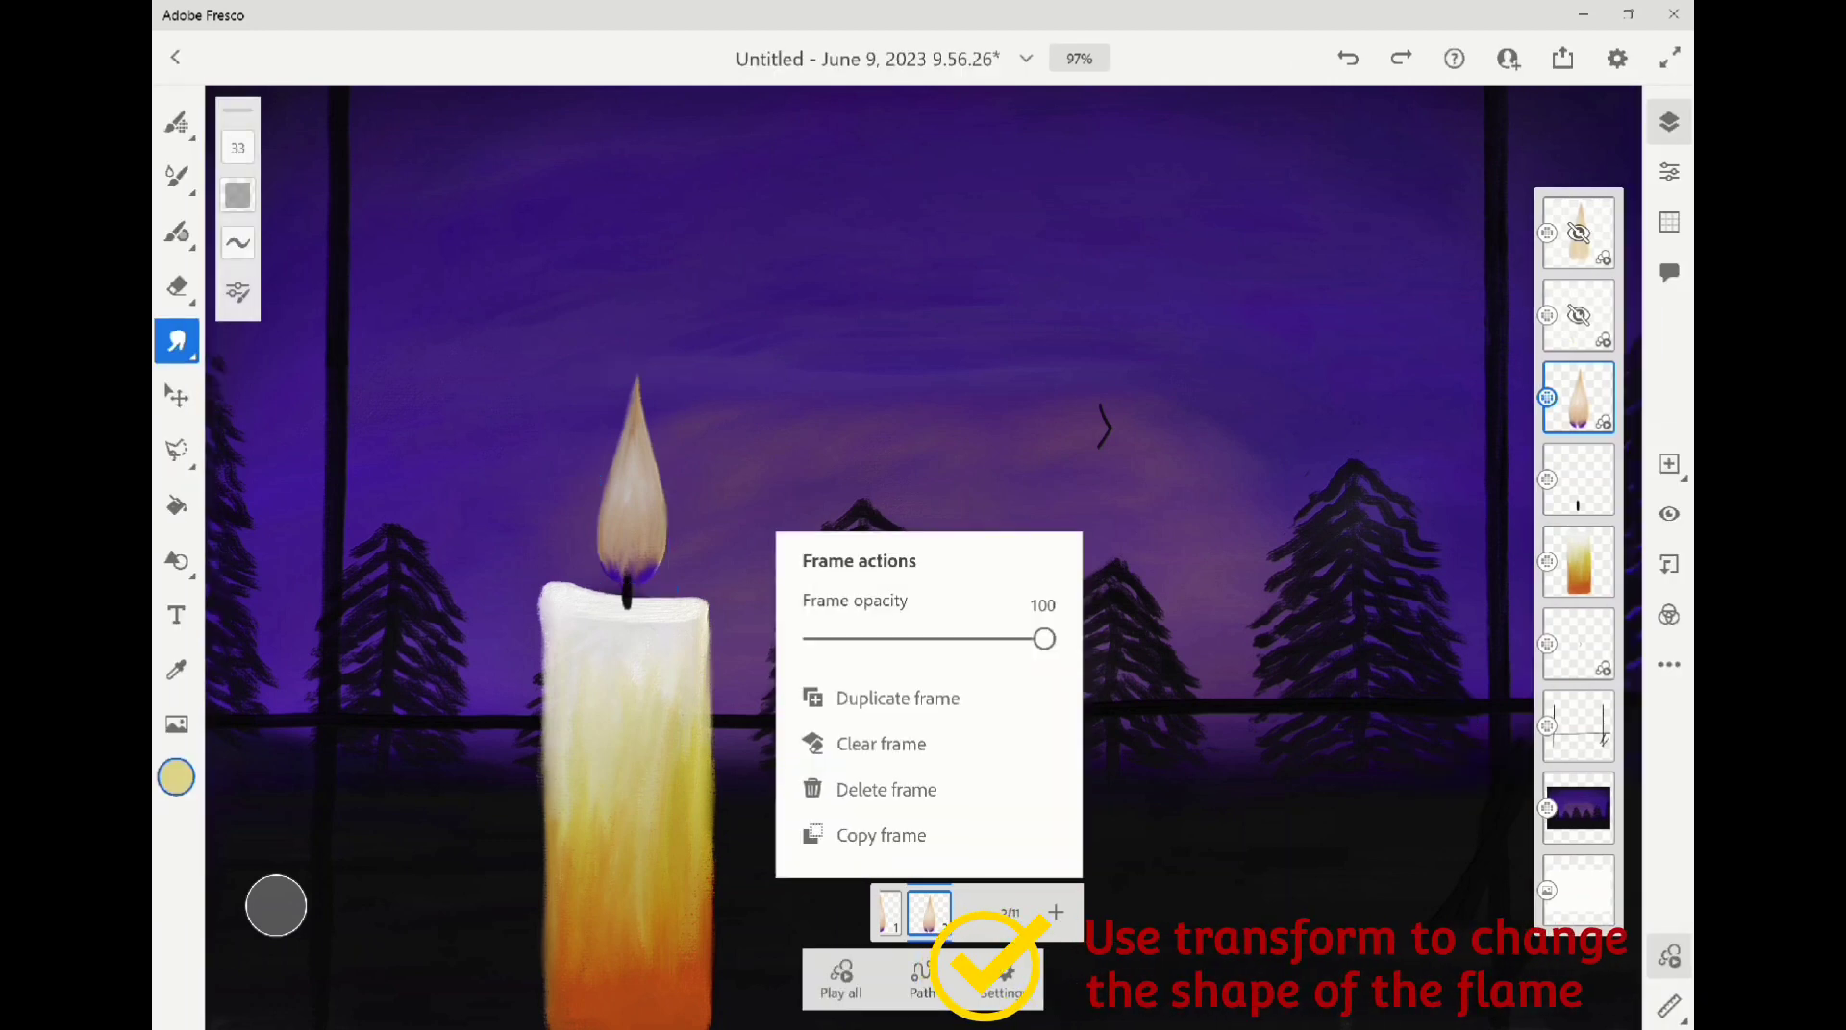
click(896, 698)
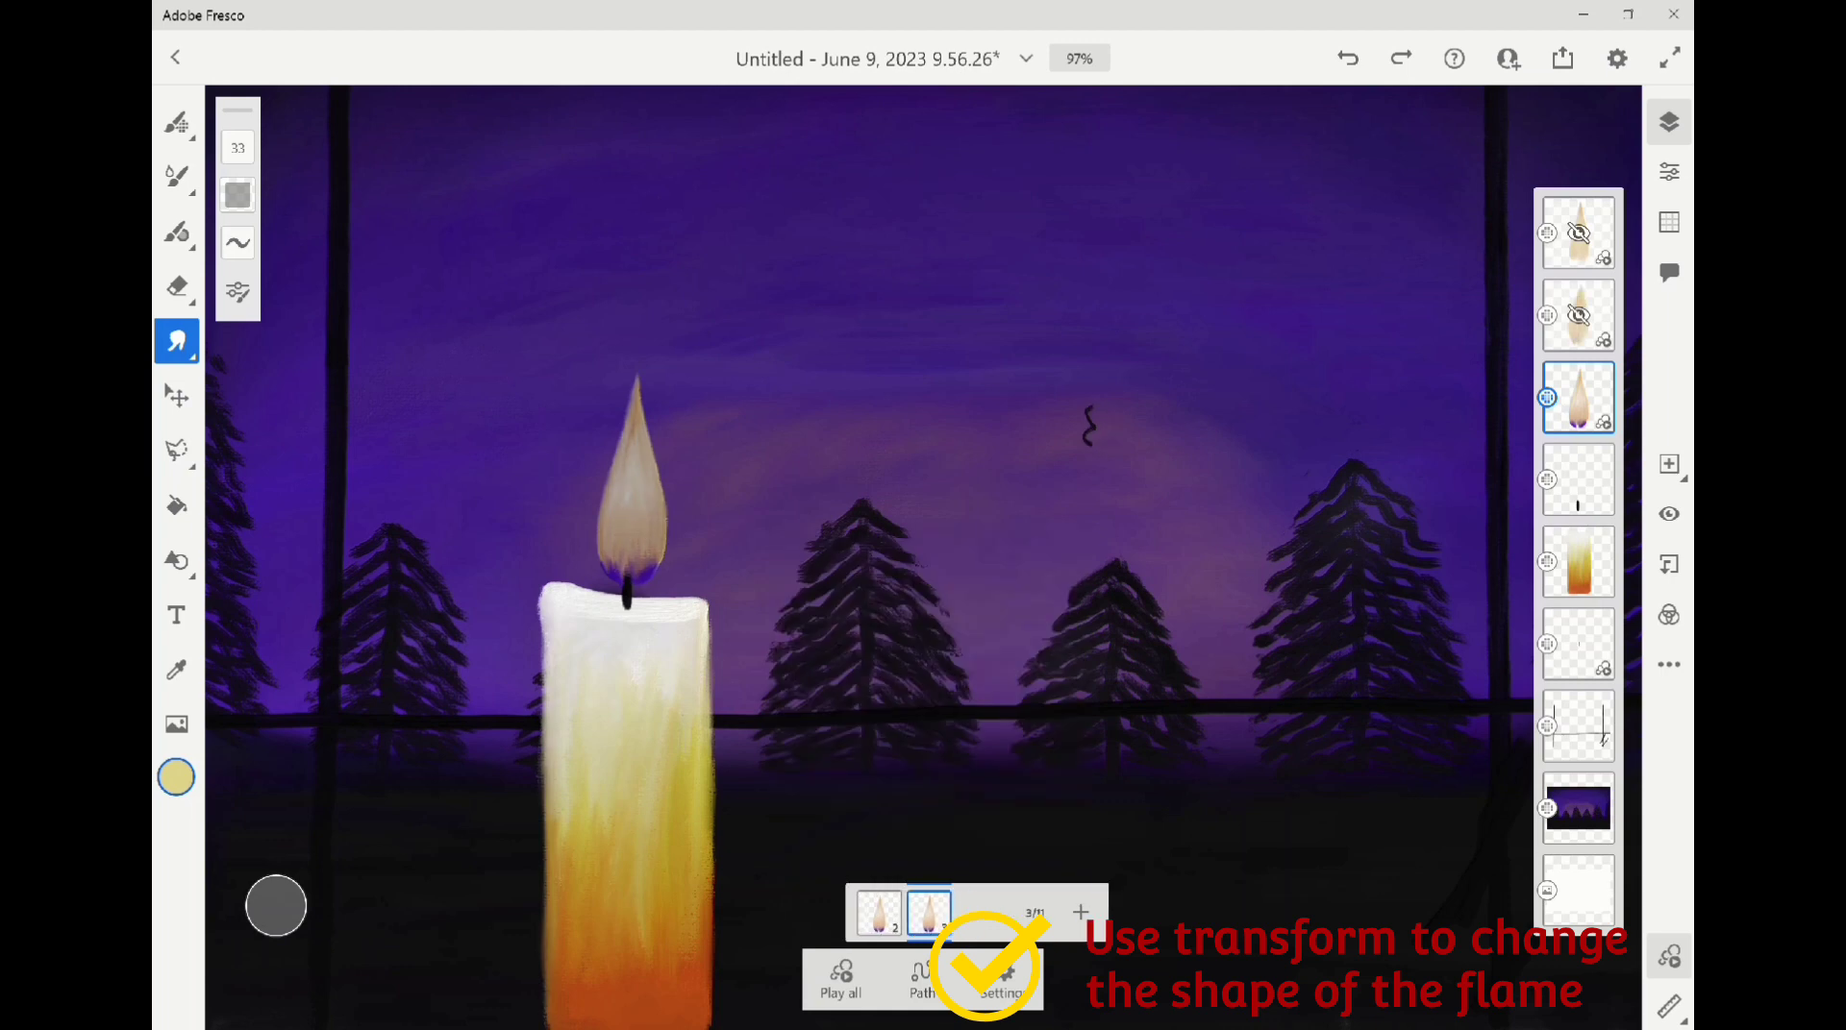
click(176, 396)
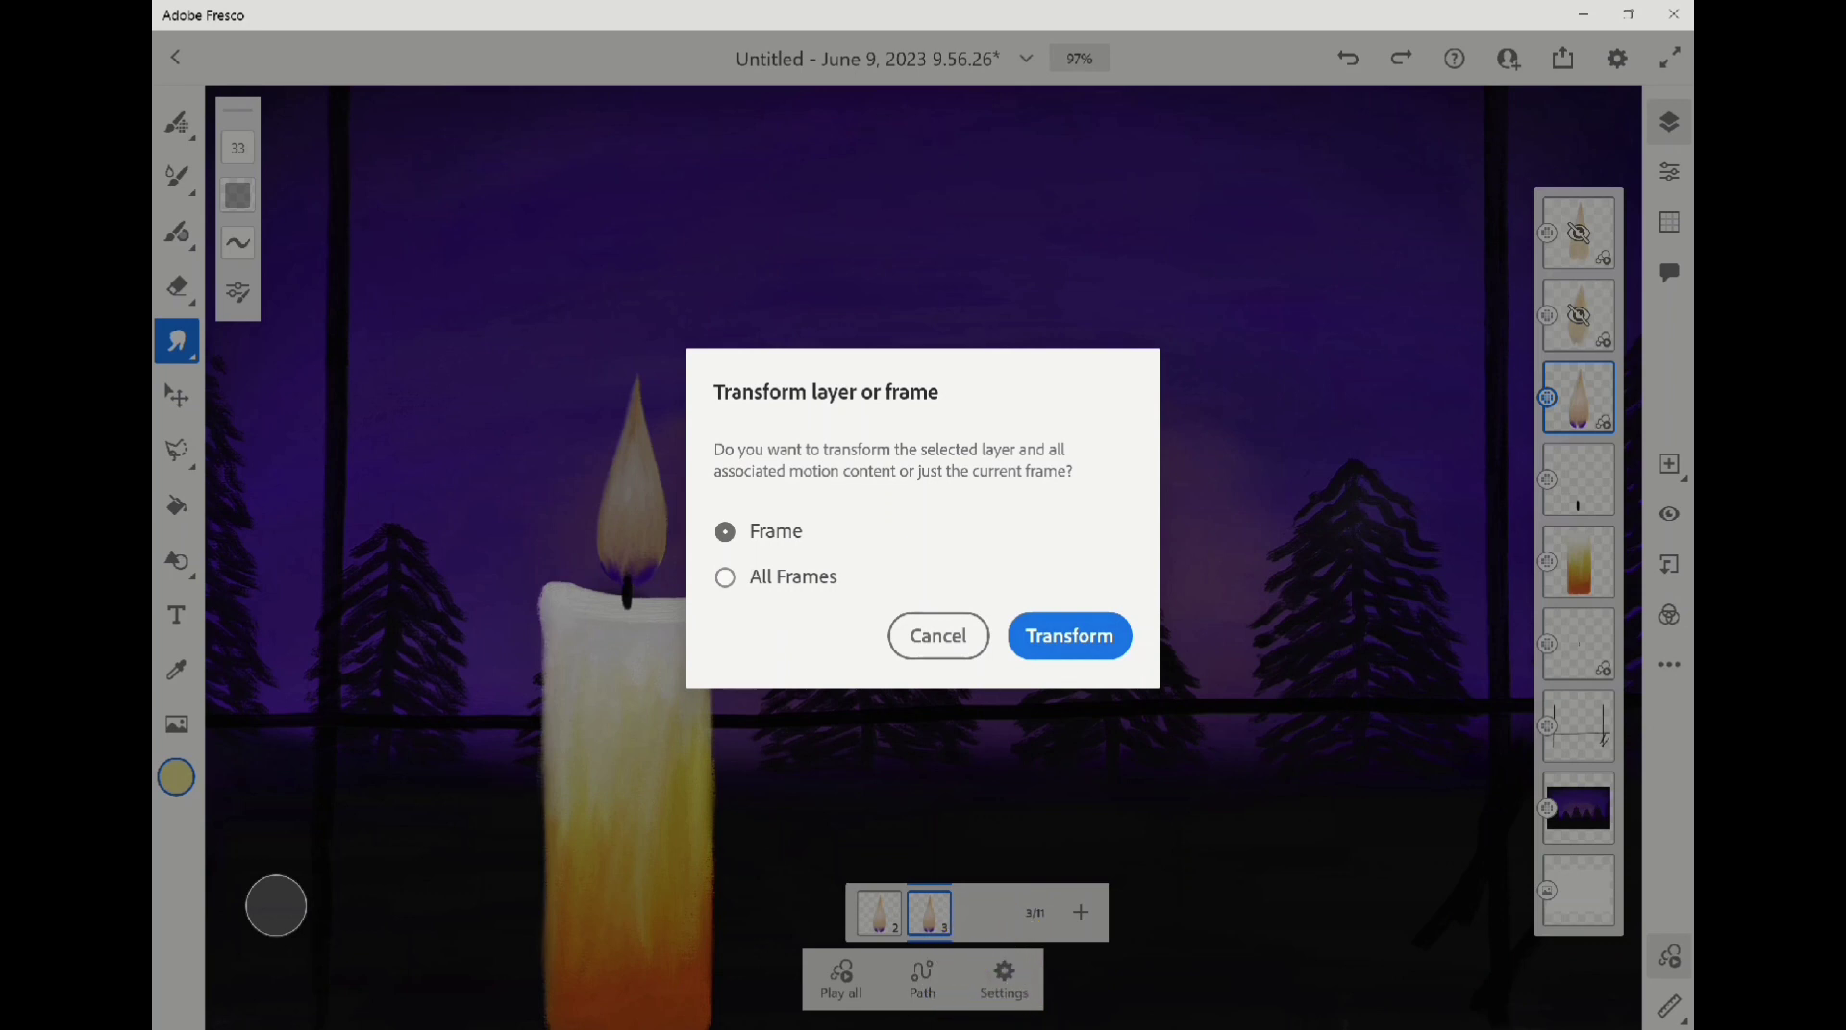
click(1068, 635)
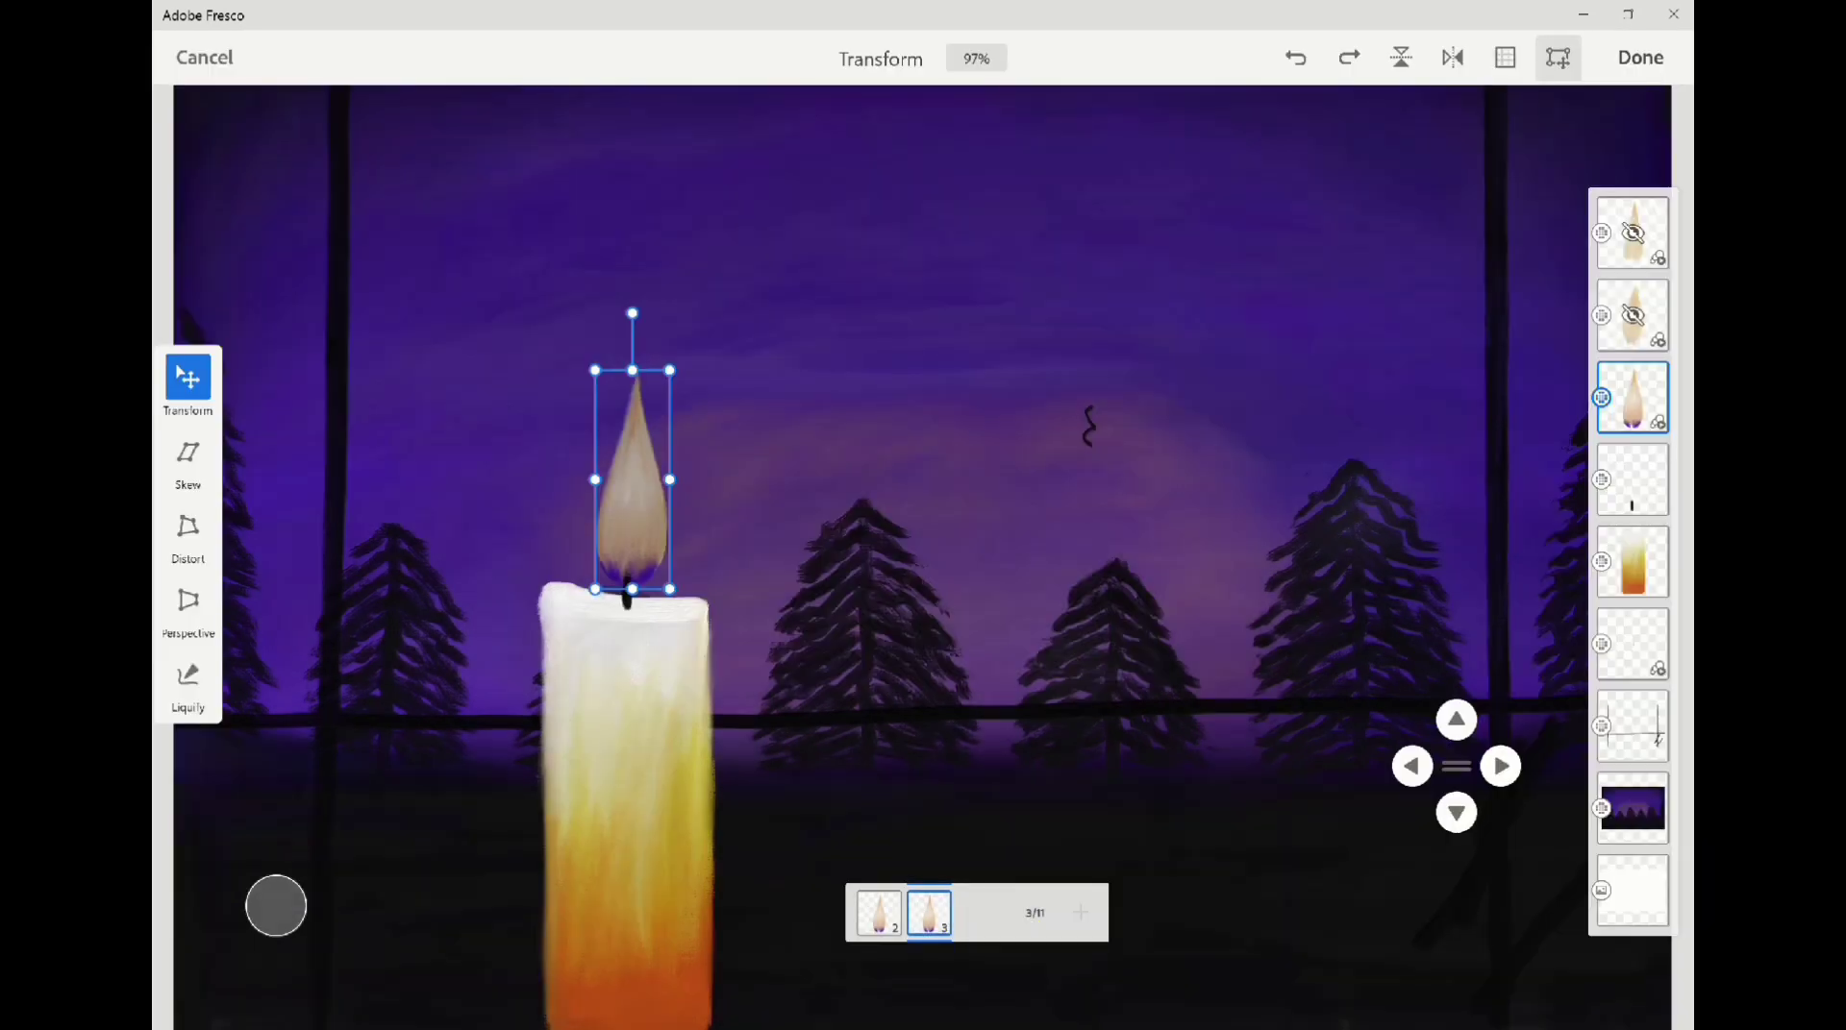
drag(669, 479, 666, 480)
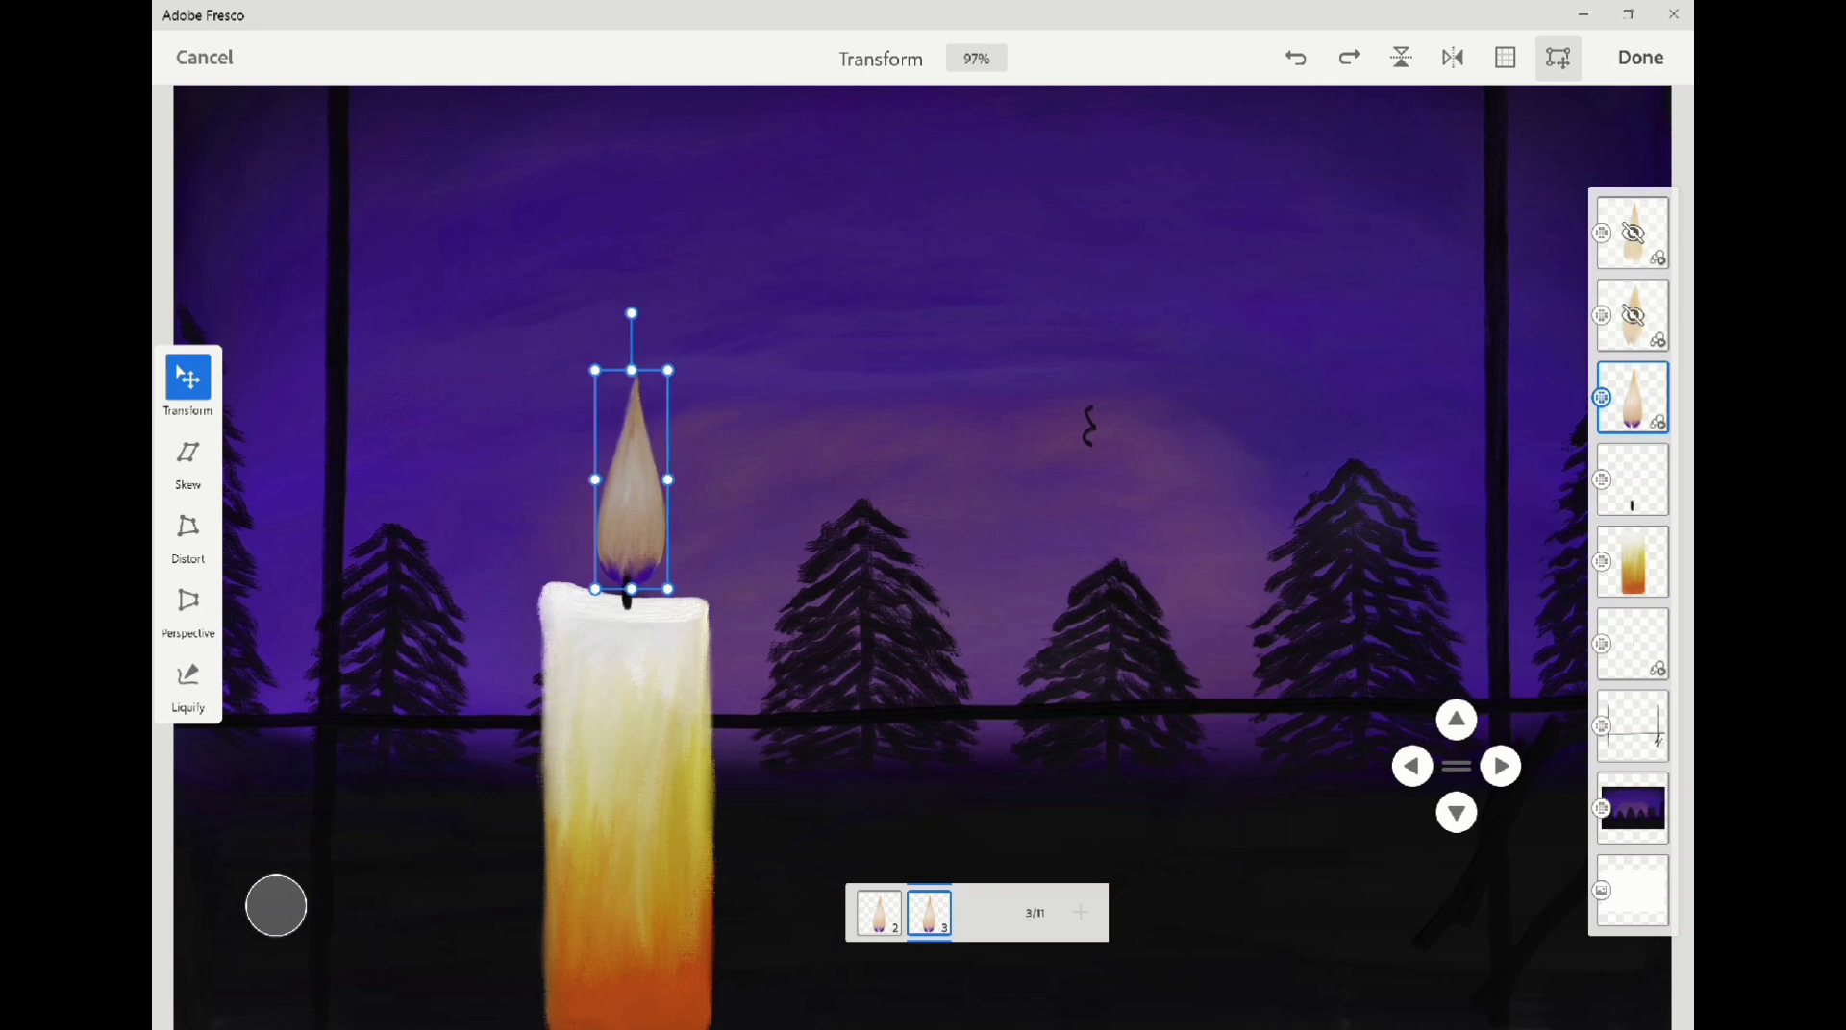
click(1640, 56)
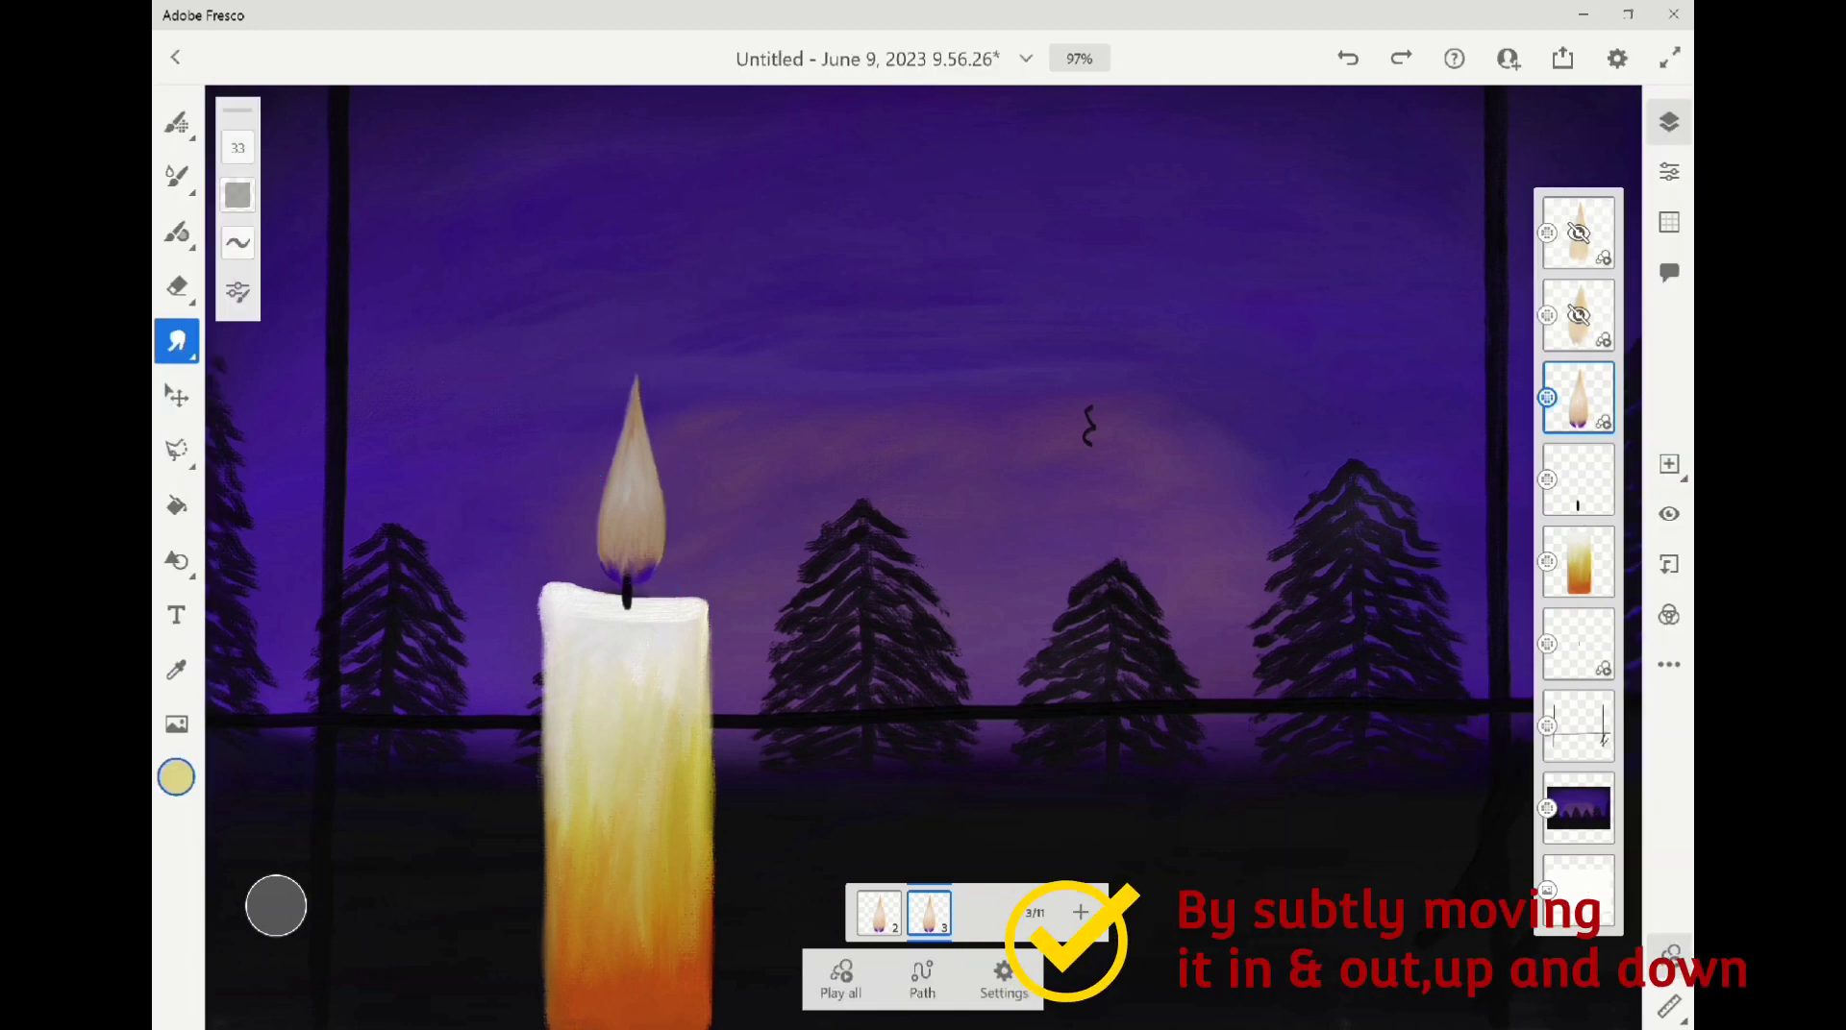
Duplicate flame frame 3 and transform only frame 4, stretching the flame's left edge very slightly outward
click(928, 912)
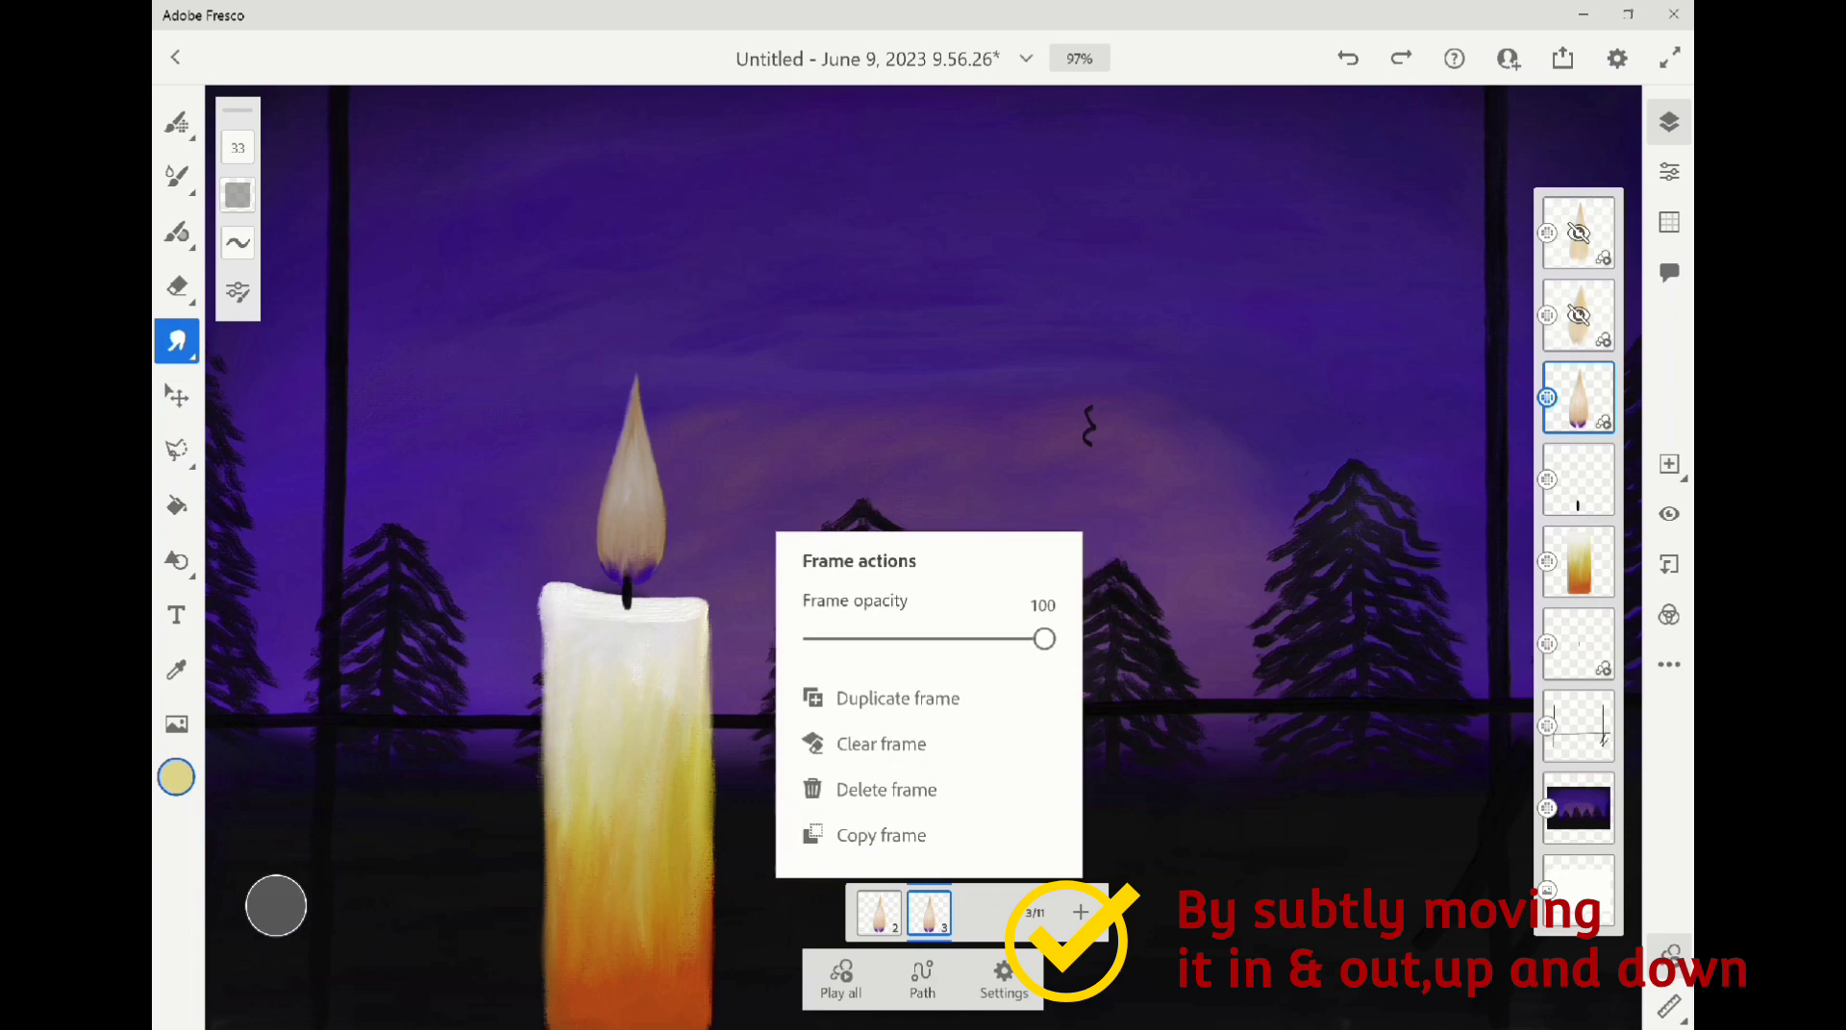
click(896, 698)
click(176, 395)
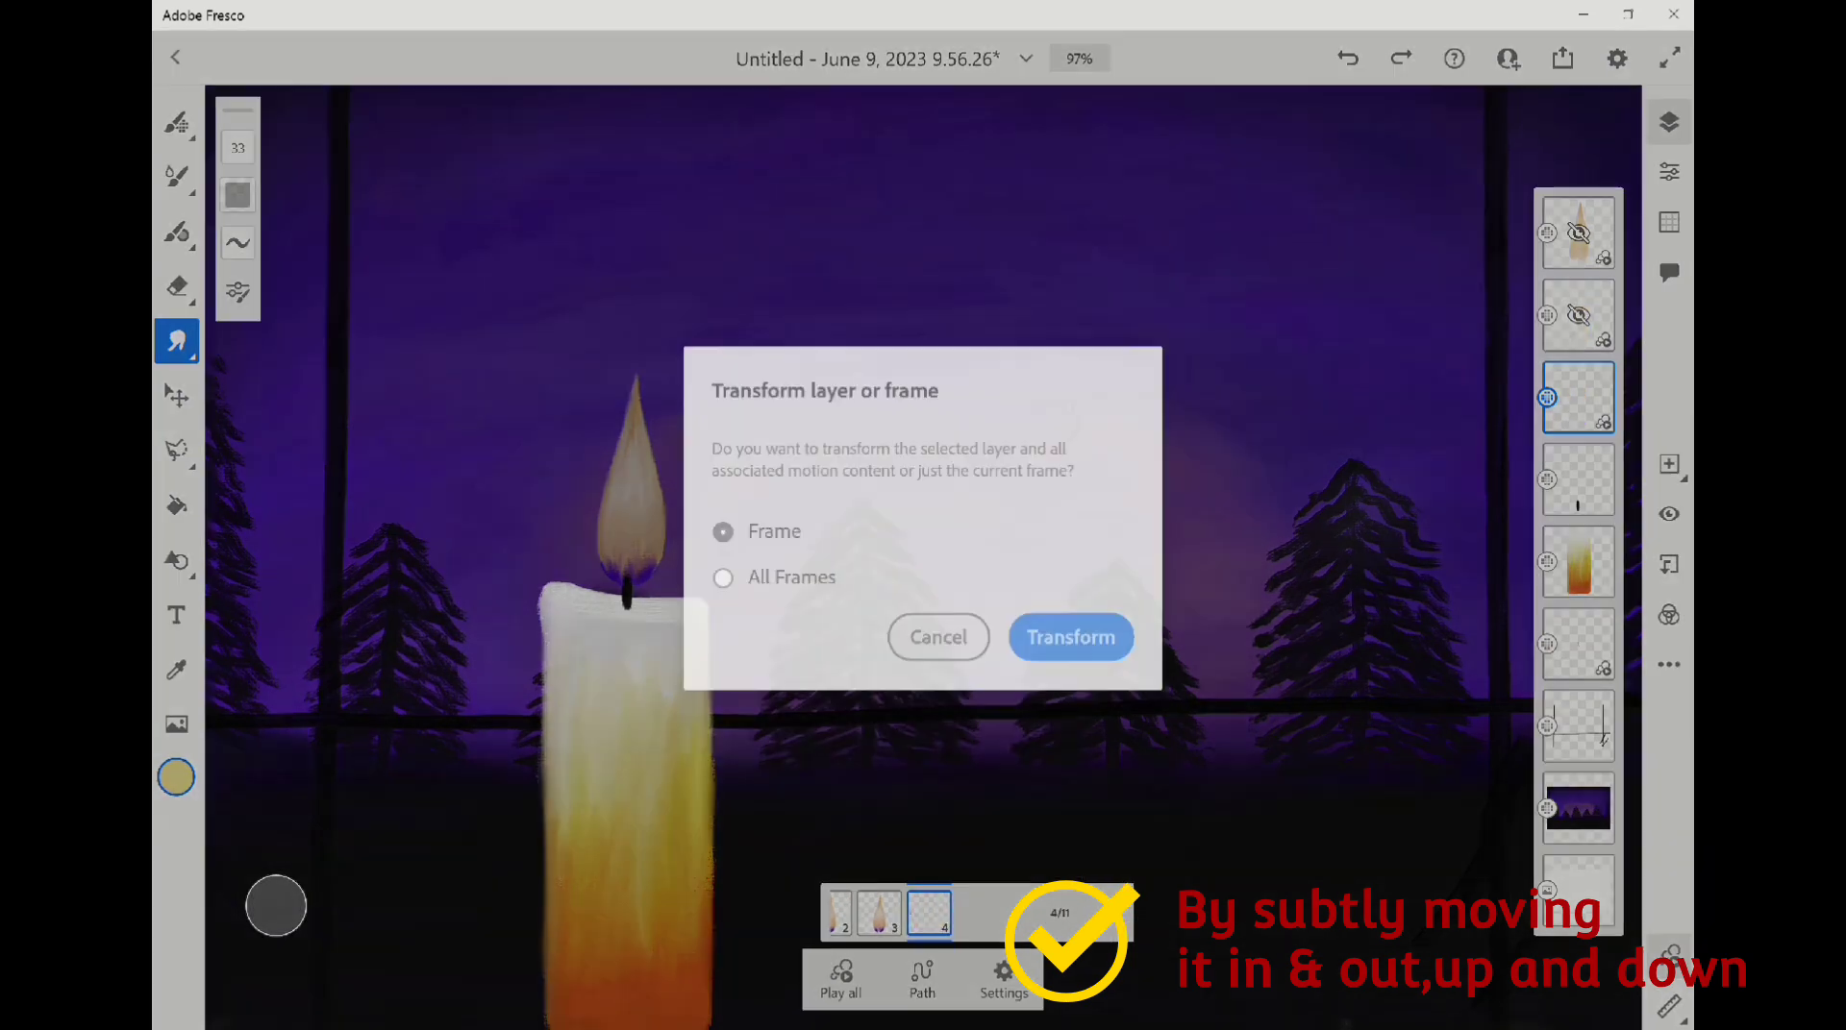
click(1067, 637)
drag(595, 480, 593, 480)
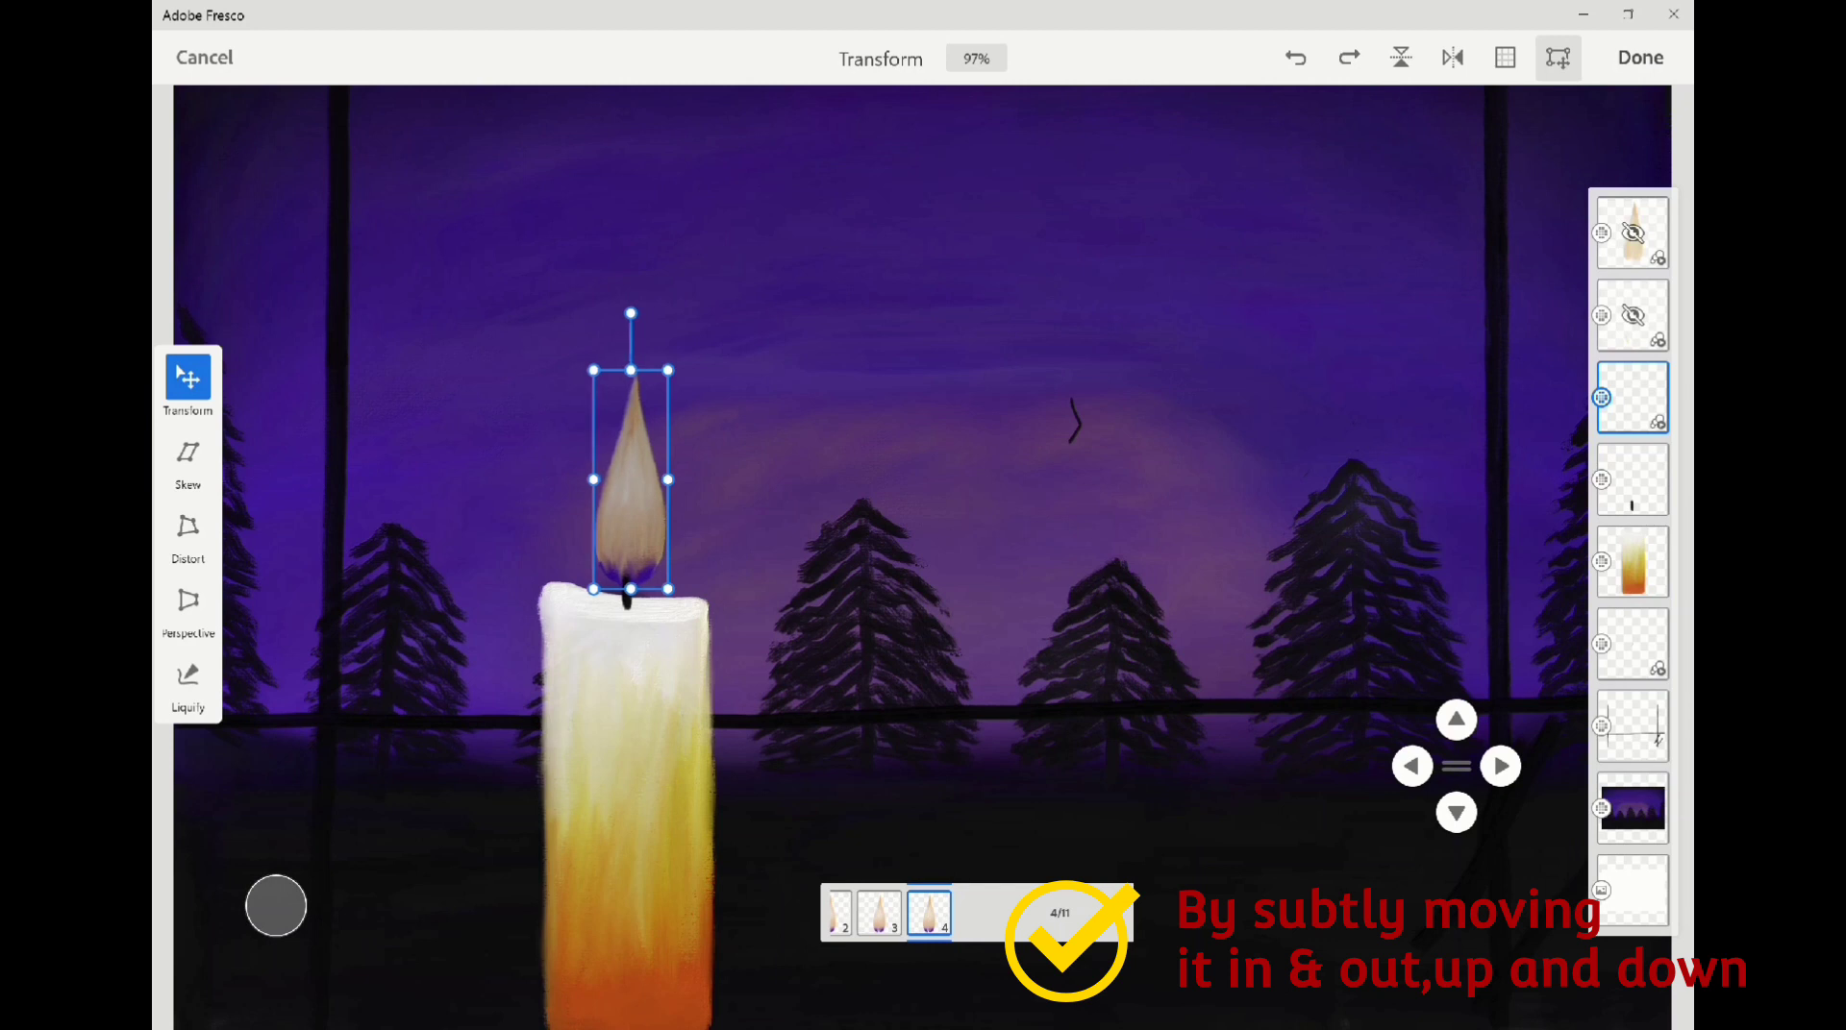
click(1640, 57)
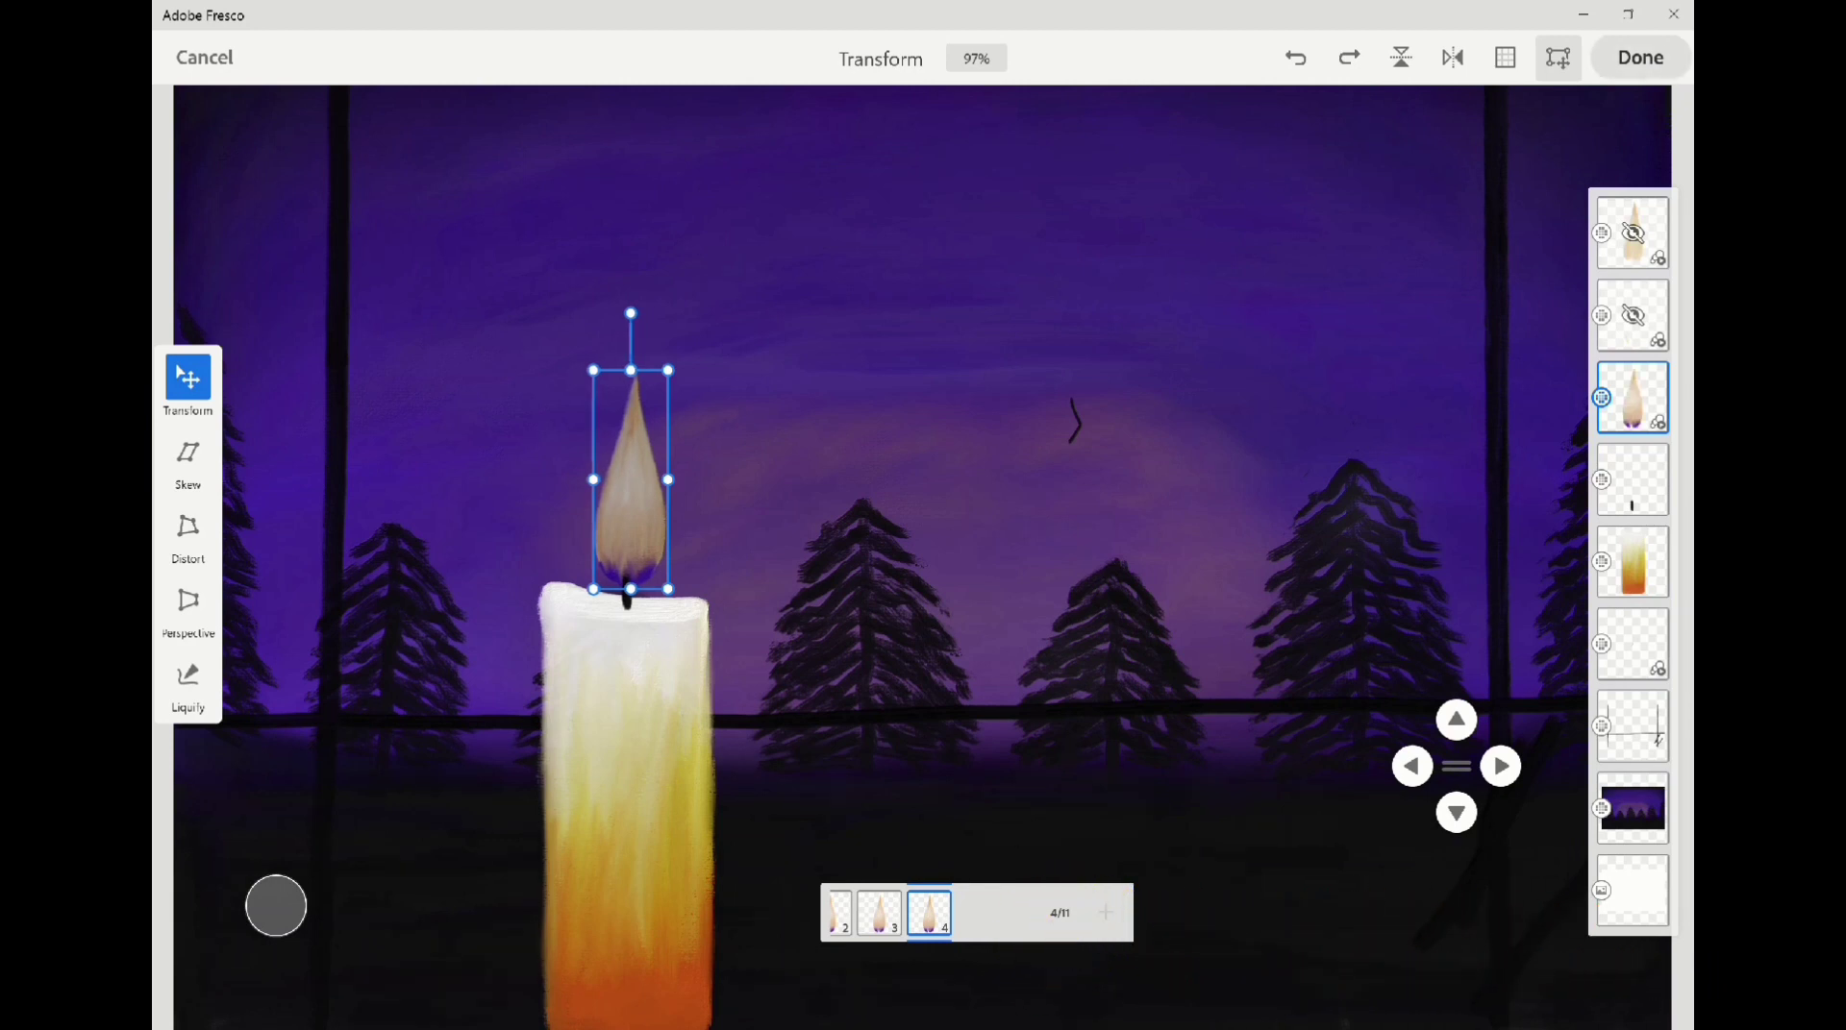
Duplicate flame frame 4 and apply Transform to the new frame 5 only
click(929, 912)
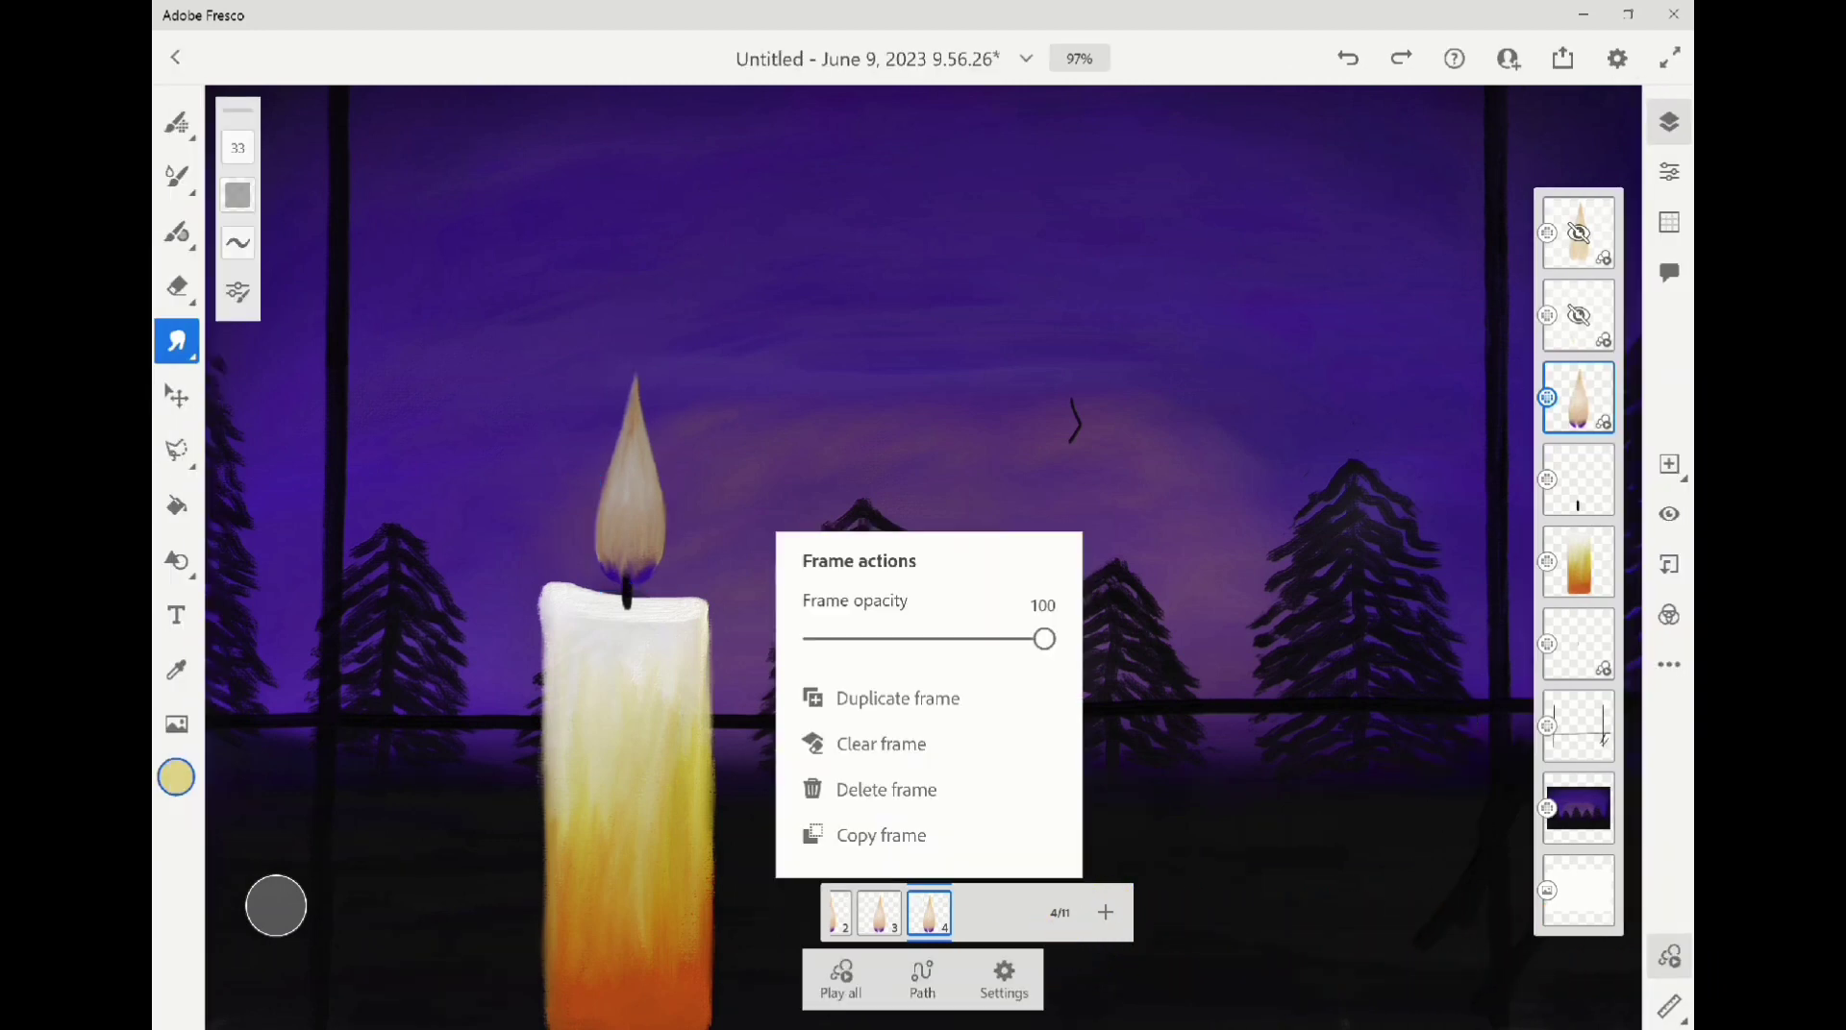
click(897, 698)
click(175, 395)
click(1069, 635)
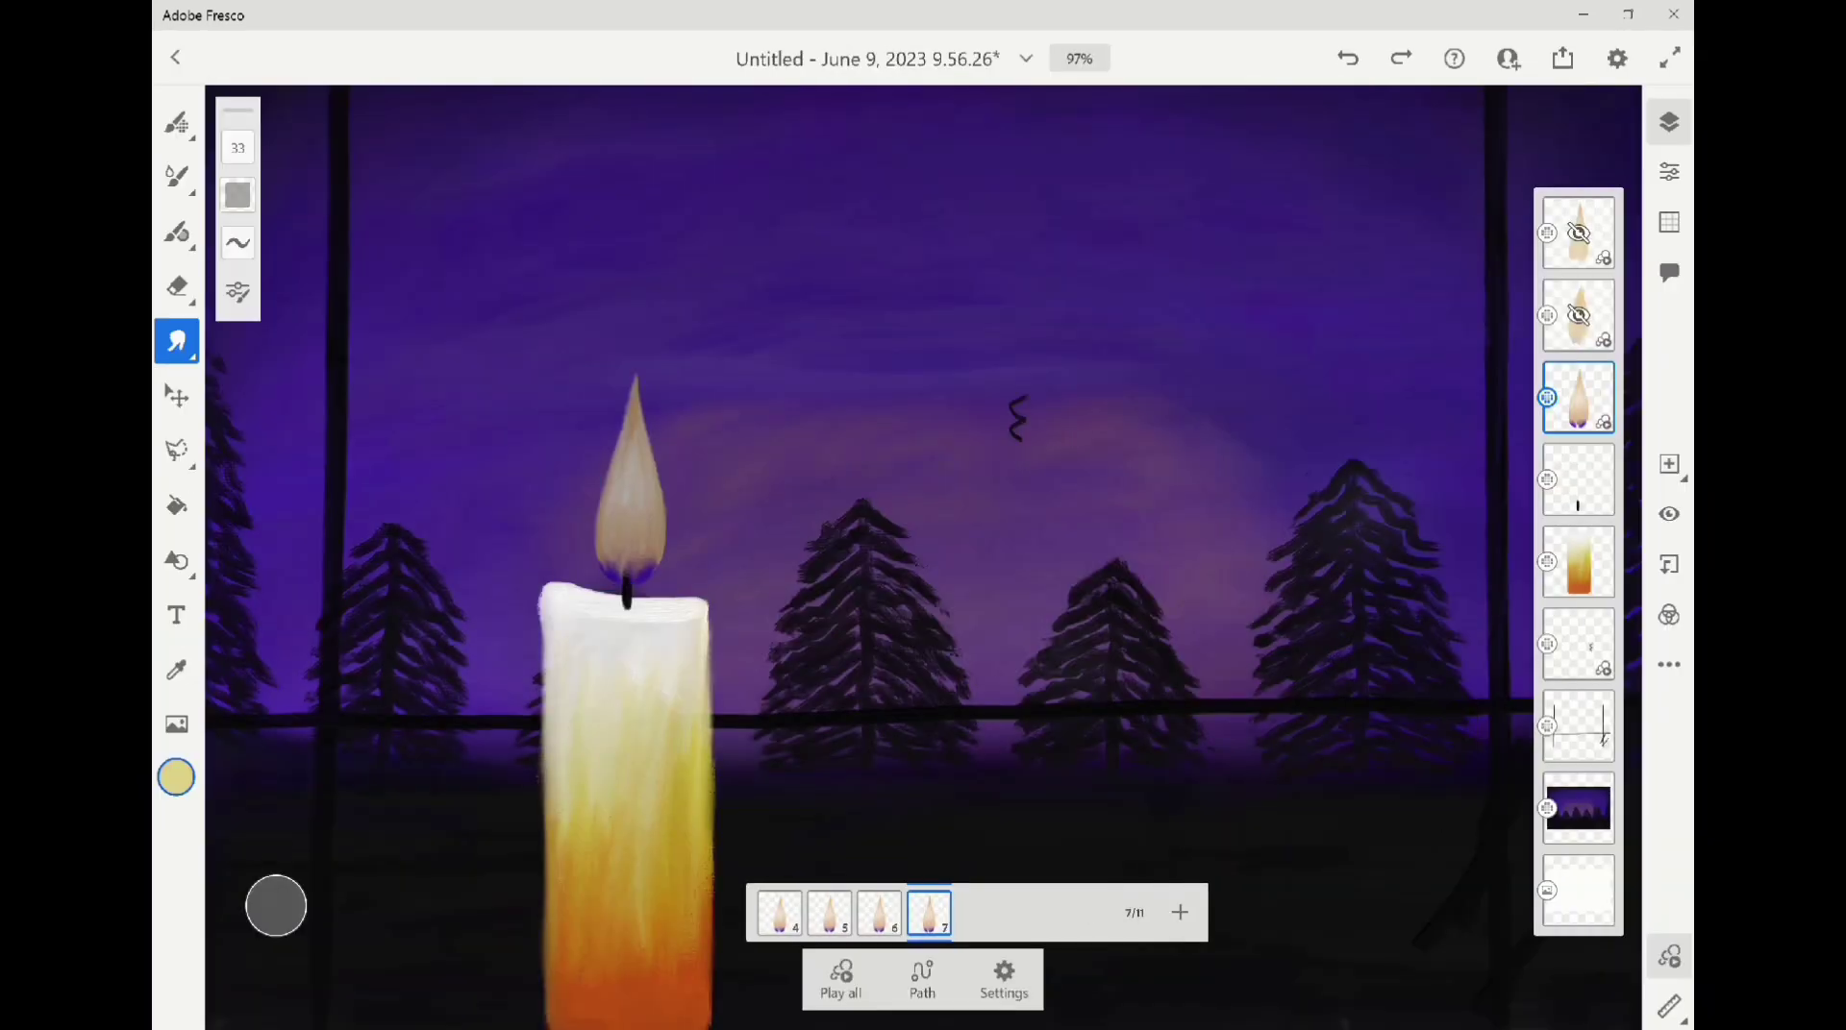
Duplicate flame frame 7 and transform only frame 8, stretching the flame's right edge very slightly outward
click(928, 912)
click(897, 699)
key(v)
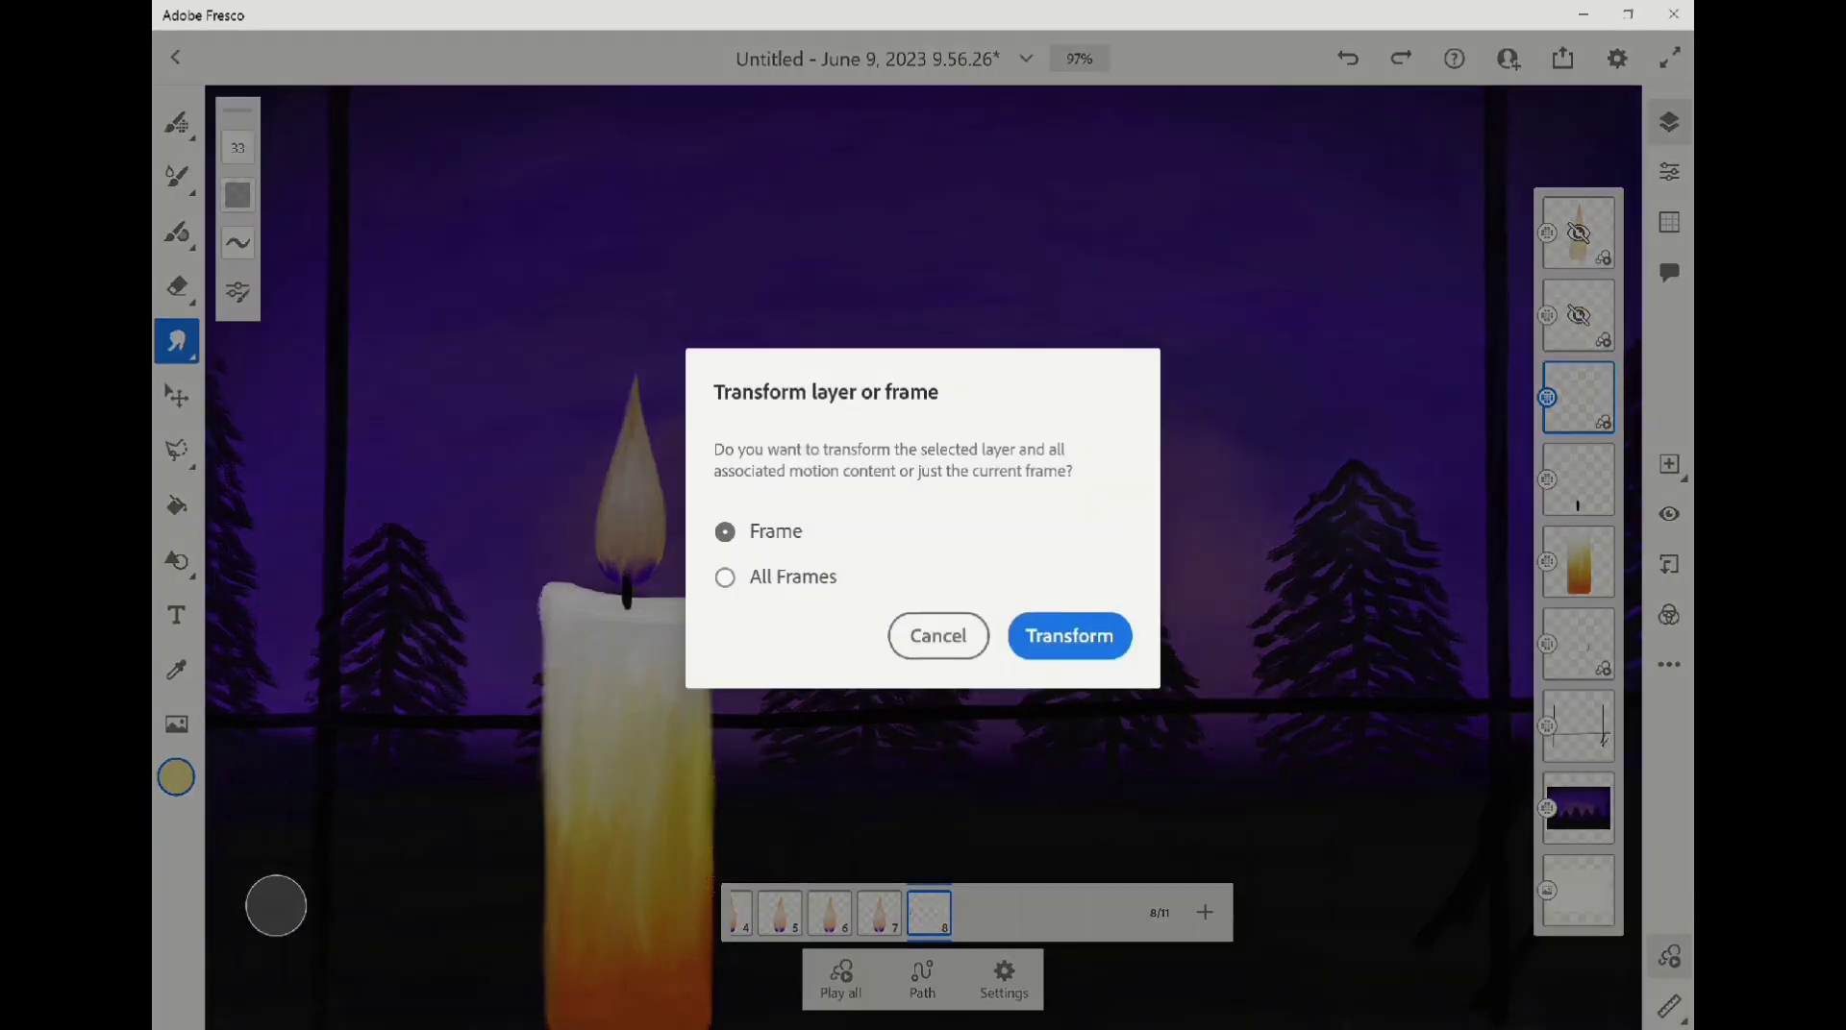
key(Return)
drag(668, 480, 669, 480)
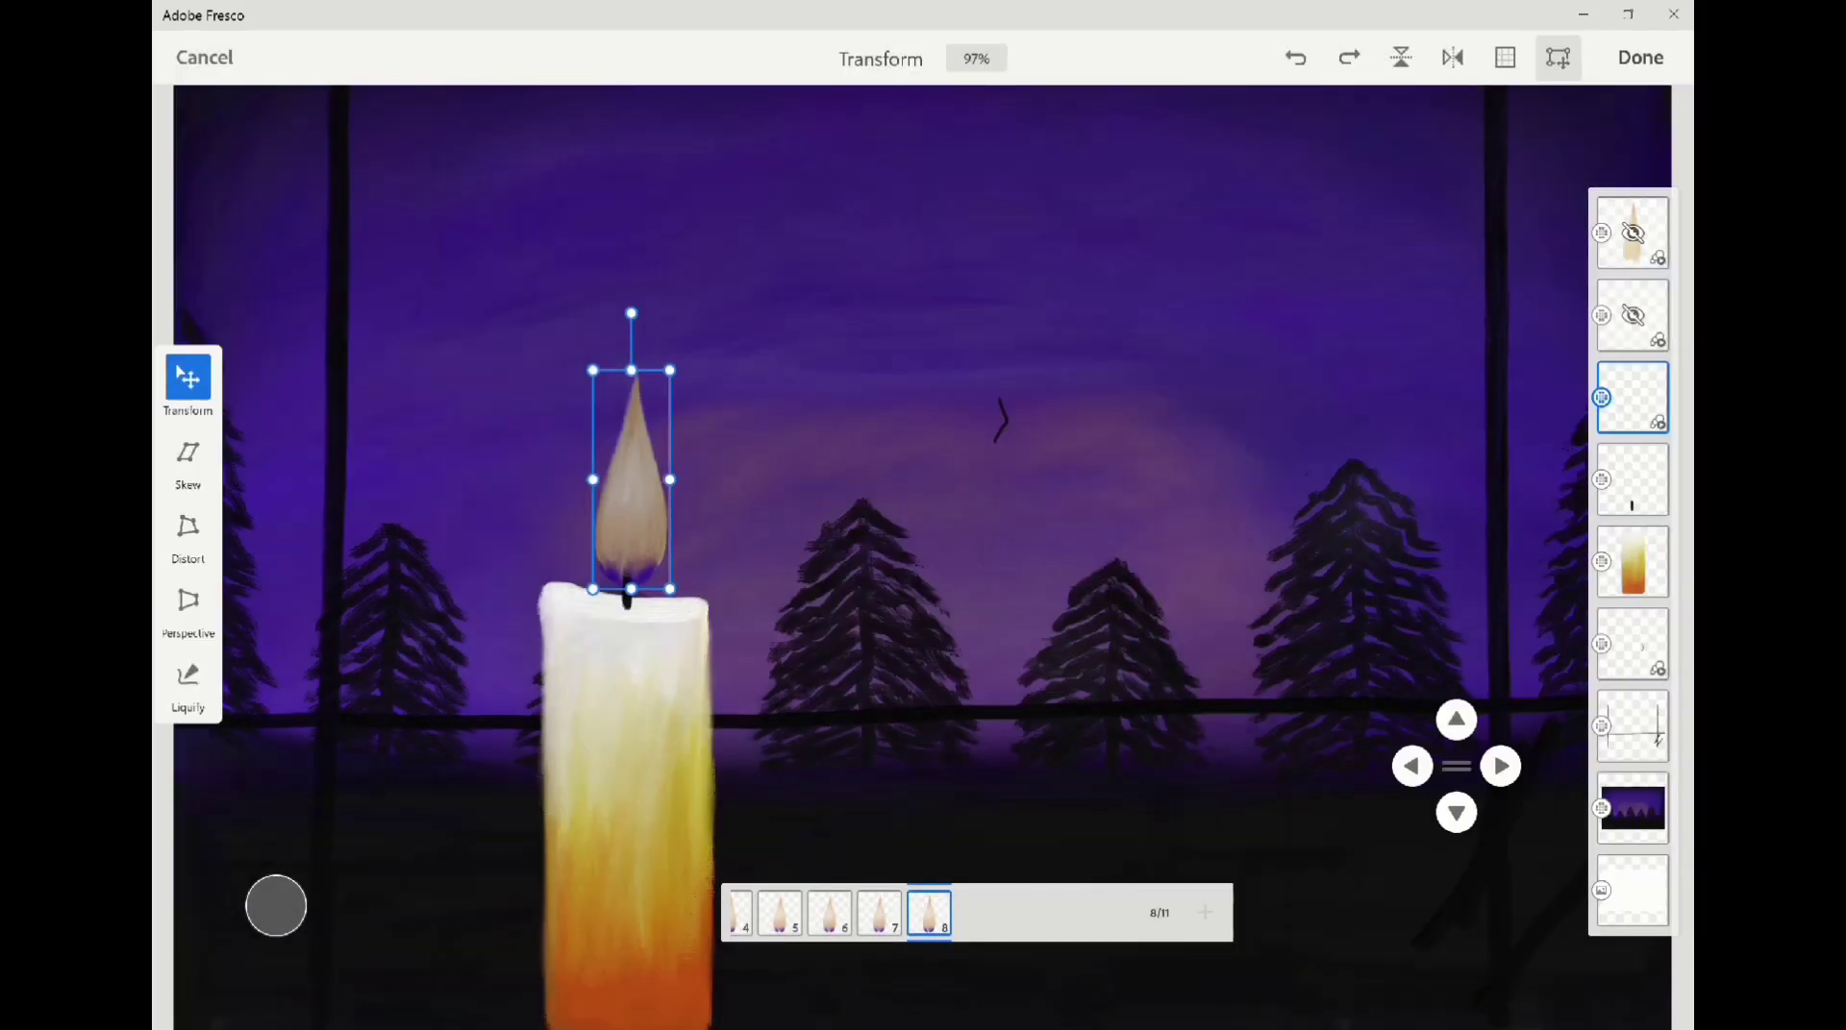
click(1640, 57)
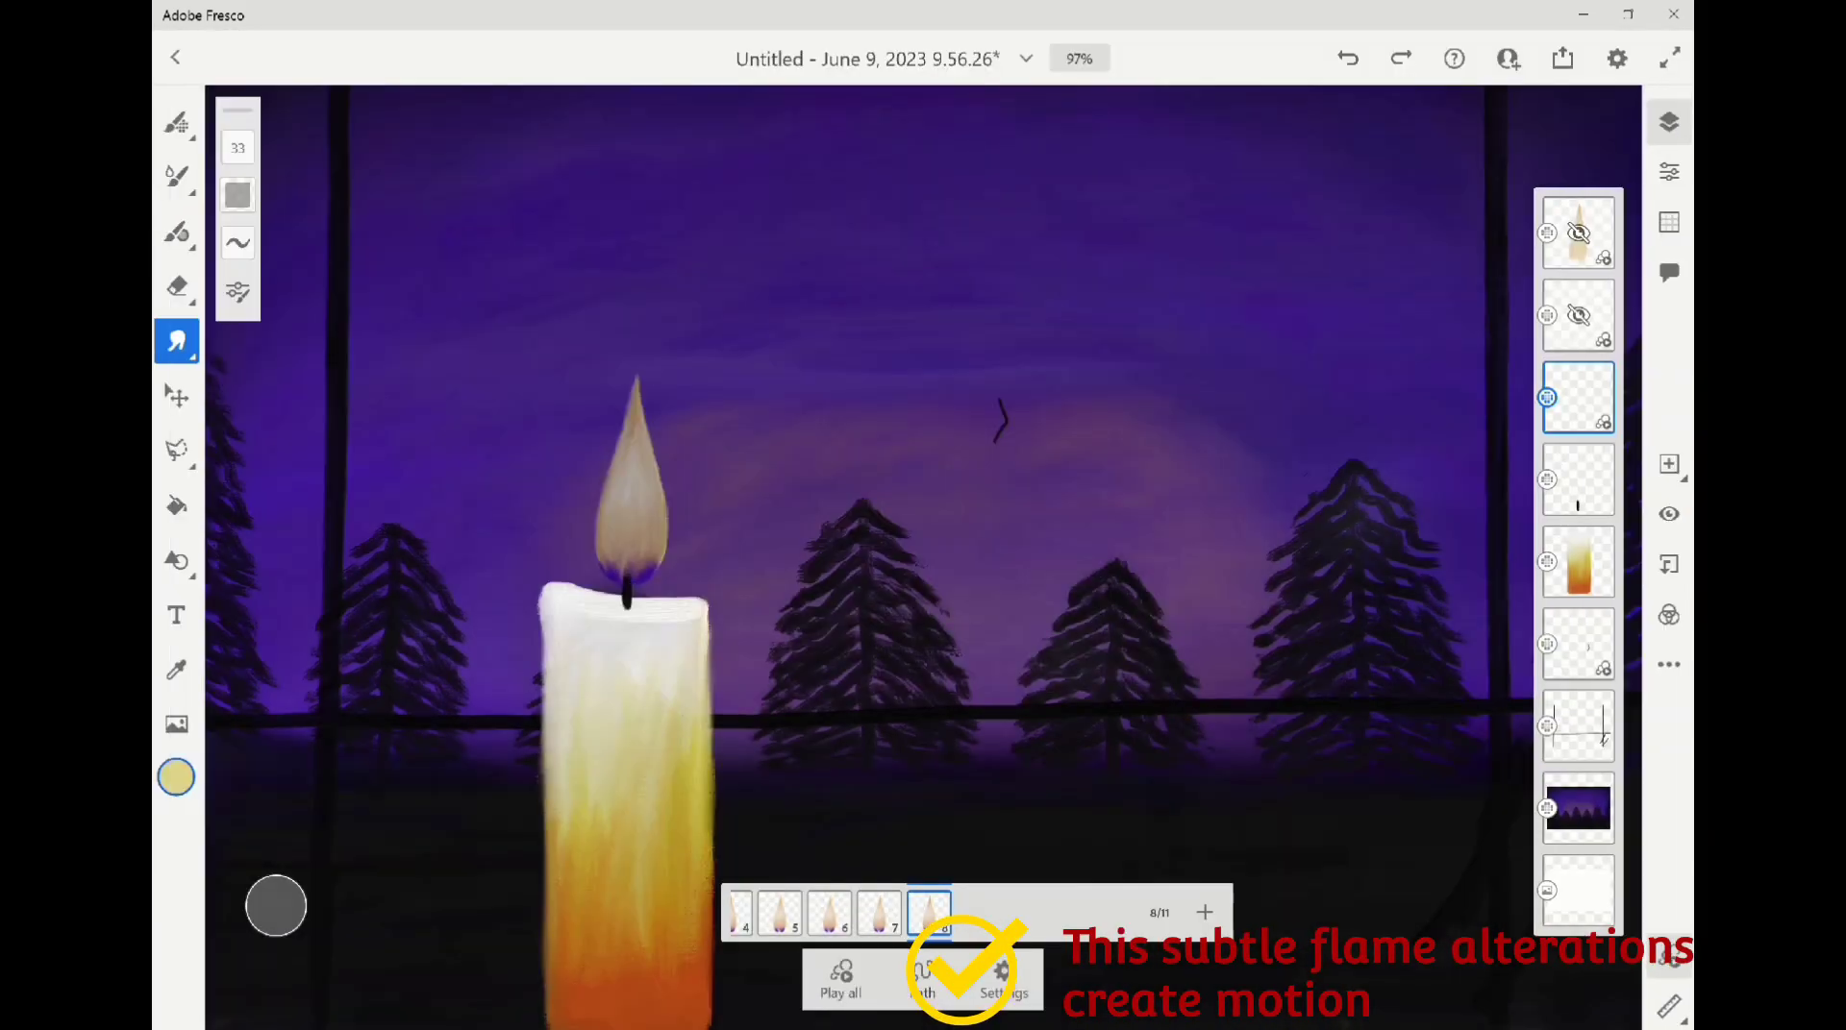
Duplicate flame frame 8 and transform only frame 9, making a subtle width adjustment at the flame's right edge
click(929, 912)
click(896, 707)
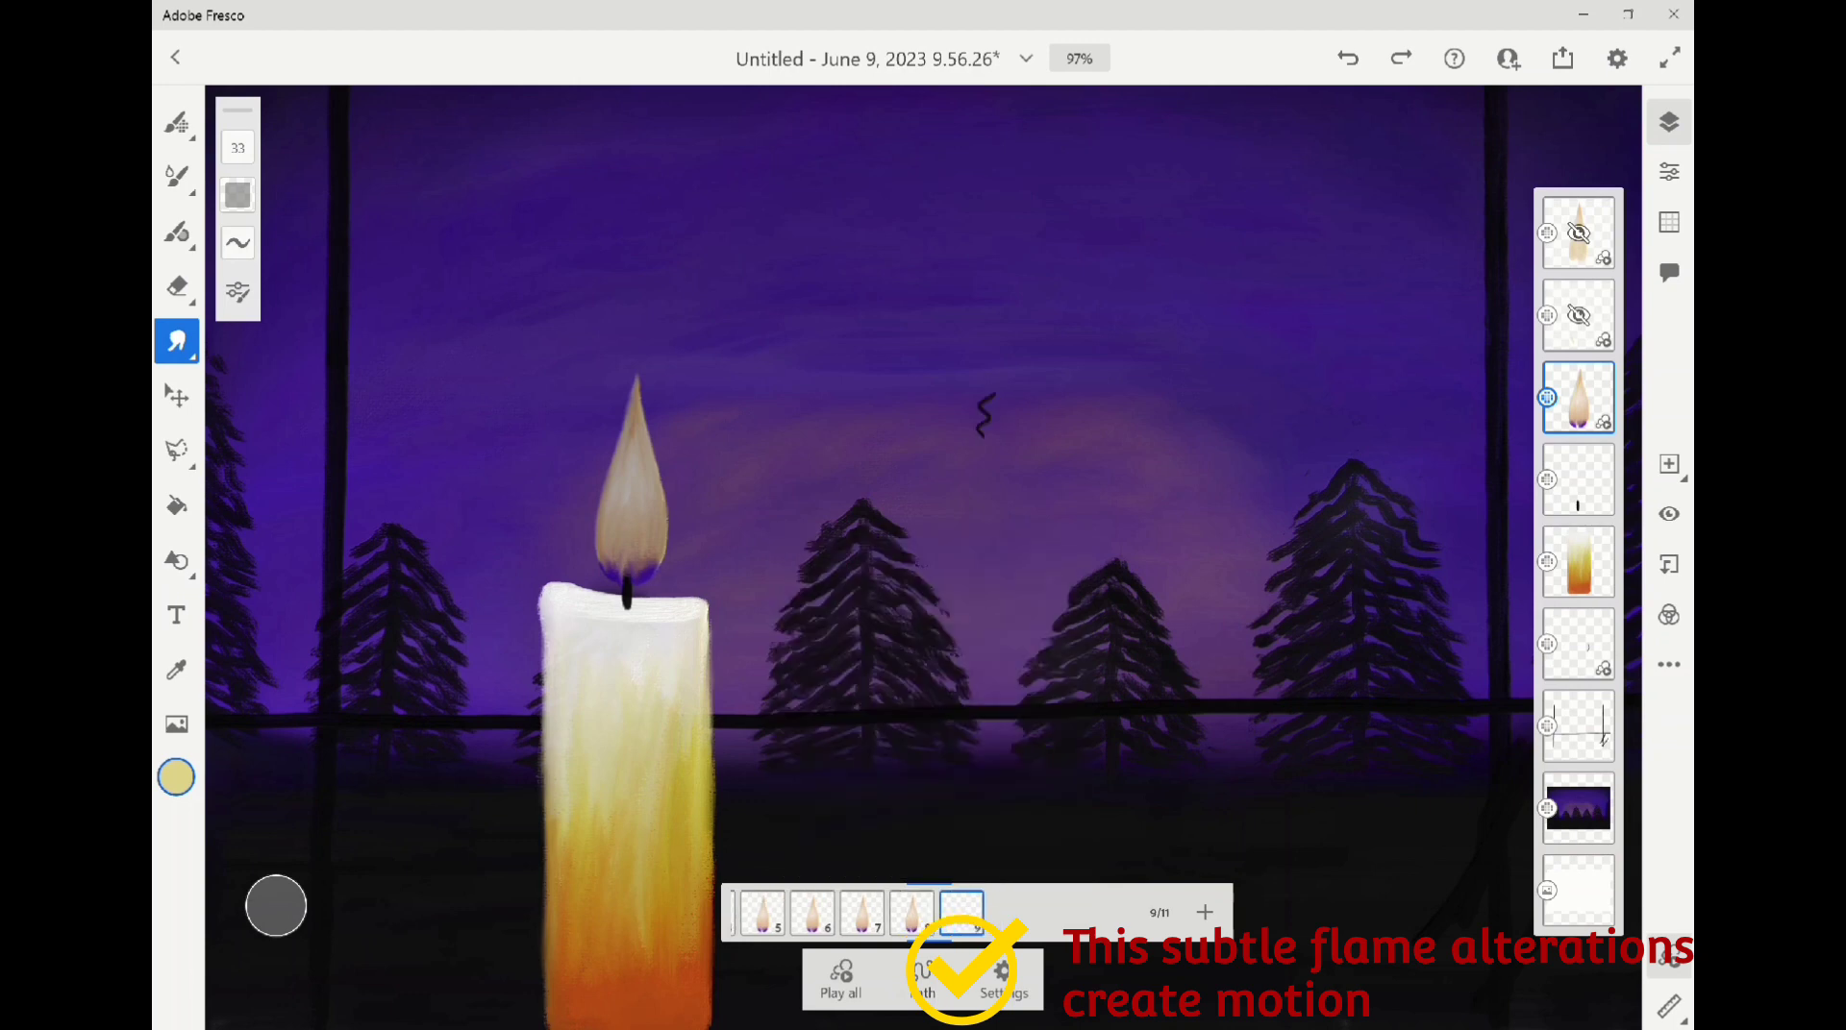
click(176, 395)
click(1067, 635)
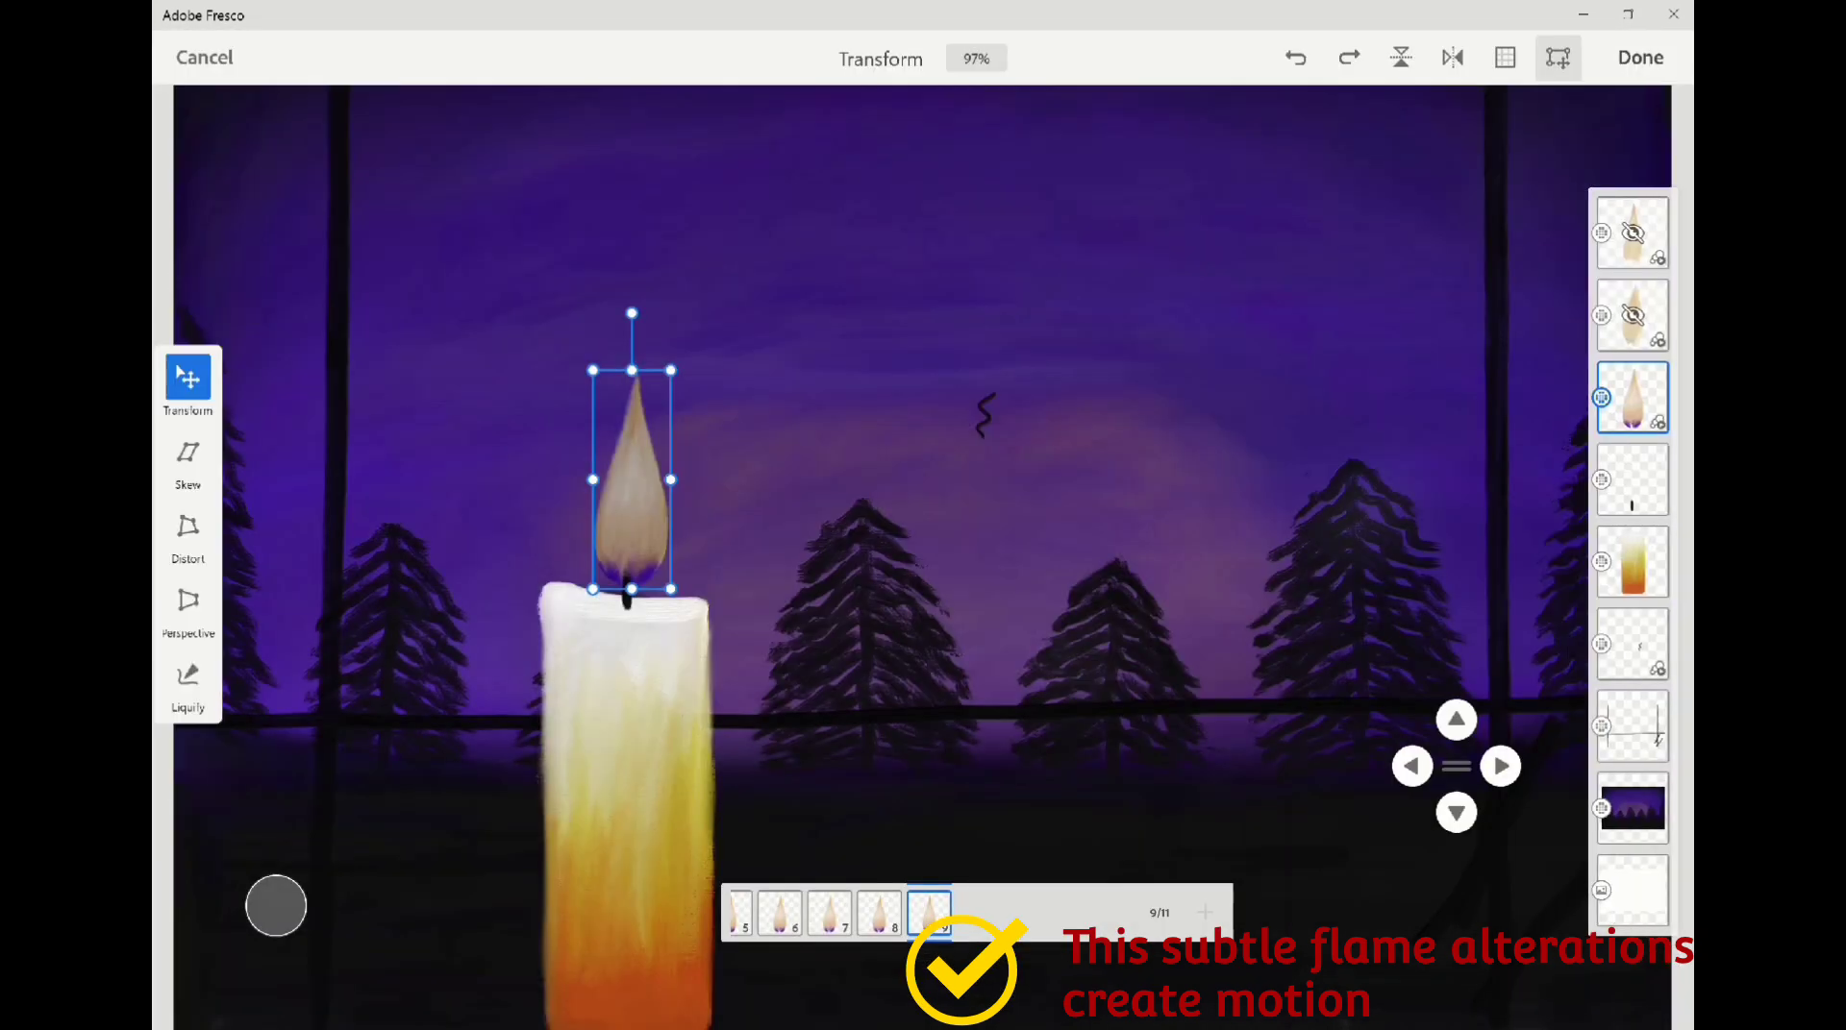
drag(670, 480, 669, 480)
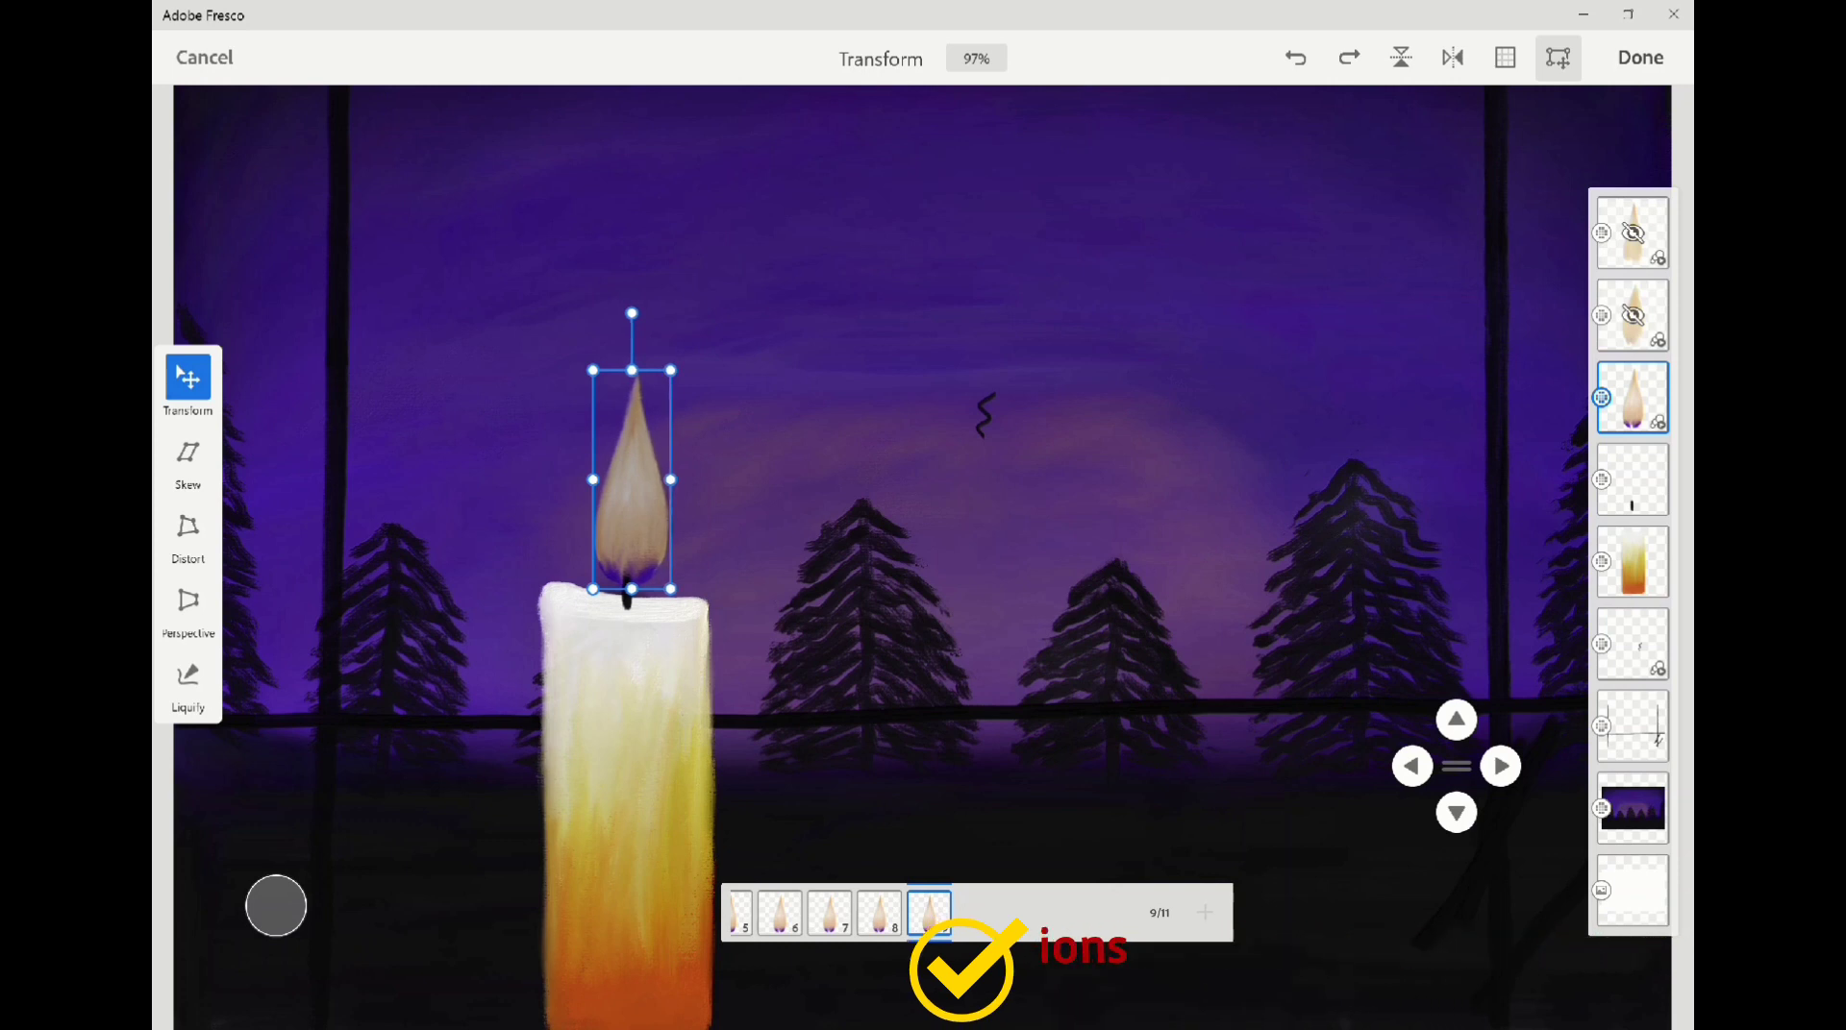
key(Return)
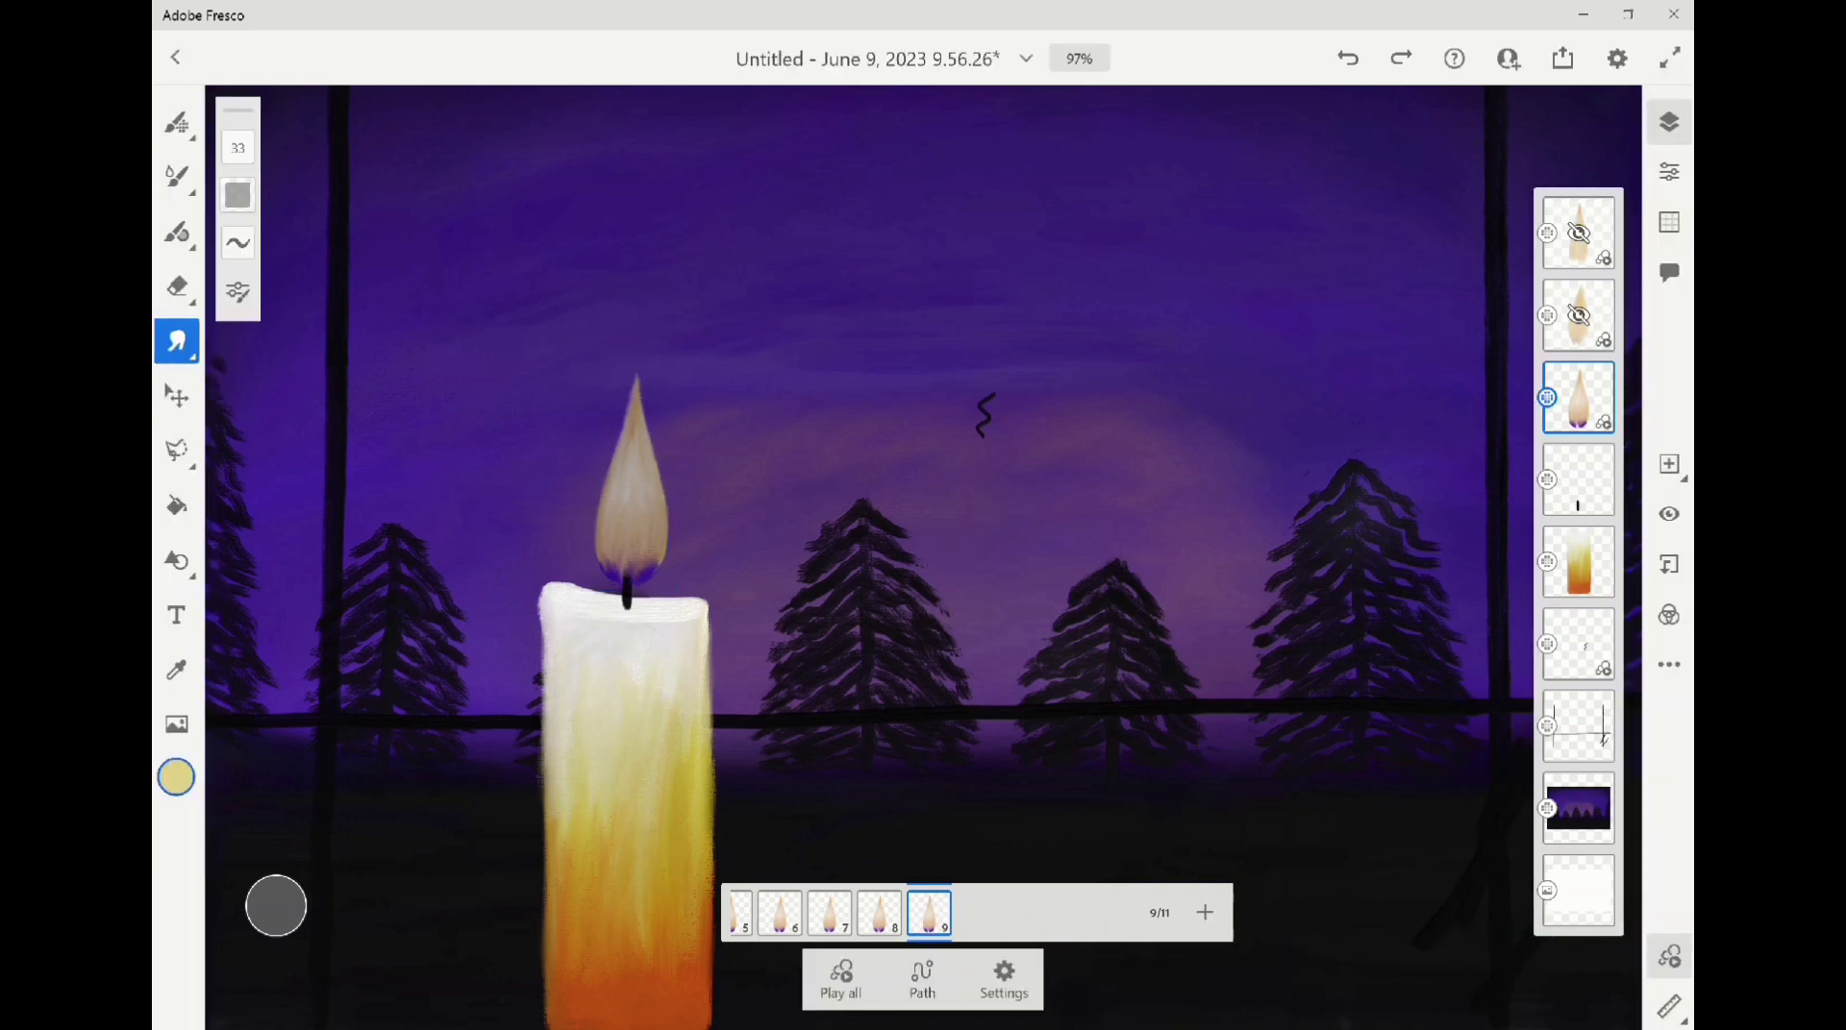
Duplicate flame frame 9 and transform only frame 10, stretching the flame's left edge very slightly outward
click(928, 913)
click(881, 697)
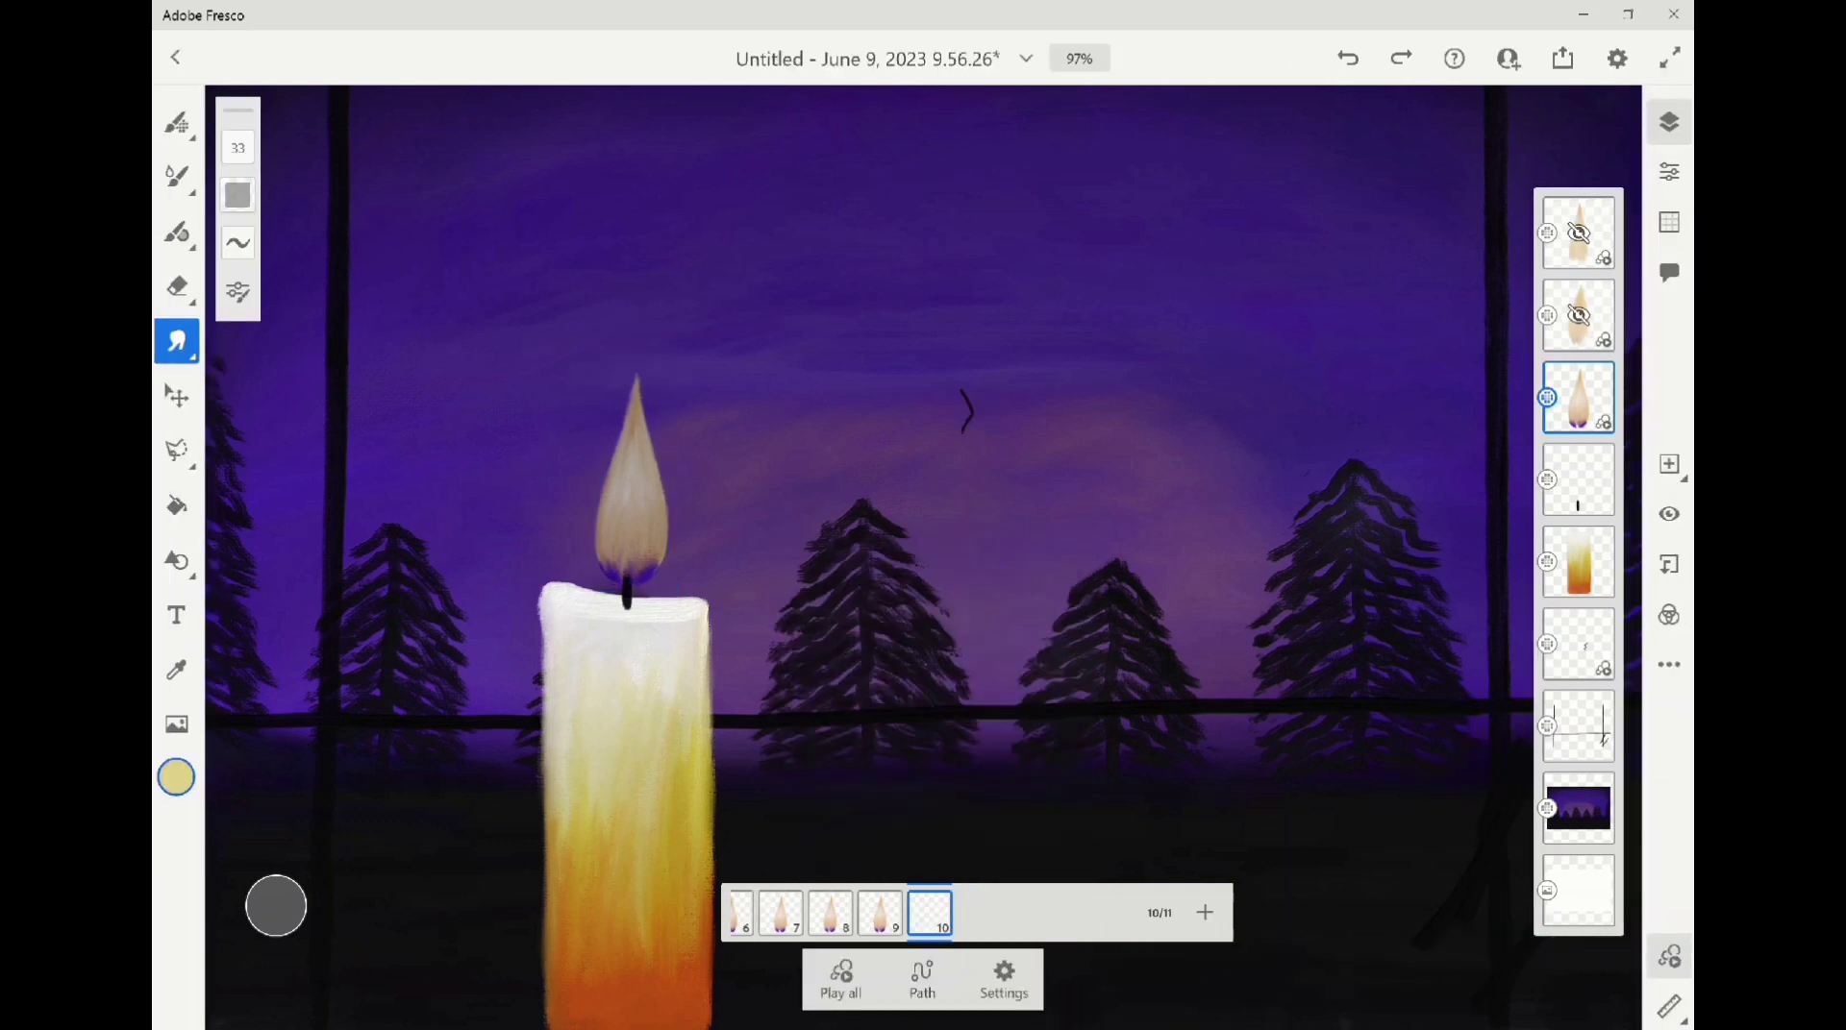
click(176, 395)
click(1068, 635)
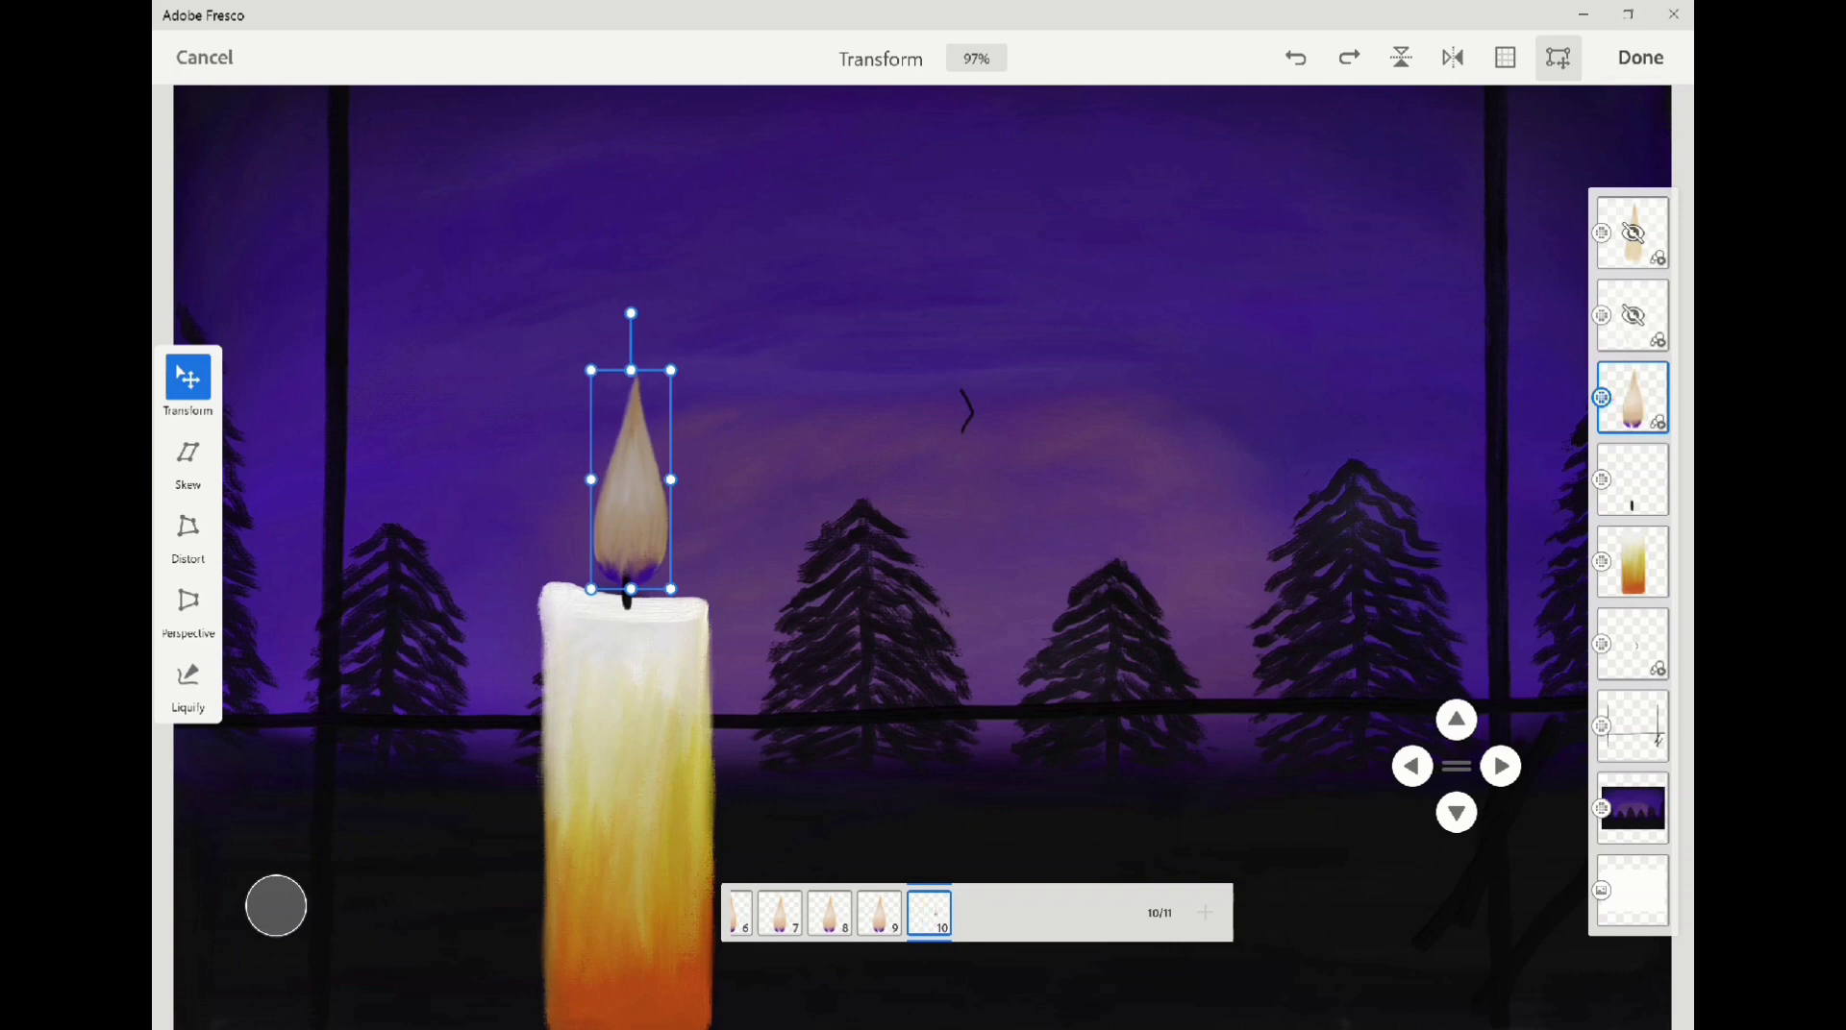
click(1640, 58)
Duplicate flame frame 10 and transform only frame 11, pulling the flame's left edge very slightly inward
click(929, 913)
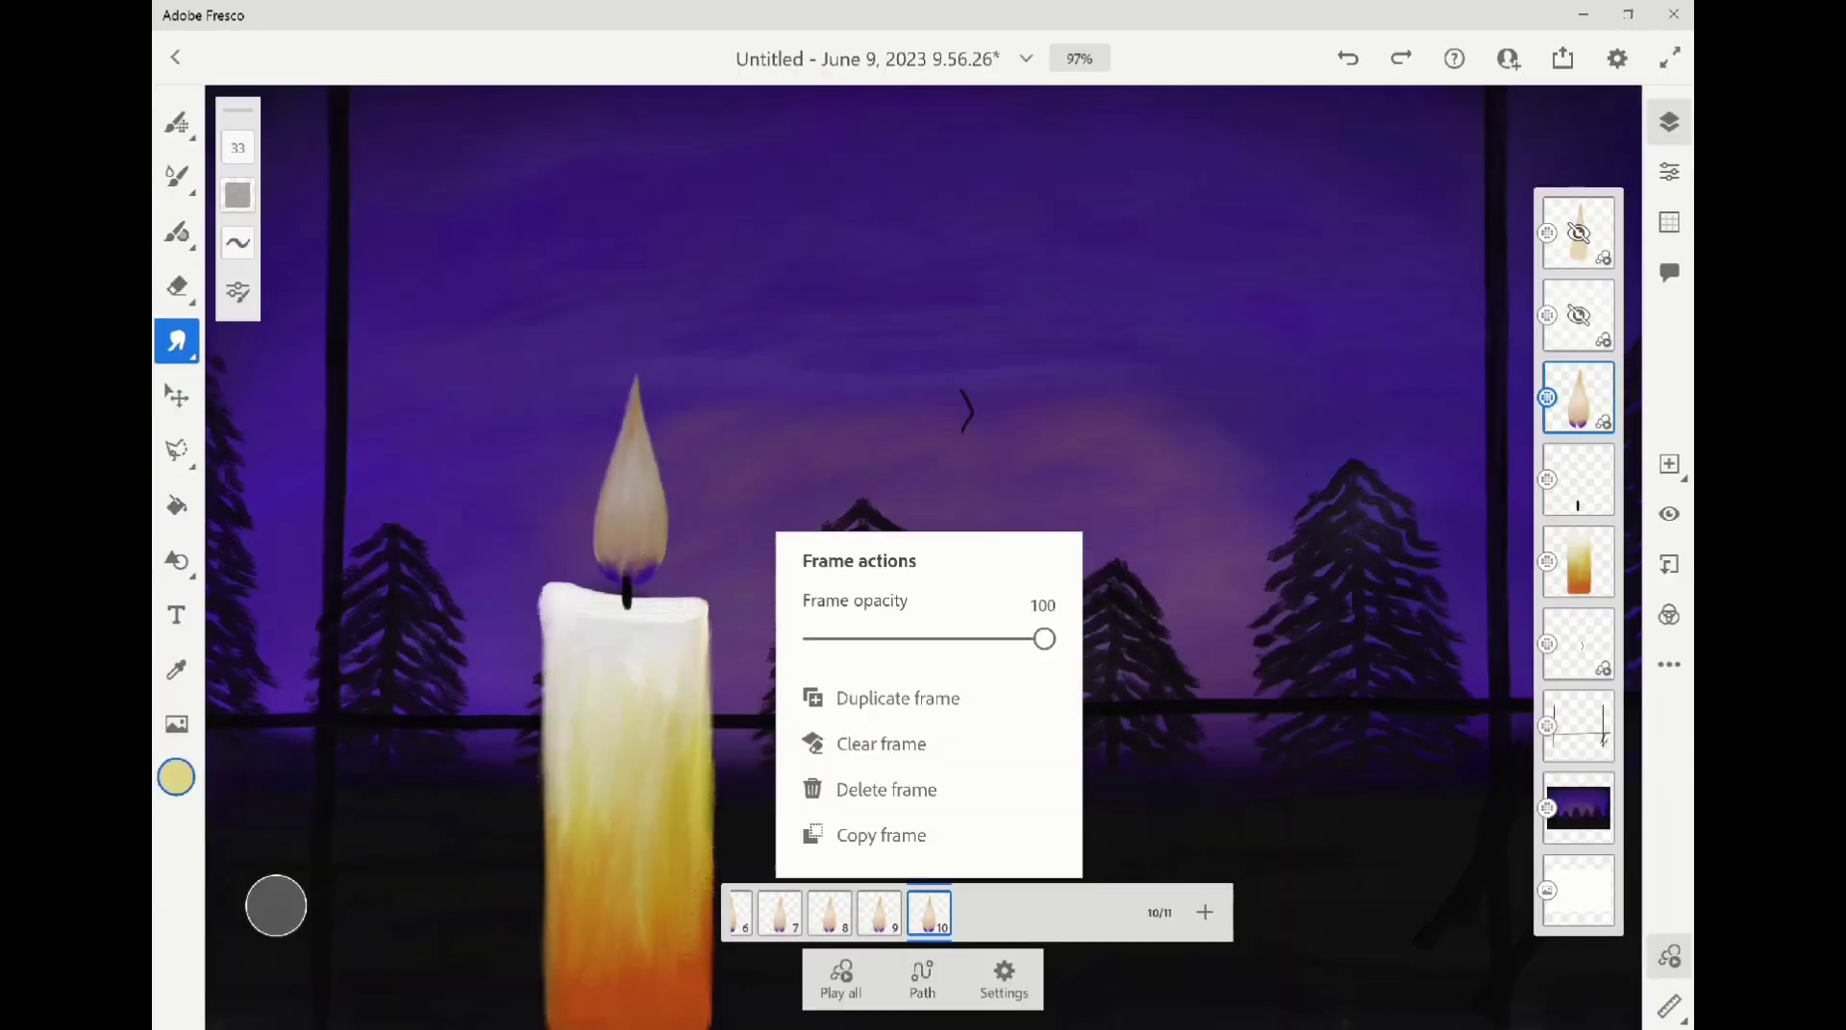
click(896, 698)
click(176, 395)
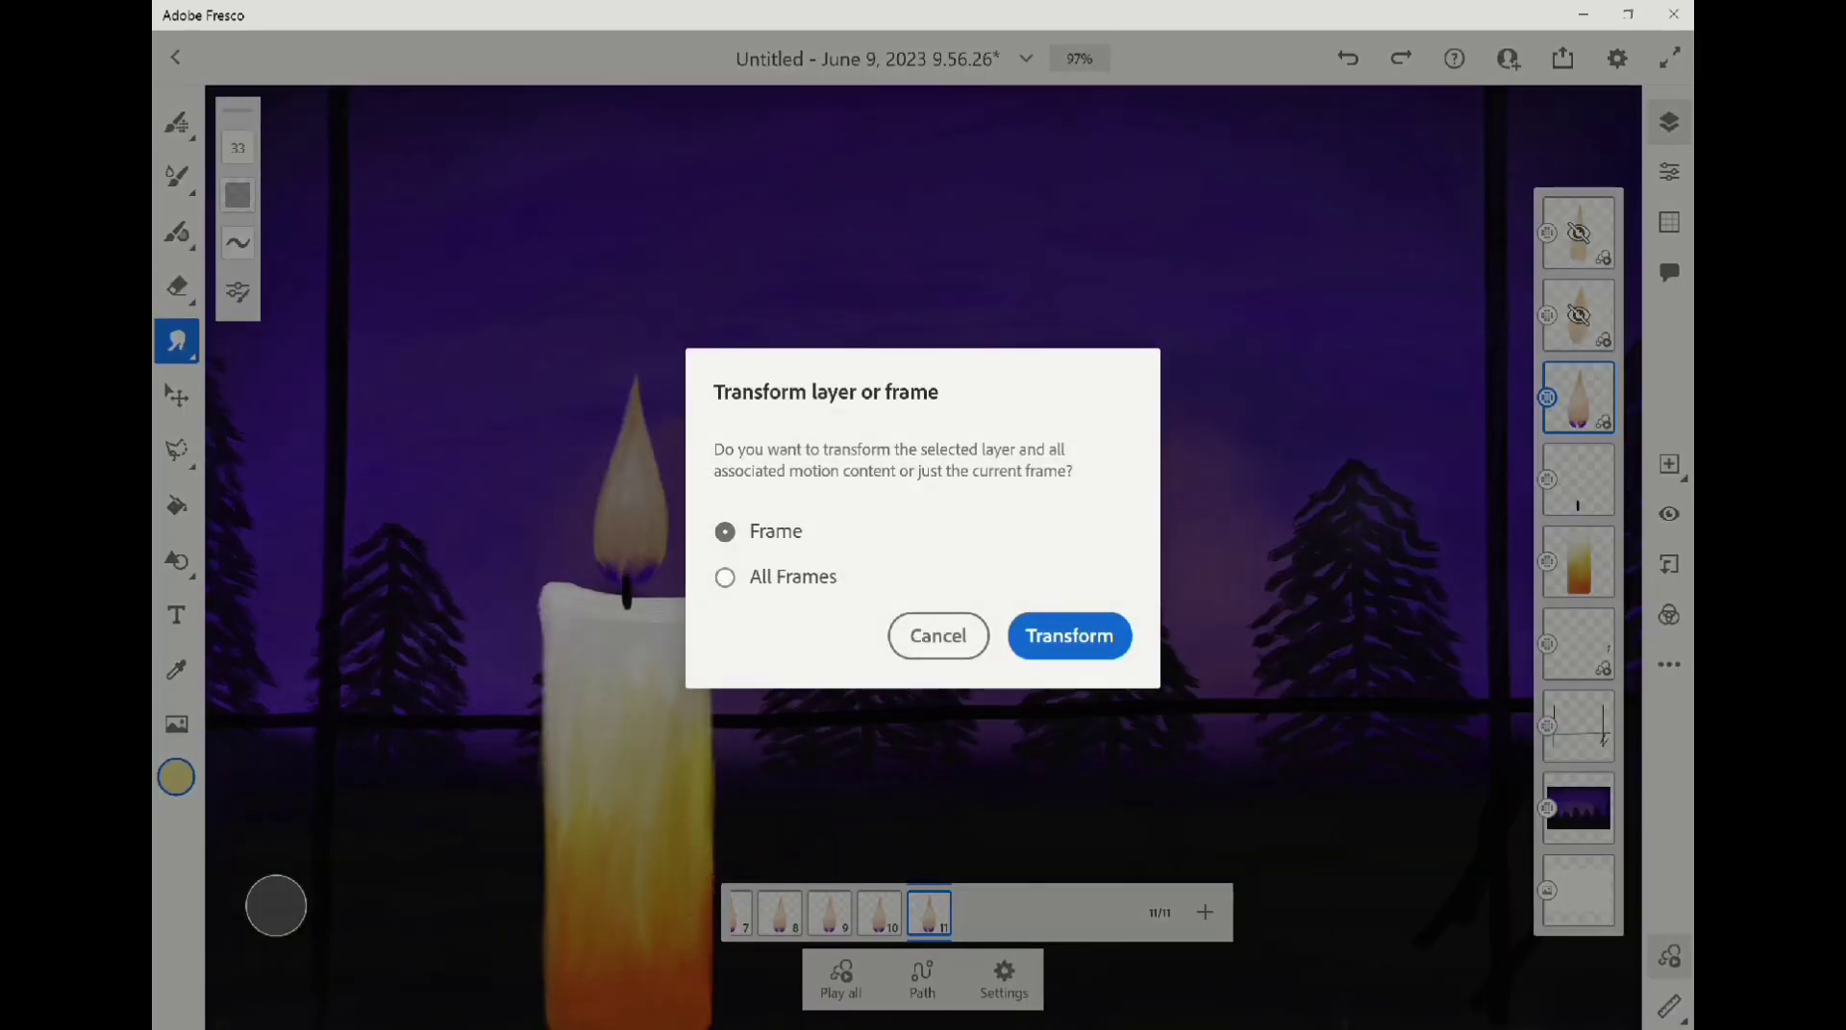
click(1068, 635)
drag(590, 479, 591, 478)
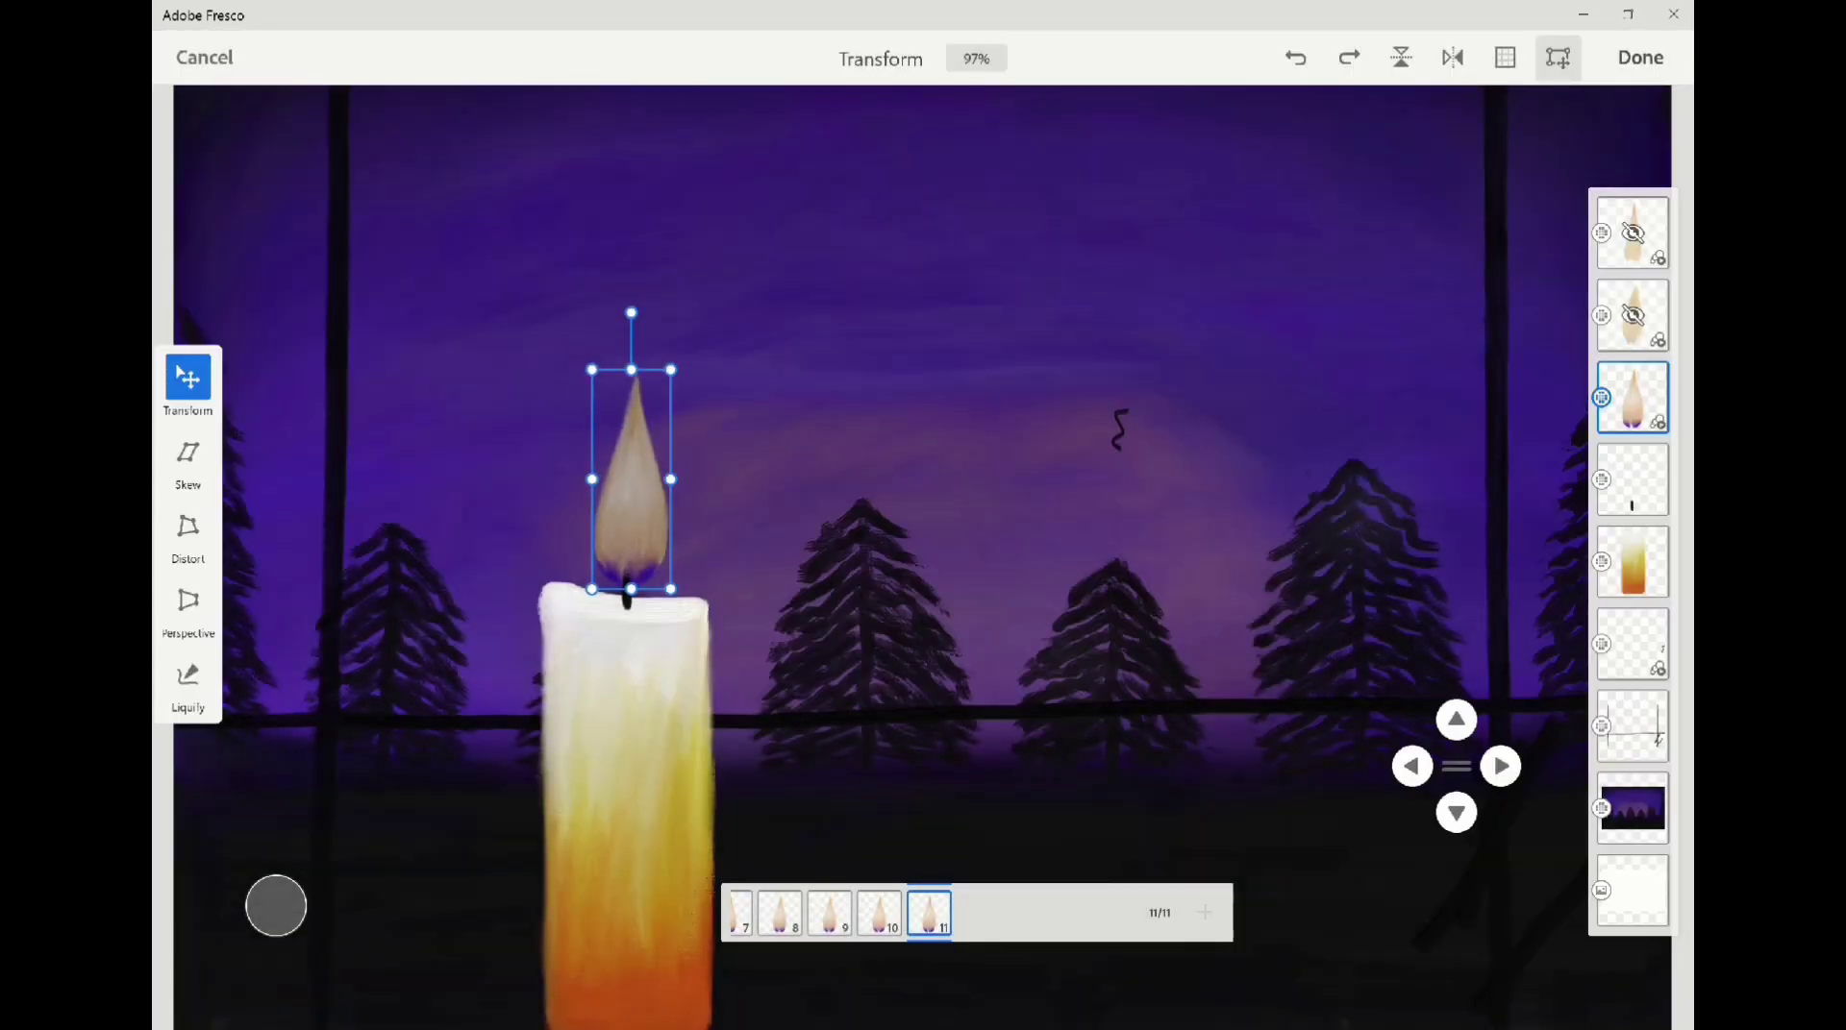
click(1639, 58)
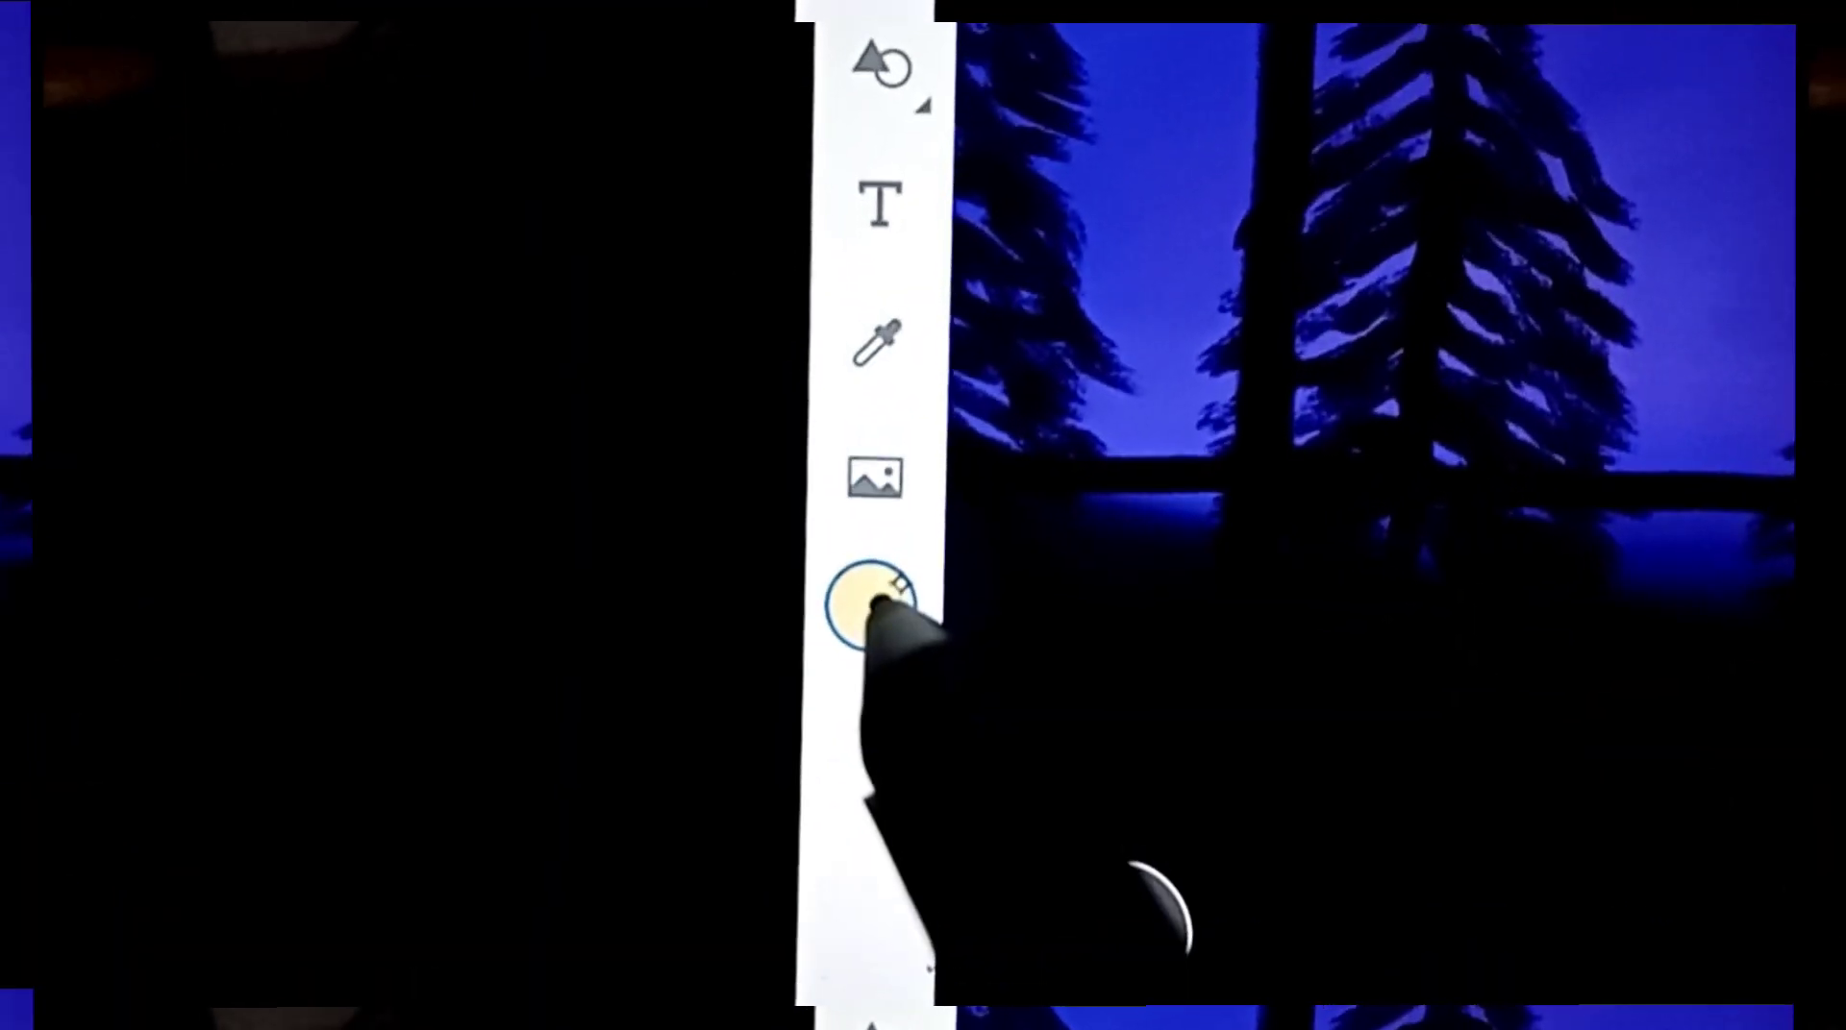
Pick the light orange recent color and set the soft round pixel brush to size 262
click(880, 490)
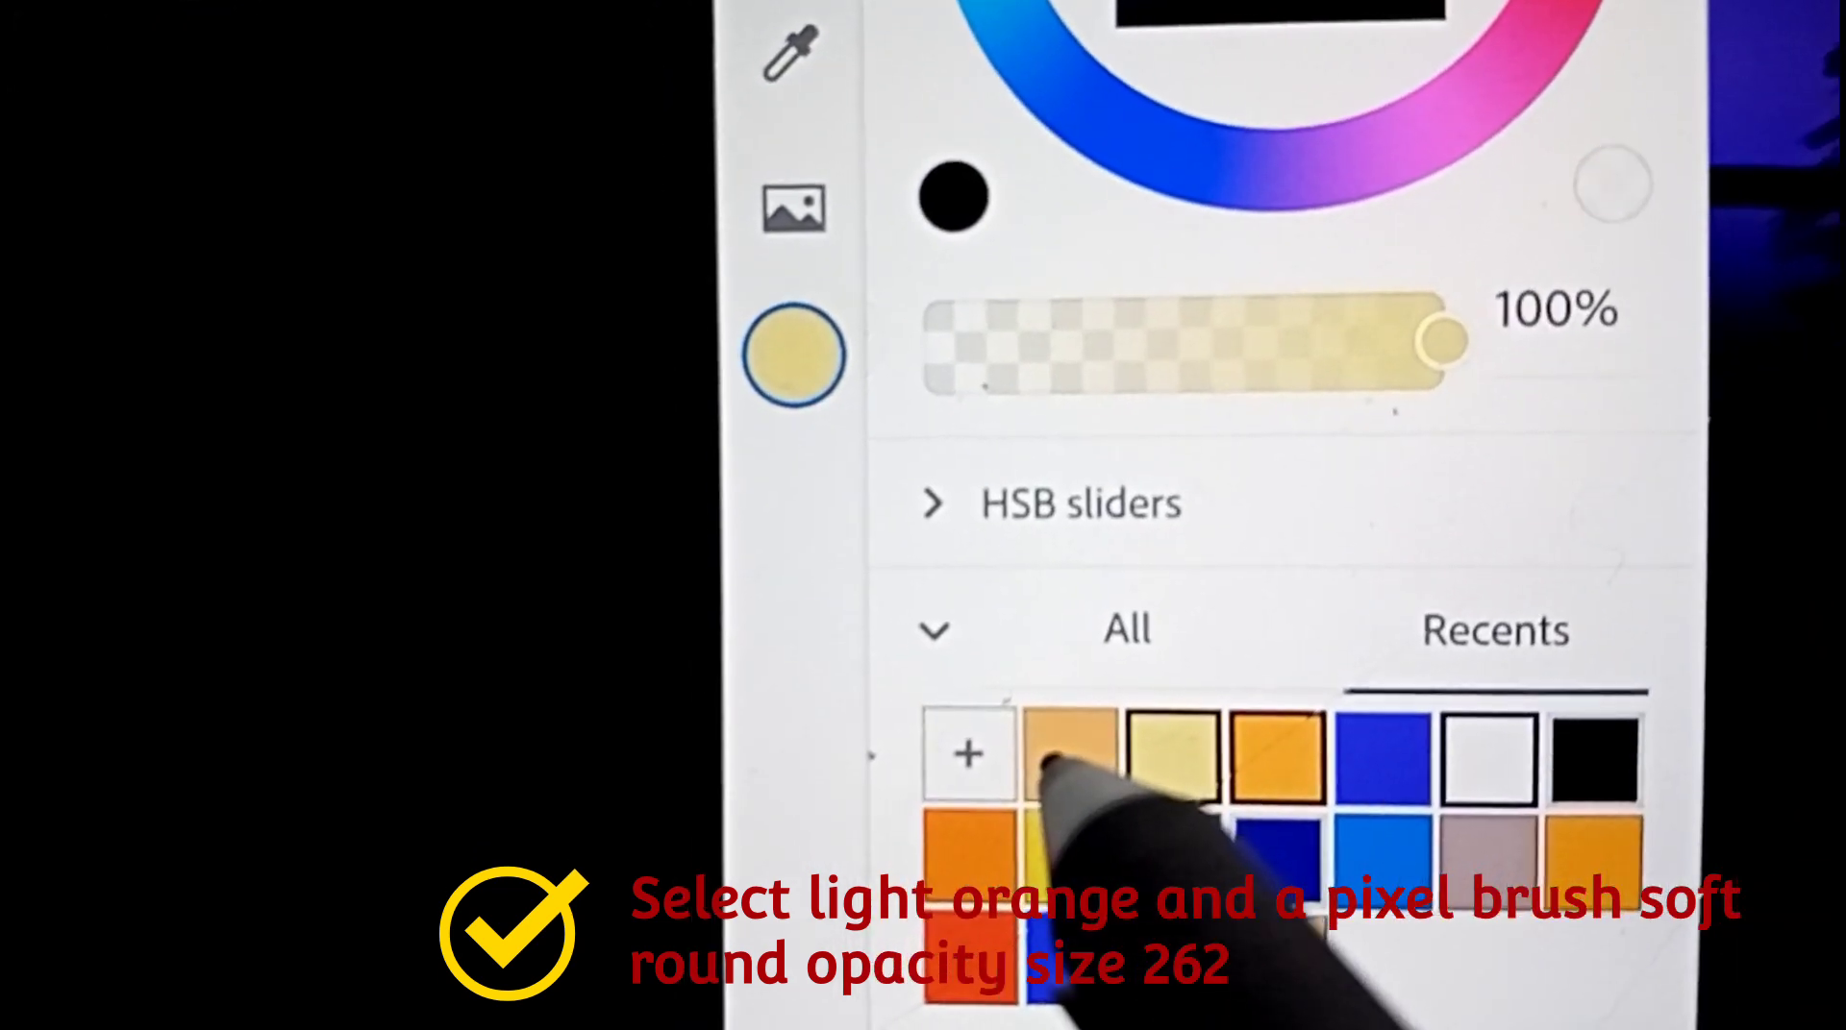
click(1046, 760)
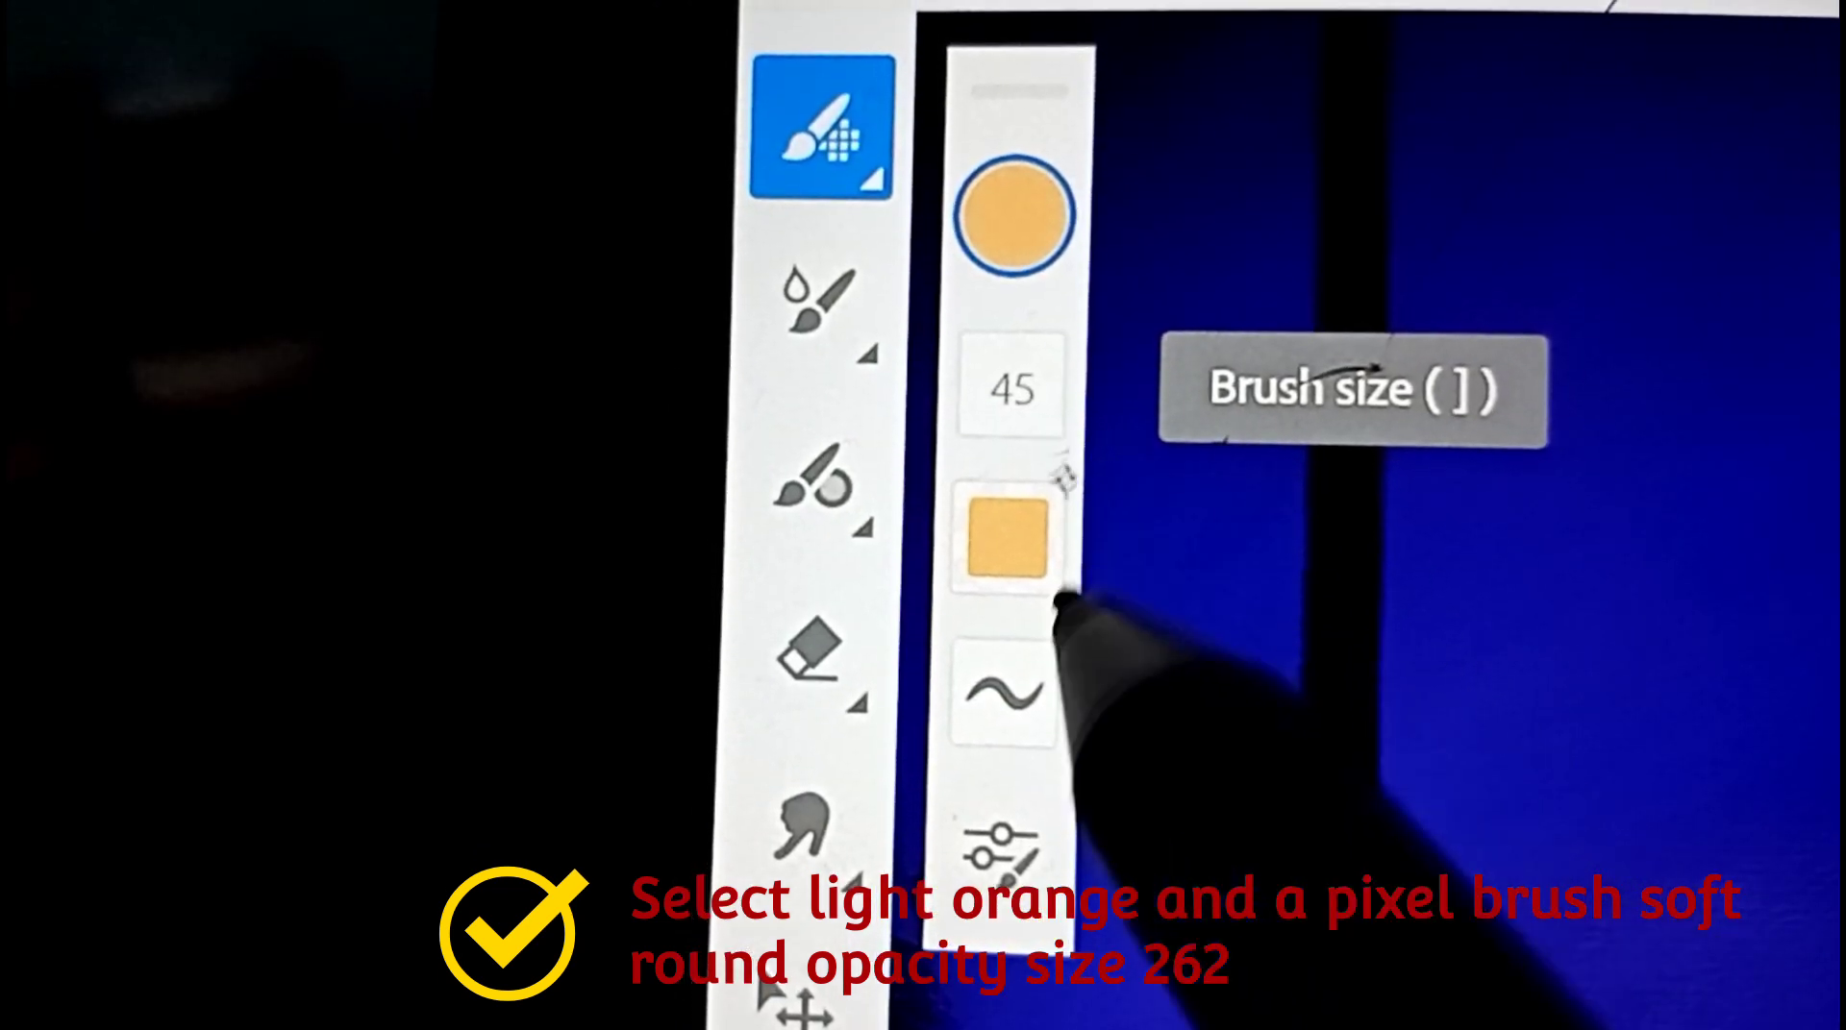
click(1011, 409)
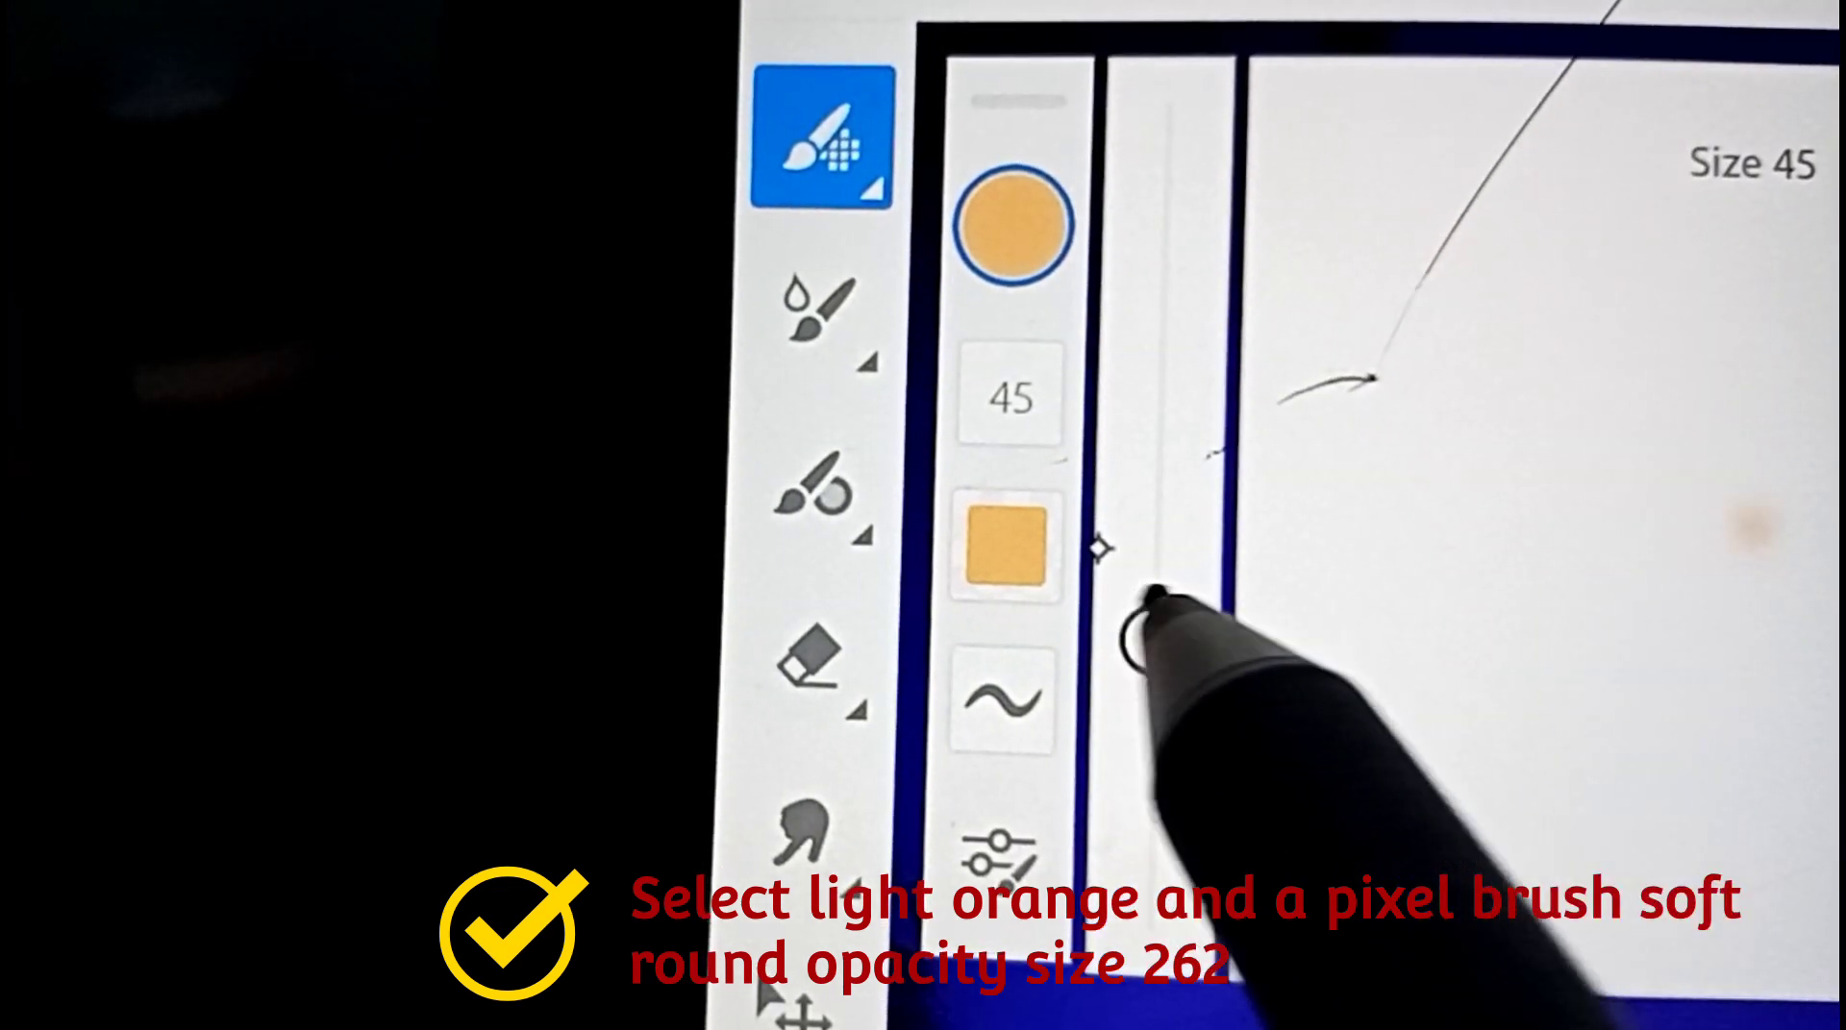
mouse_move(1153, 634)
mouse_down()
mouse_move(1105, 412)
mouse_move(1115, 286)
mouse_move(1141, 297)
mouse_up()
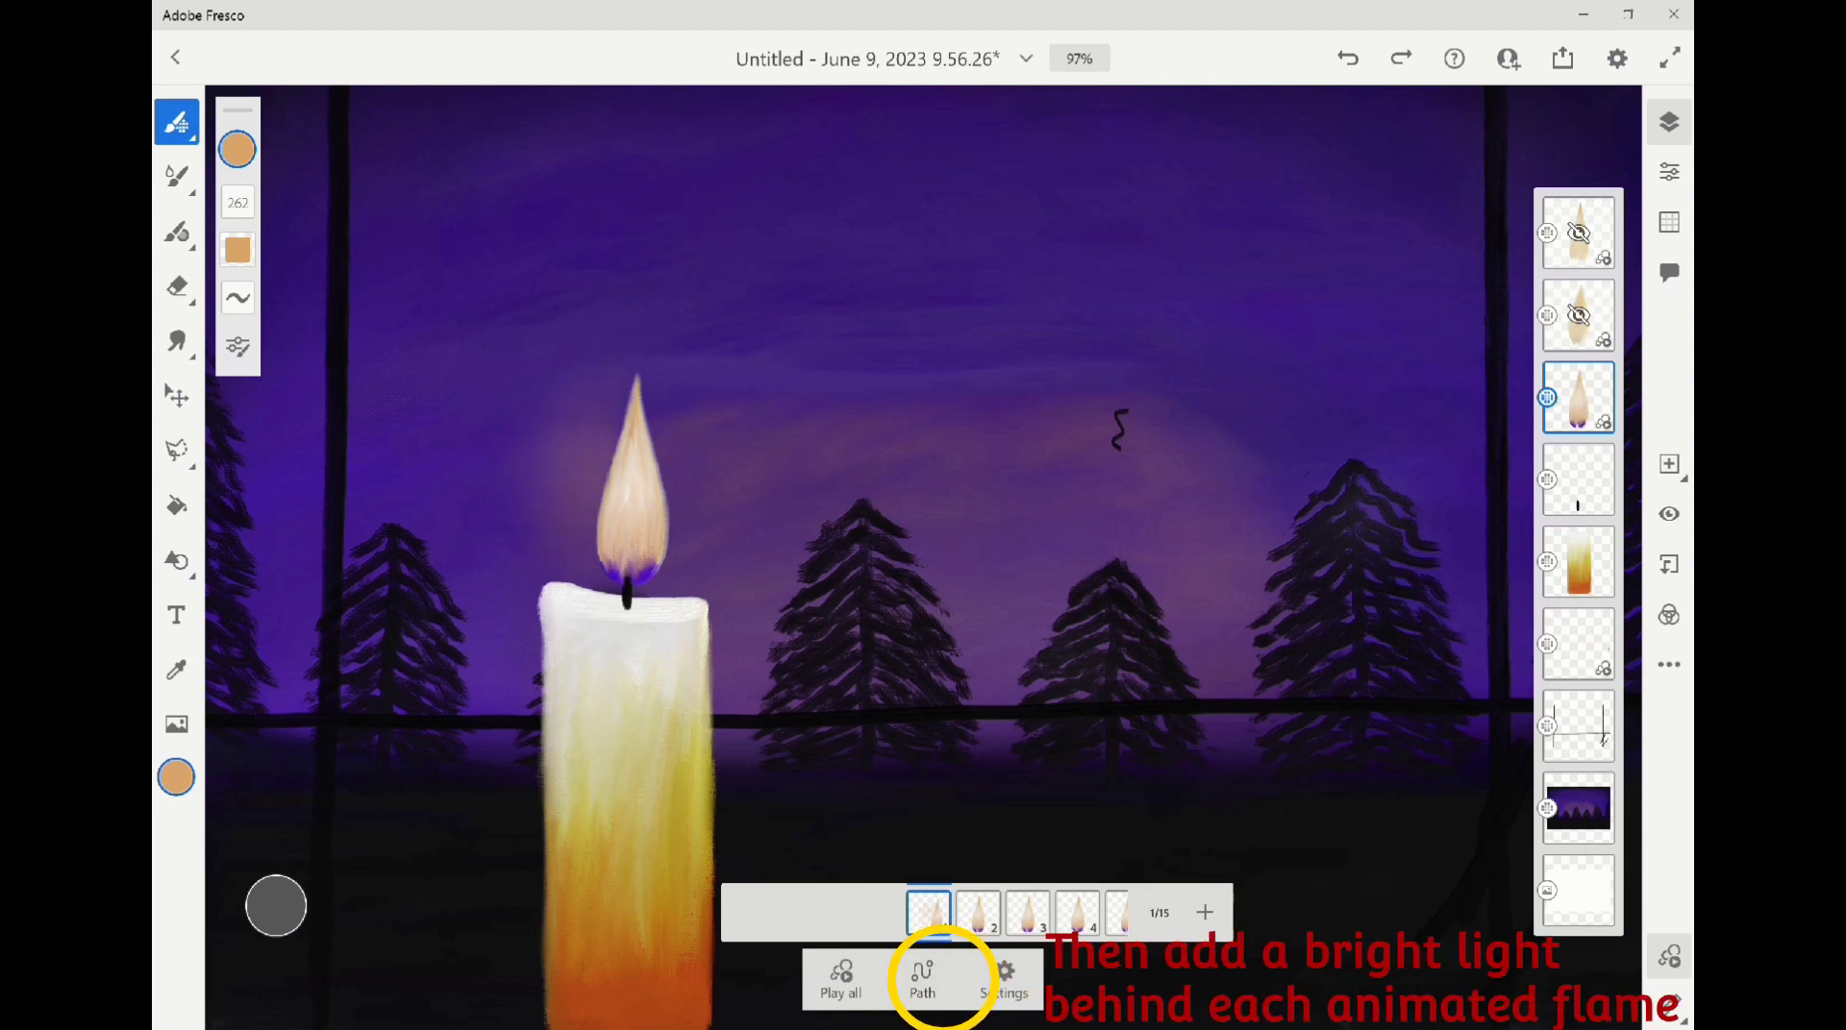
Paint a soft light orange glow on both sides of the flame in frames 1 and 2 of the flame layer
click(684, 444)
click(700, 488)
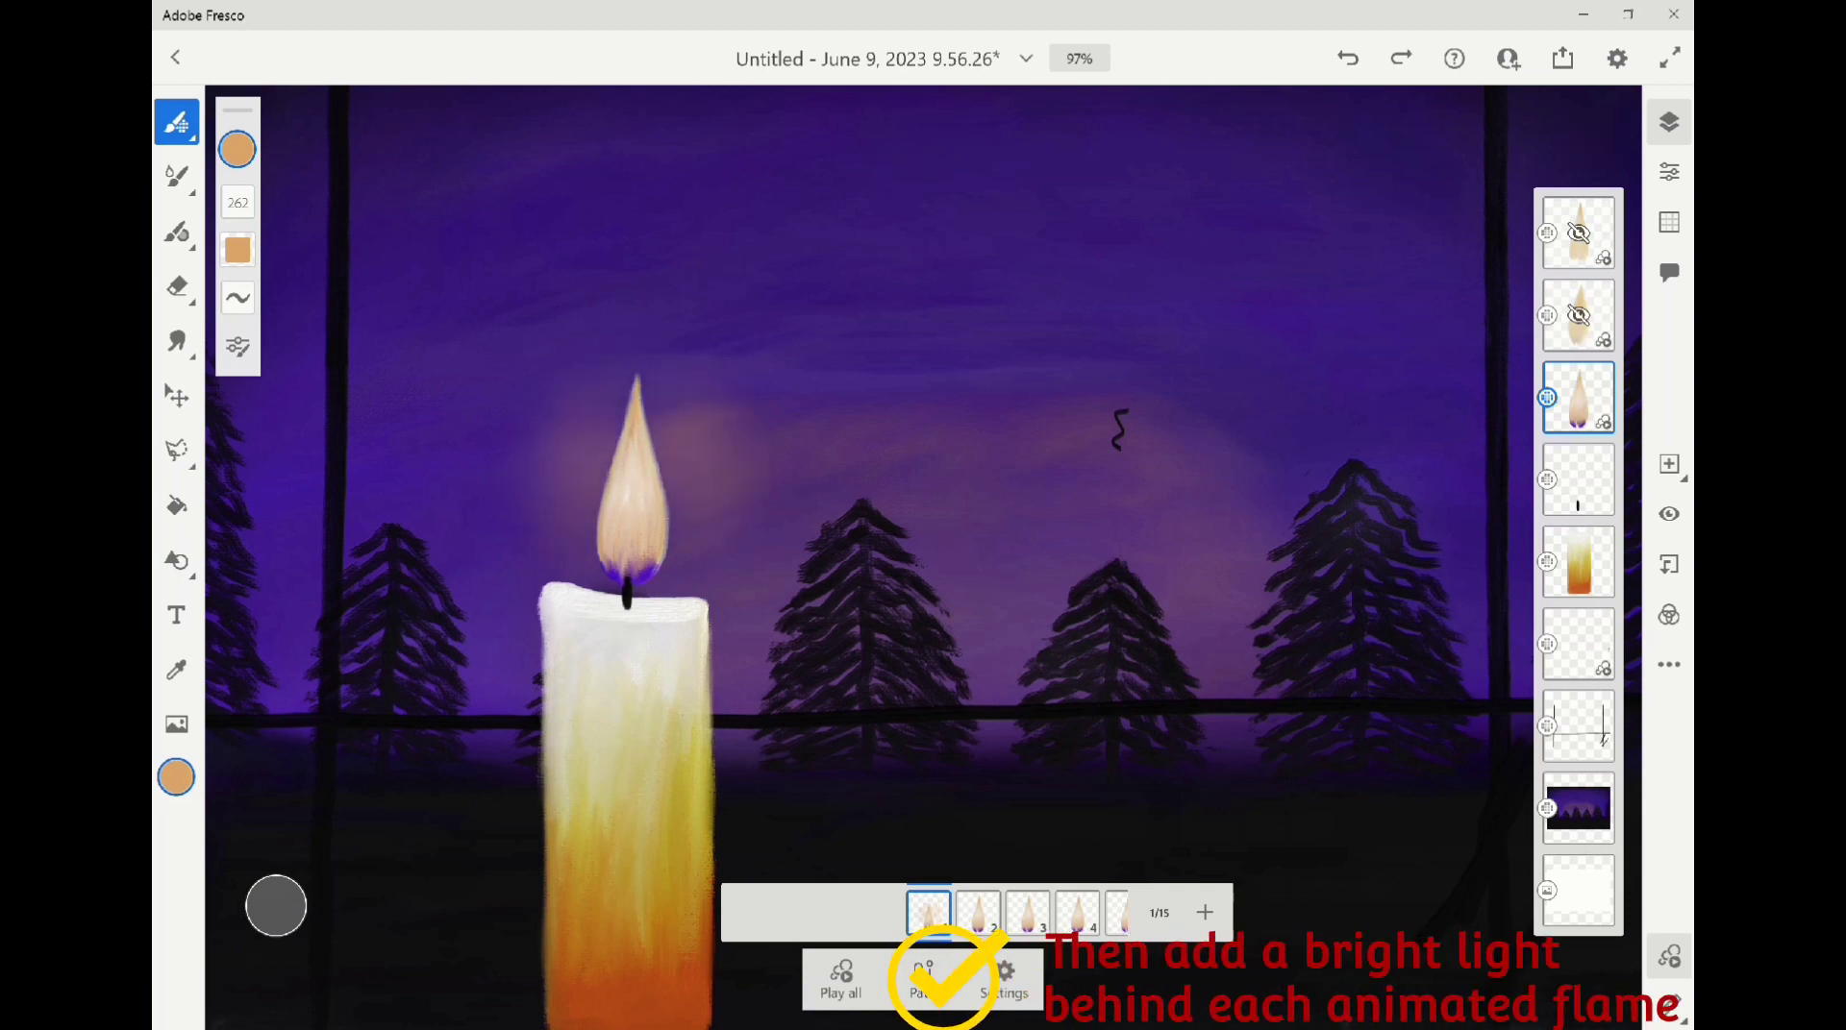
click(977, 912)
click(581, 461)
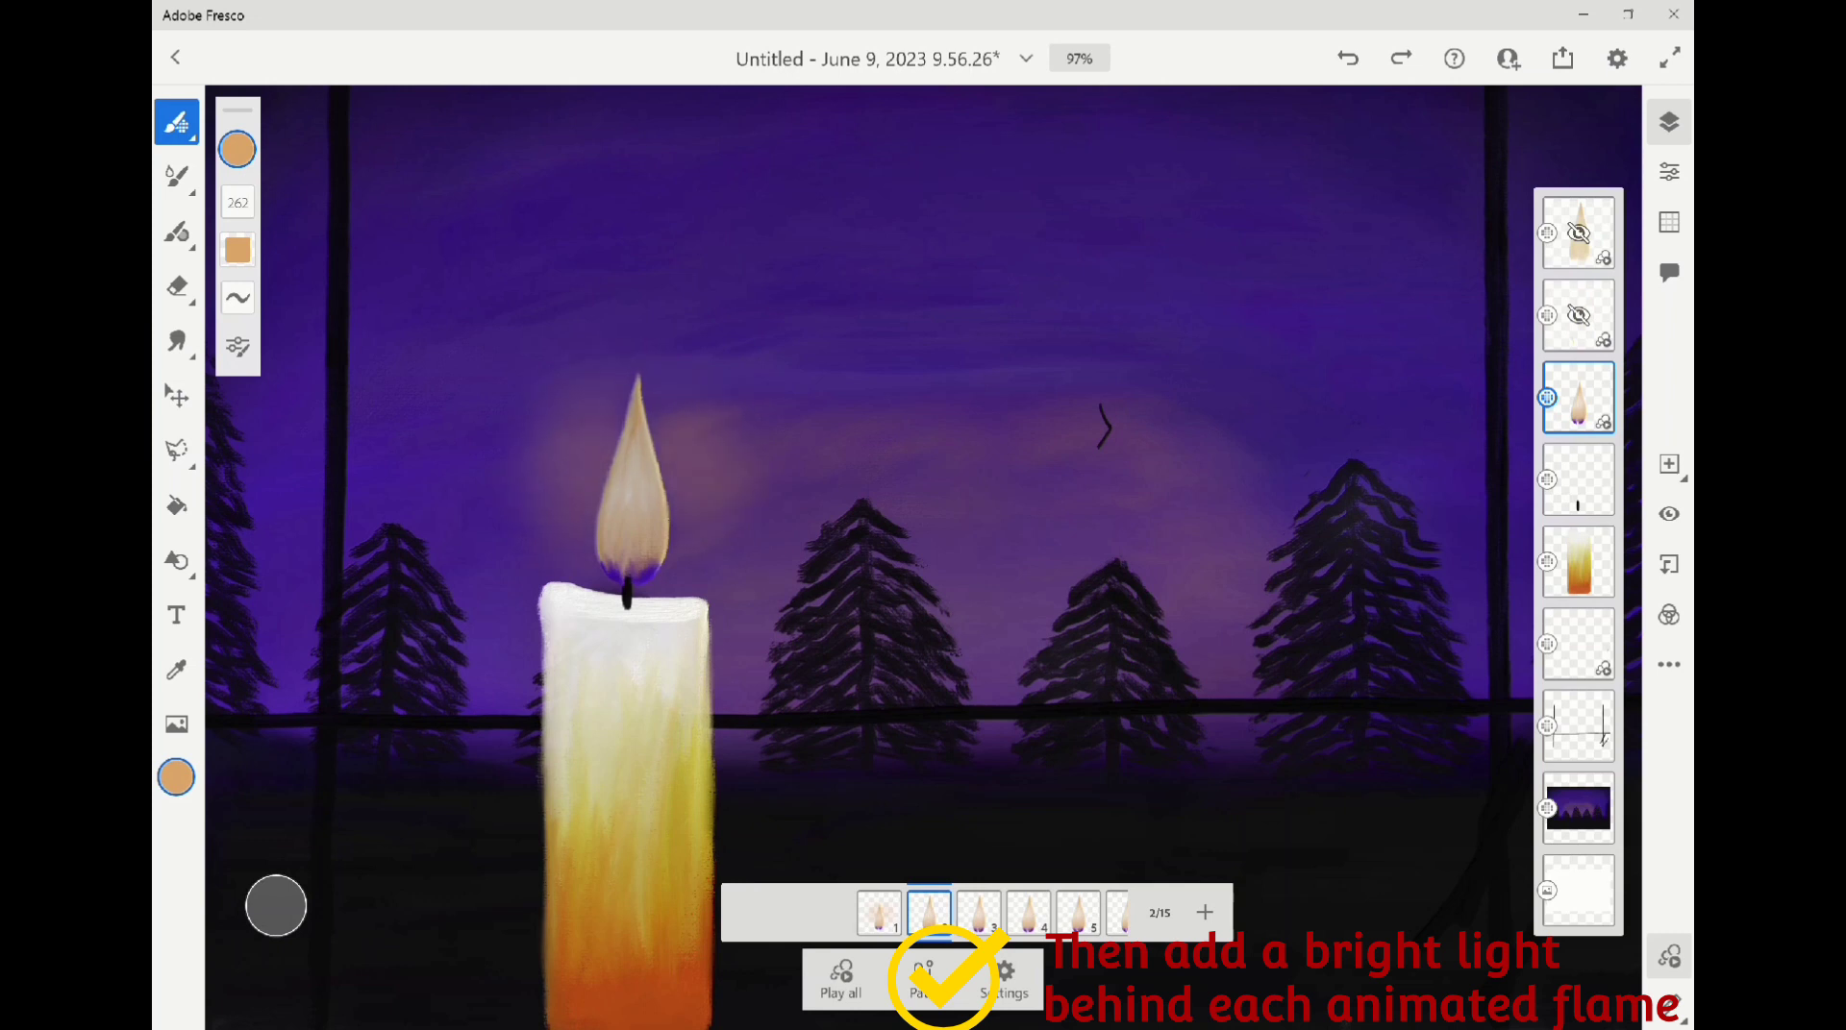
Add the light orange glow around the flame in frames 3 and 4, undoing the last stroke in frame 4
click(977, 912)
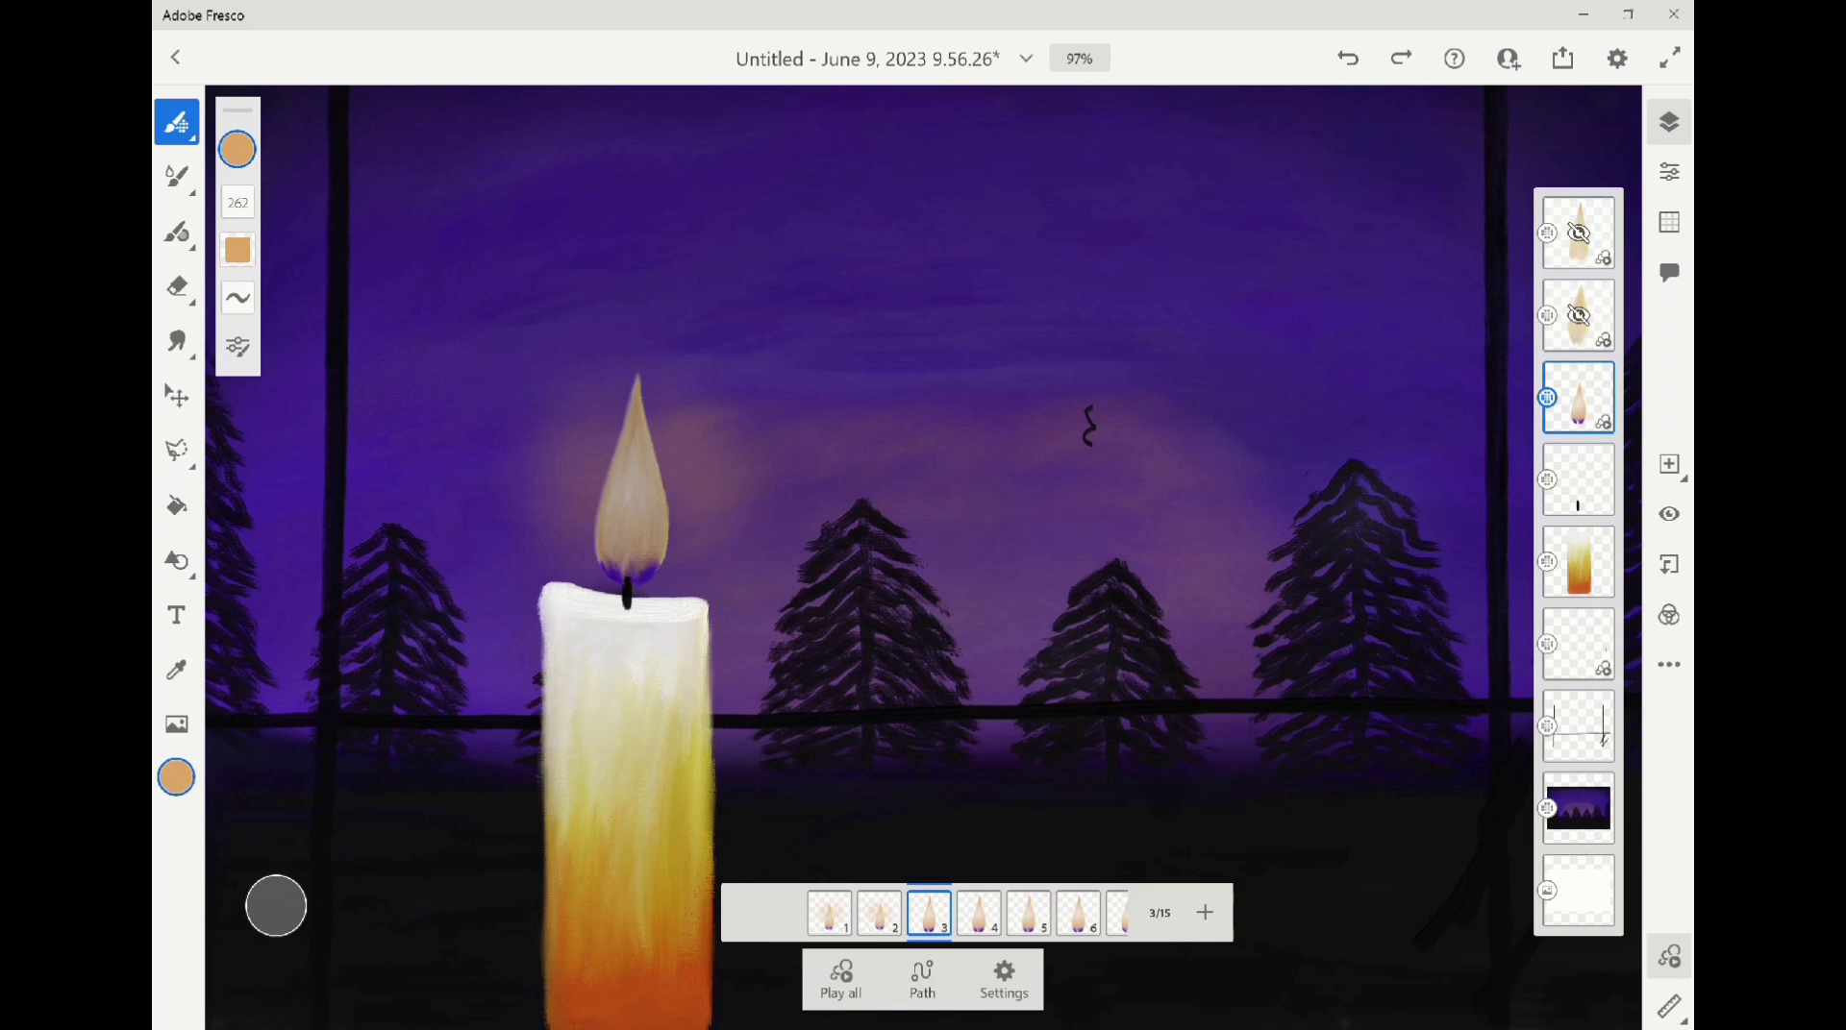
click(977, 911)
click(677, 433)
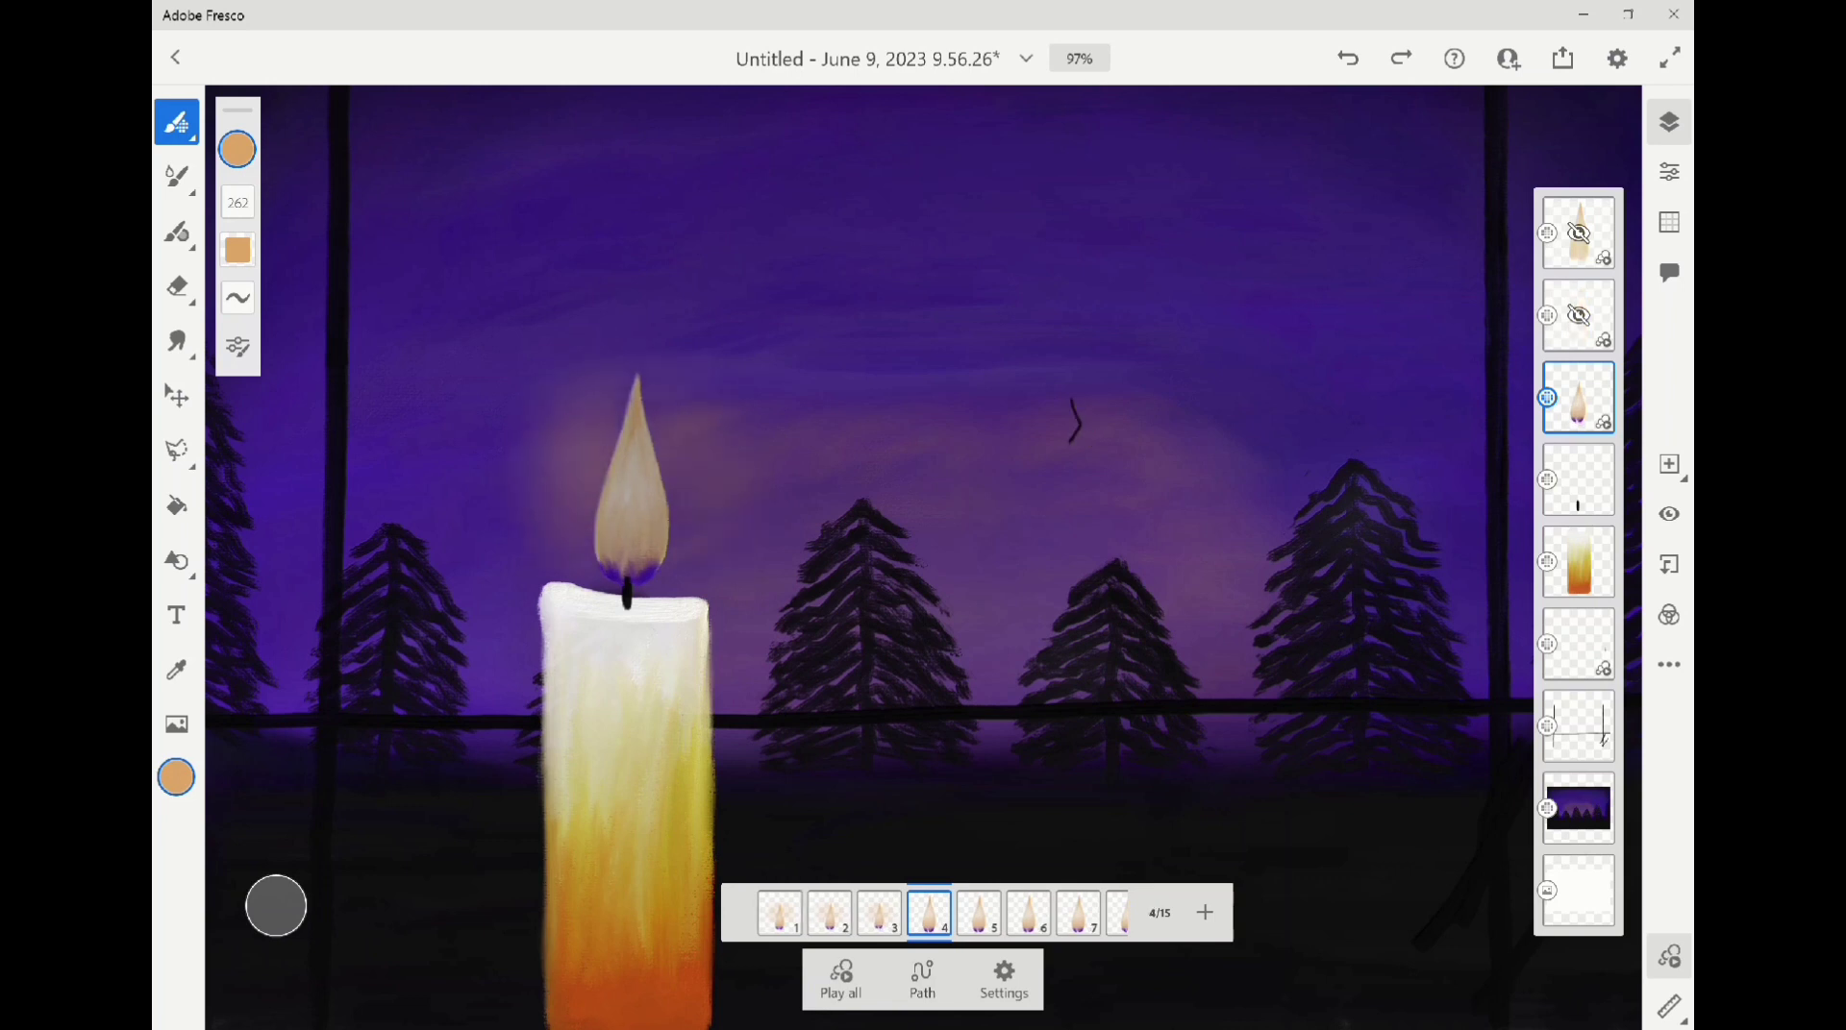
click(694, 455)
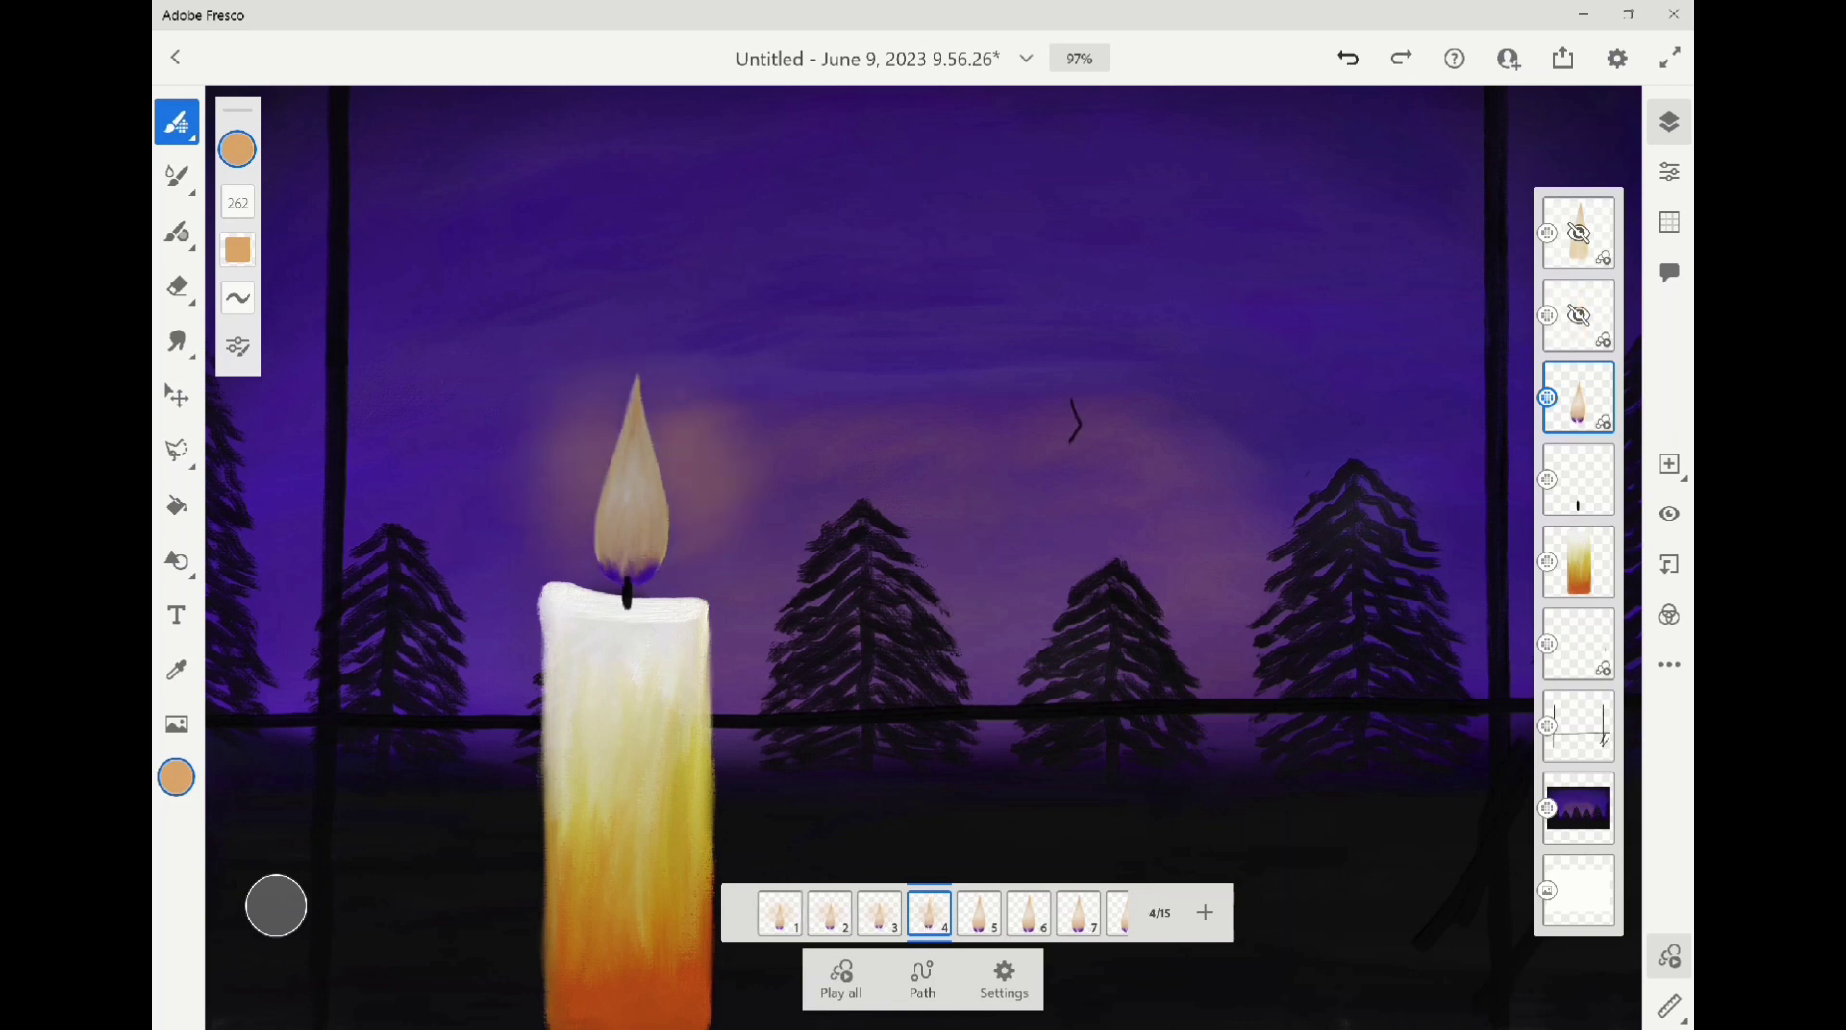
key(ctrl+z)
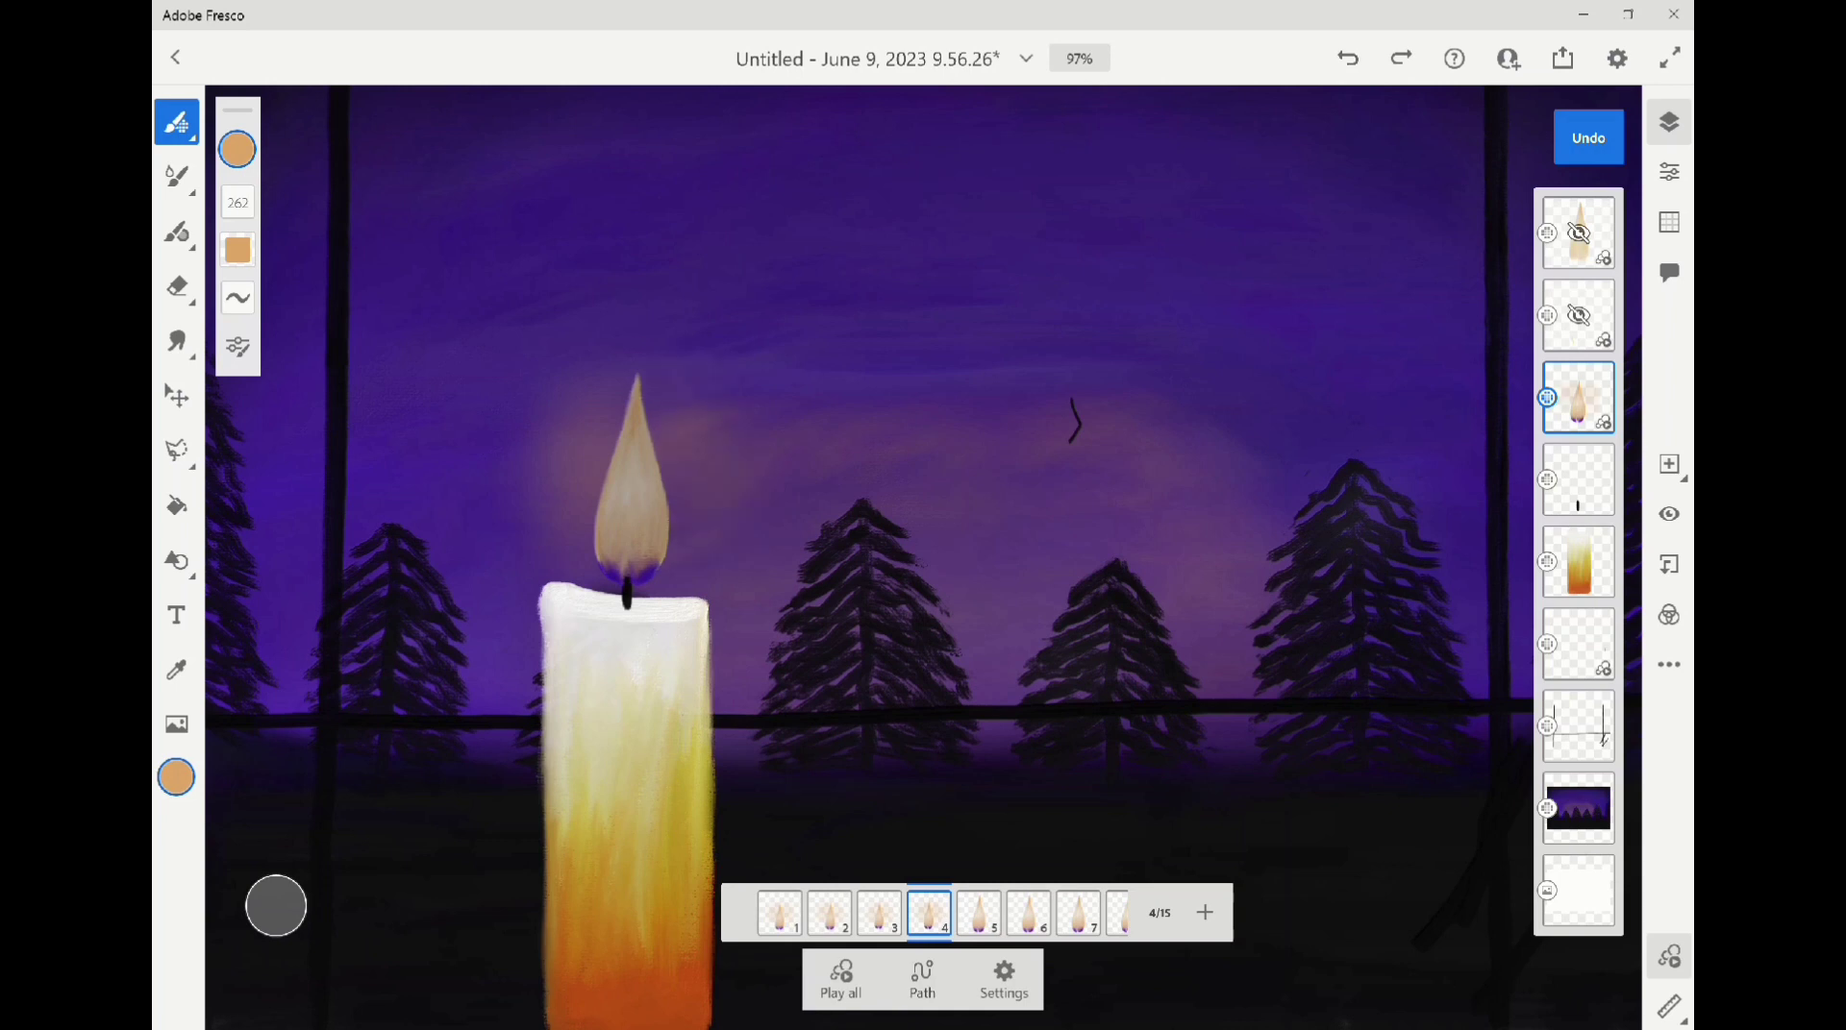
Paint the light orange glow on both sides of the flame in frames 5 and 6
click(978, 912)
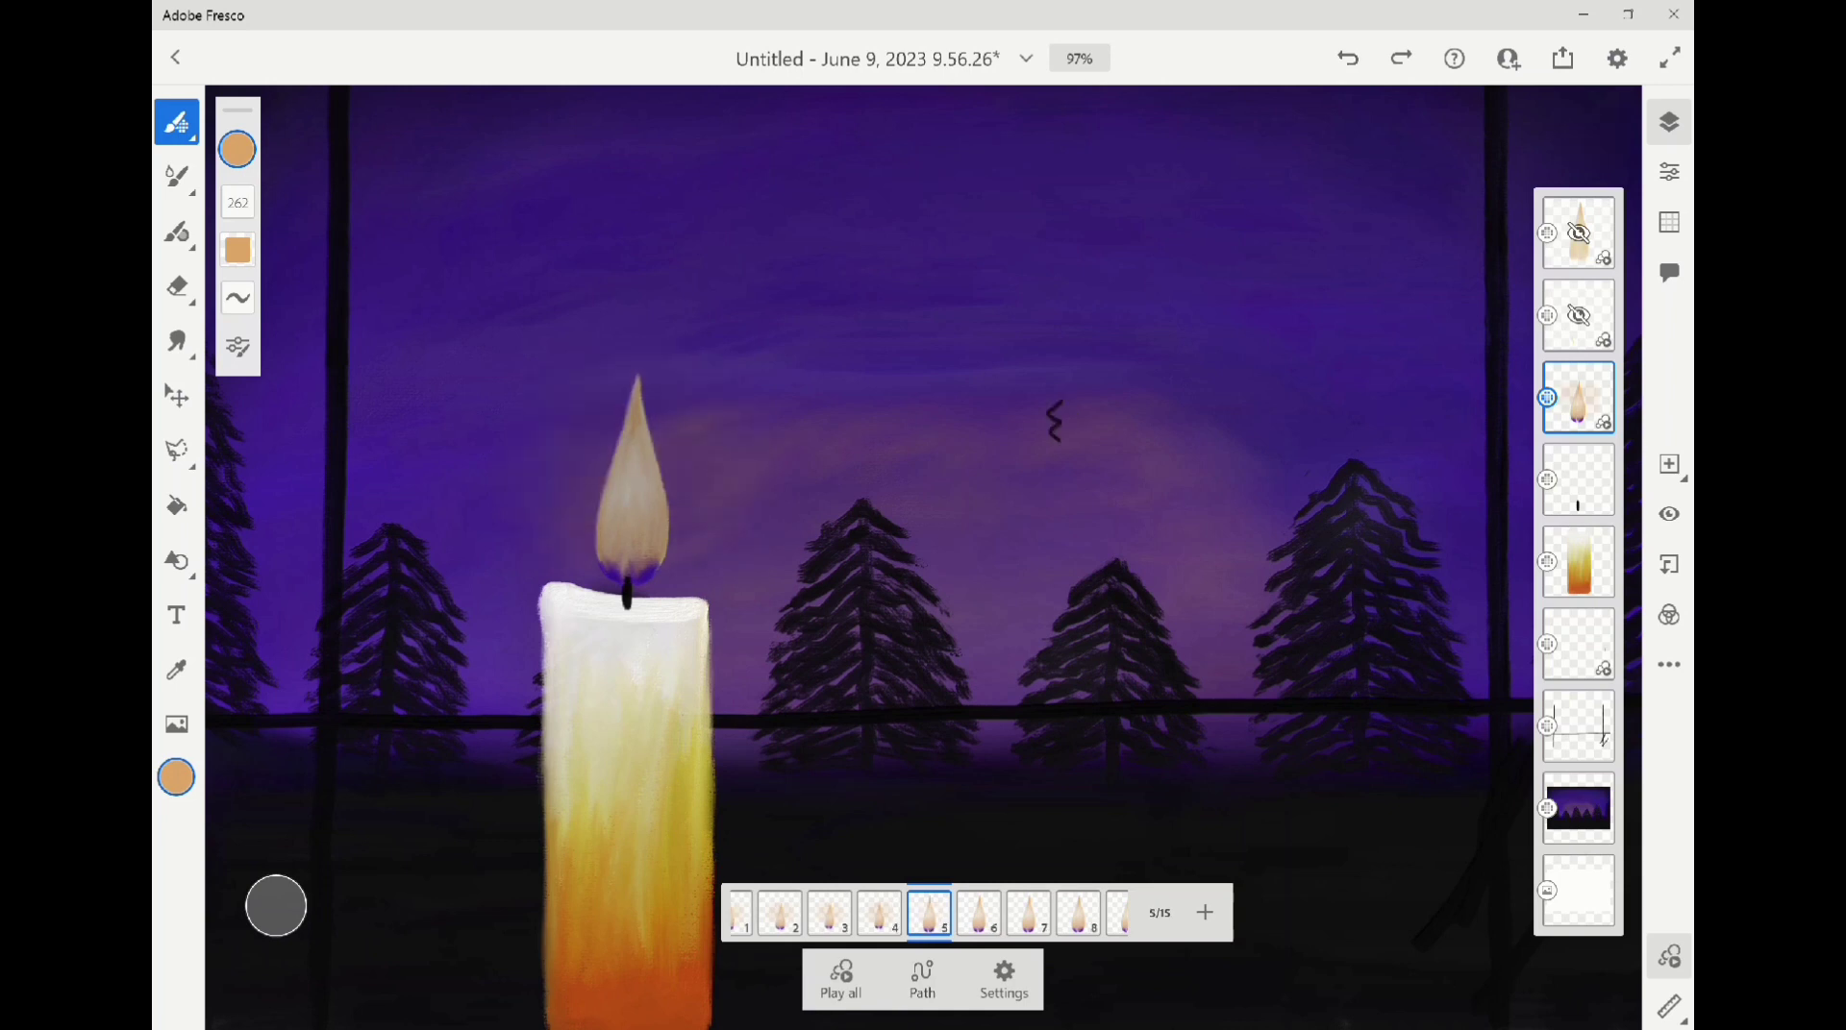
click(591, 448)
drag(678, 415, 687, 477)
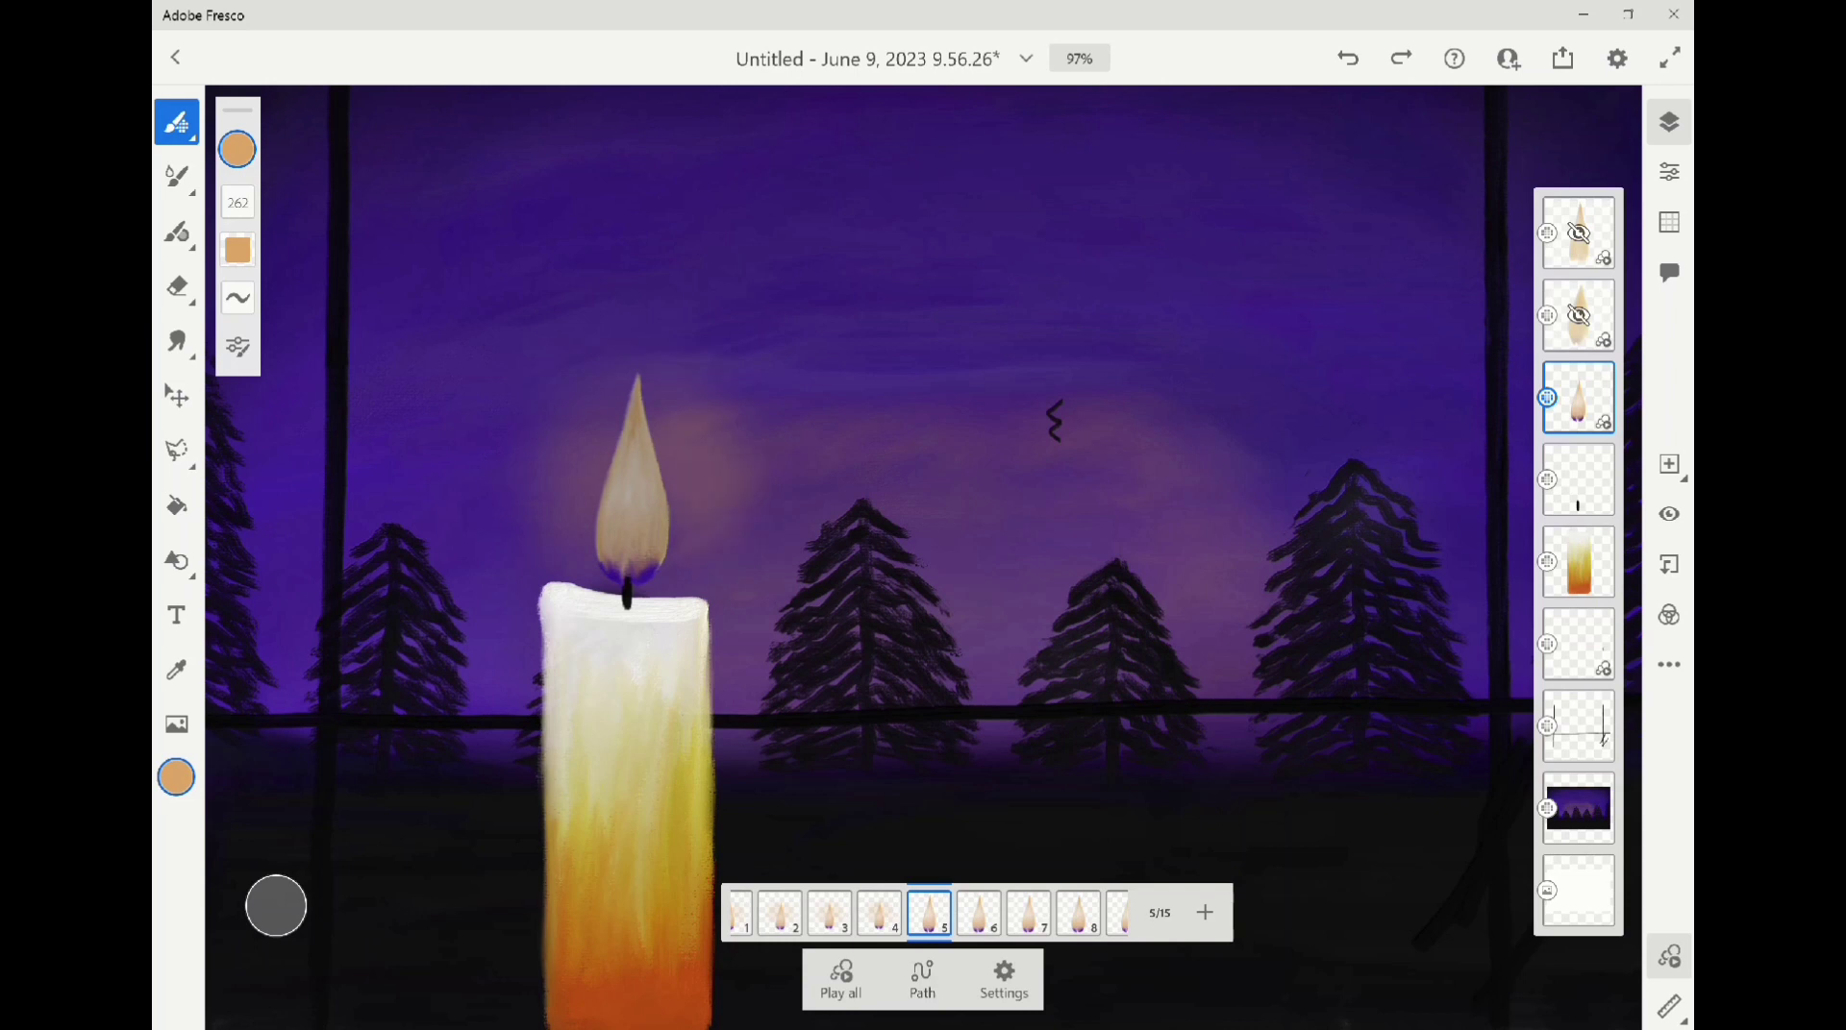
key(Right)
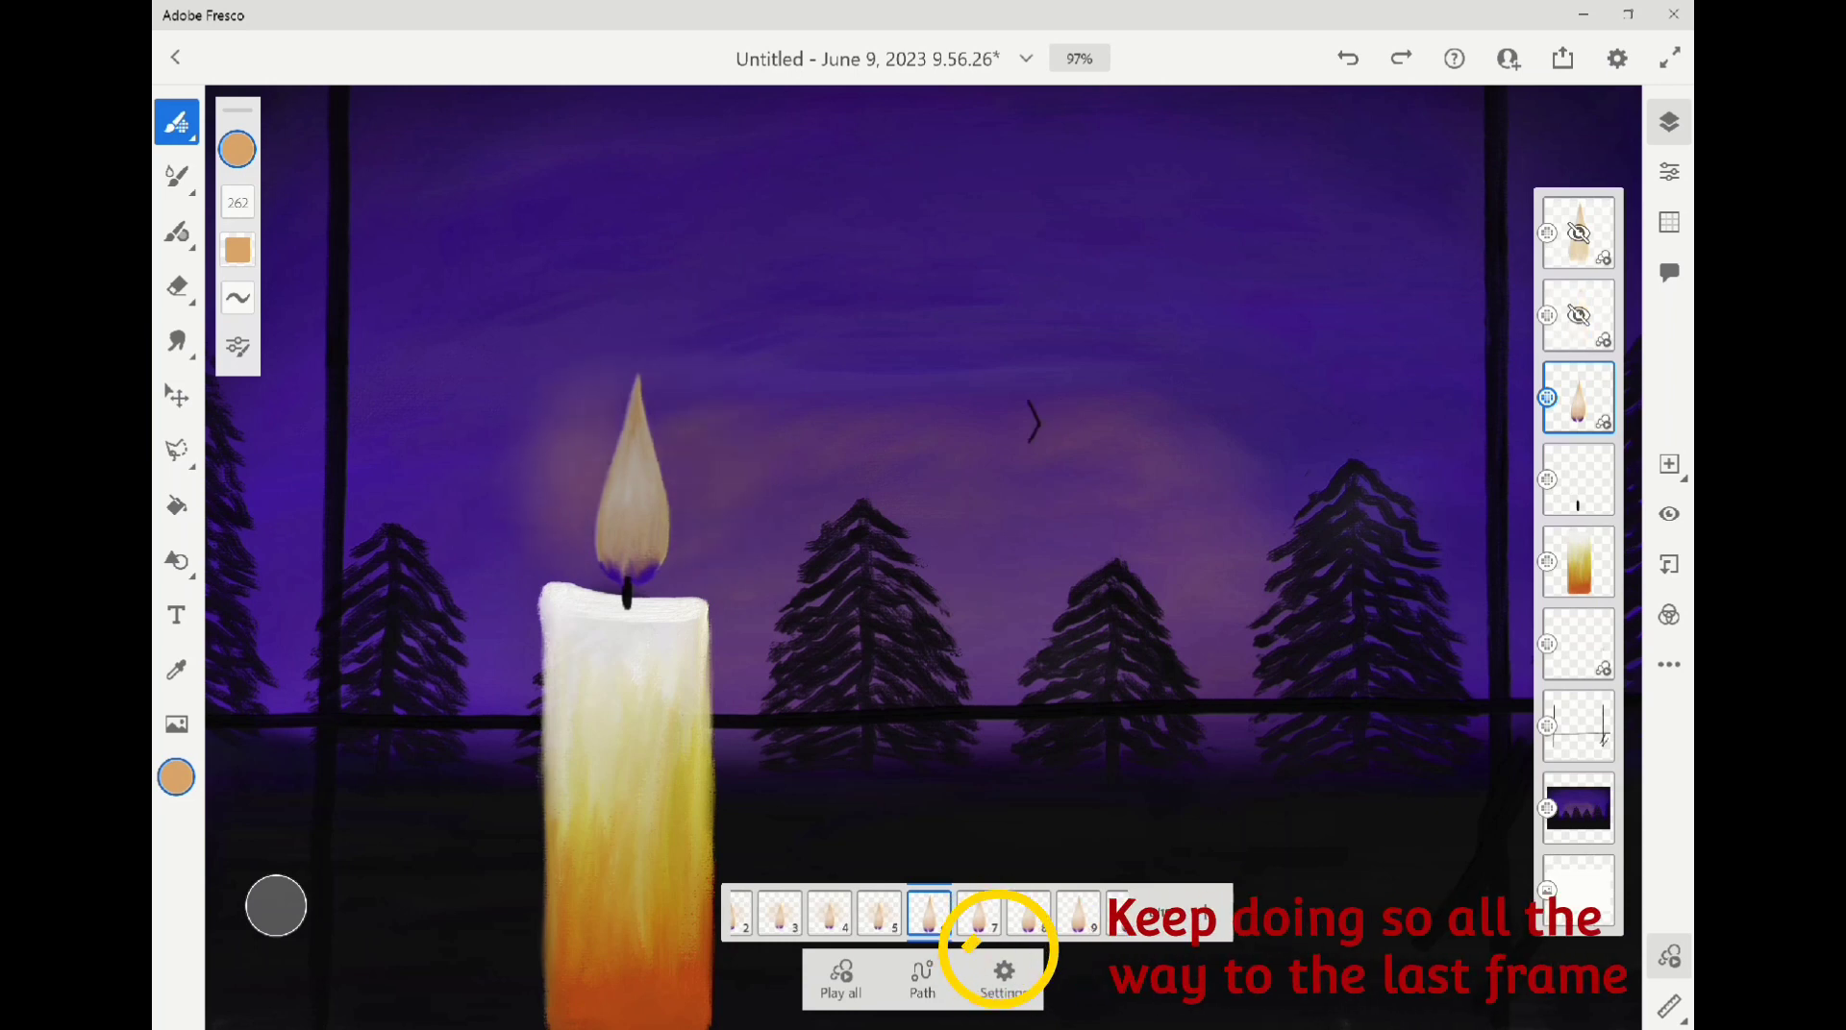
drag(668, 394, 694, 539)
Paint the light orange glow on both sides of the flame in frames 7 and 8
key(Right)
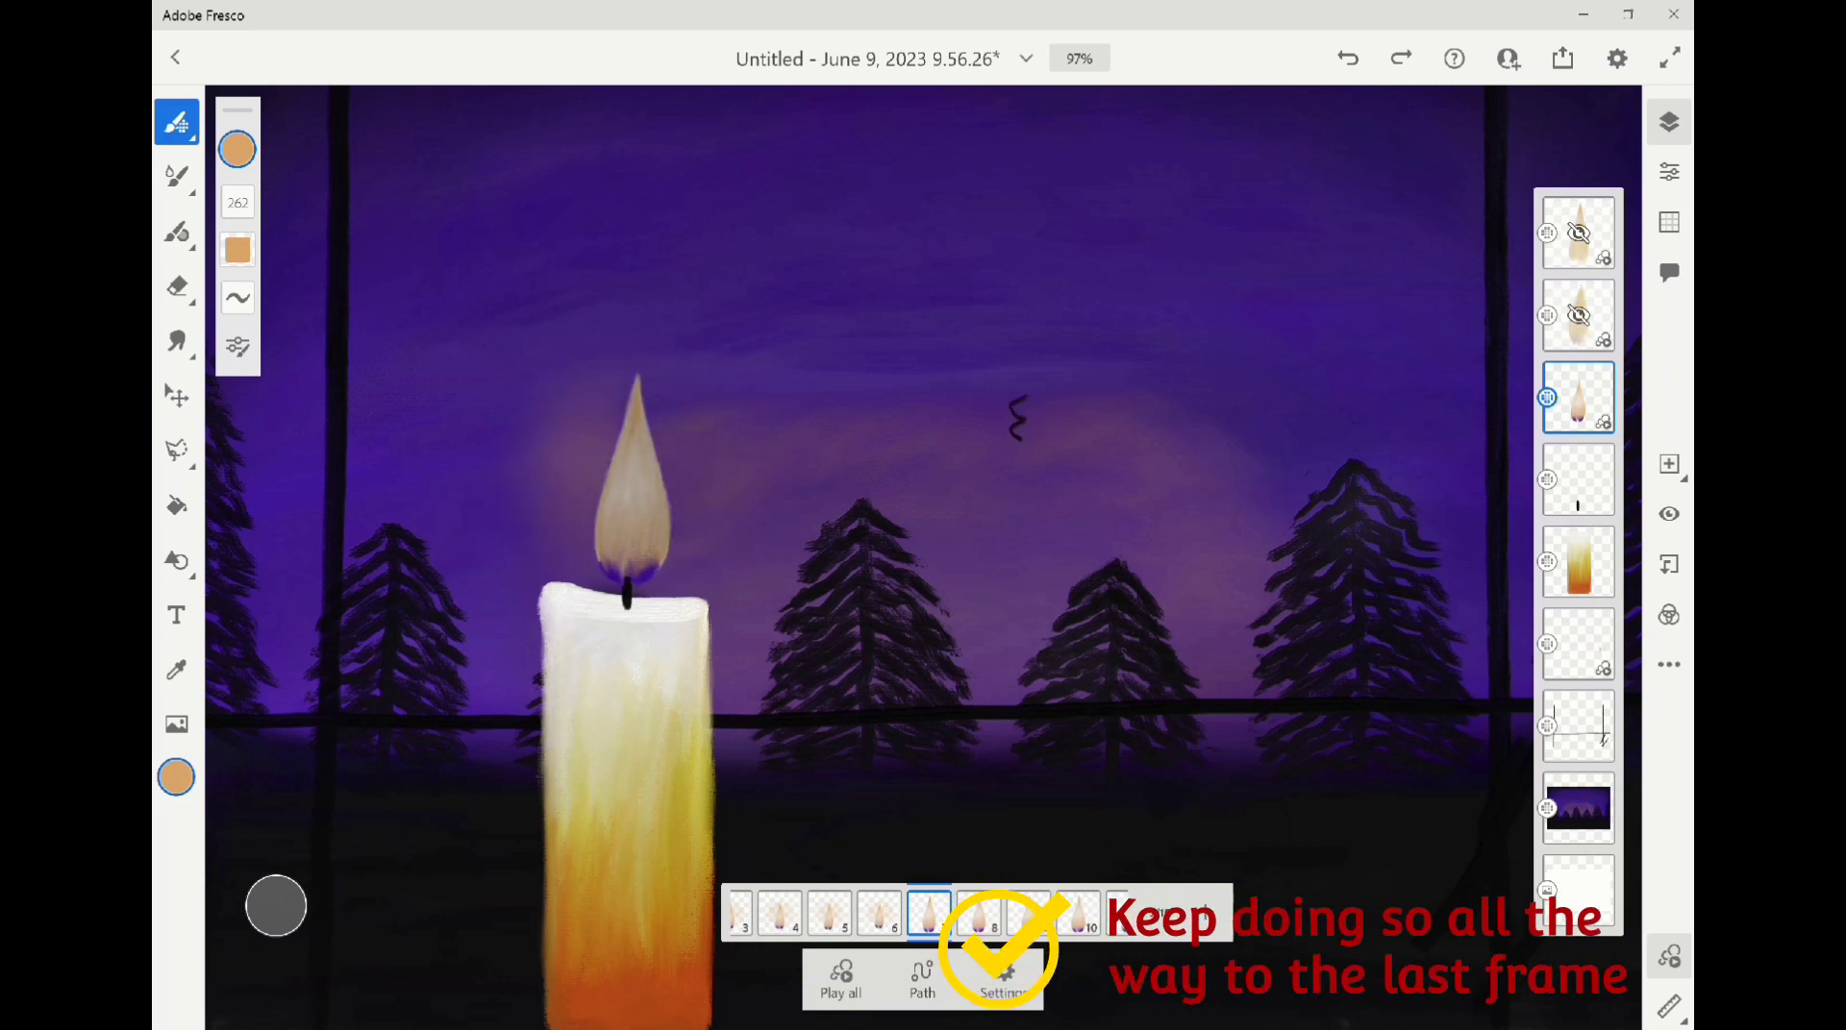
drag(673, 409, 690, 486)
key(Right)
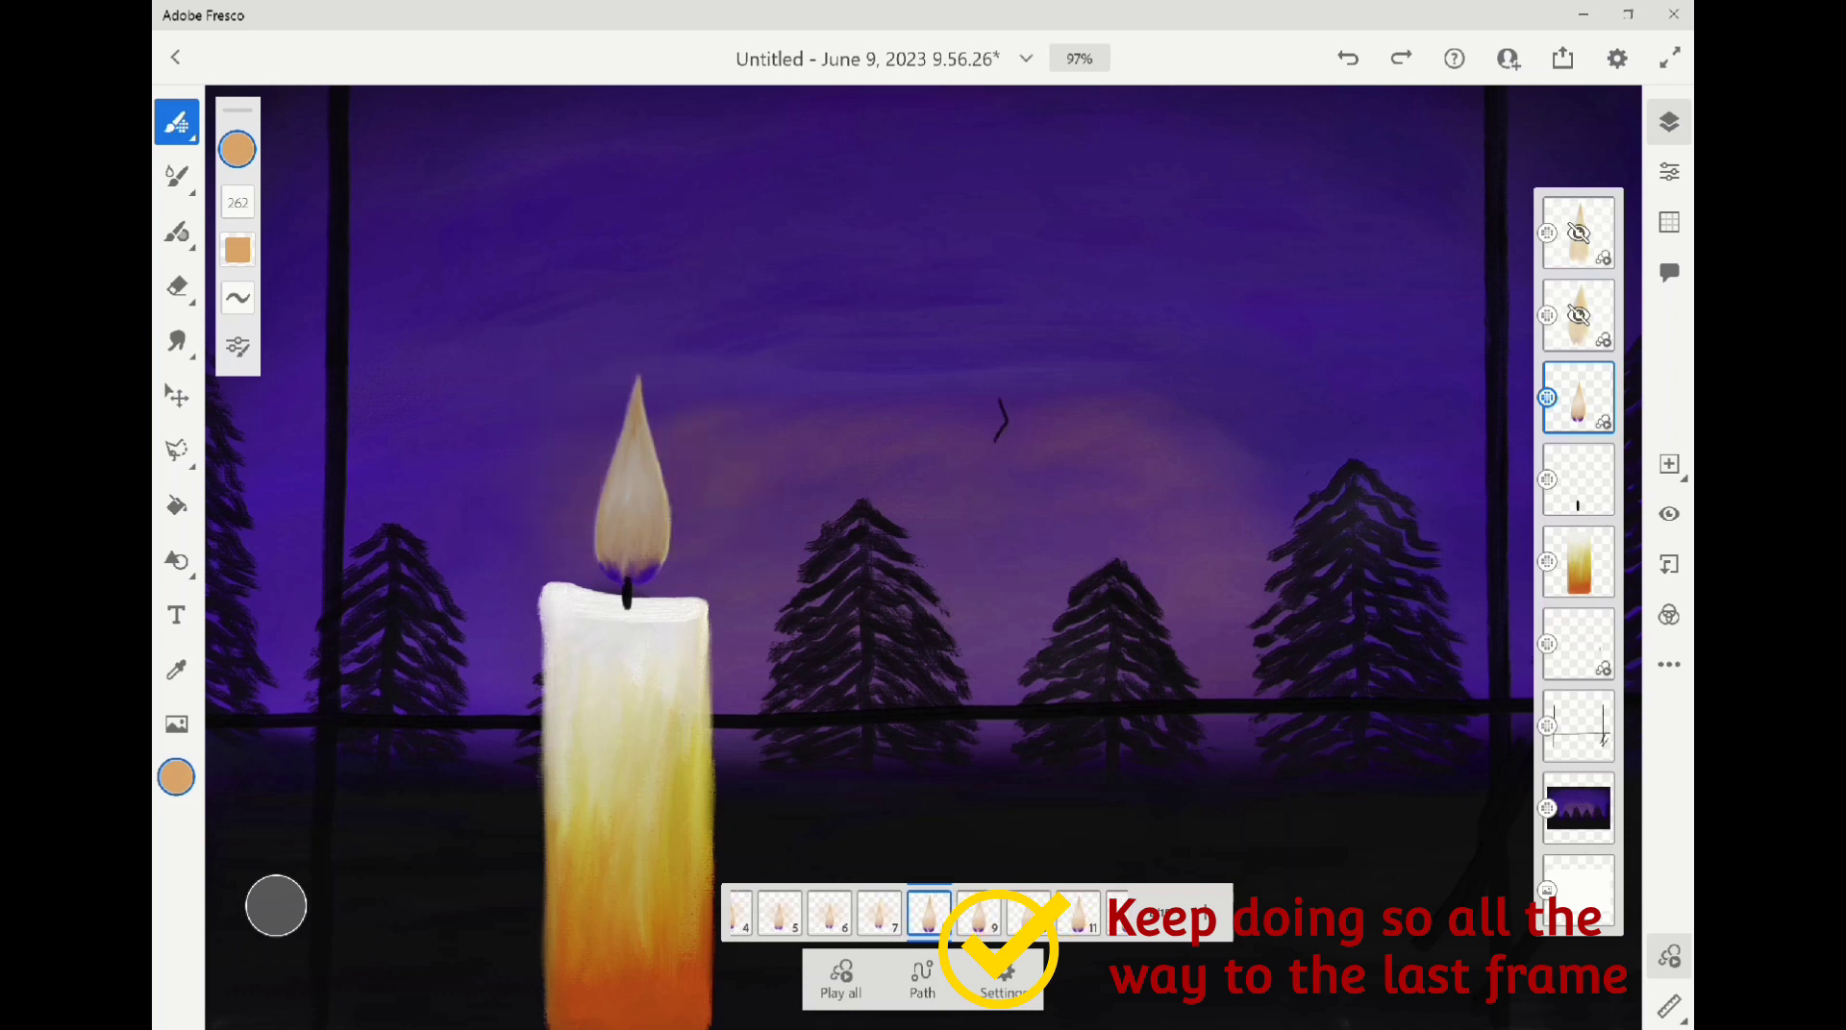
drag(591, 404, 567, 491)
drag(673, 394, 694, 476)
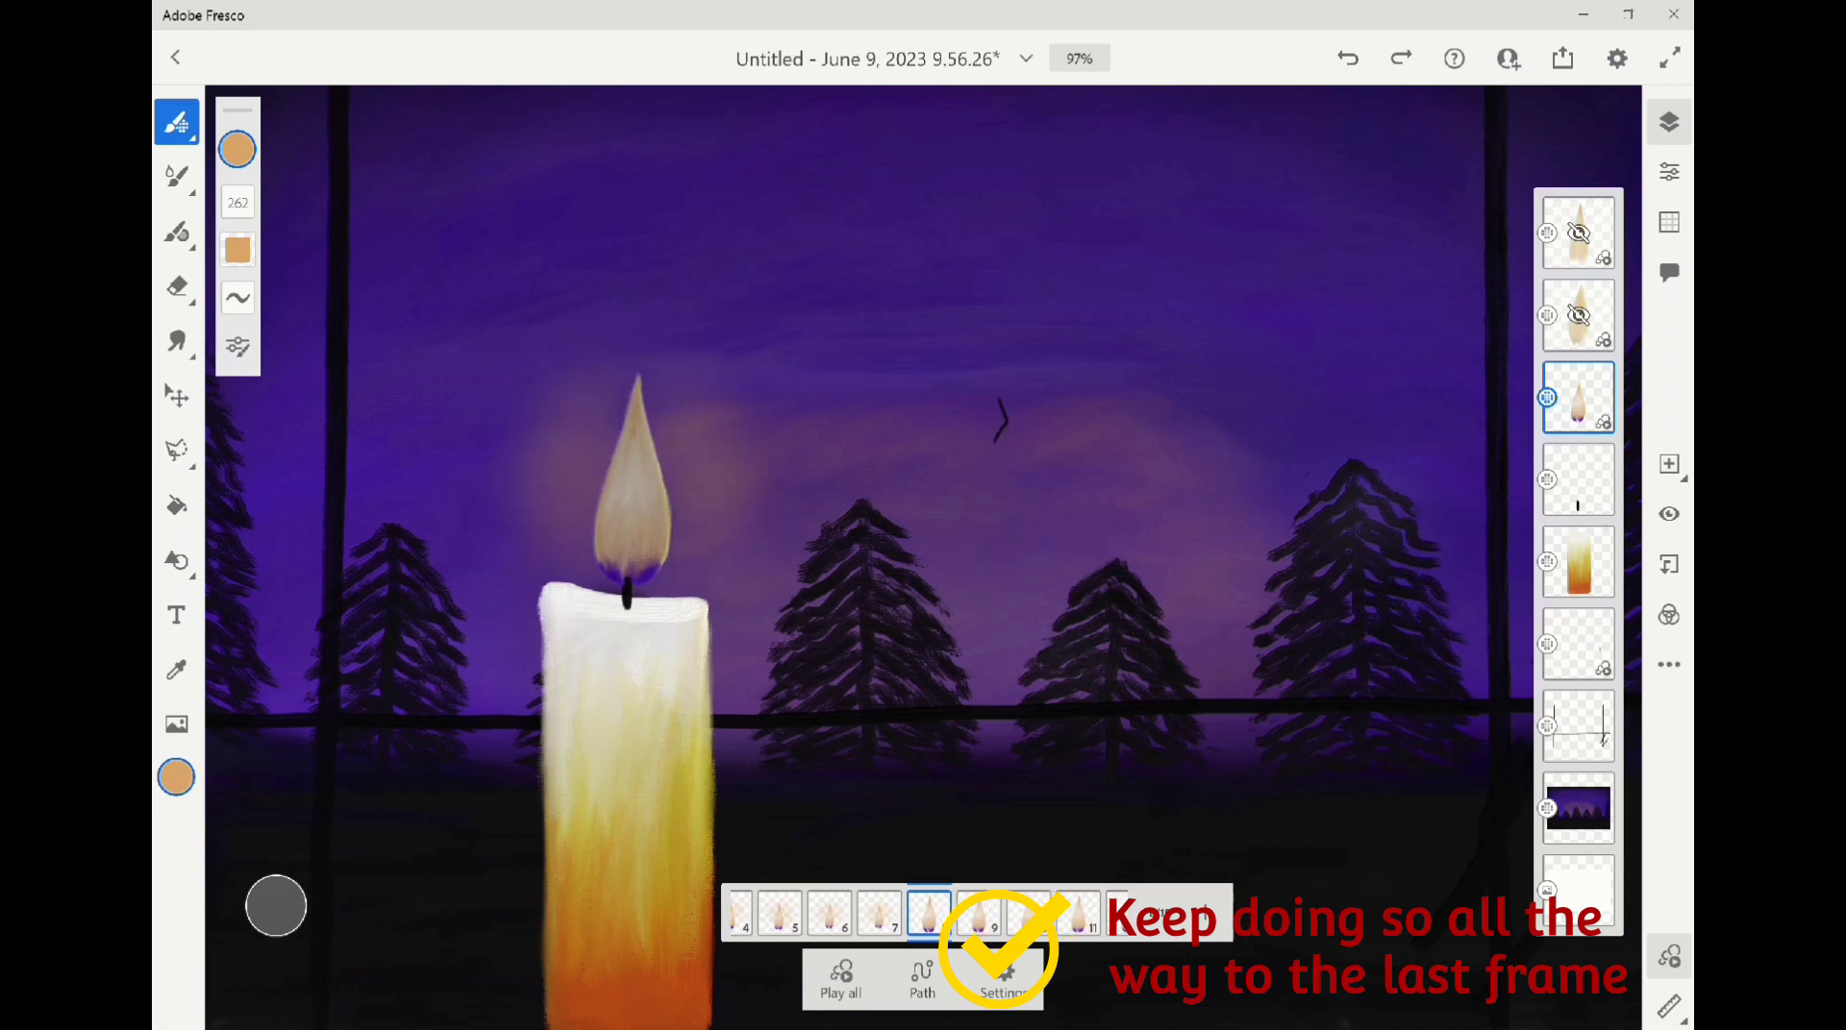
Paint the light orange glow on both sides of the flame in frames 9 and 10
key(Right)
drag(591, 419, 567, 500)
drag(677, 428, 697, 447)
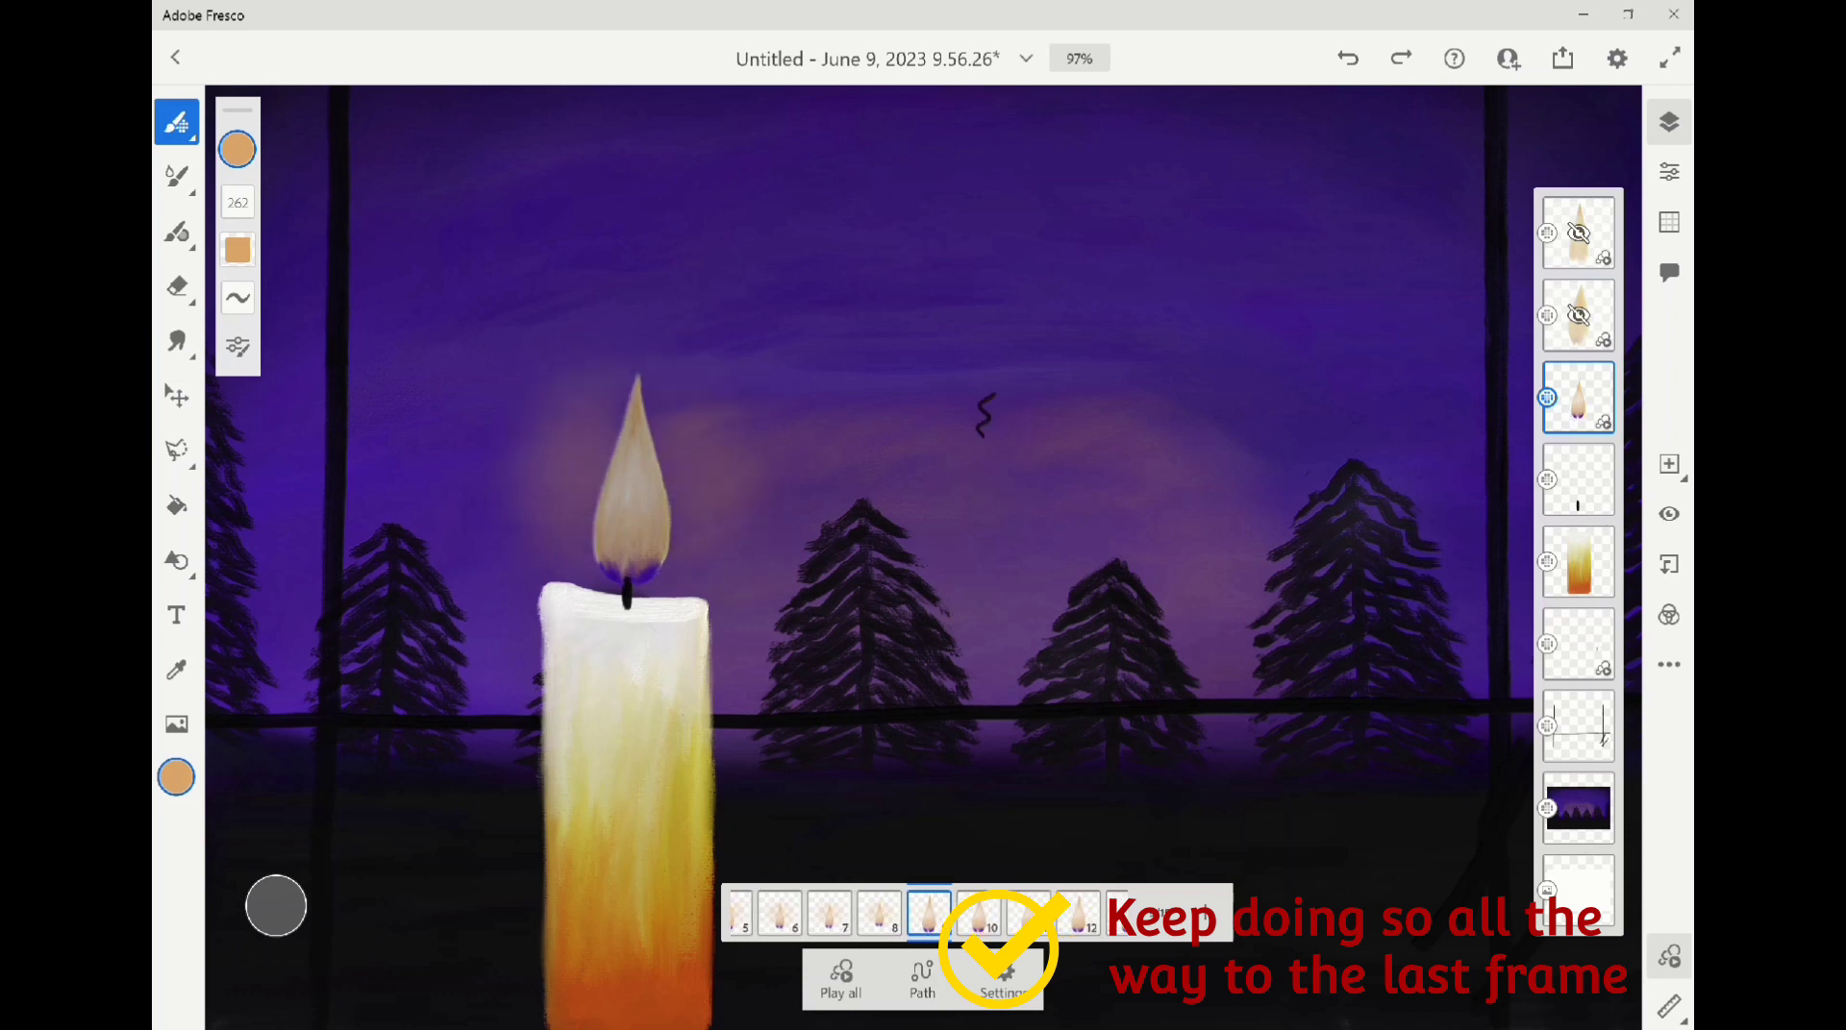
key(Right)
drag(587, 418, 562, 490)
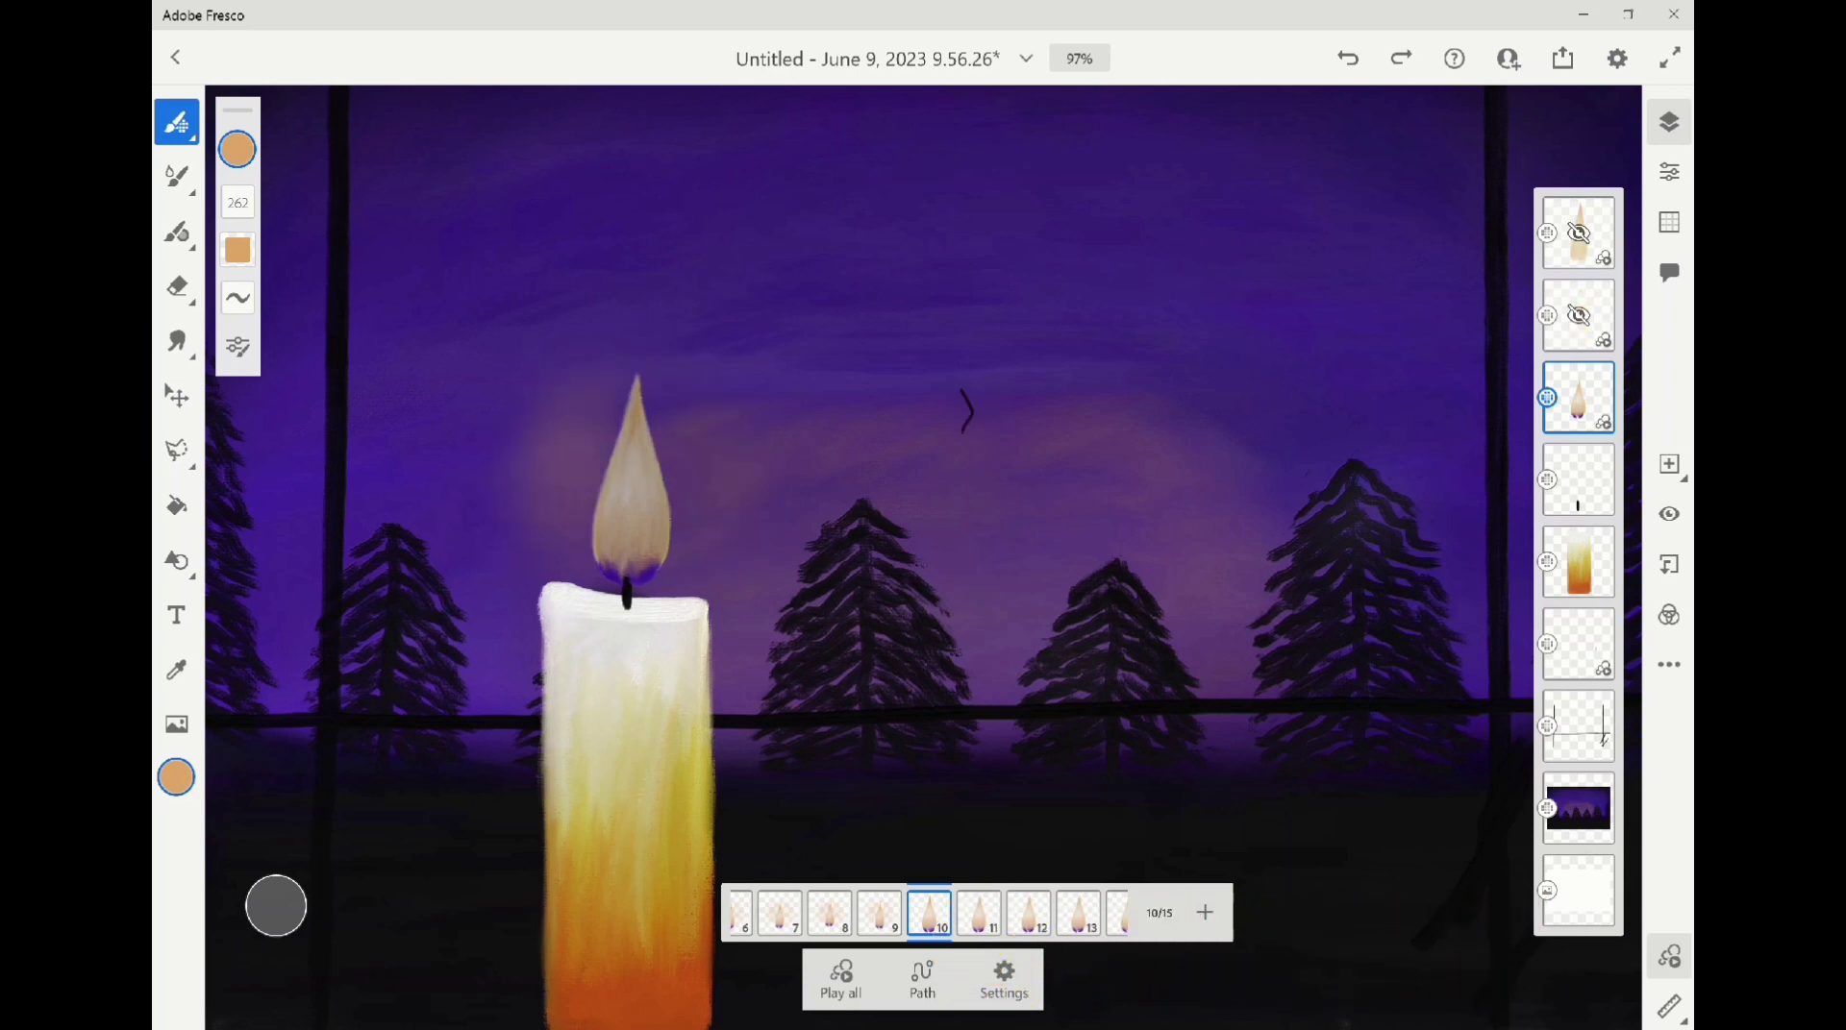
drag(675, 430, 700, 510)
Paint the light orange glow on both sides of the flame in frames 11 and 12
key(Right)
drag(606, 399, 539, 514)
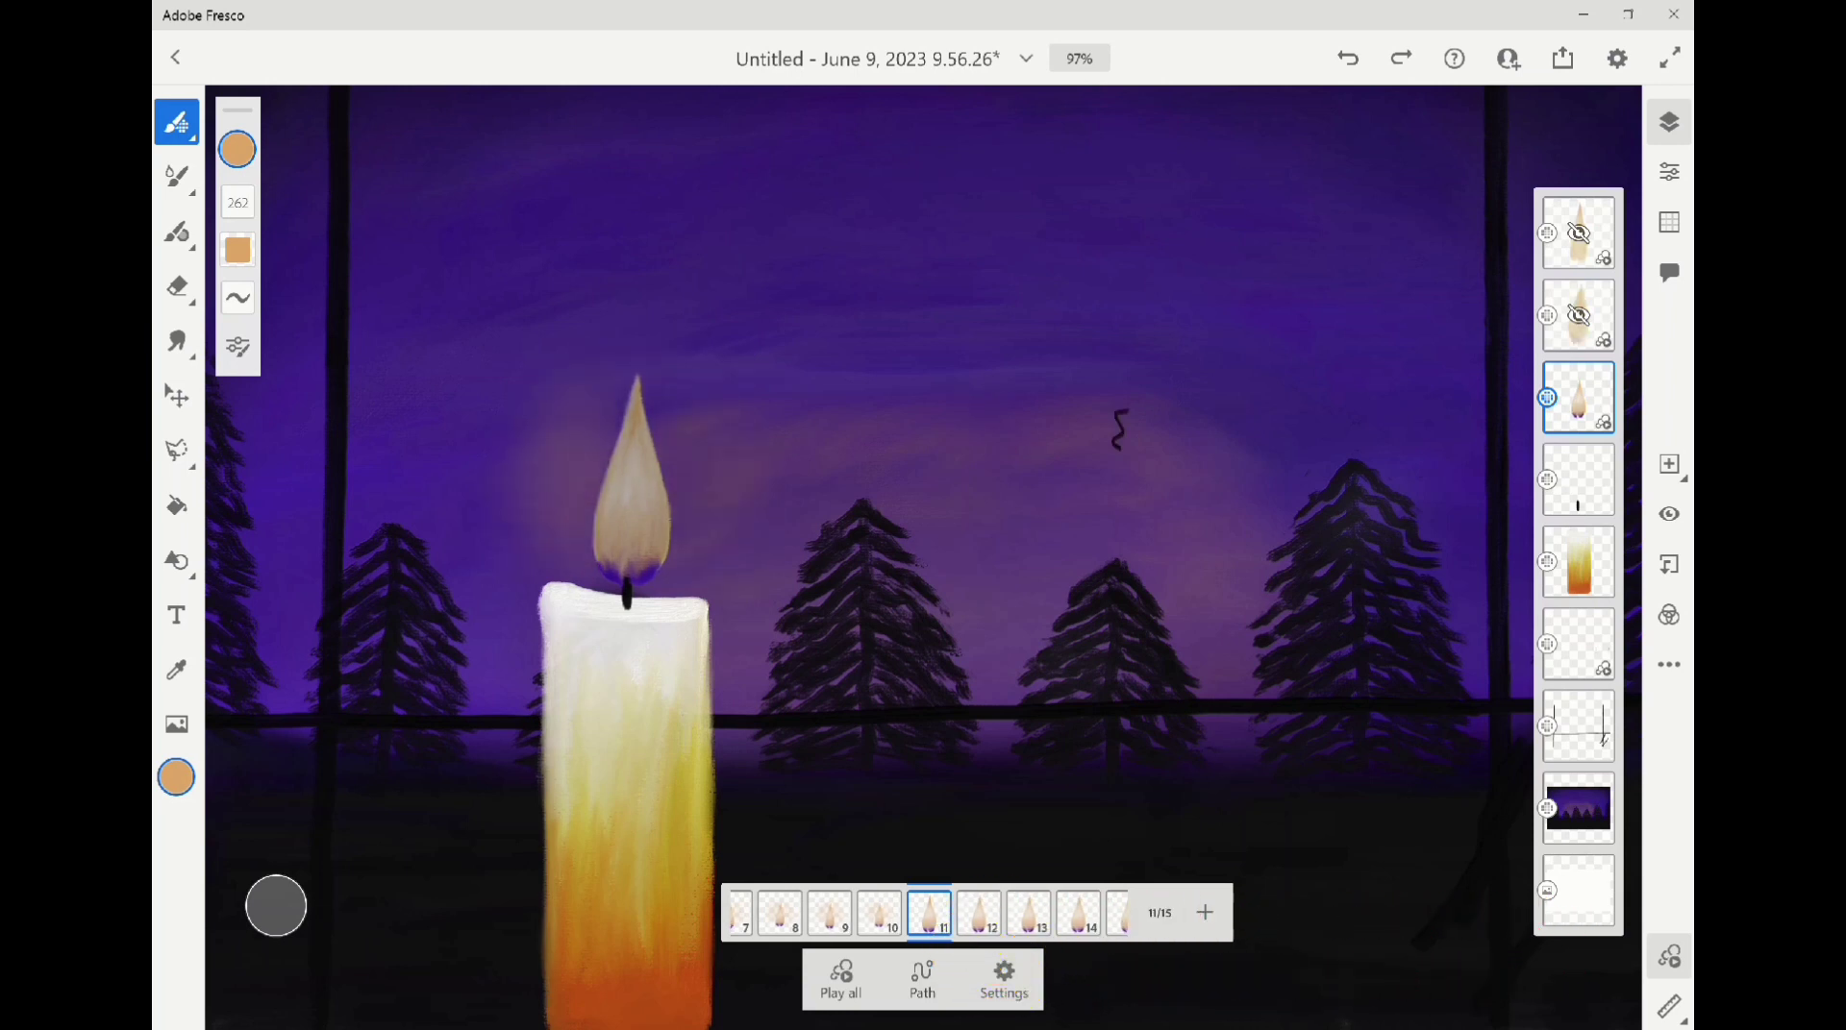
drag(675, 427, 700, 514)
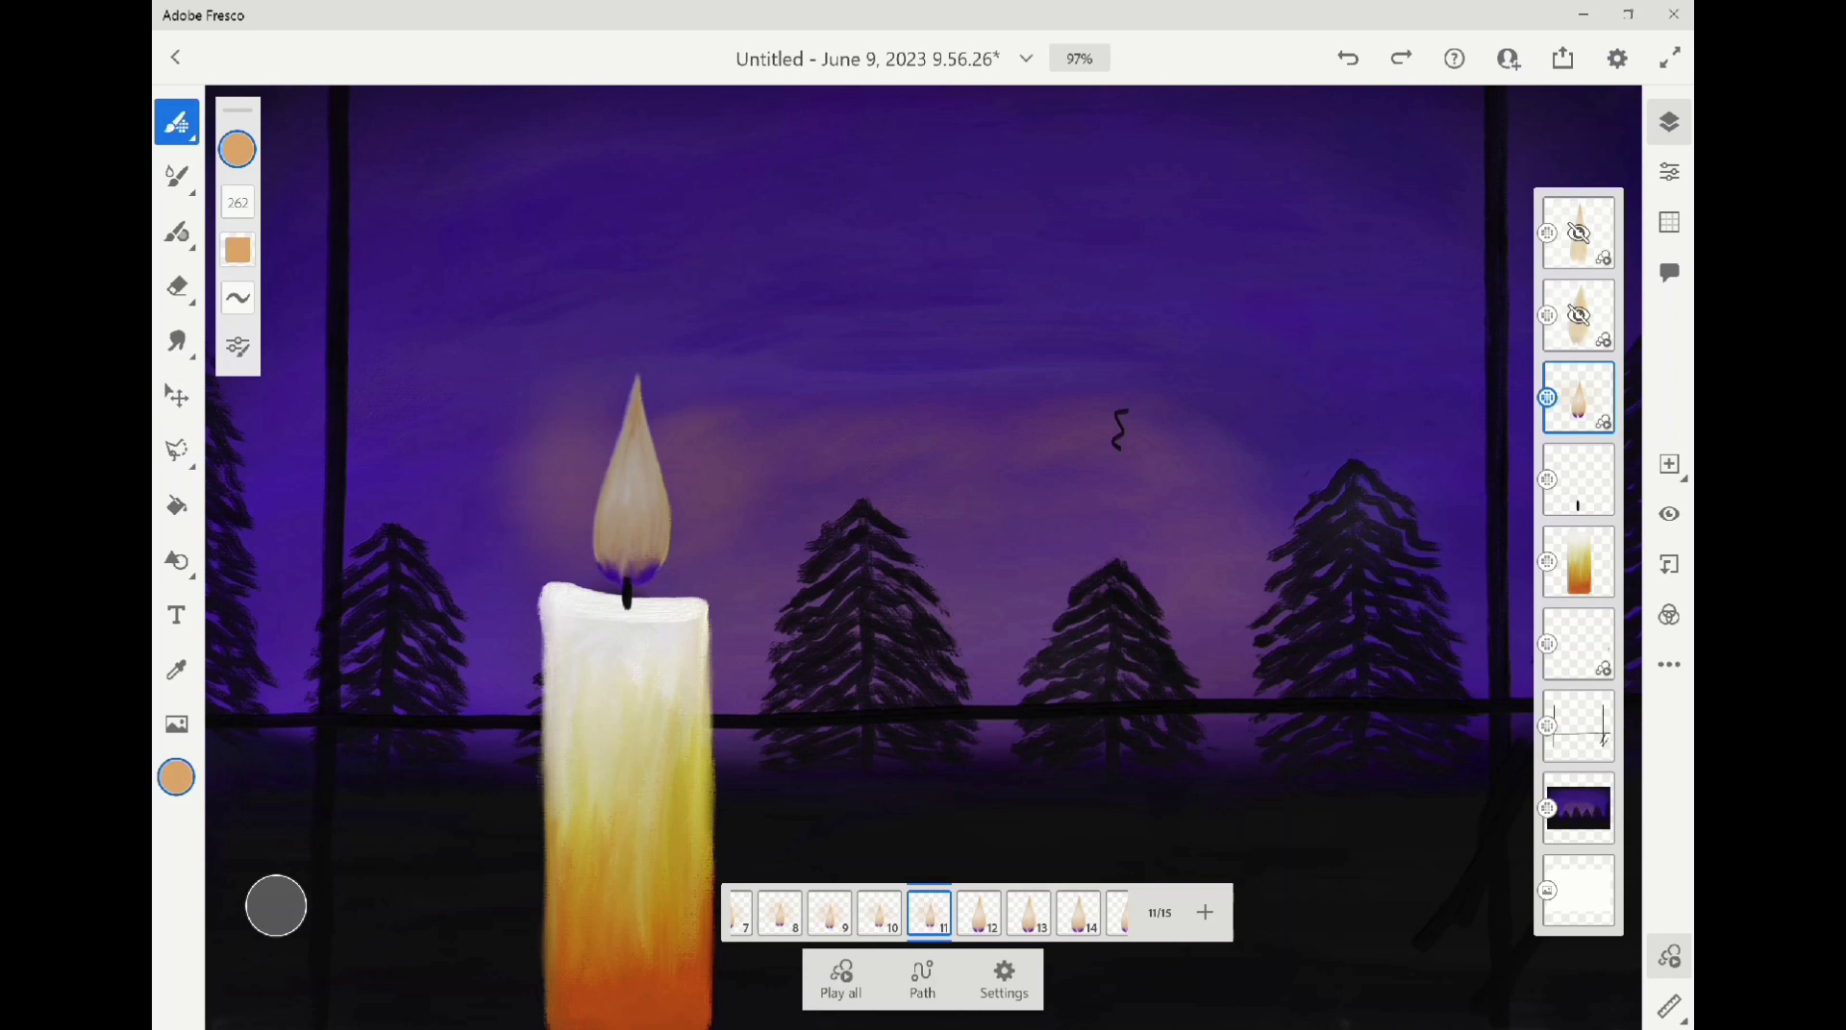
key(Right)
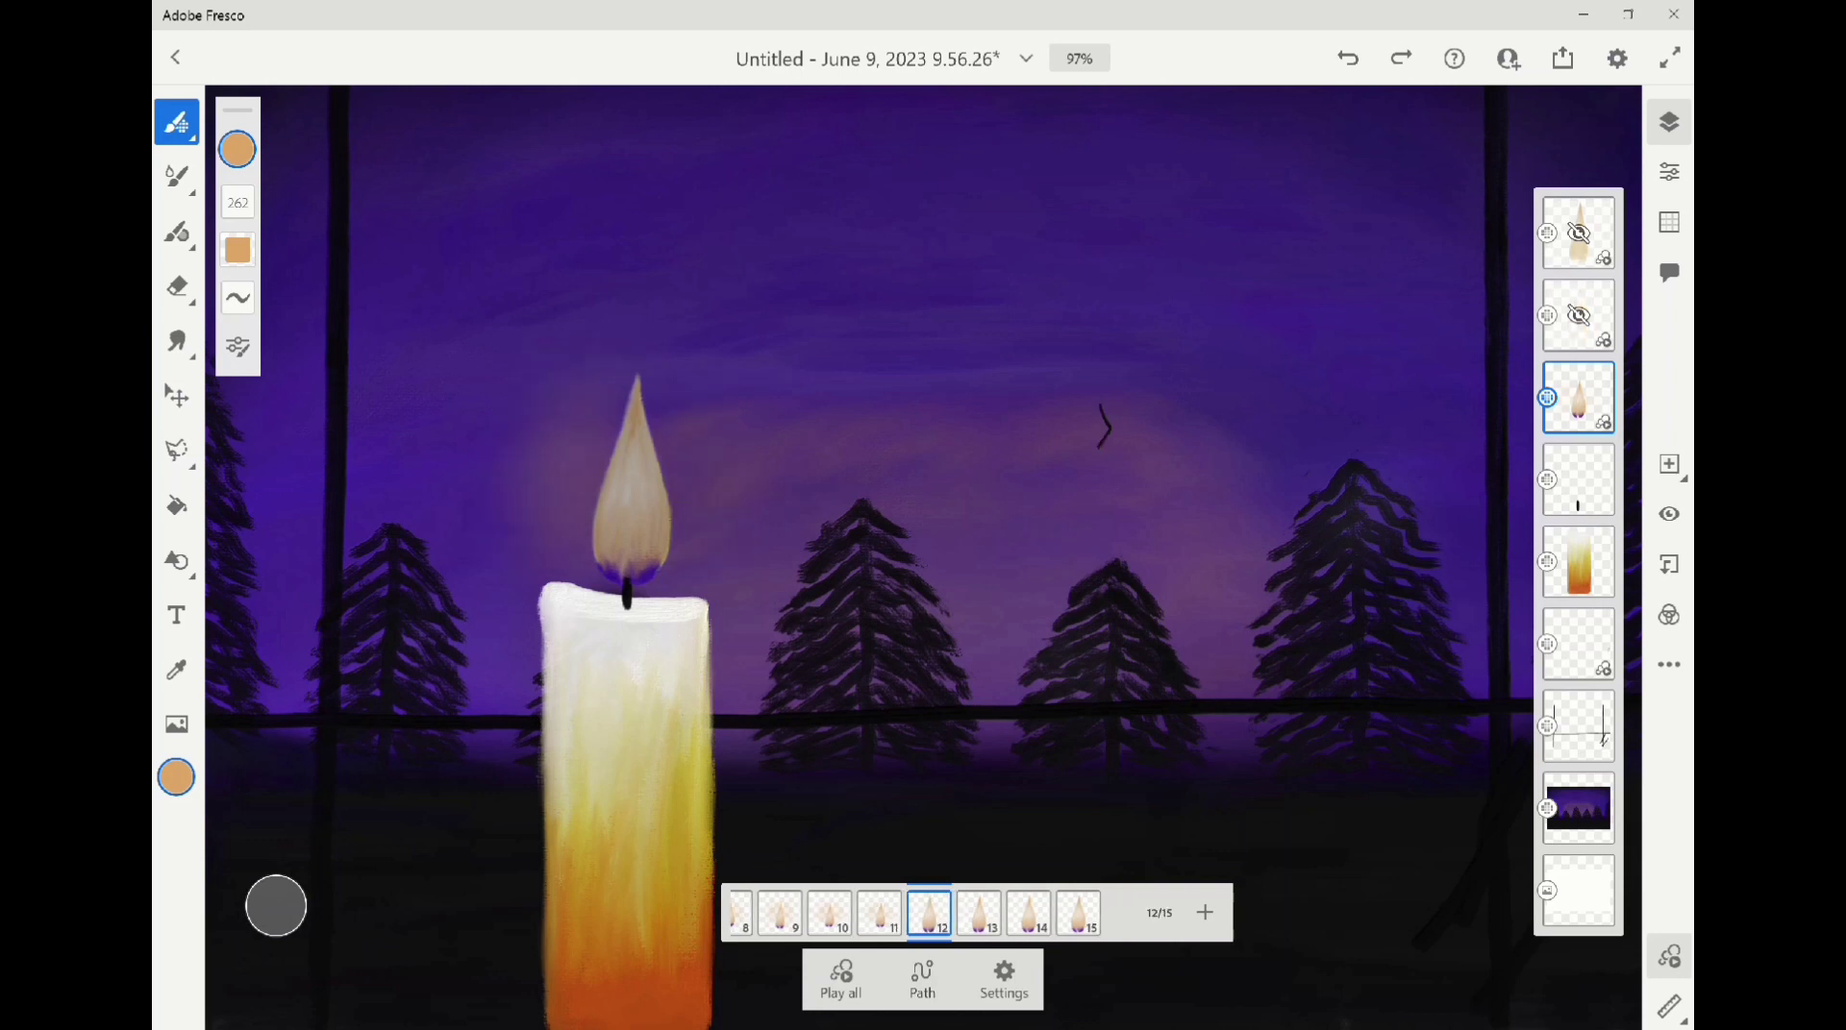
Paint the light orange glow beside the flame in the remaining frames 13, 14 and 15
key(Right)
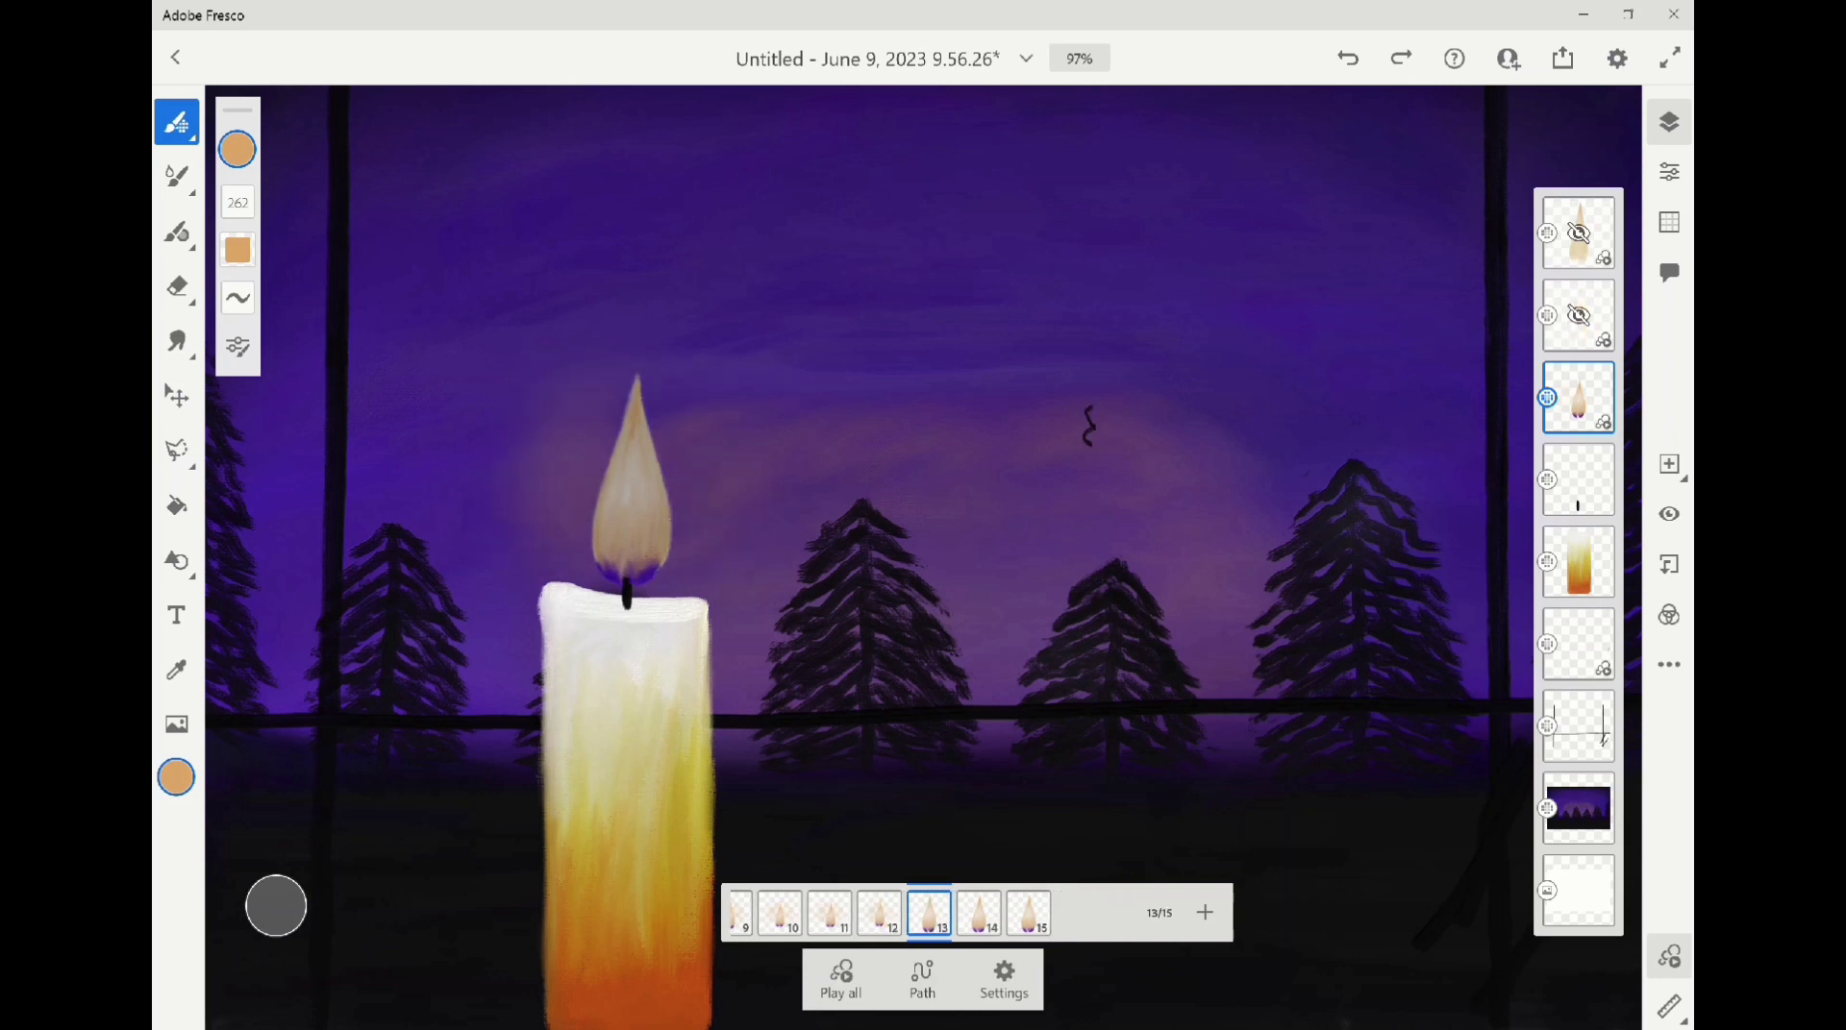
click(689, 478)
click(715, 461)
click(928, 913)
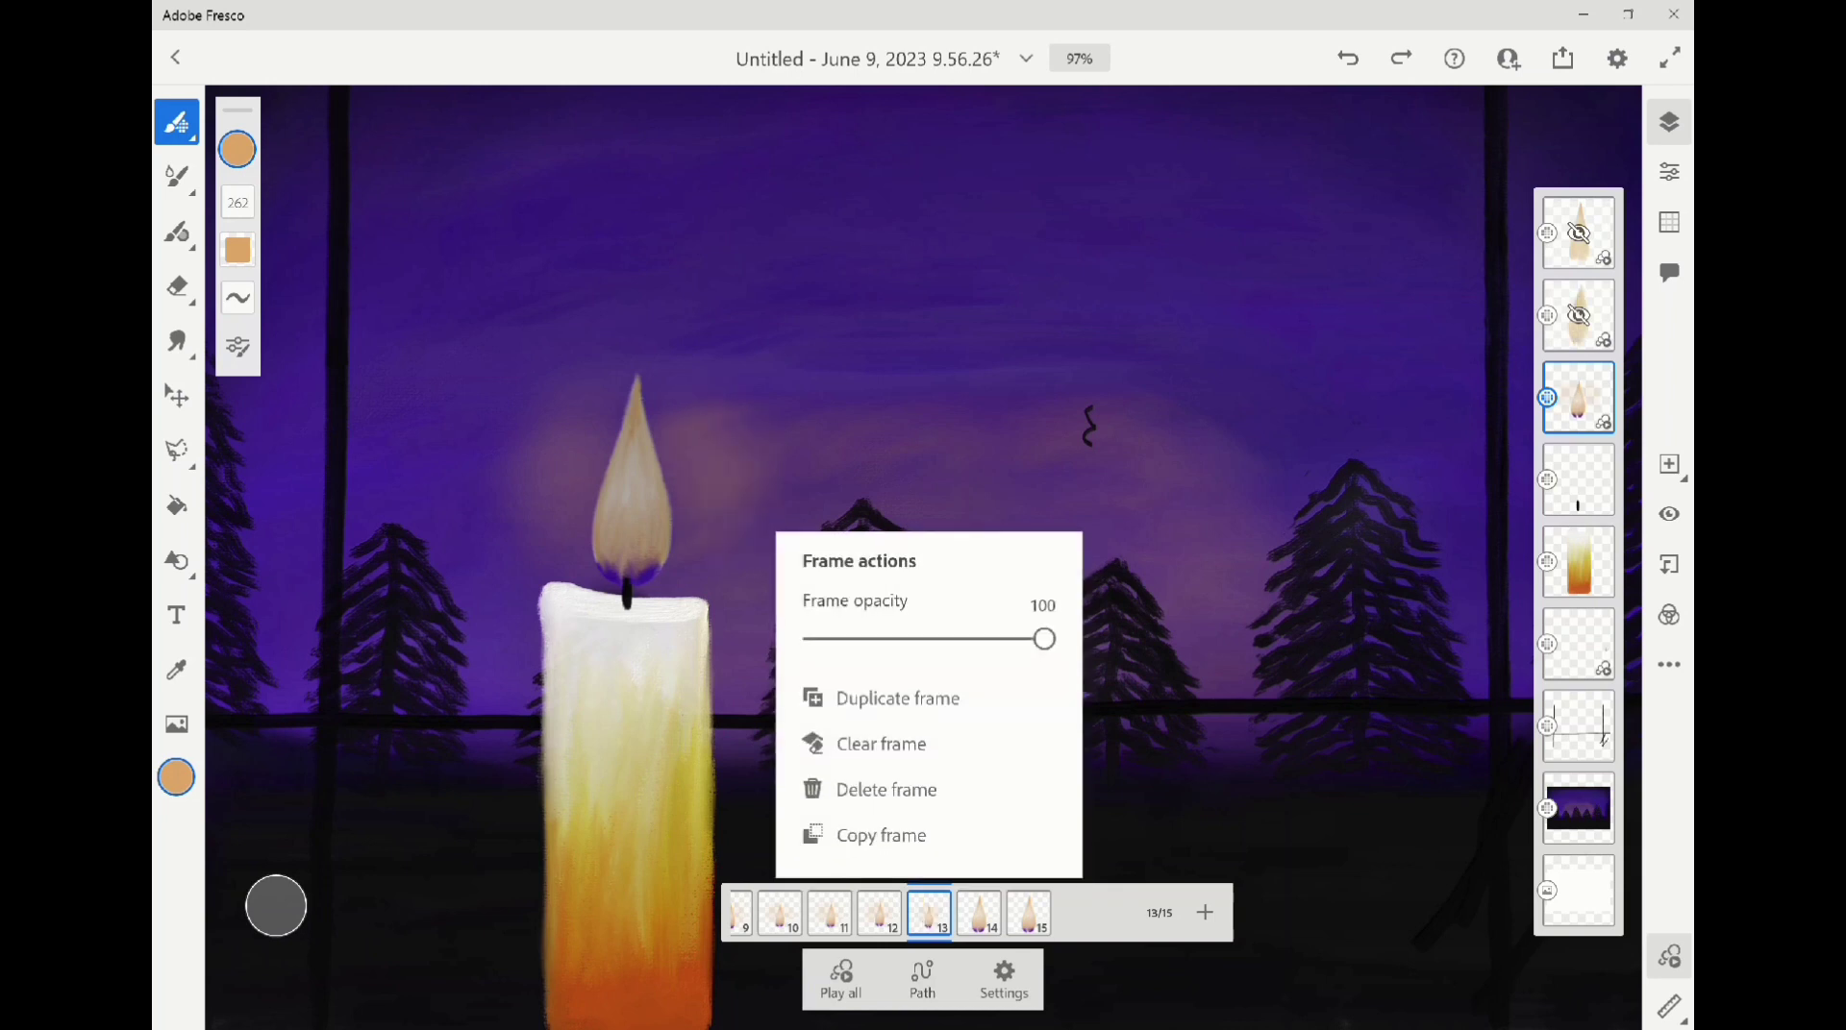
click(978, 913)
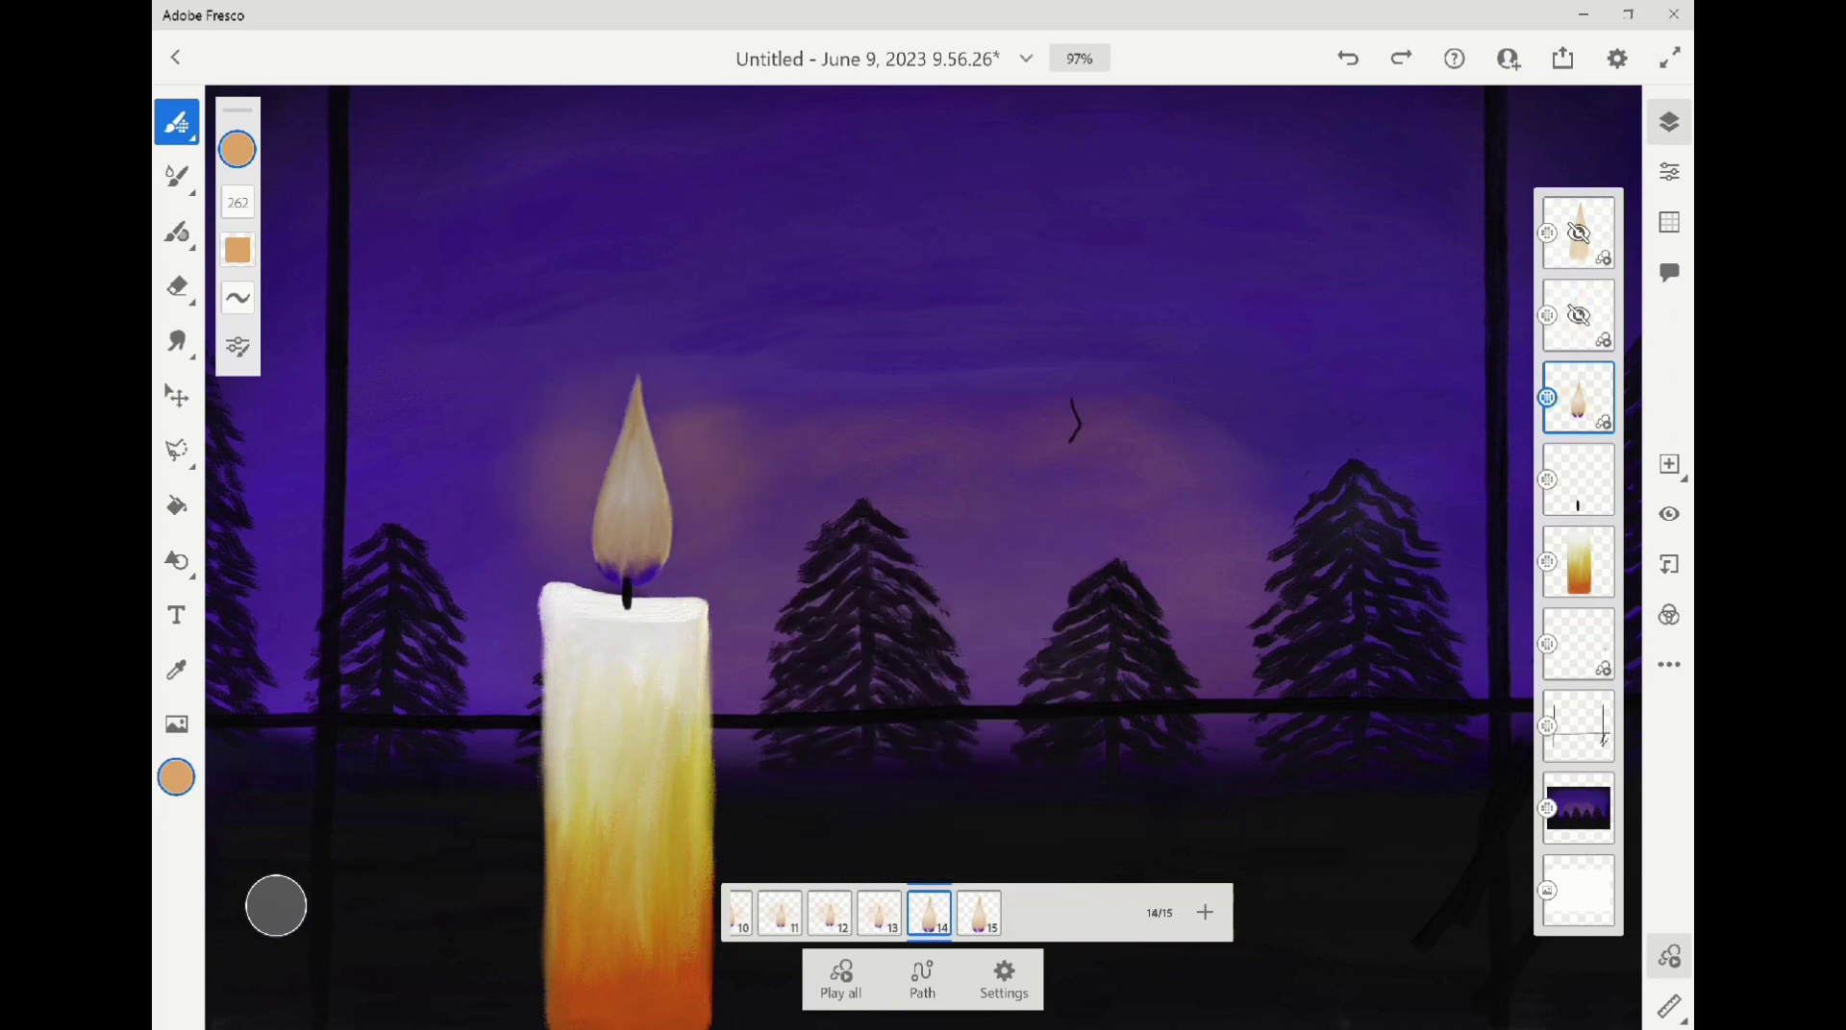
key(Right)
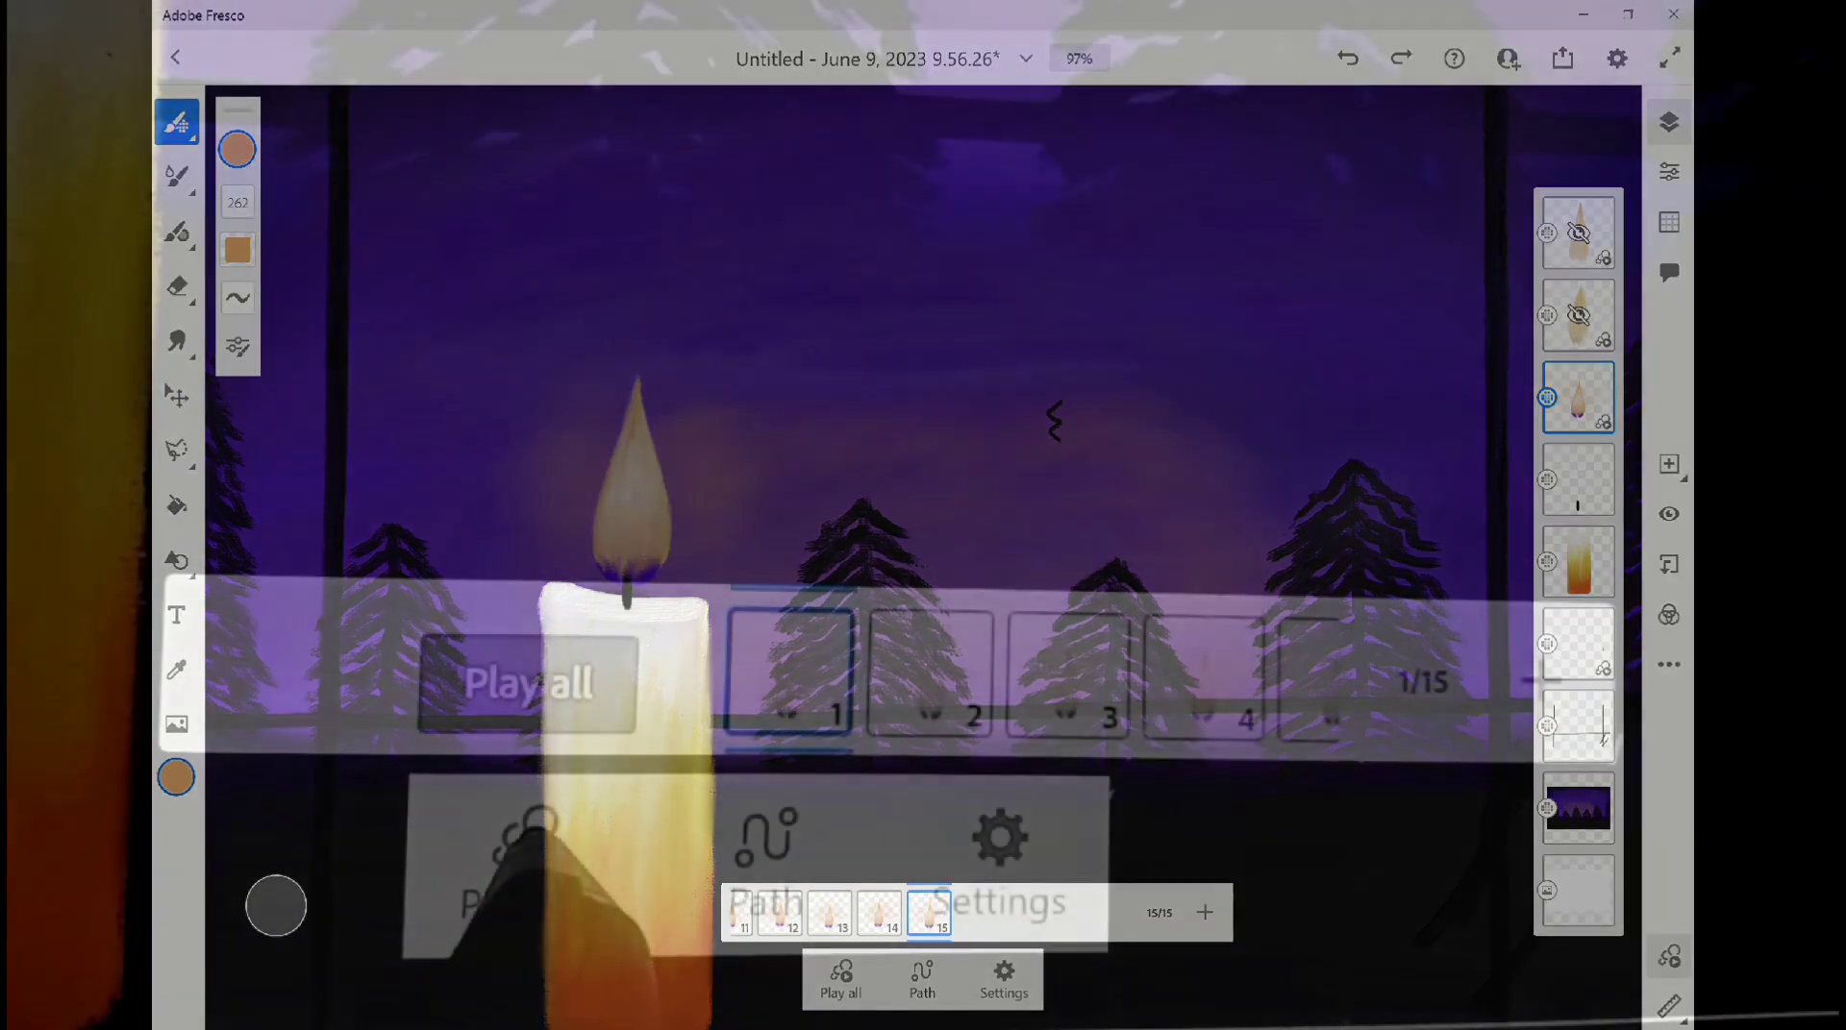
Play all animated layers to preview the glowing flame together with the birds
click(840, 980)
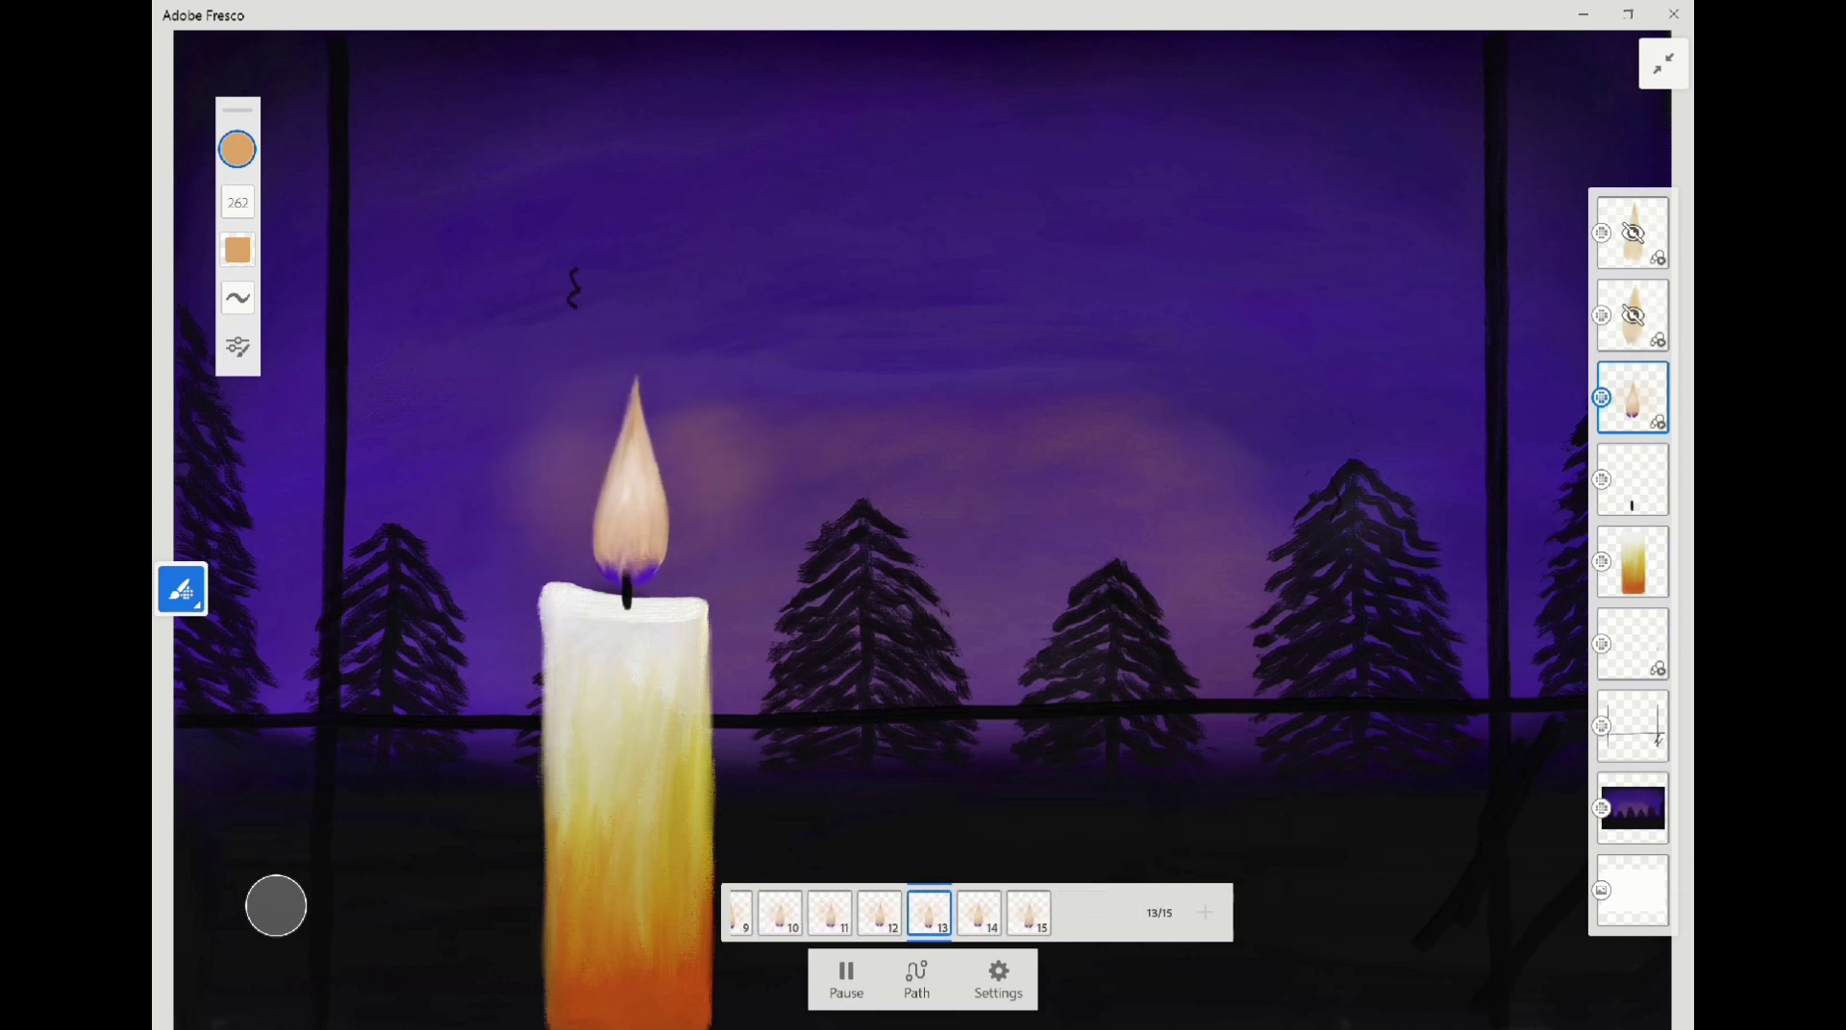
click(946, 925)
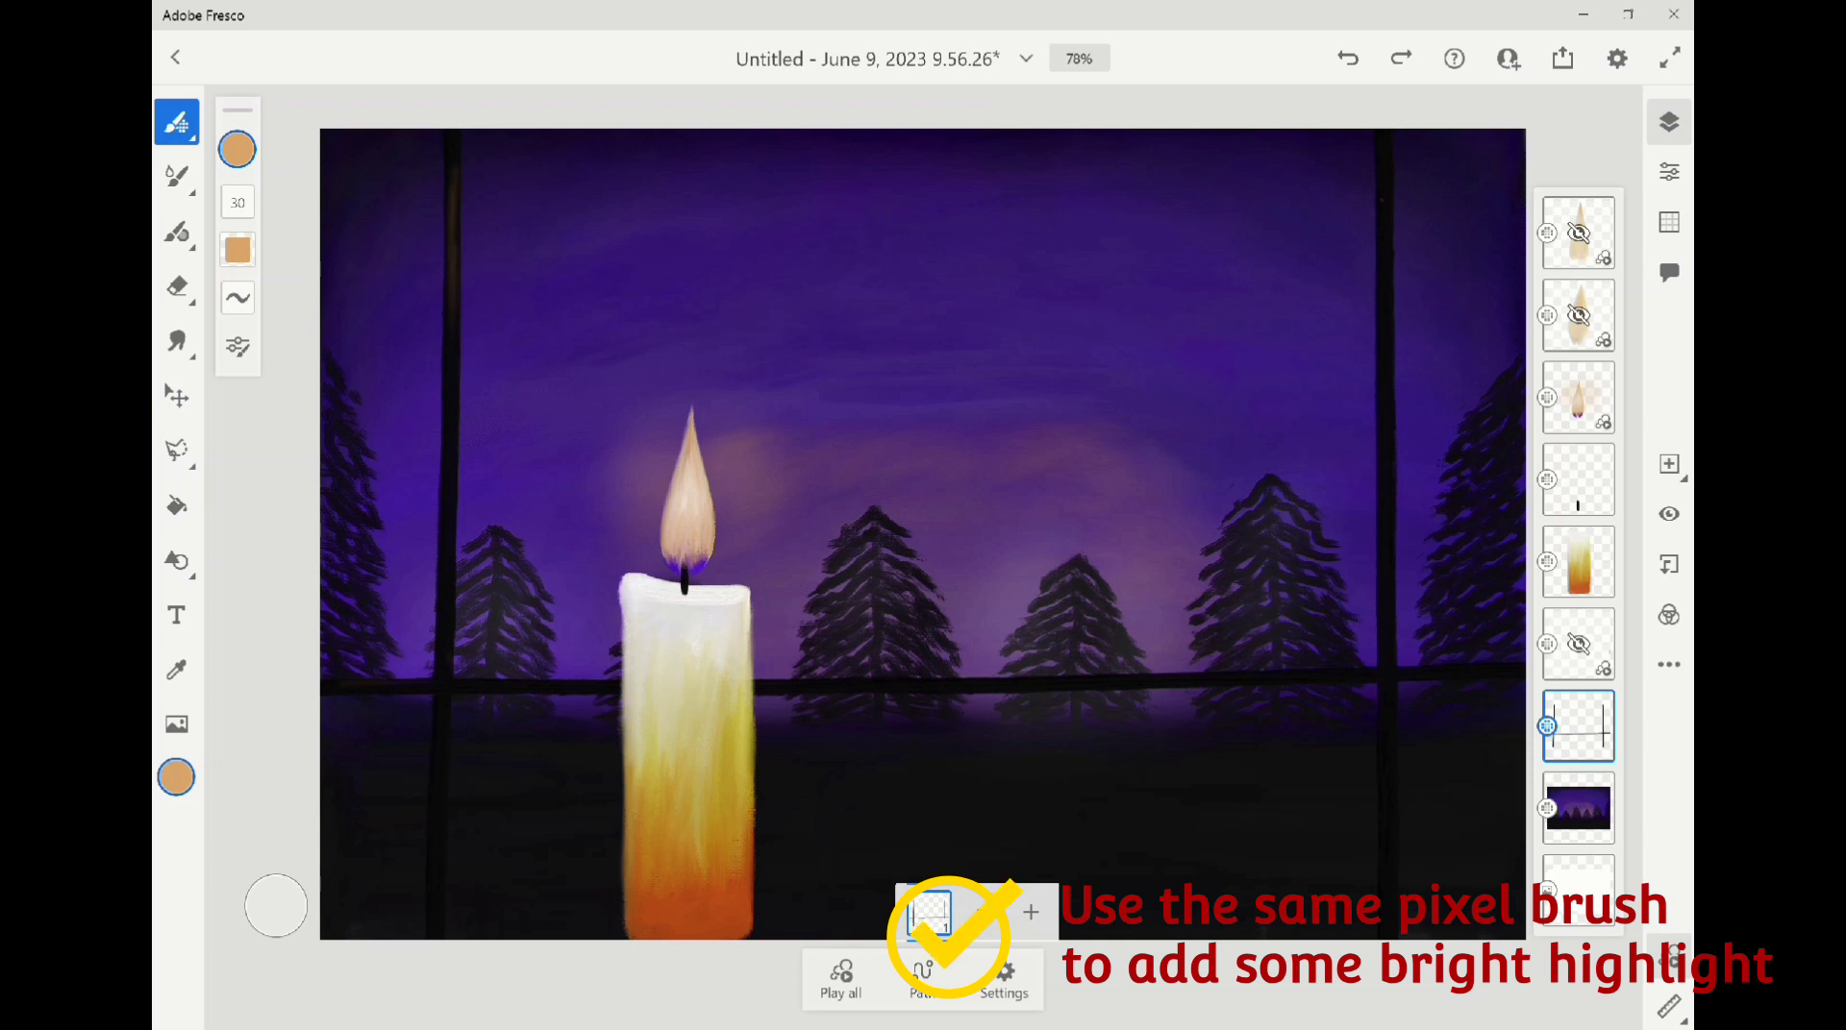
On the window frame layer, brush light orange highlights at size 30 along the left vertical bar, undoing unwanted strokes
drag(452, 322, 447, 539)
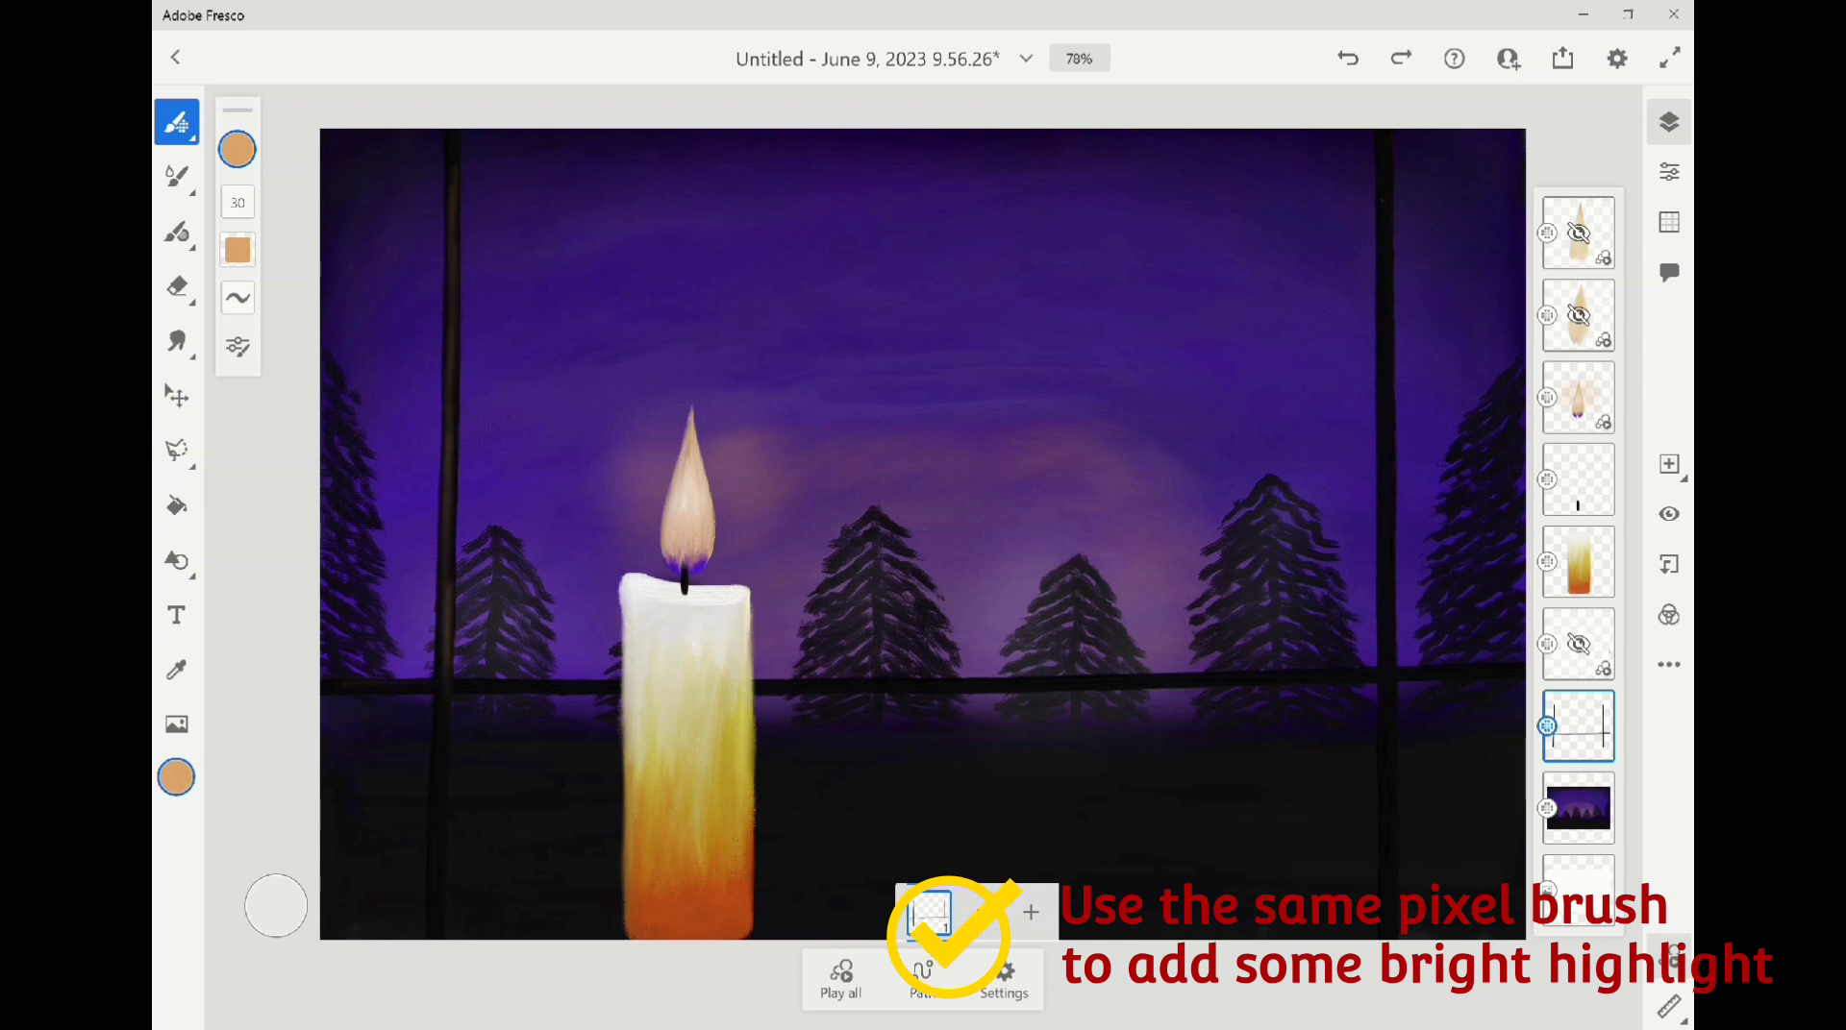
drag(442, 672, 440, 752)
key(ctrl+z)
key(ctrl+z)
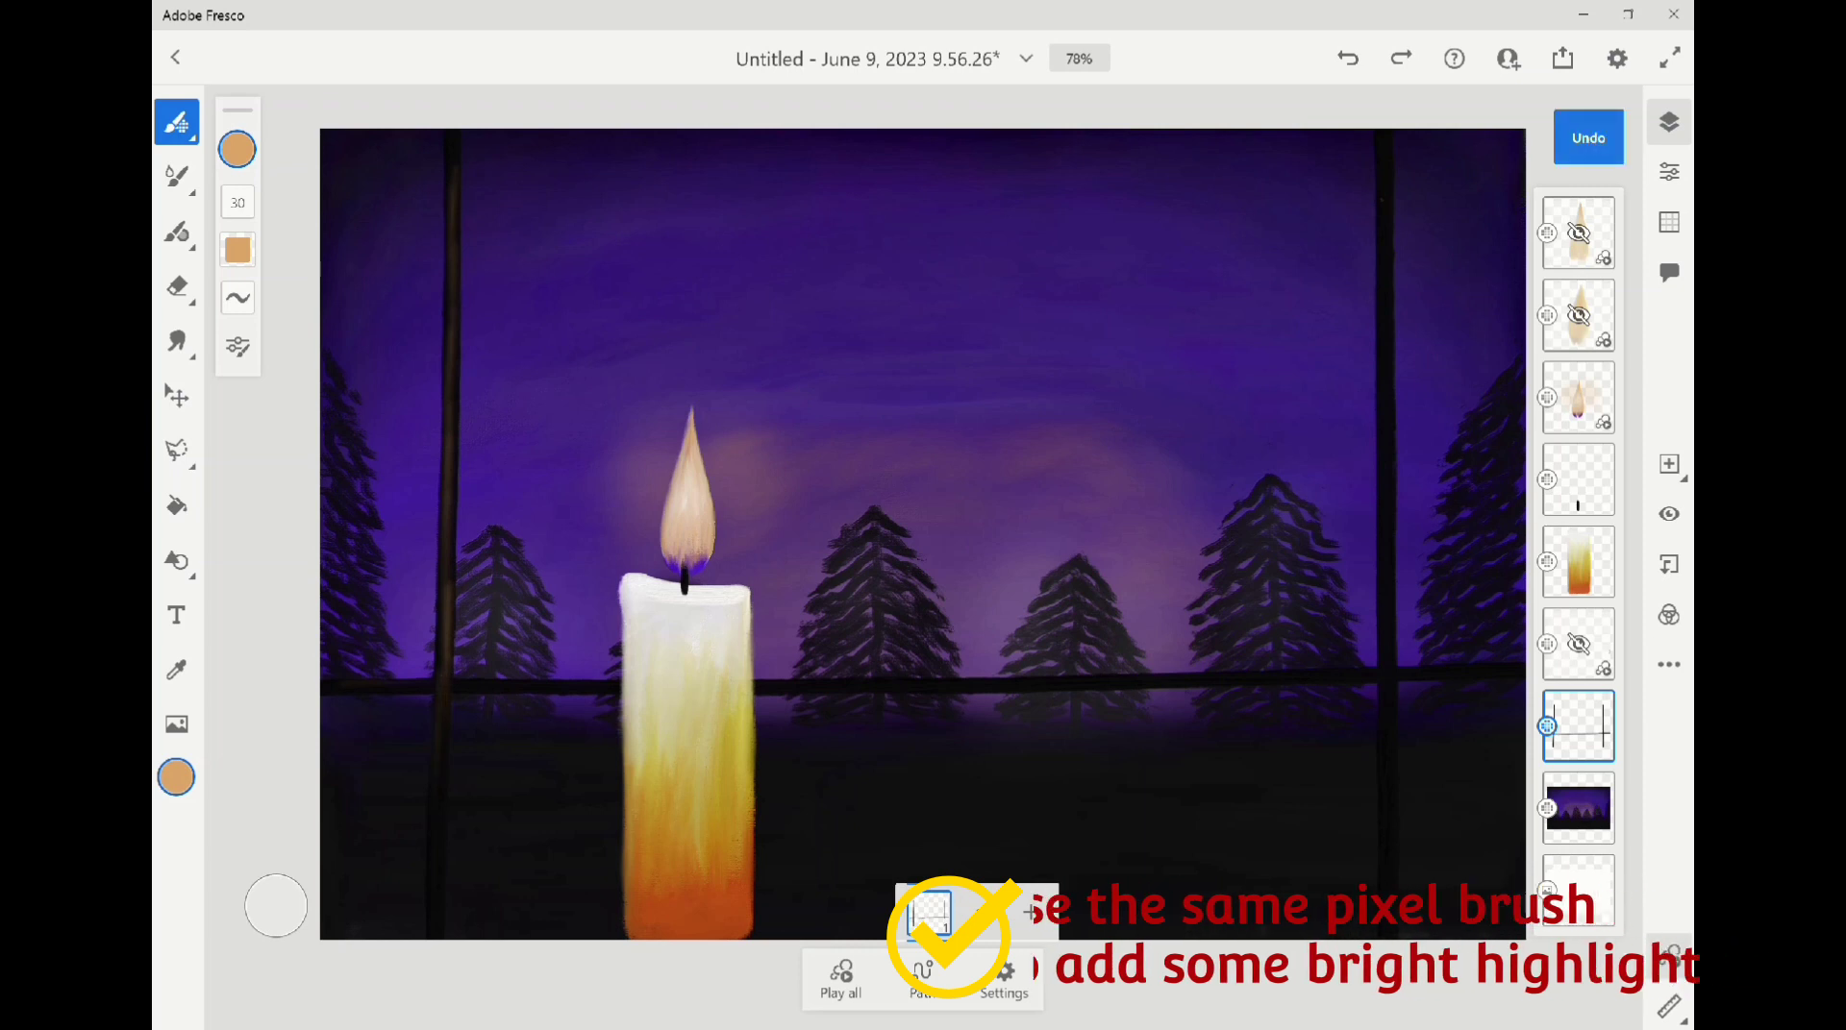
key(ctrl+z)
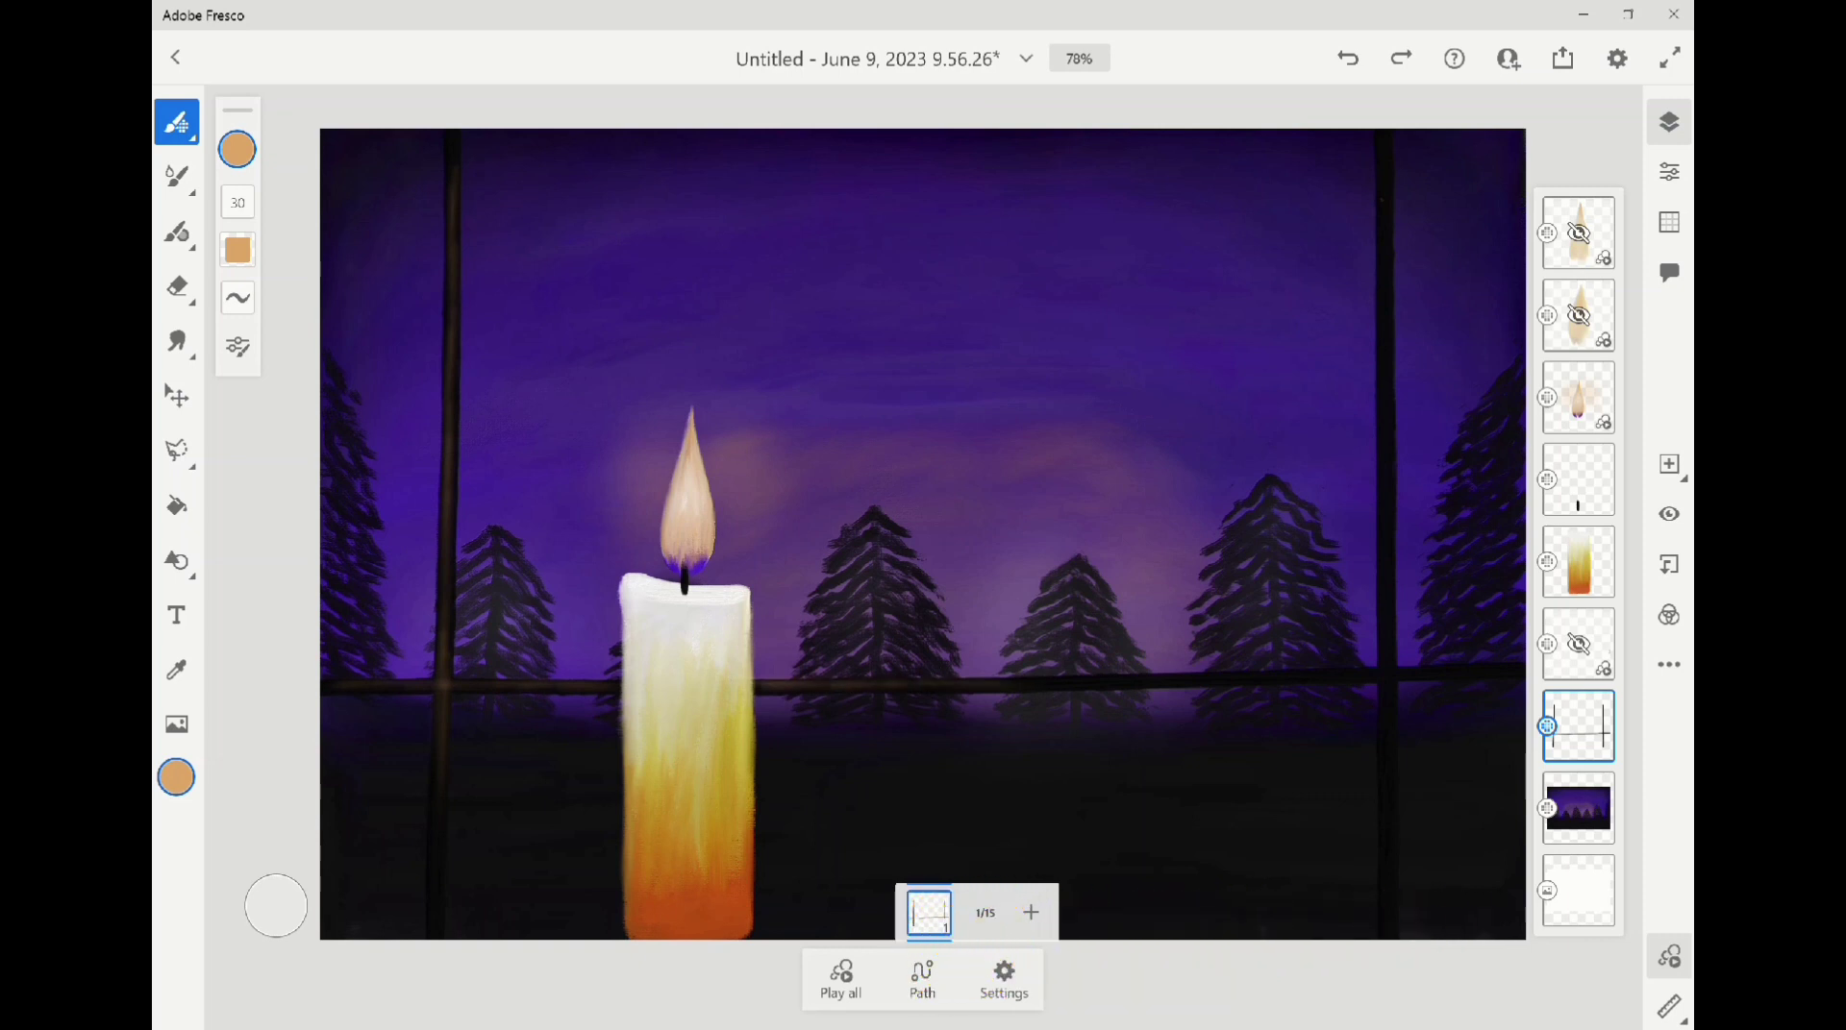
Brush light orange highlights along the horizontal window bar to the right of the candle, undoing unwanted strokes
drag(980, 682, 1289, 682)
key(ctrl+z)
key(ctrl+z)
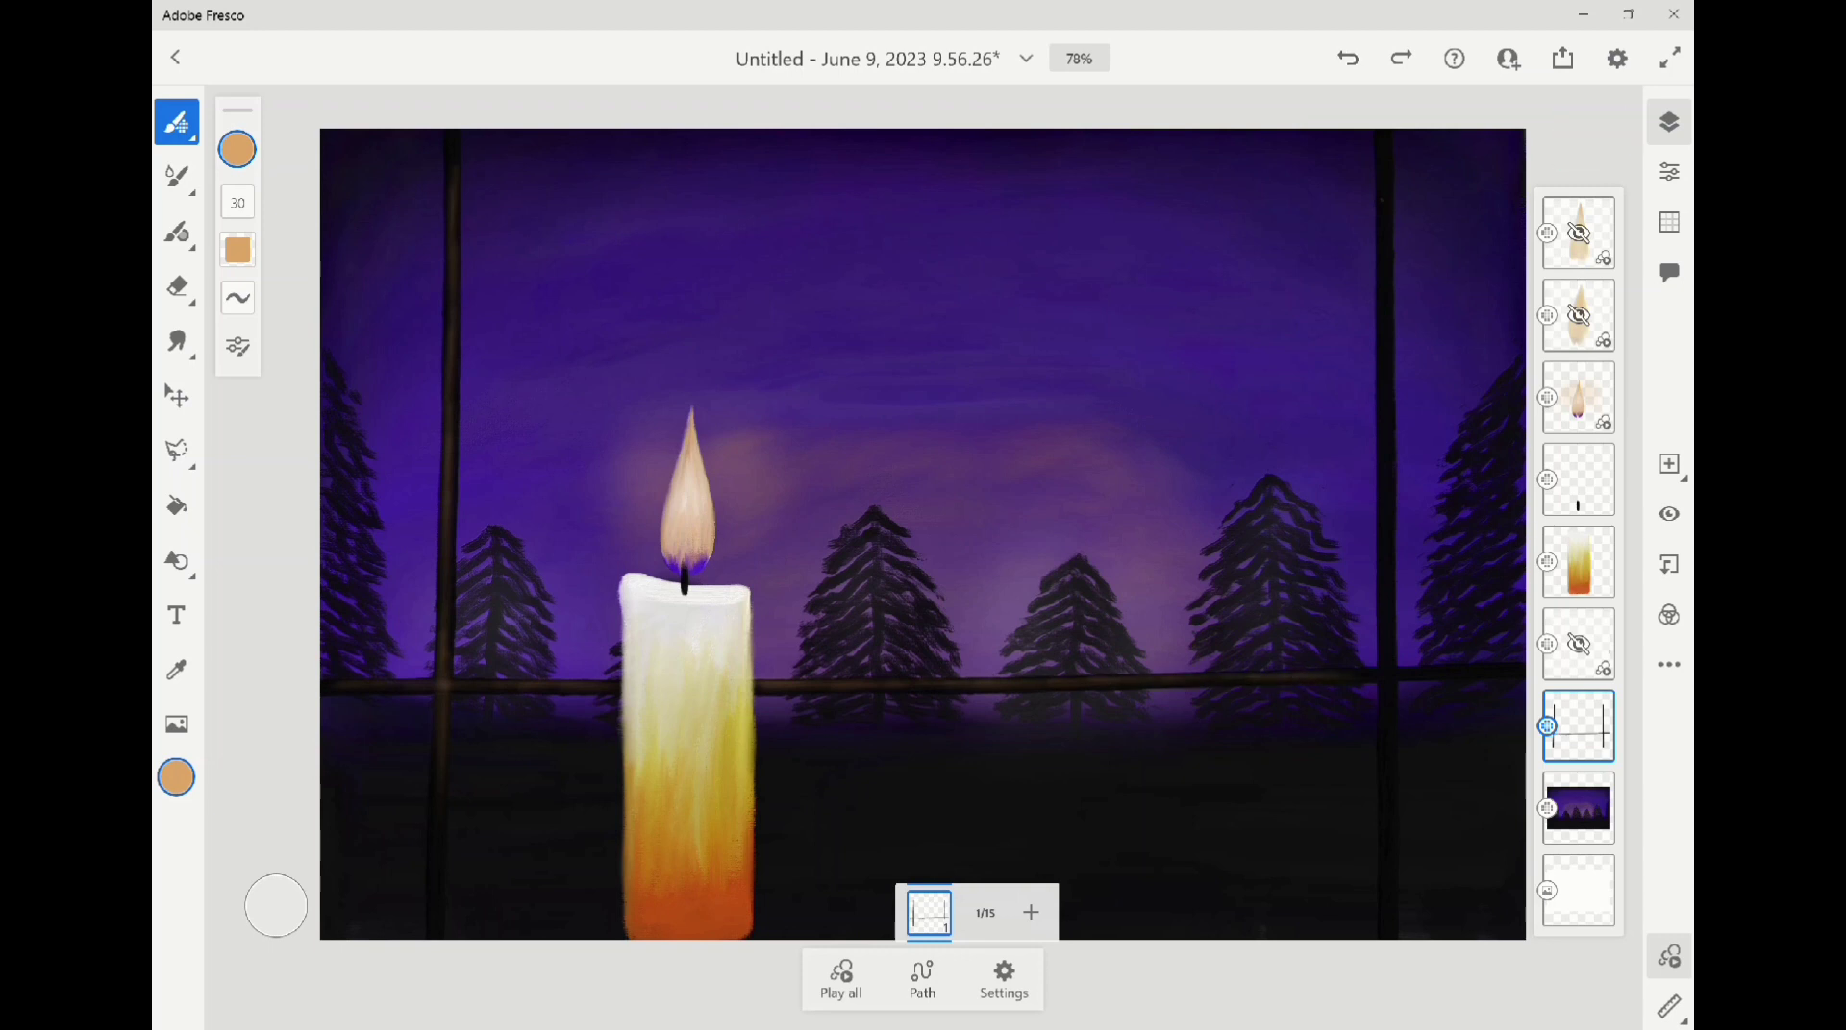
Brush light orange highlights where the horizontal bar crosses the right window bar and along that bar, undoing unwanted strokes
drag(1357, 672, 1442, 670)
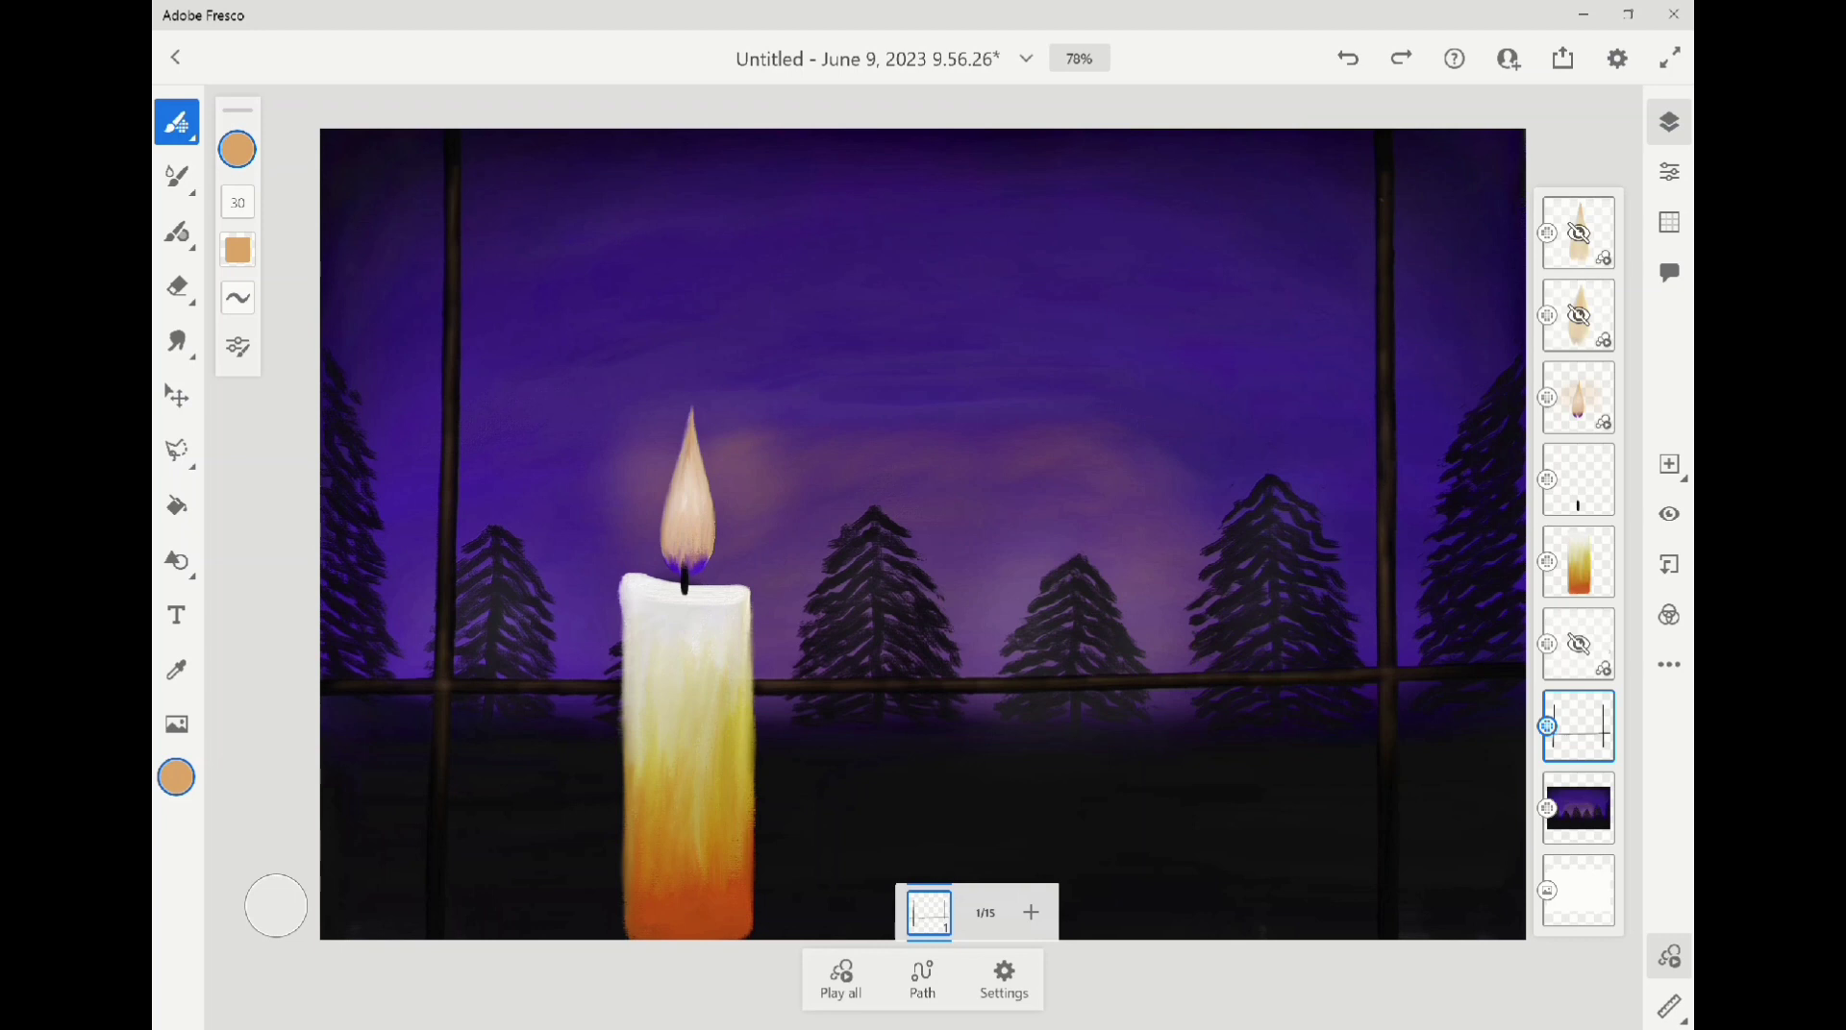
key(ctrl+z)
key(ctrl+z)
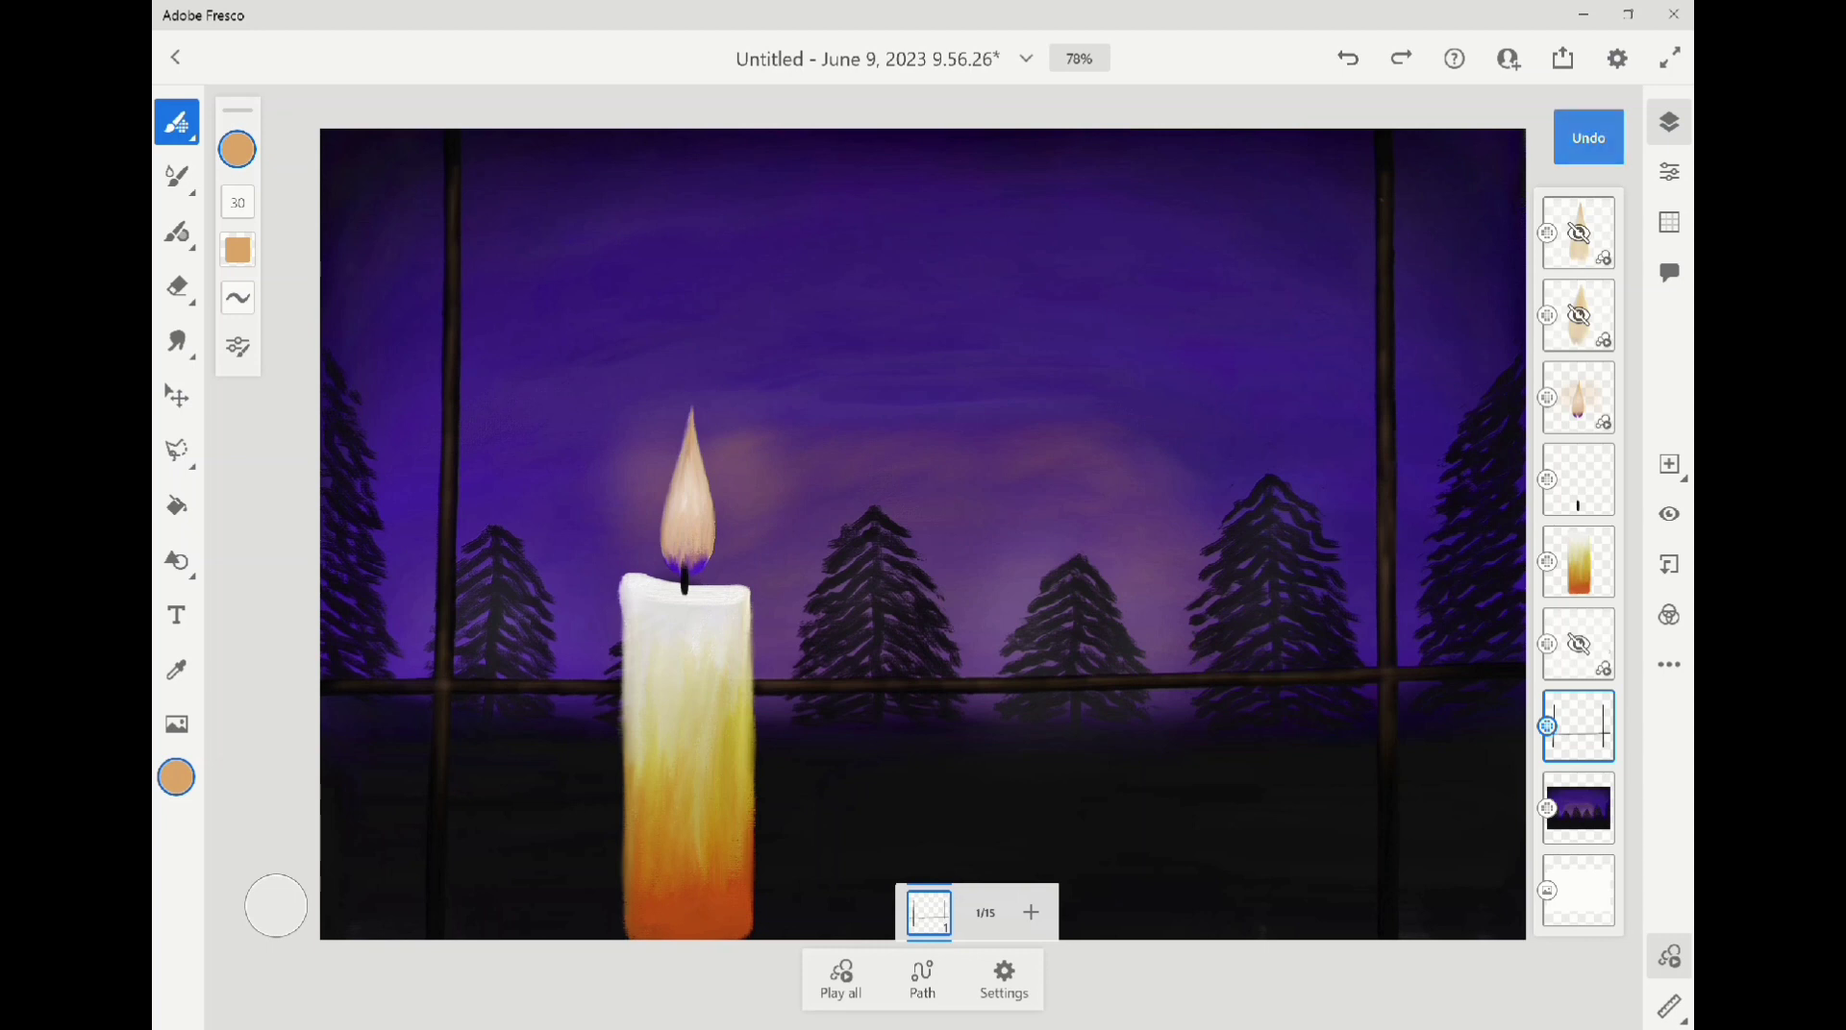
key(ctrl+z)
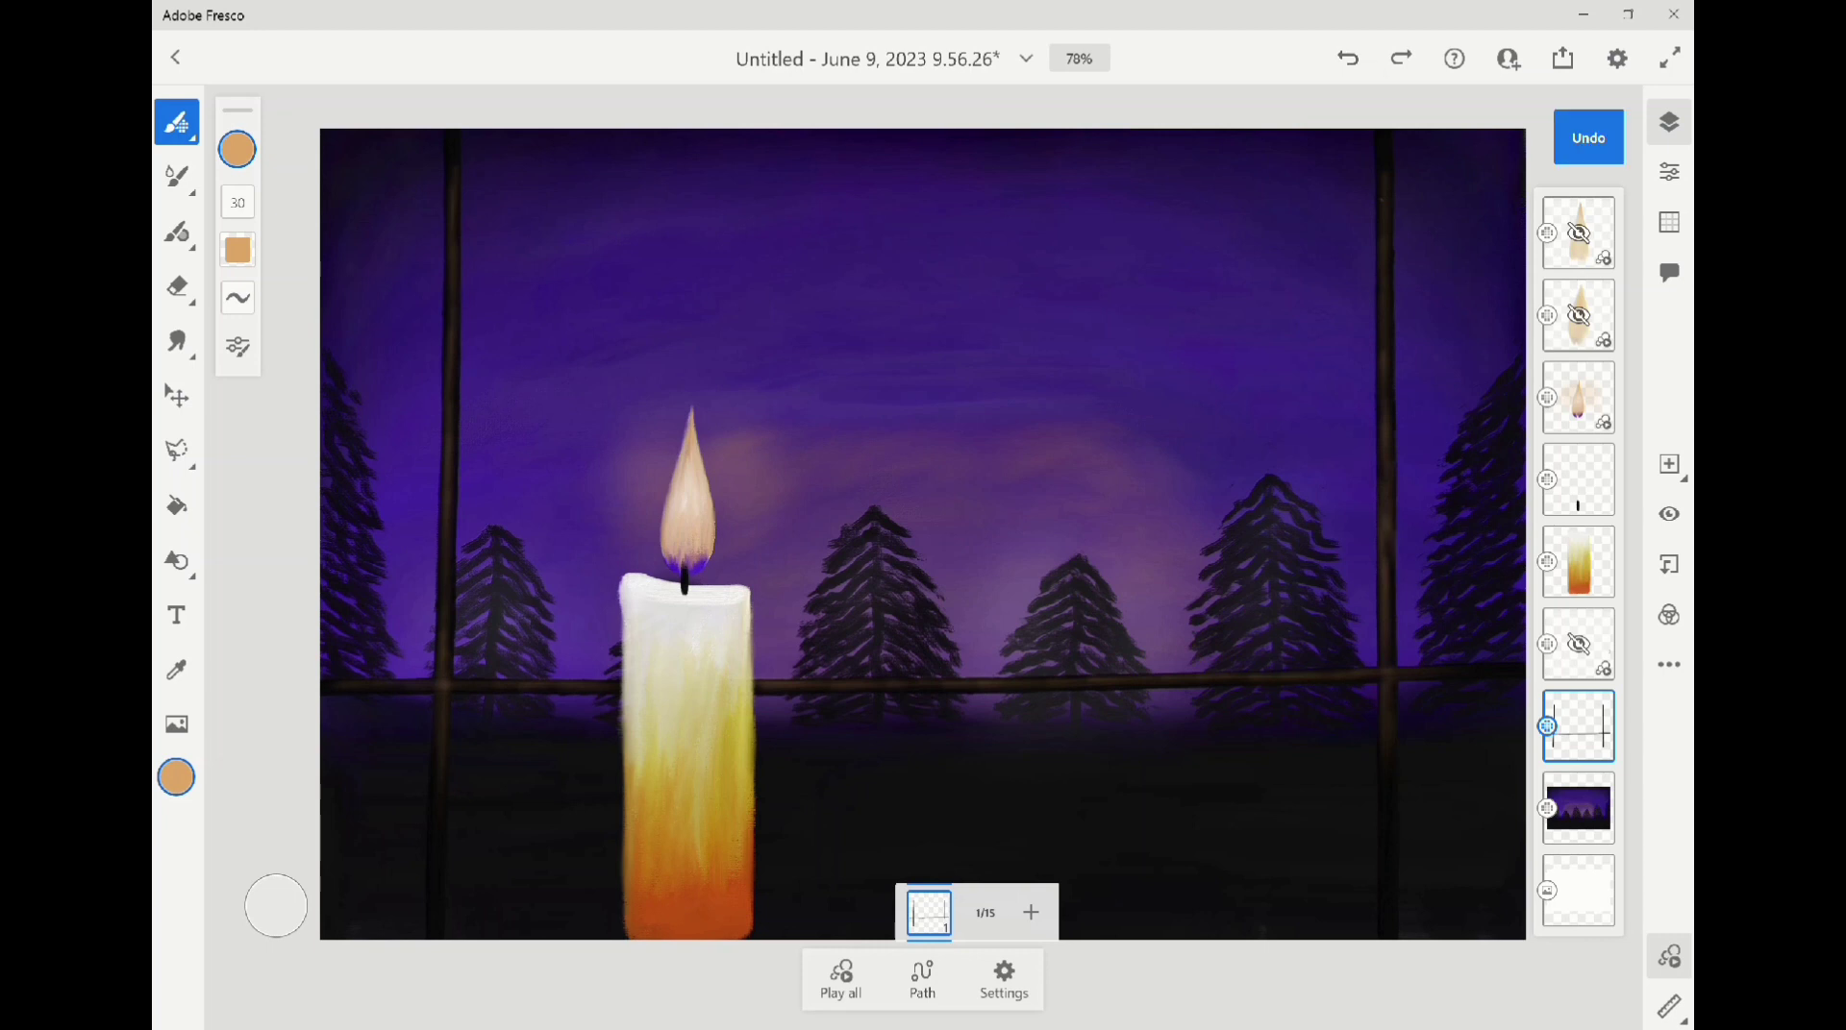
key(ctrl+z)
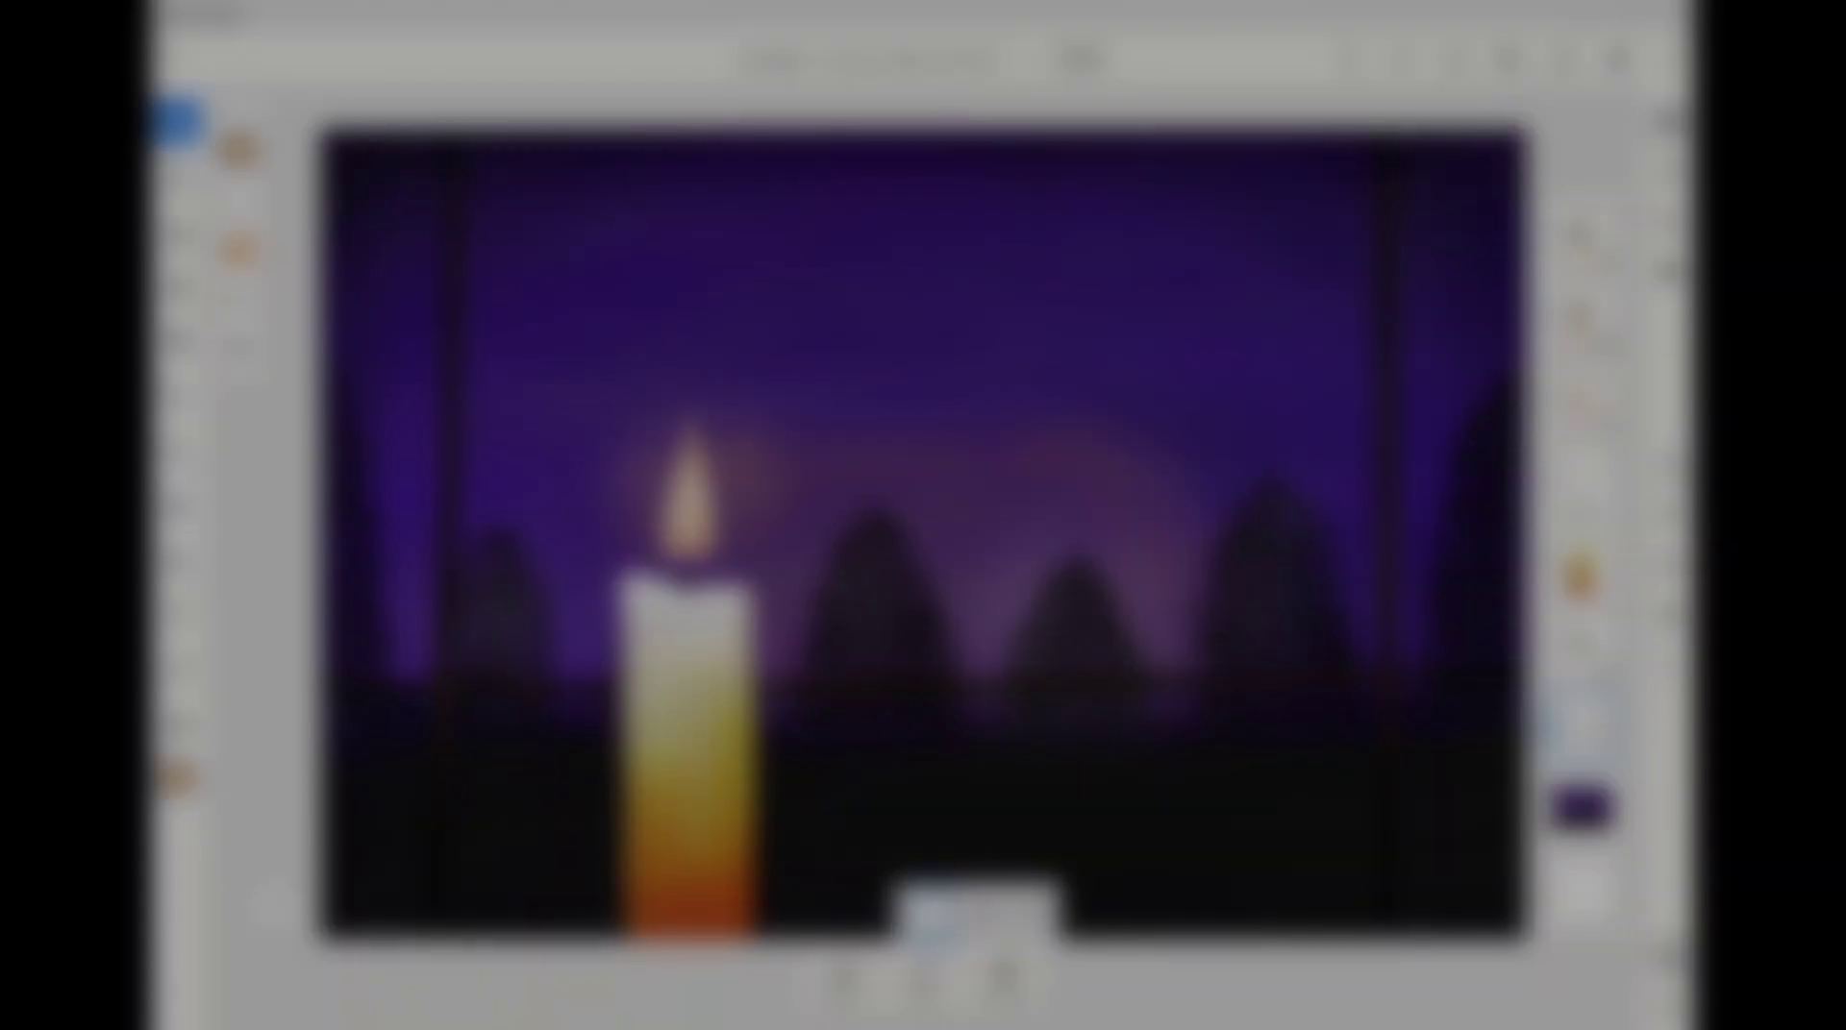